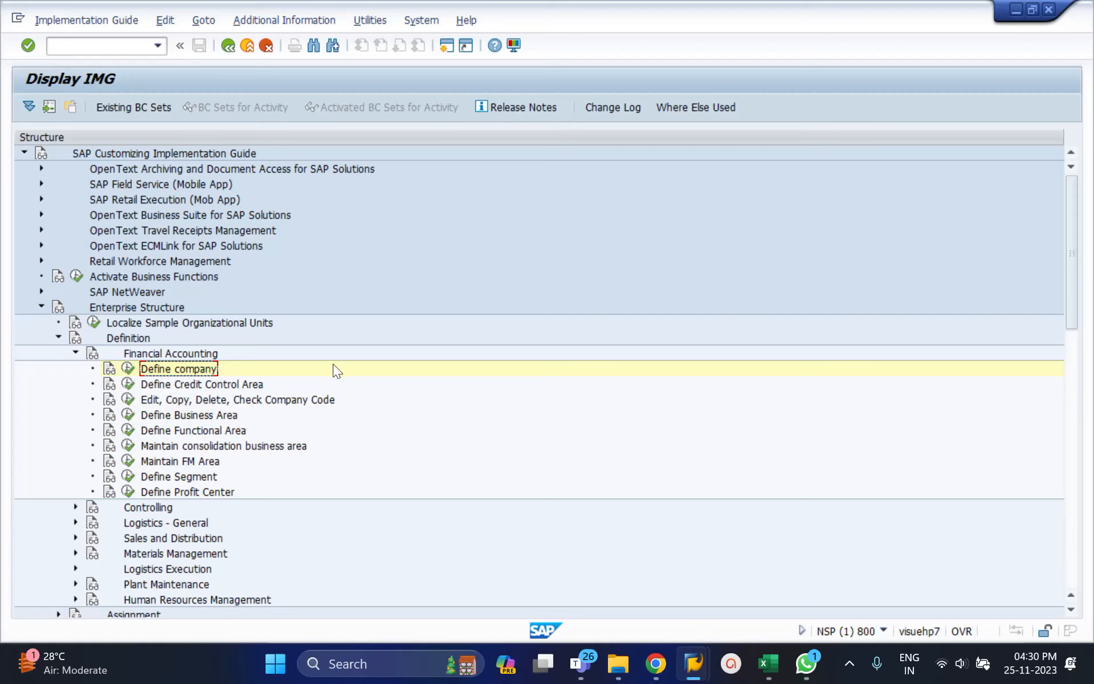
Switch to the Excel workbook, review the company structure listed on Sheet2, and switch back to SAP.
{"action": "left_click", "coordinate": [774, 664]}
{"action": "left_click", "coordinate": [73, 258]}
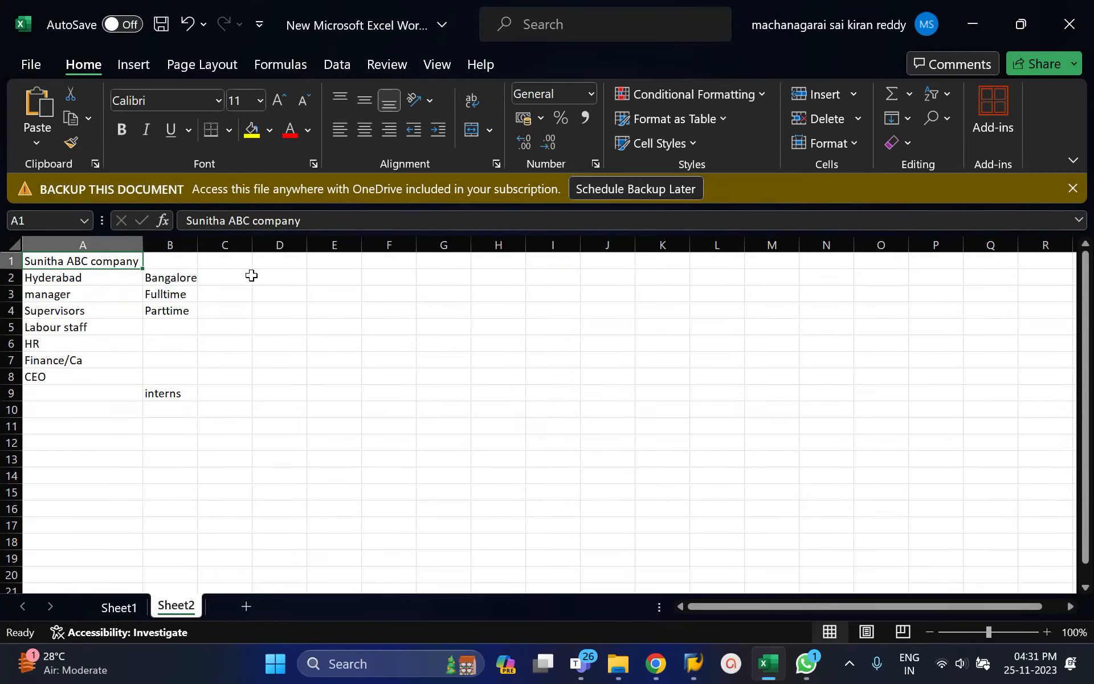
{"action": "left_click", "coordinate": [289, 278]}
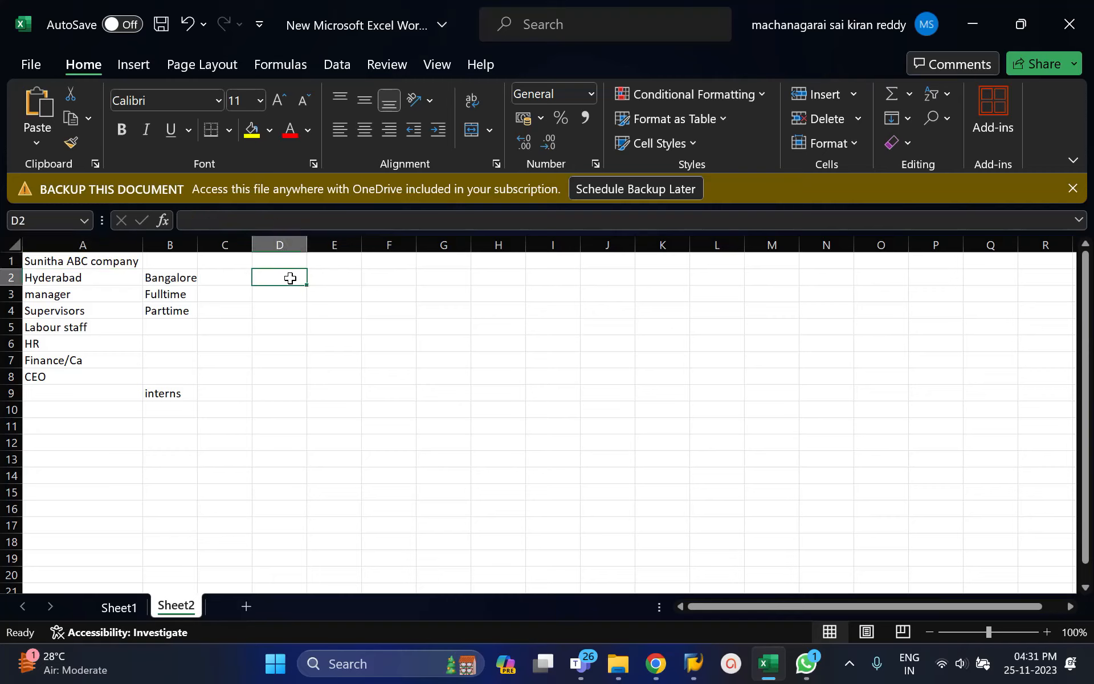
{"action": "left_click", "coordinate": [387, 275]}
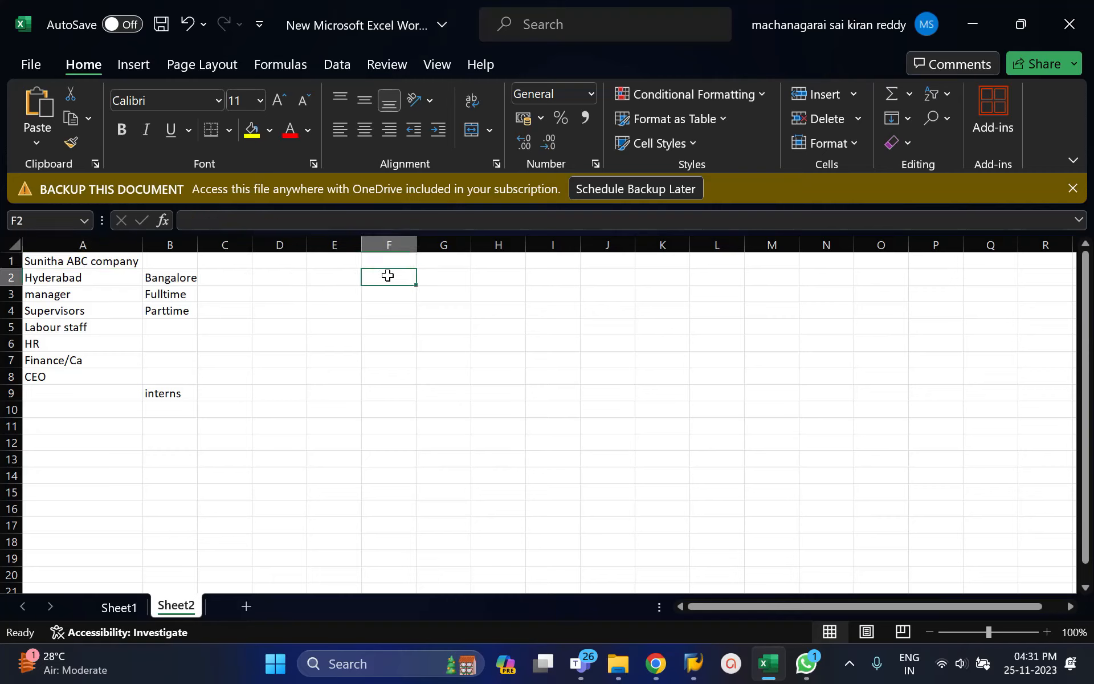
{"action": "left_click", "coordinate": [488, 277]}
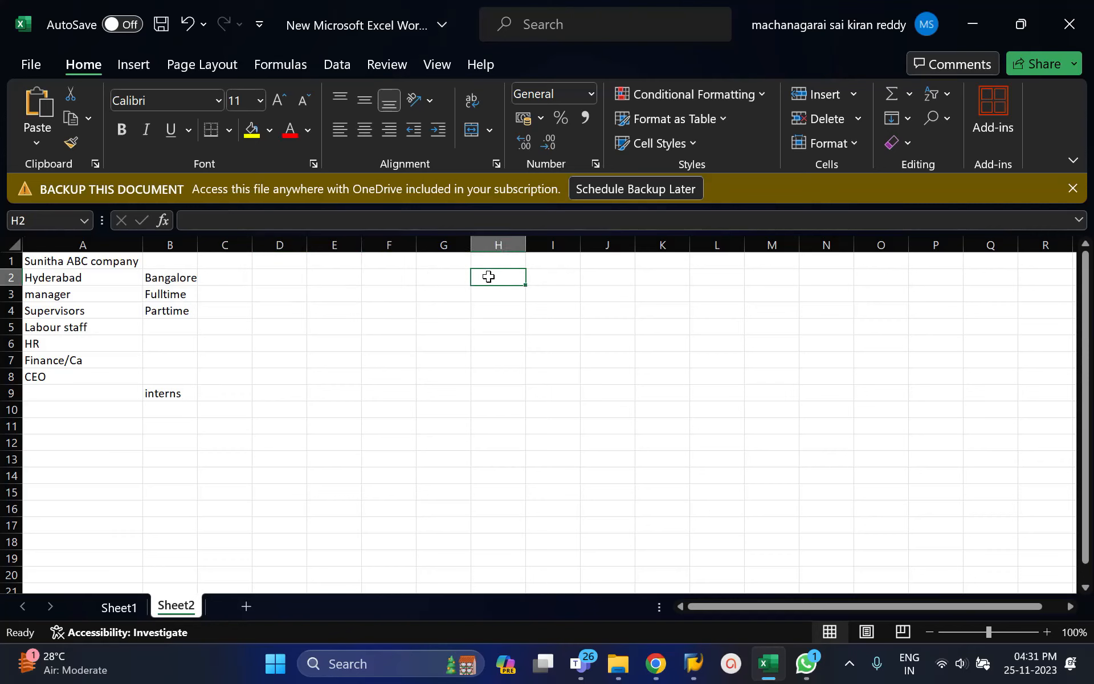
{"action": "key", "text": "alt+Tab"}
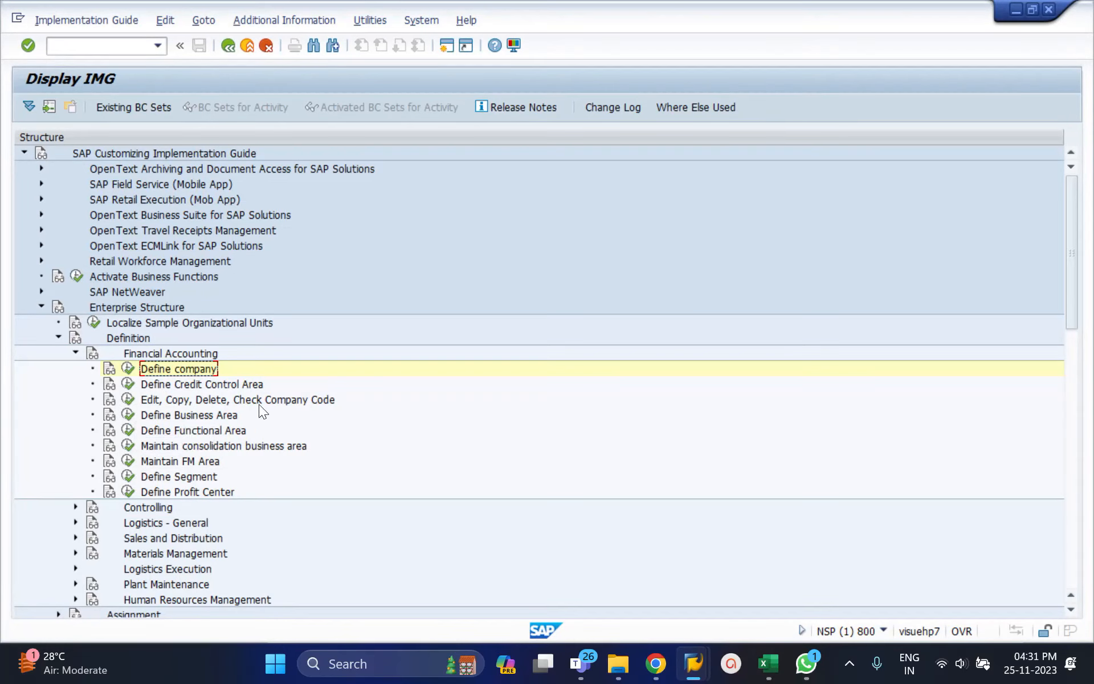
Open the Edit Company Code Data activity under Edit, Copy, Delete, Check Company Code.
{"action": "left_click", "coordinate": [127, 399]}
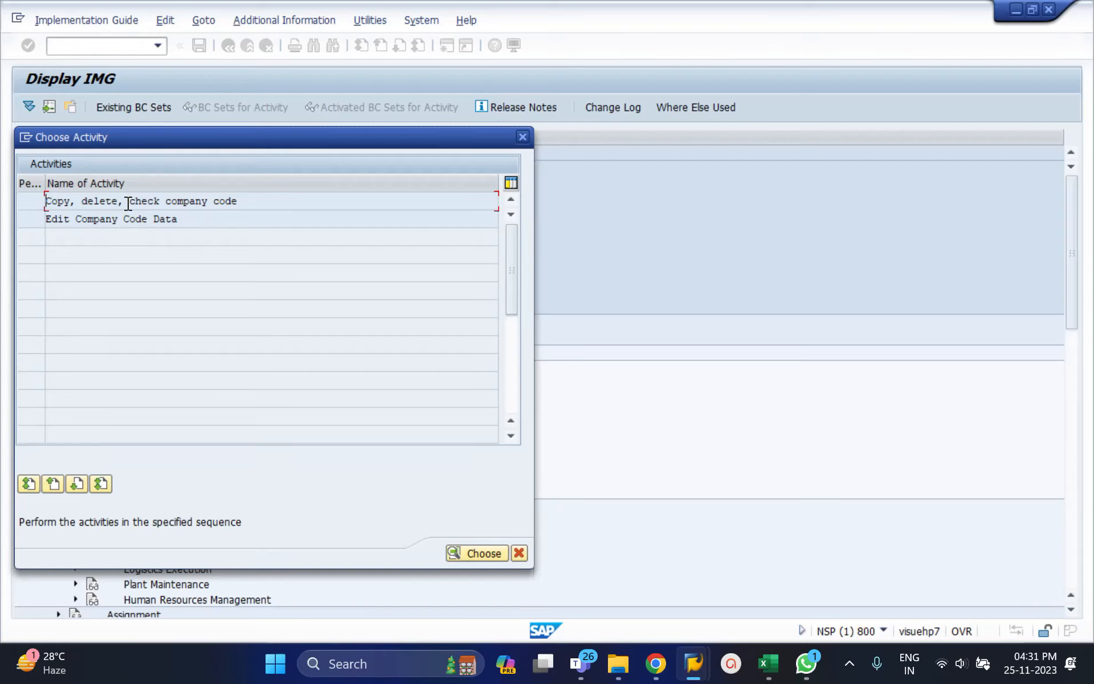
{"action": "double_click", "coordinate": [128, 204]}
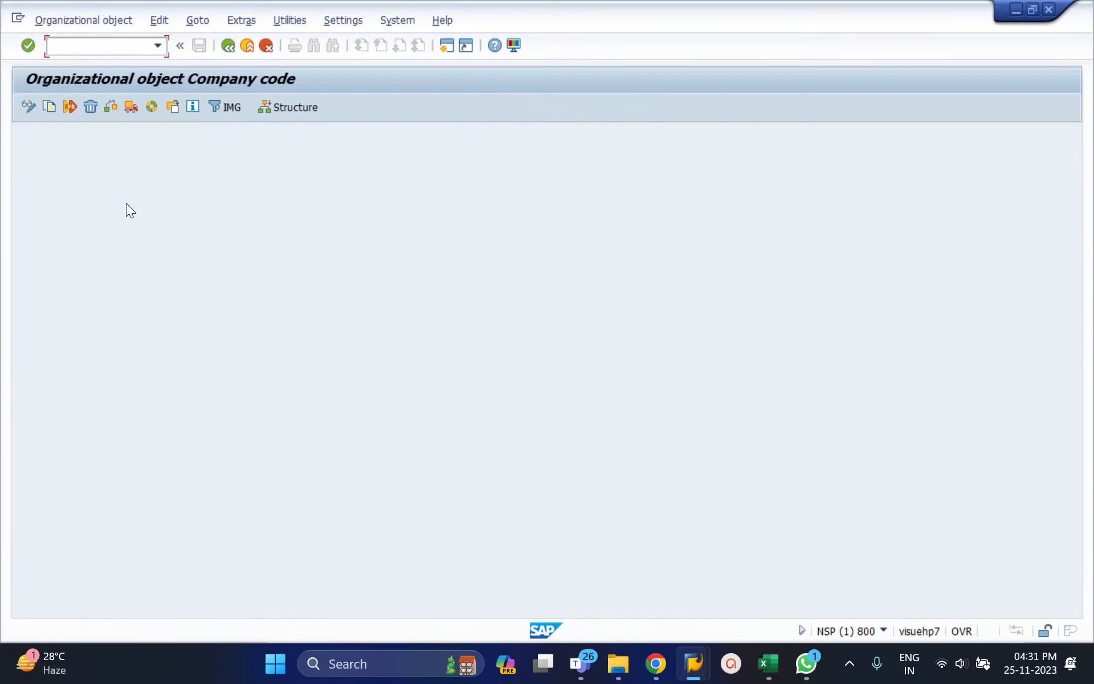
{"action": "left_click", "coordinate": [226, 46]}
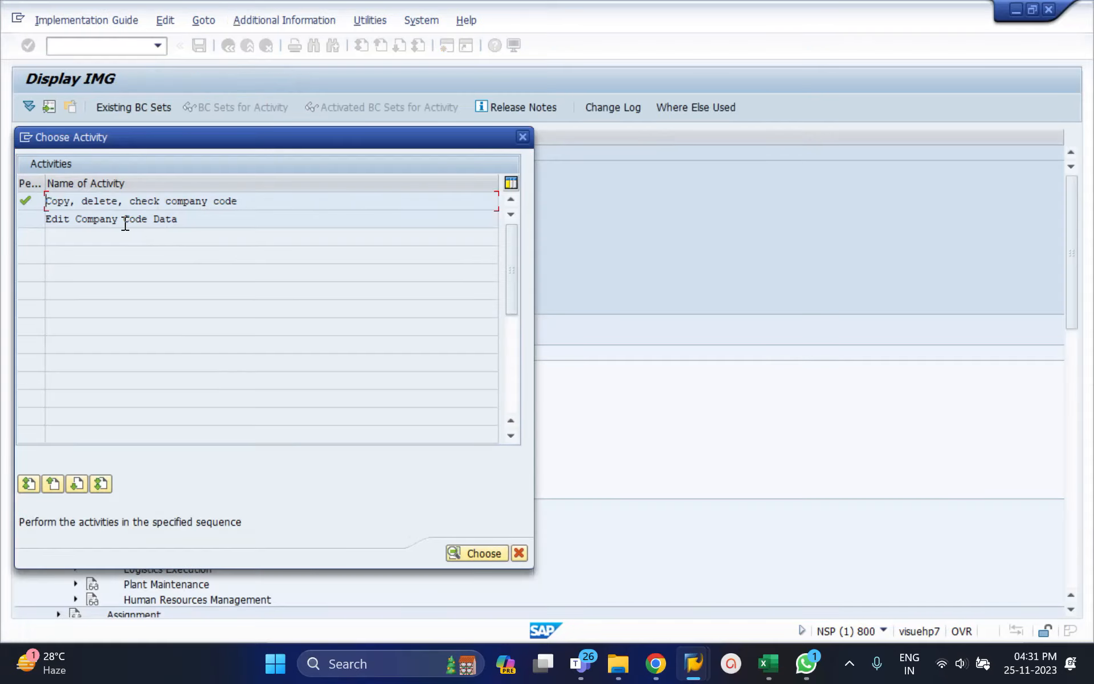
{"action": "double_click", "coordinate": [125, 221]}
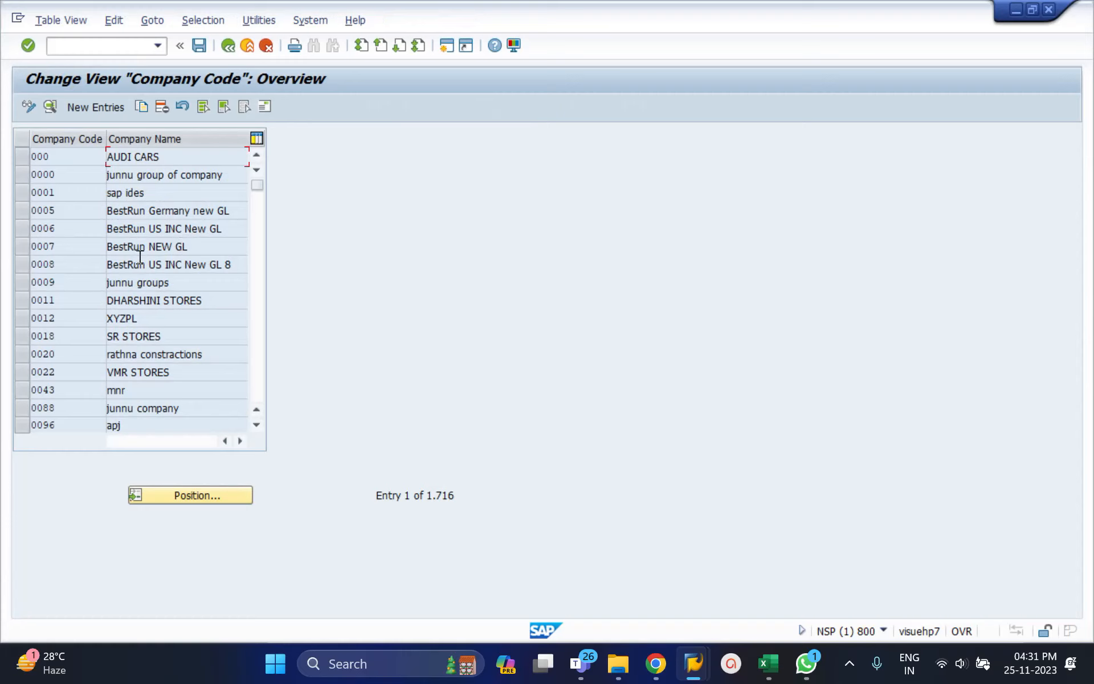
Start a new company code entry 4001 with the company name Sunitha ABC Company.
{"action": "left_click", "coordinate": [93, 109]}
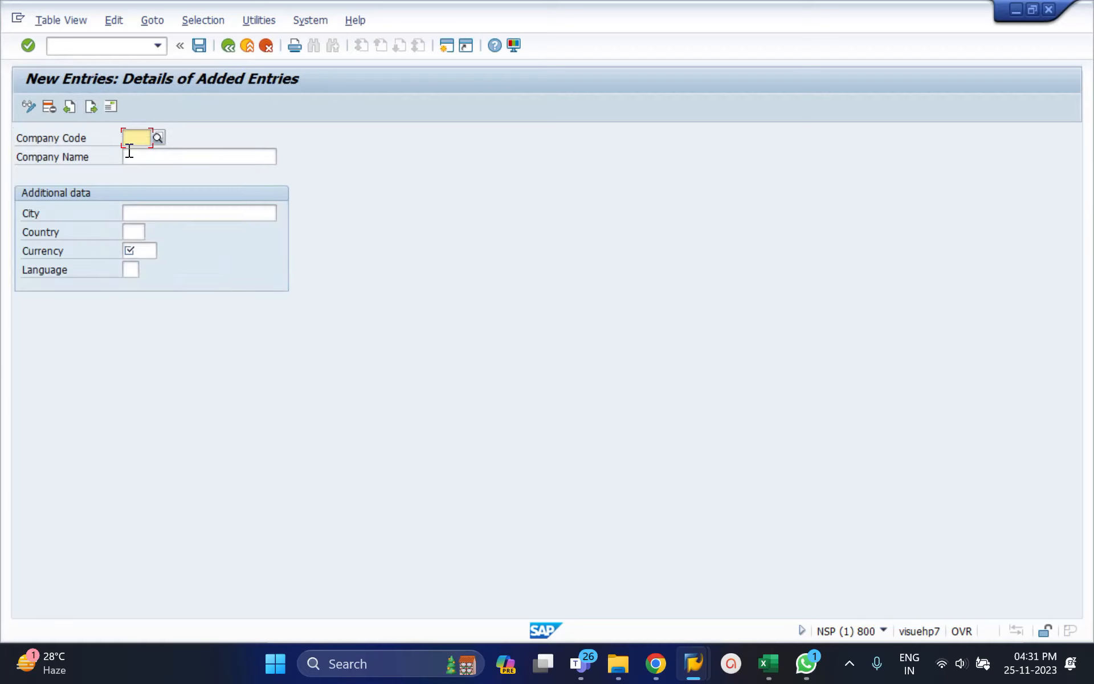
{"action": "type", "text": "4001"}
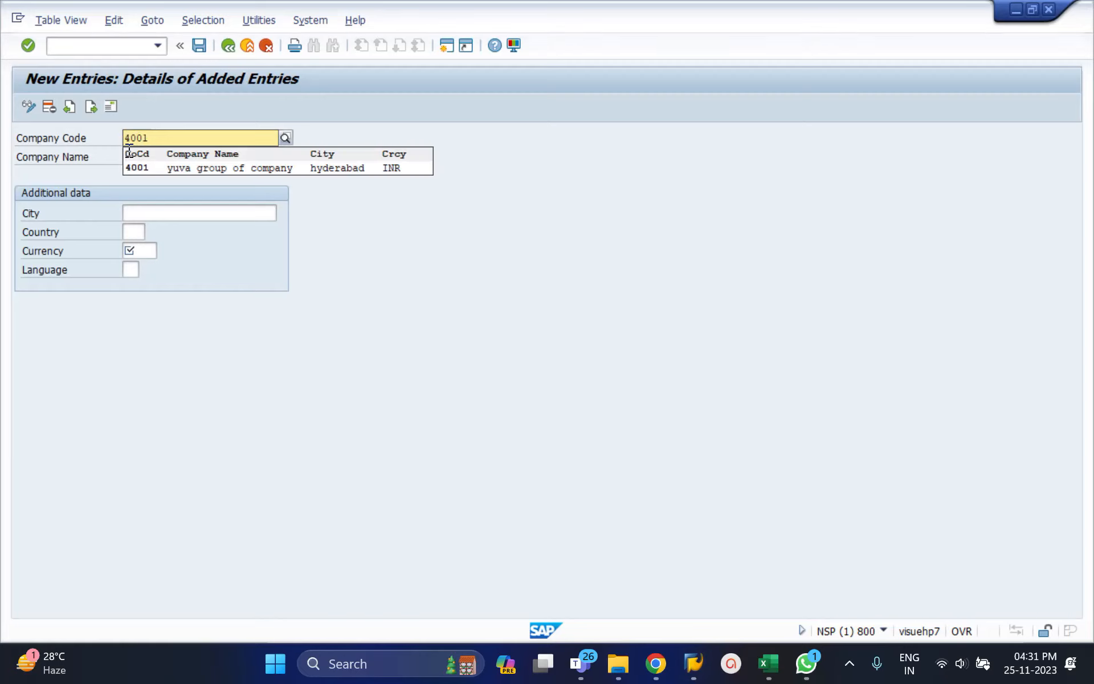
{"action": "key", "text": "Tab"}
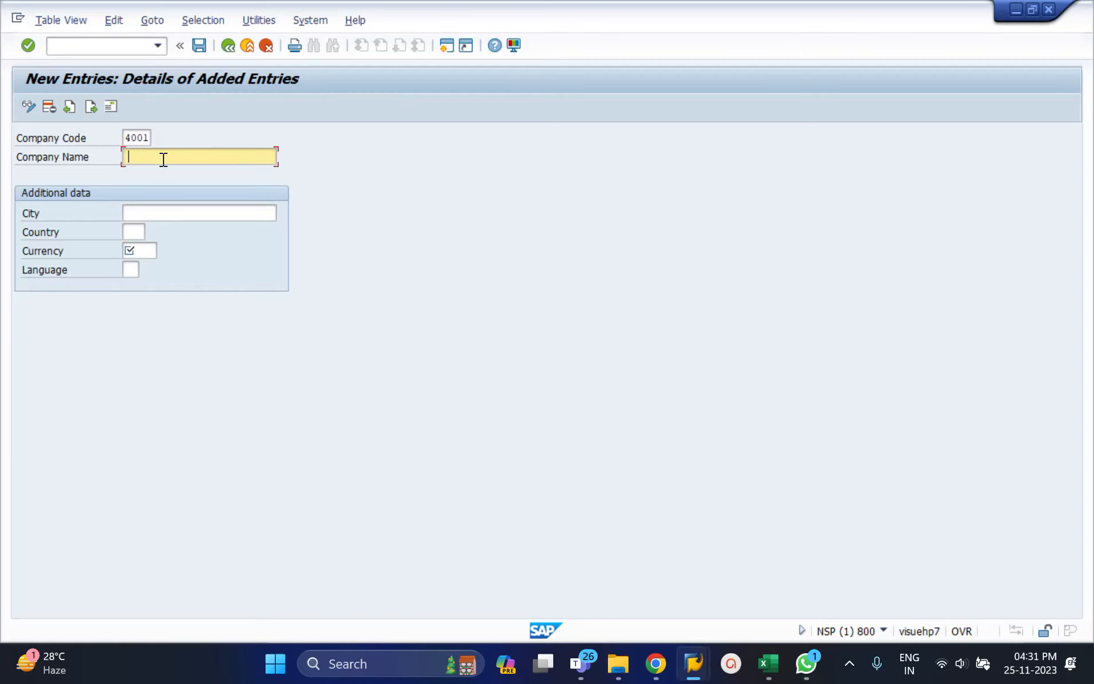
{"action": "type", "text": "Sunitha ABC Comopan"}
{"action": "key", "text": "BackSpace"}
{"action": "key", "text": "BackSpace"}
{"action": "key", "text": "BackSpace"}
{"action": "key", "text": "BackSpace"}
{"action": "type", "text": "pany"}
{"action": "key", "text": "Tab"}
Try to add company code 4001 with city Hyderabad, country IN, currency INR and language EN, and discard the entry.
{"action": "type", "text": "H"}
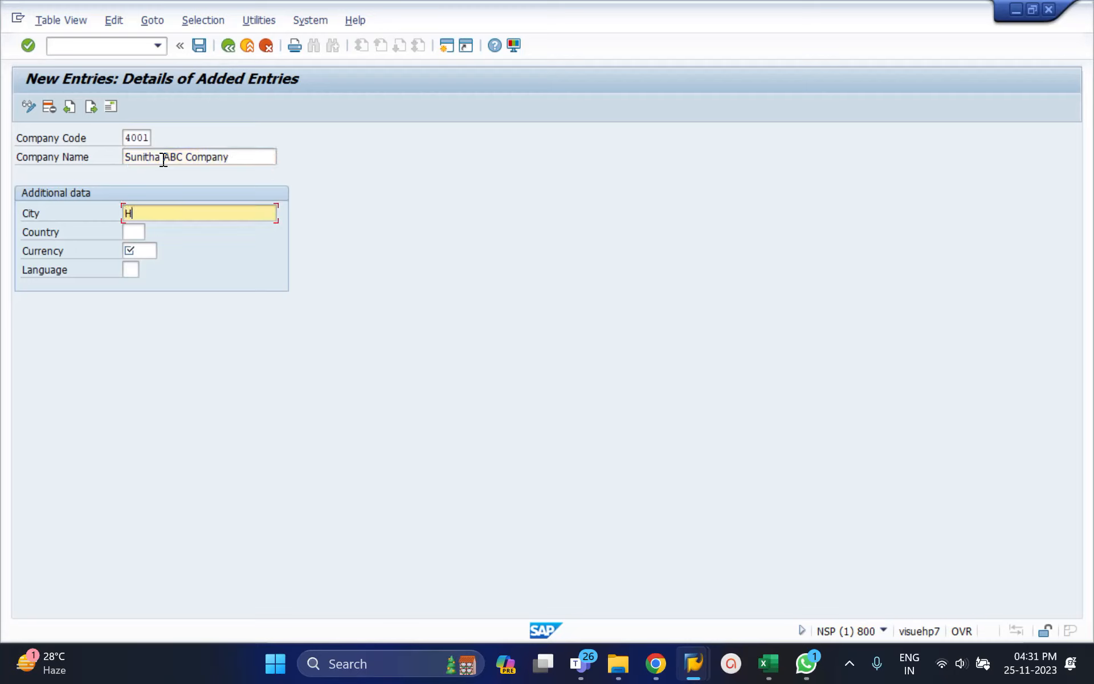
{"action": "type", "text": "yderabads"}
{"action": "key", "text": "Tab"}
{"action": "key", "text": "shift+Tab"}
{"action": "key", "text": "BackSpace"}
{"action": "key", "text": "Tab"}
{"action": "type", "text": "IN"}
{"action": "key", "text": "Tab"}
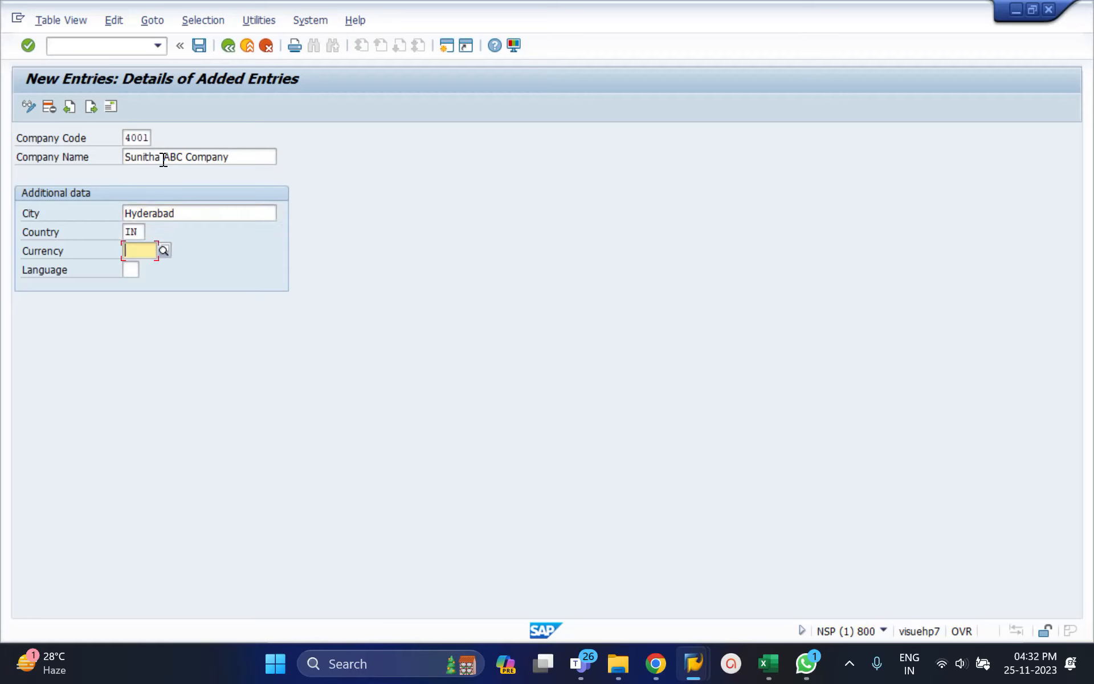
{"action": "type", "text": "INR"}
{"action": "key", "text": "Tab"}
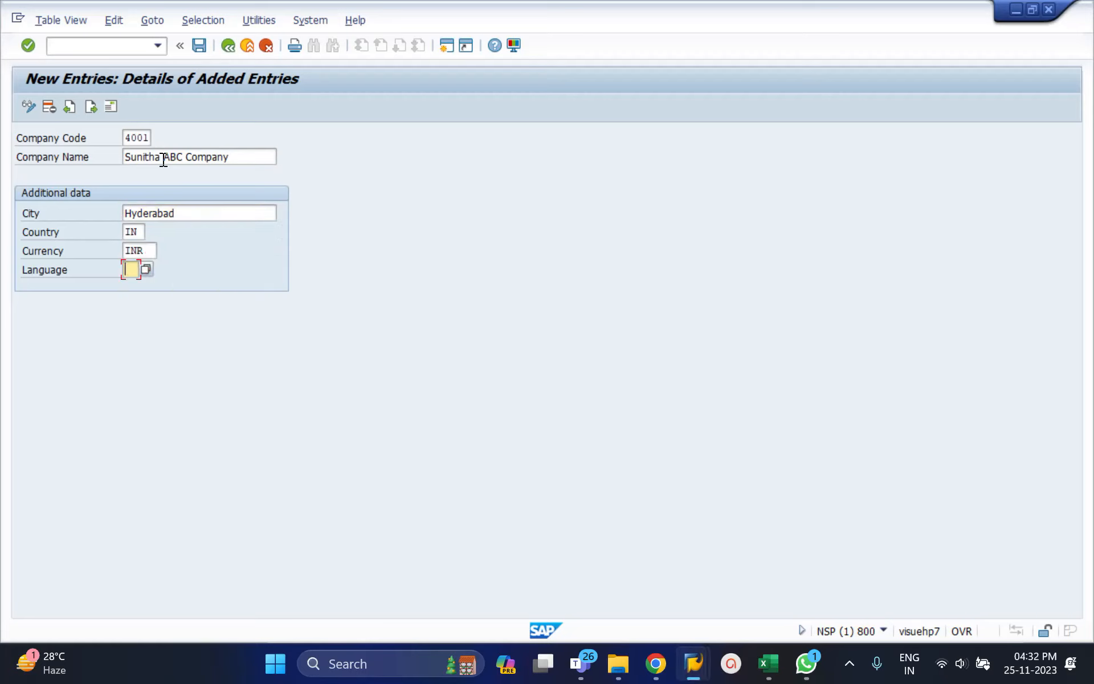
{"action": "type", "text": "EN"}
{"action": "key", "text": "Return"}
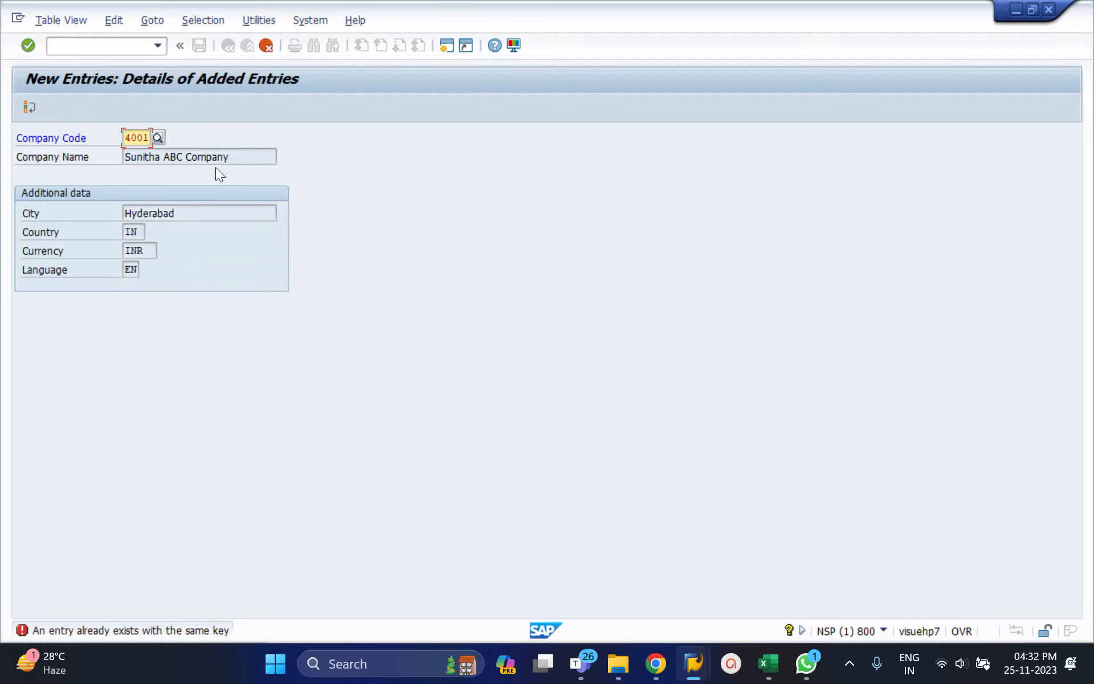
{"action": "left_click", "coordinate": [266, 47]}
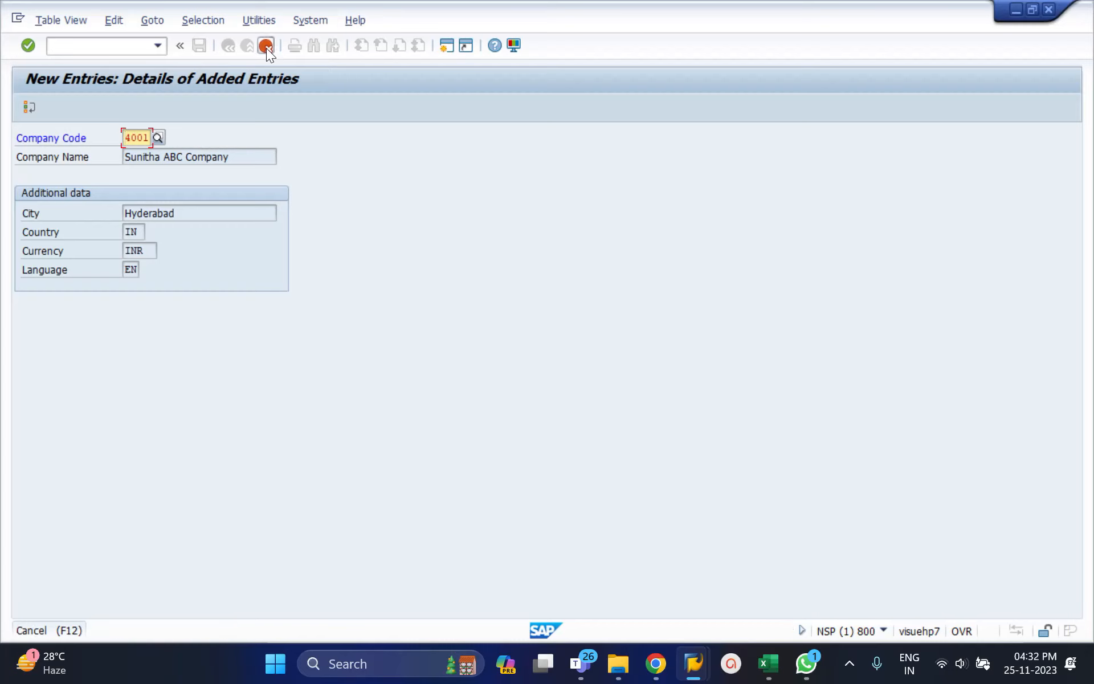
{"action": "left_click", "coordinate": [206, 314]}
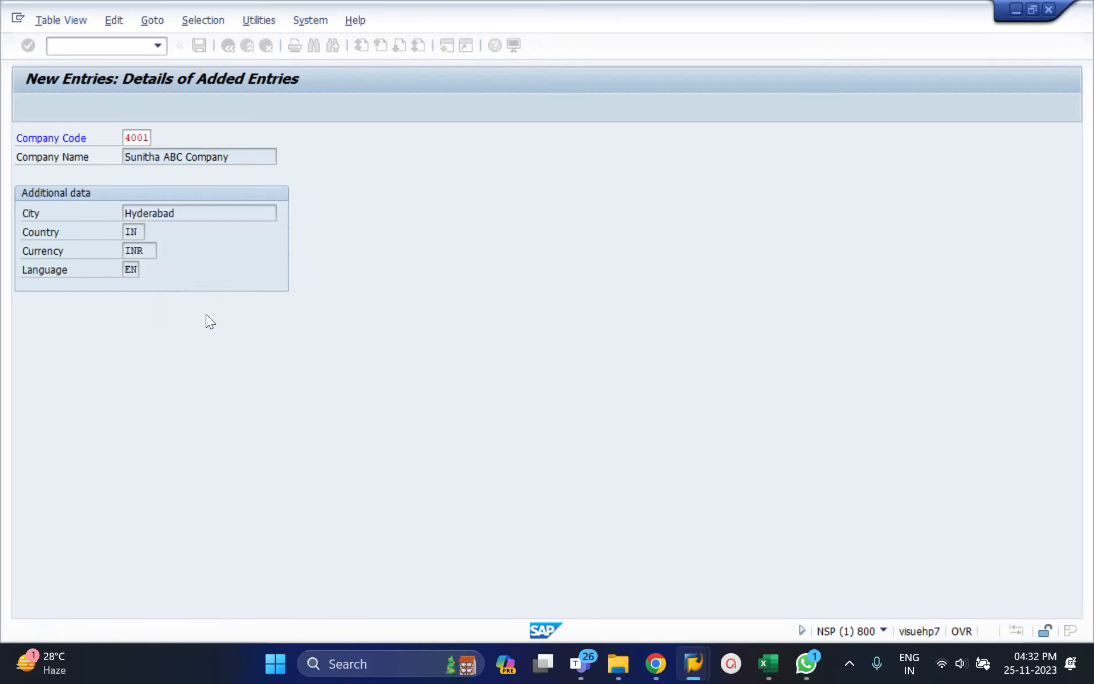
Locate the existing company code 4001 in the overview table and try to delete it.
{"action": "left_click", "coordinate": [162, 494]}
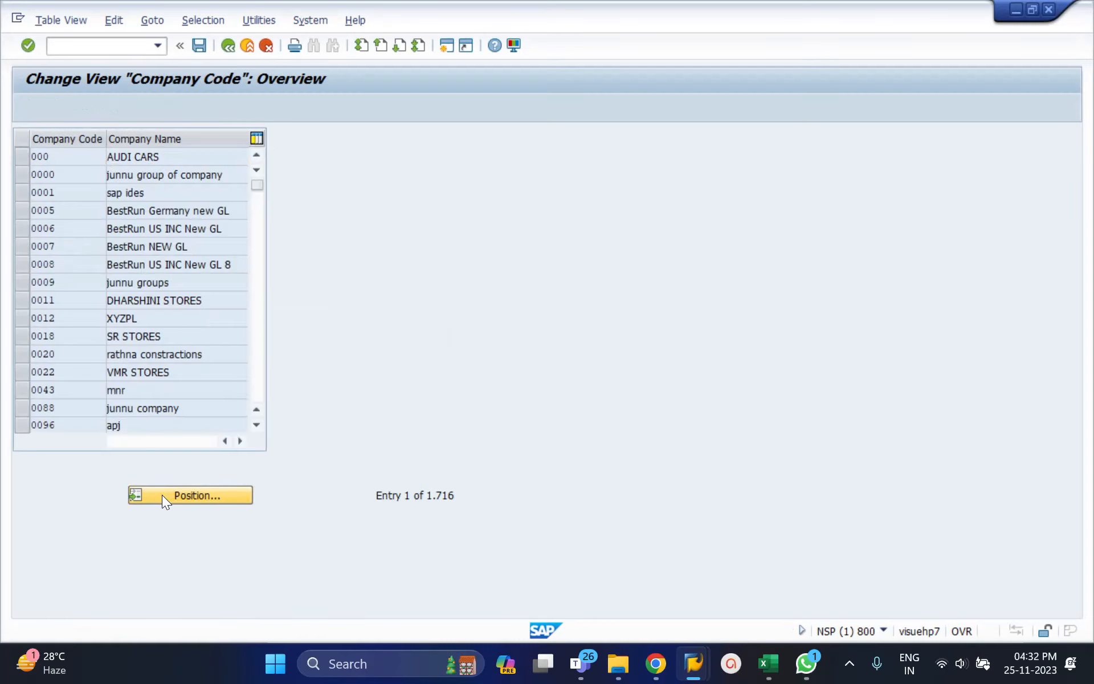
{"action": "type", "text": "4001"}
{"action": "key", "text": "Return"}
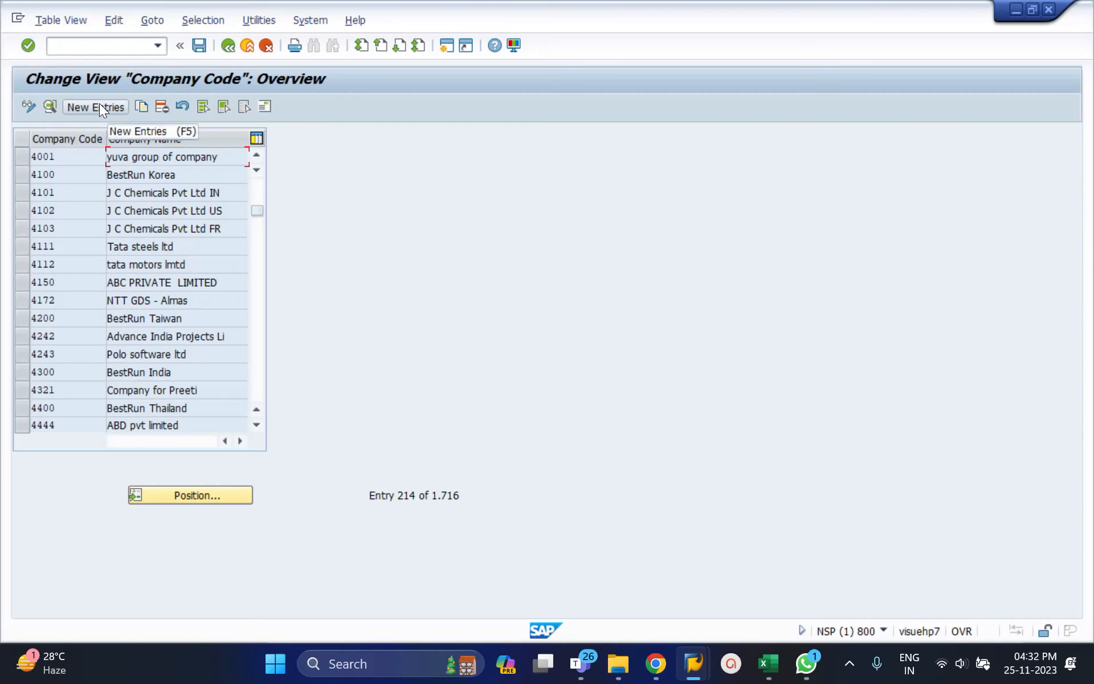
{"action": "left_click", "coordinate": [28, 159]}
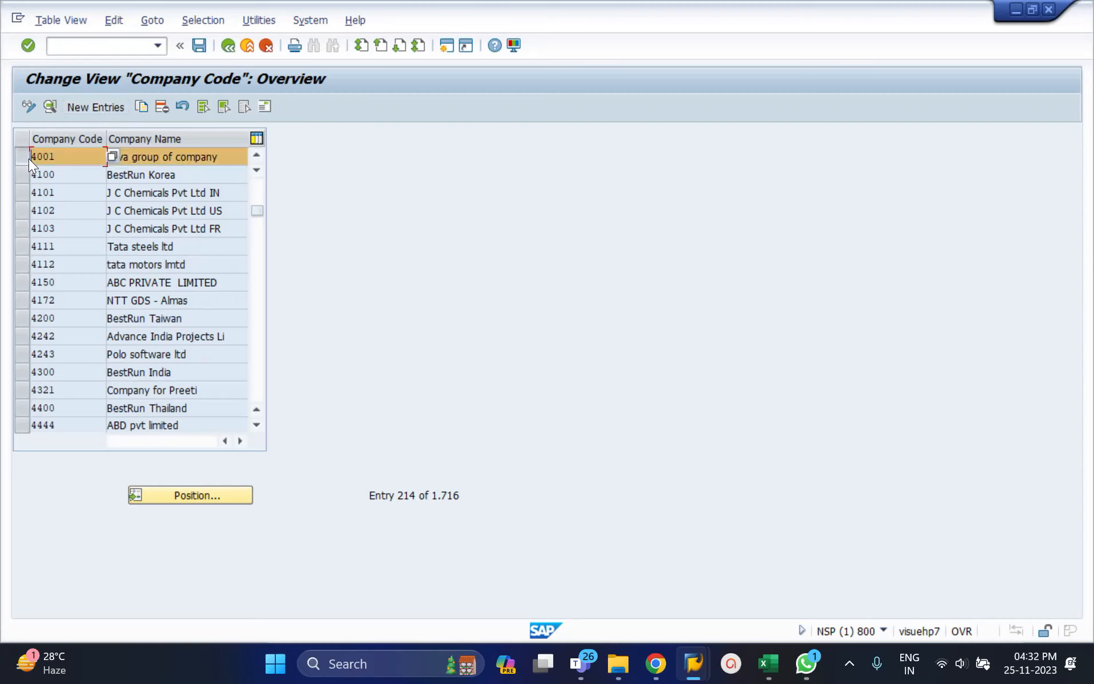
{"action": "left_click", "coordinate": [162, 107]}
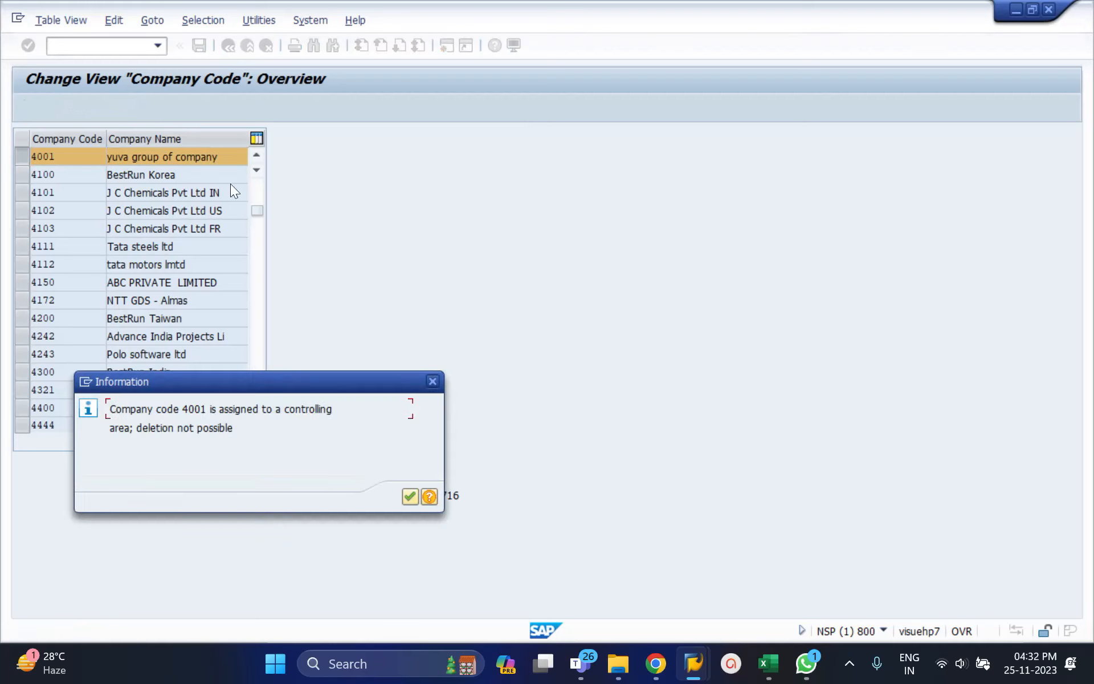
{"action": "left_click", "coordinate": [409, 498]}
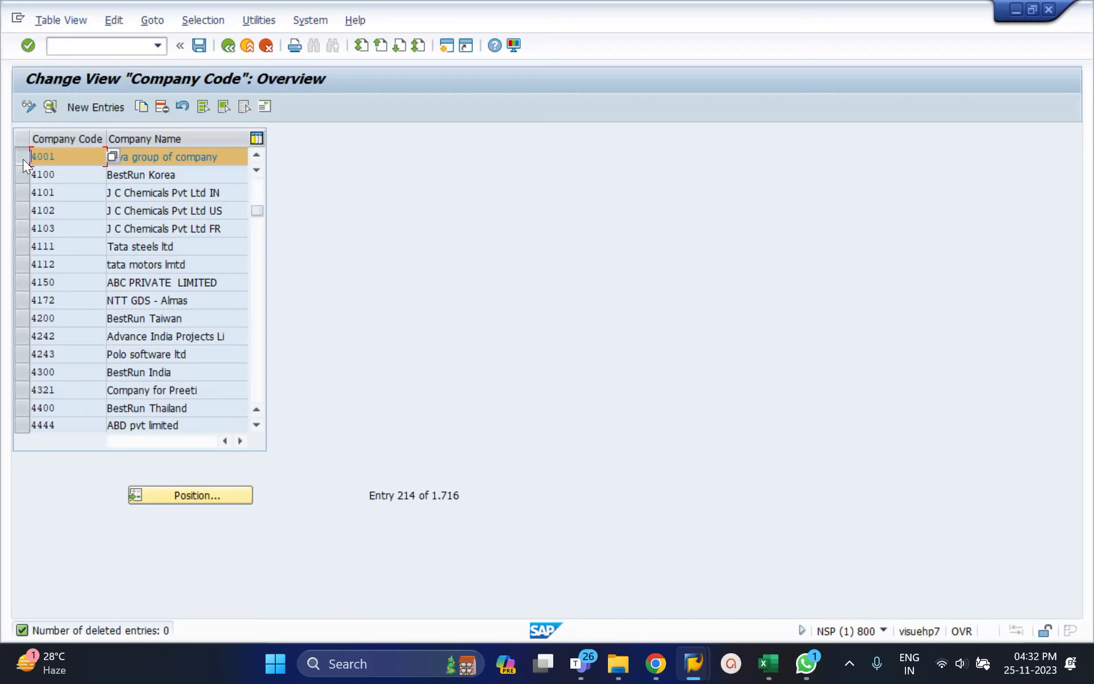
{"action": "left_click", "coordinate": [25, 159]}
Start a new company code entry 4002 with the company name Sunkitha ABC company.
{"action": "left_click", "coordinate": [91, 108]}
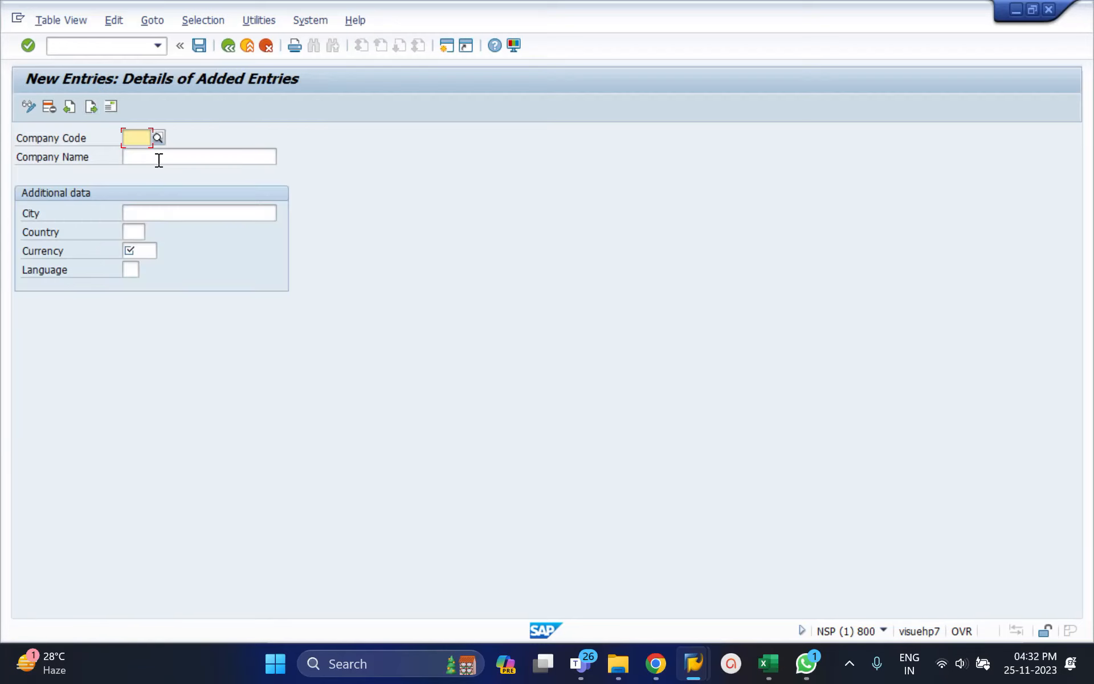
{"action": "type", "text": "4002"}
{"action": "key", "text": "Tab"}
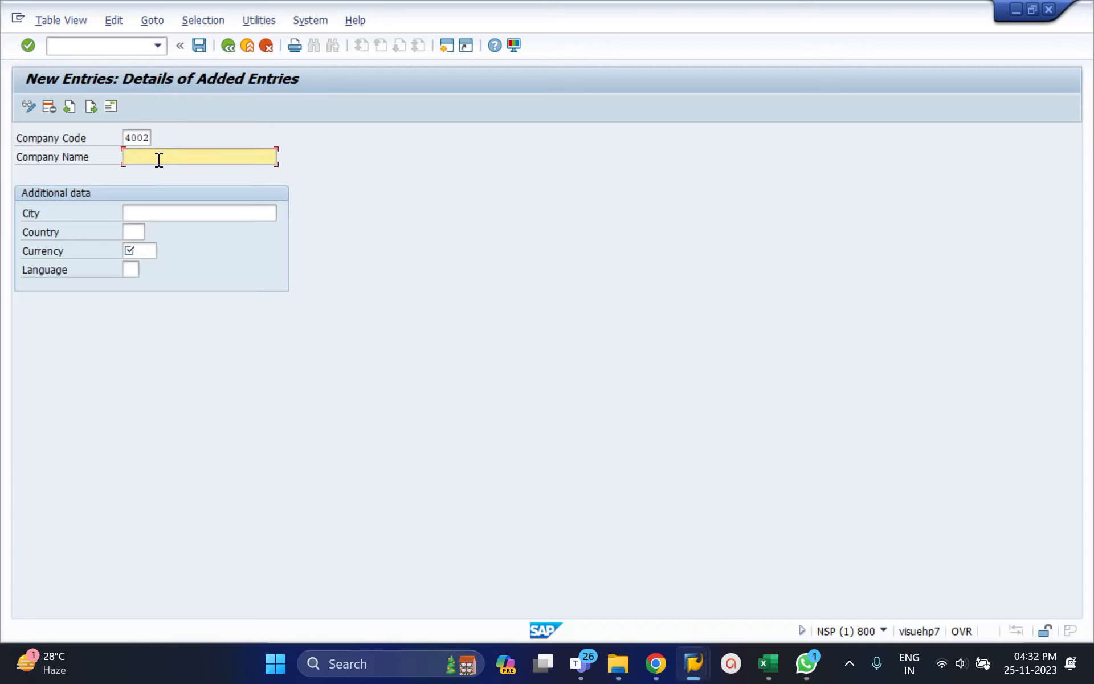
{"action": "type", "text": "Sunkitha ABC company"}
{"action": "key", "text": "Tab"}
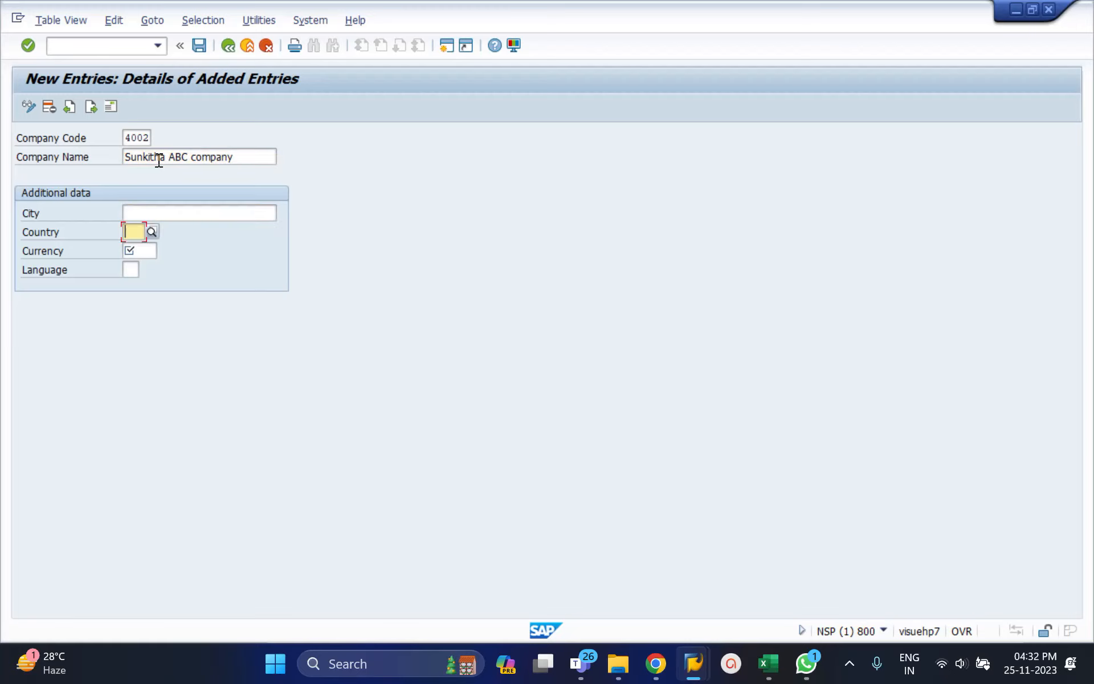
Set the additional data of company code 4002 to city Hyderabad, country IN, currency INR and language EN.
{"action": "type", "text": "Hyderabad"}
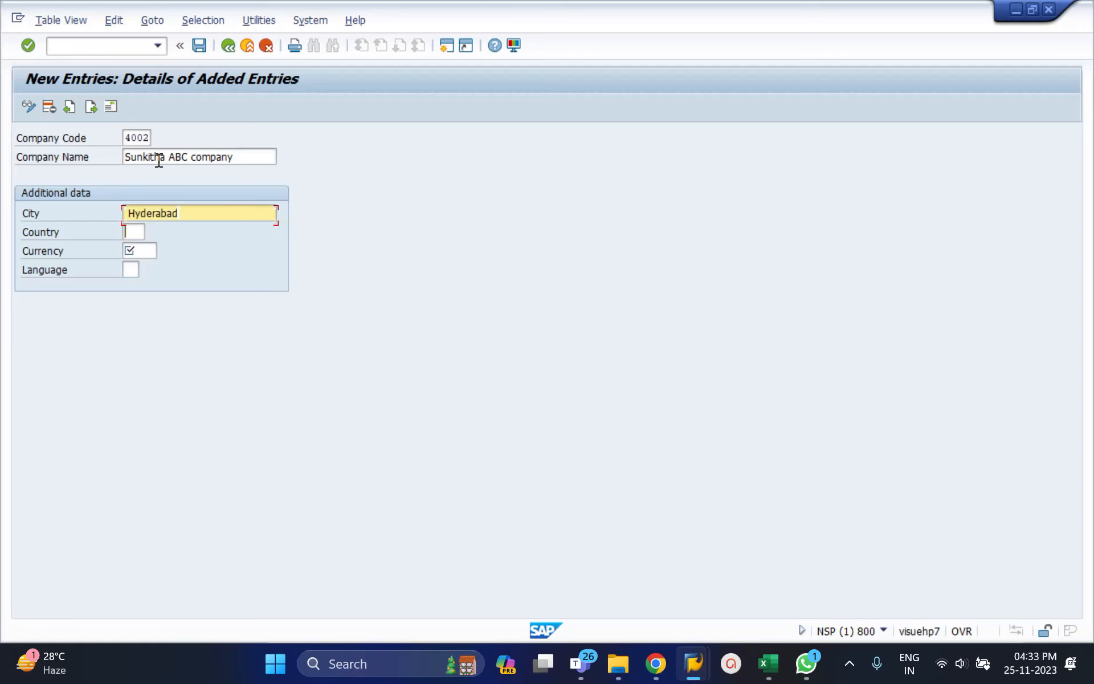
{"action": "key", "text": "Tab"}
{"action": "type", "text": "IN"}
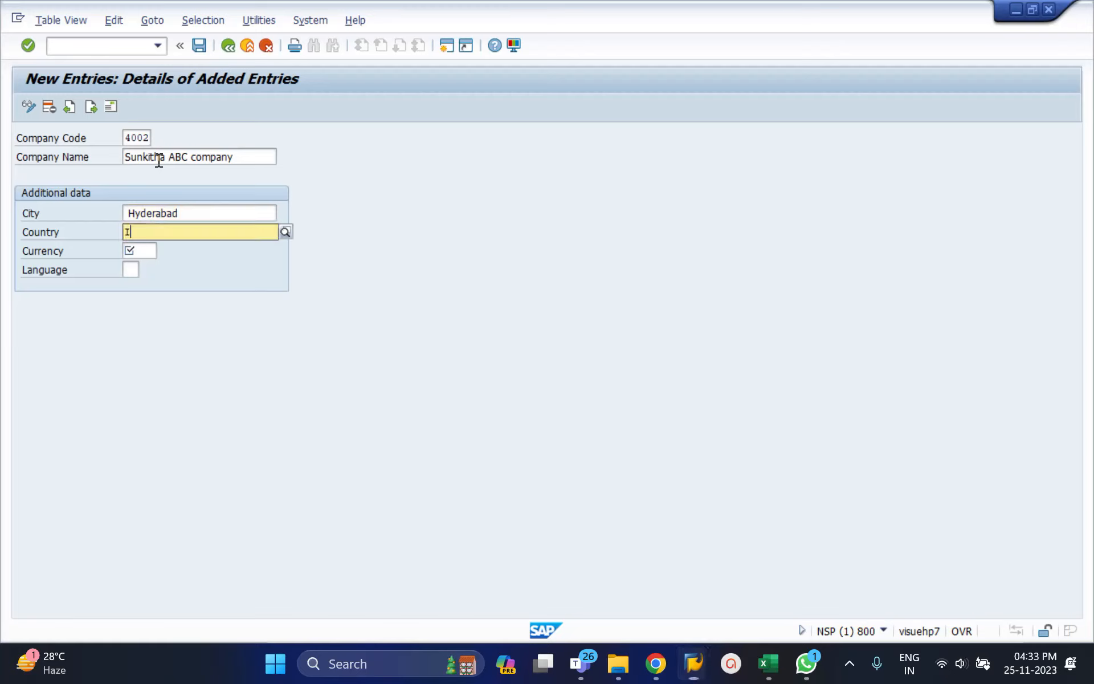
{"action": "key", "text": "Tab"}
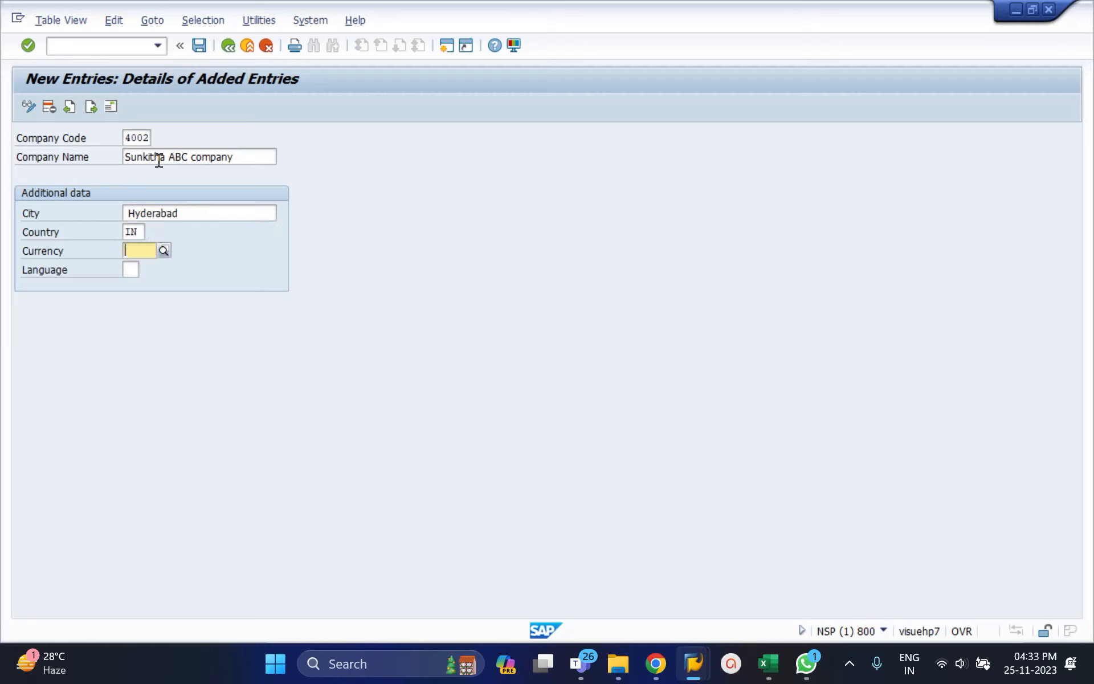
{"action": "type", "text": "INR"}
{"action": "key", "text": "Tab"}
{"action": "type", "text": "EN"}
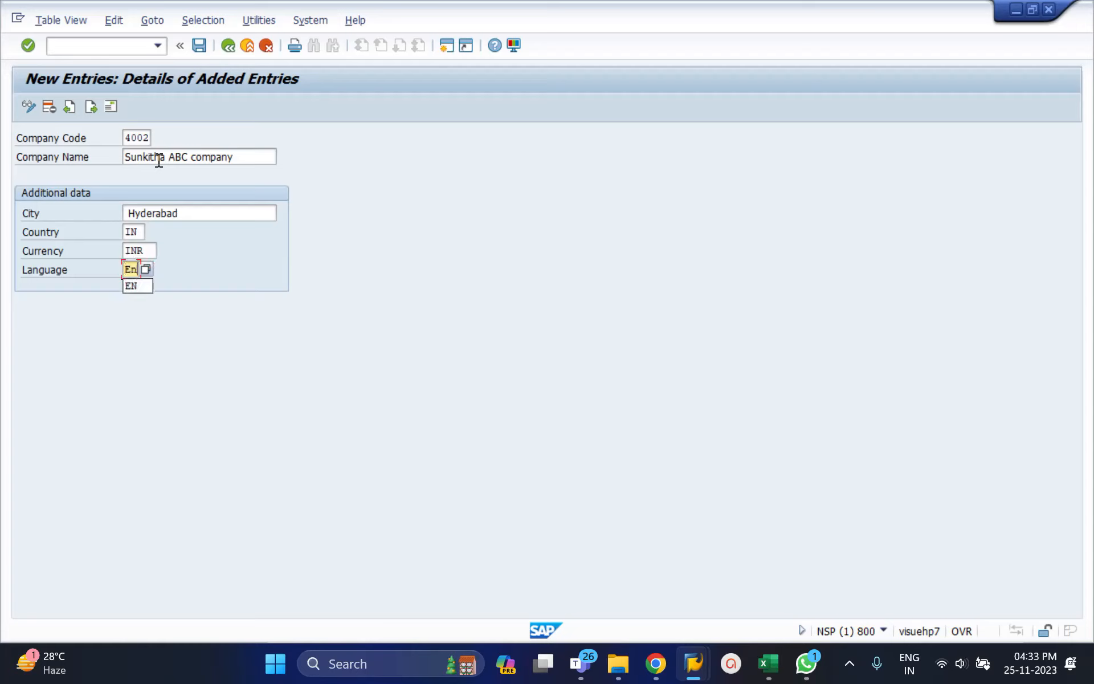
{"action": "key", "text": "Tab"}
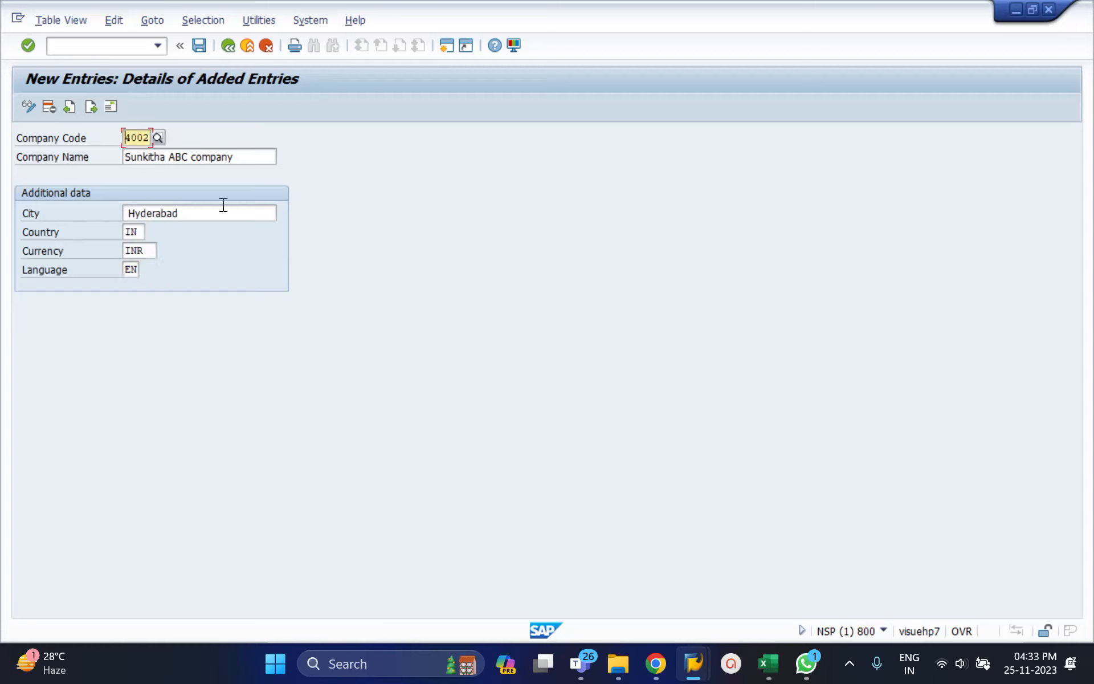
Correct the company name to Sunitha ABC company and submit the entry to open its address form.
{"action": "left_click", "coordinate": [151, 159]}
{"action": "key", "text": "BackSpace"}
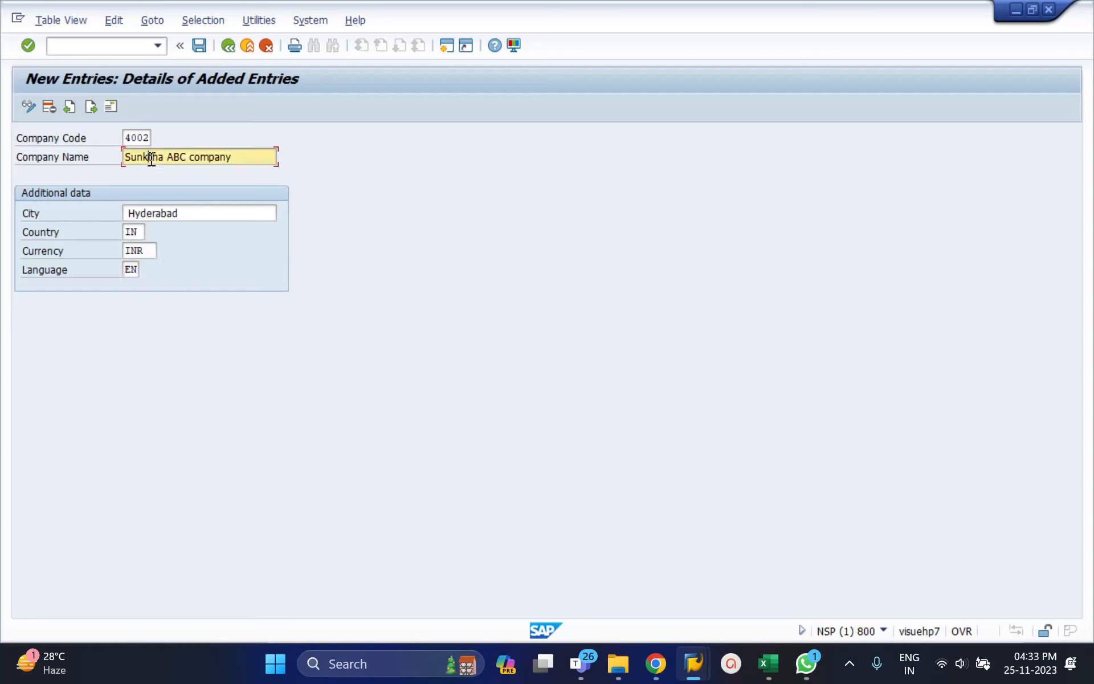
{"action": "key", "text": "BackSpace"}
{"action": "type", "text": "i"}
{"action": "type", "text": "t"}
{"action": "key", "text": "Insert"}
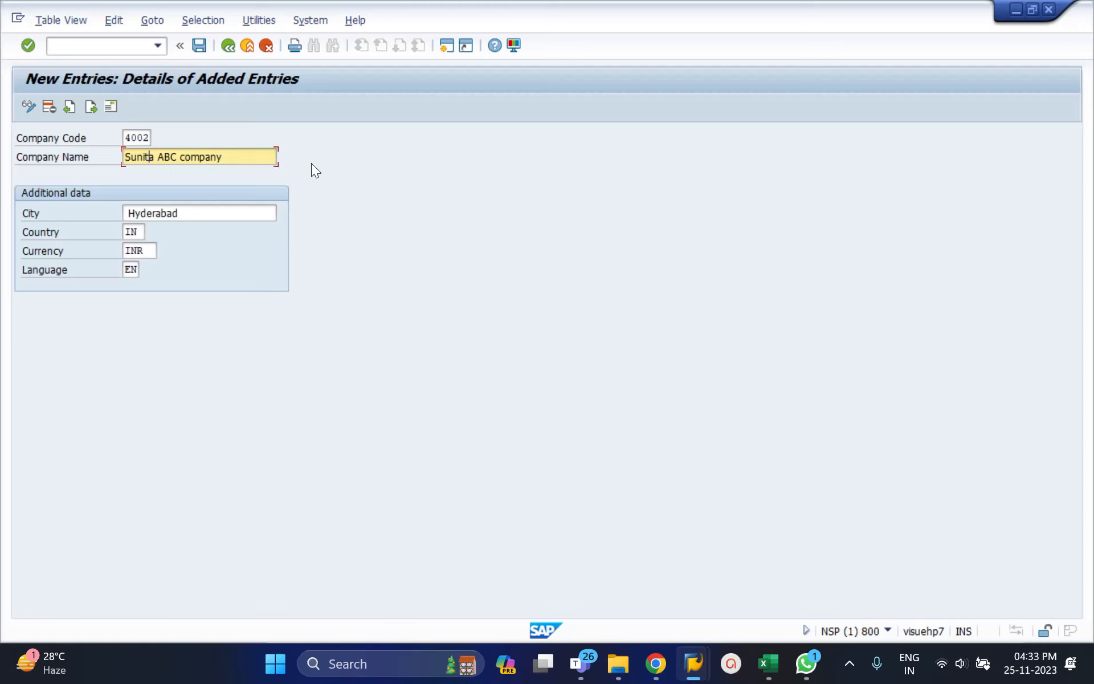
{"action": "type", "text": "h"}
{"action": "left_click", "coordinate": [256, 161]}
{"action": "key", "text": "Return"}
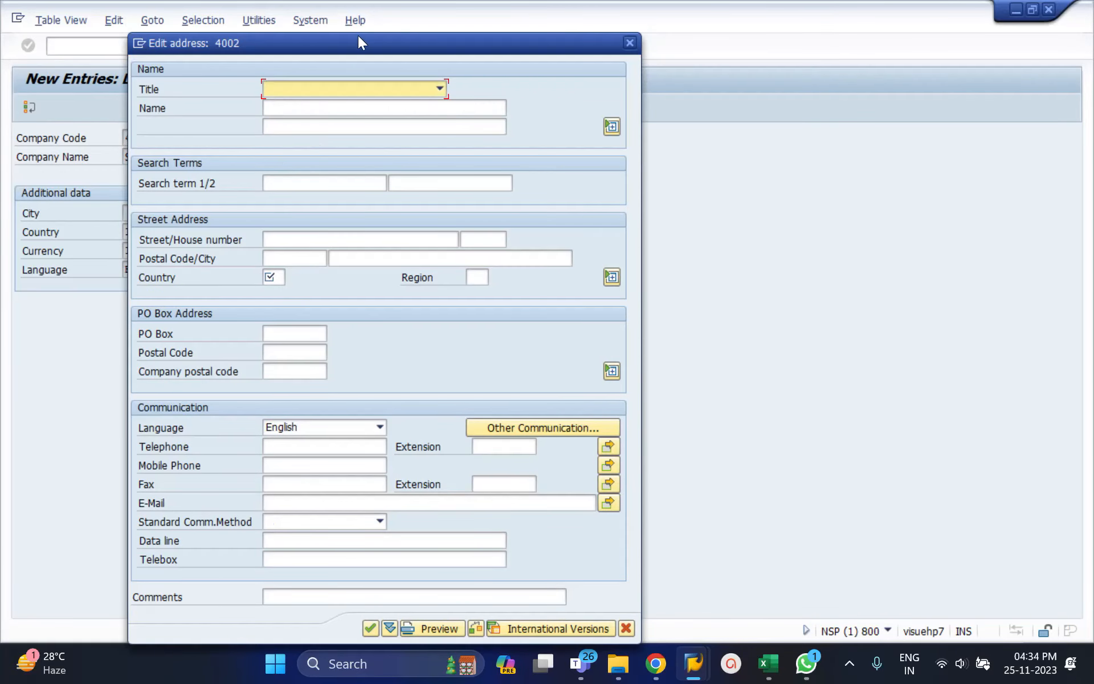
{"action": "left_click_drag", "start_coordinate": [357, 43], "coordinate": [618, 68]}
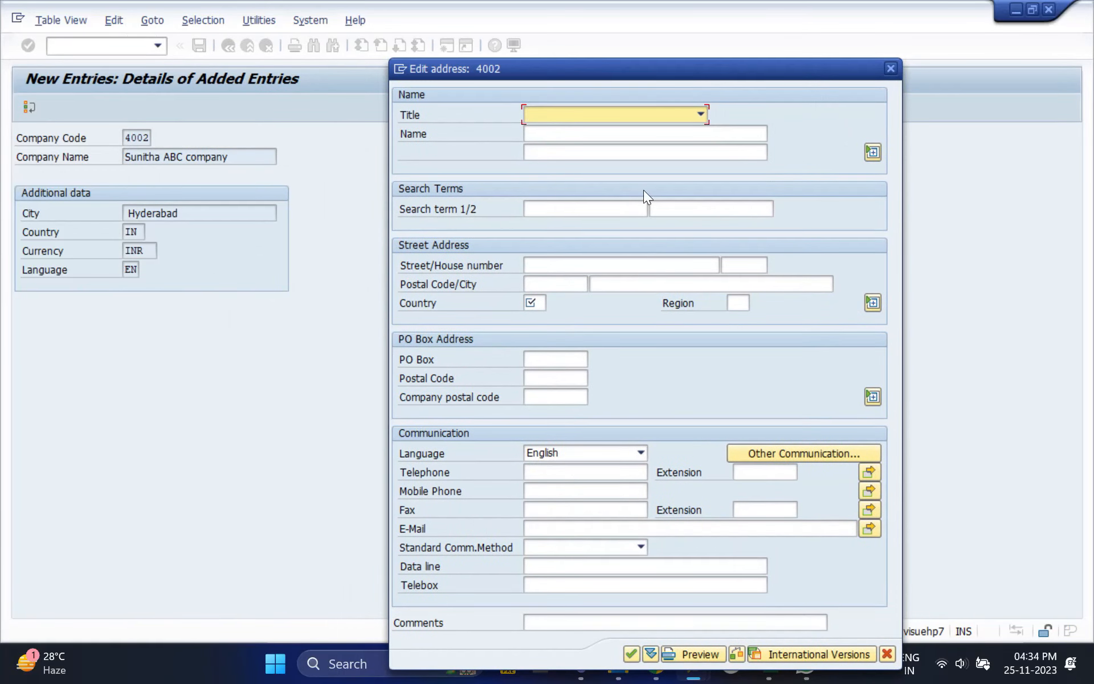
Set the address title of company code 4002 to Company and enter Sunitha ABC Company in both name lines.
{"action": "left_click", "coordinate": [700, 115]}
{"action": "left_click", "coordinate": [576, 132]}
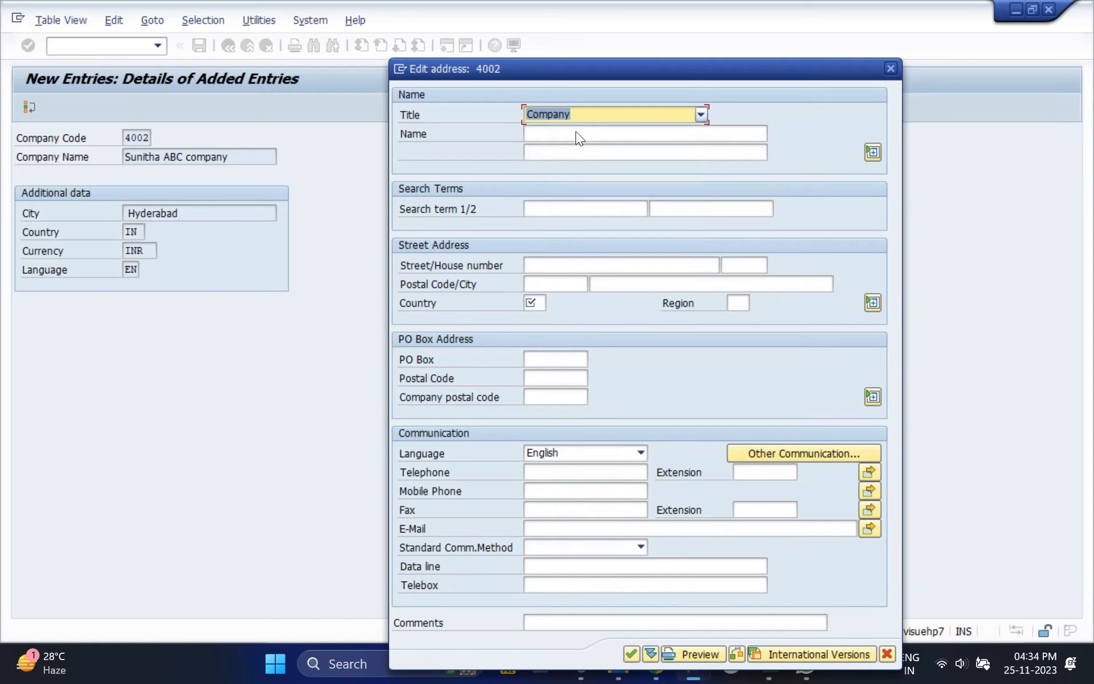
{"action": "left_click", "coordinate": [564, 133]}
{"action": "type", "text": "rur"}
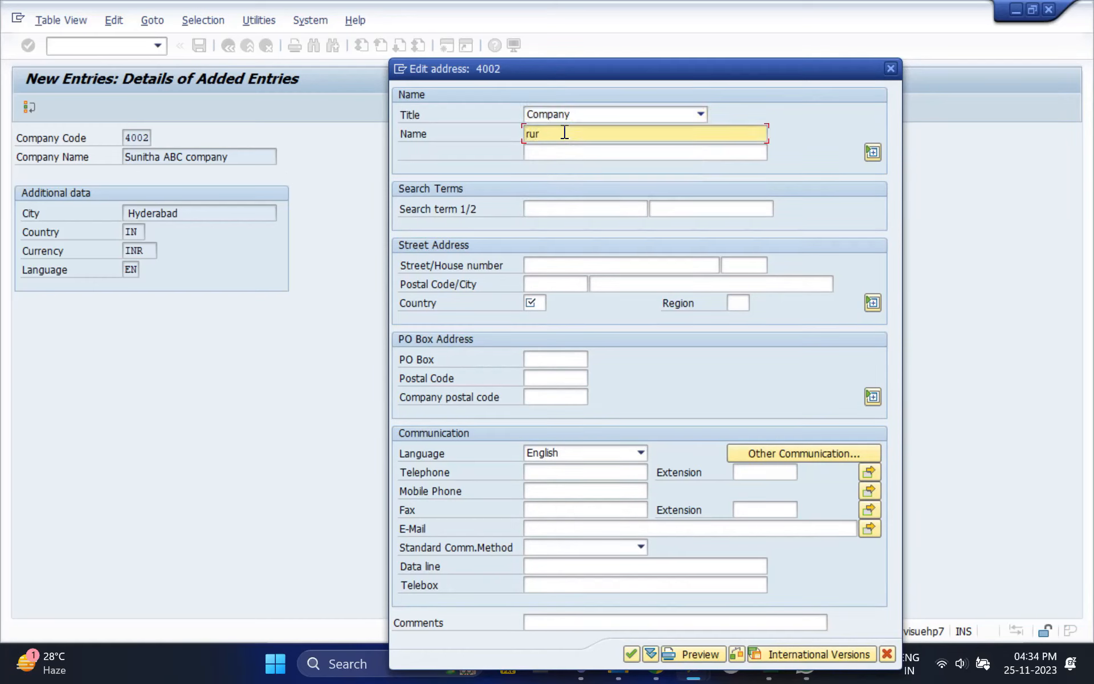
{"action": "key", "text": "BackSpace"}
{"action": "key", "text": "BackSpace"}
{"action": "key", "text": "BackSpace"}
{"action": "type", "text": "Sunitha ABC Company"}
{"action": "left_click", "coordinate": [617, 155]}
{"action": "type", "text": "Sunitha ABC Company"}
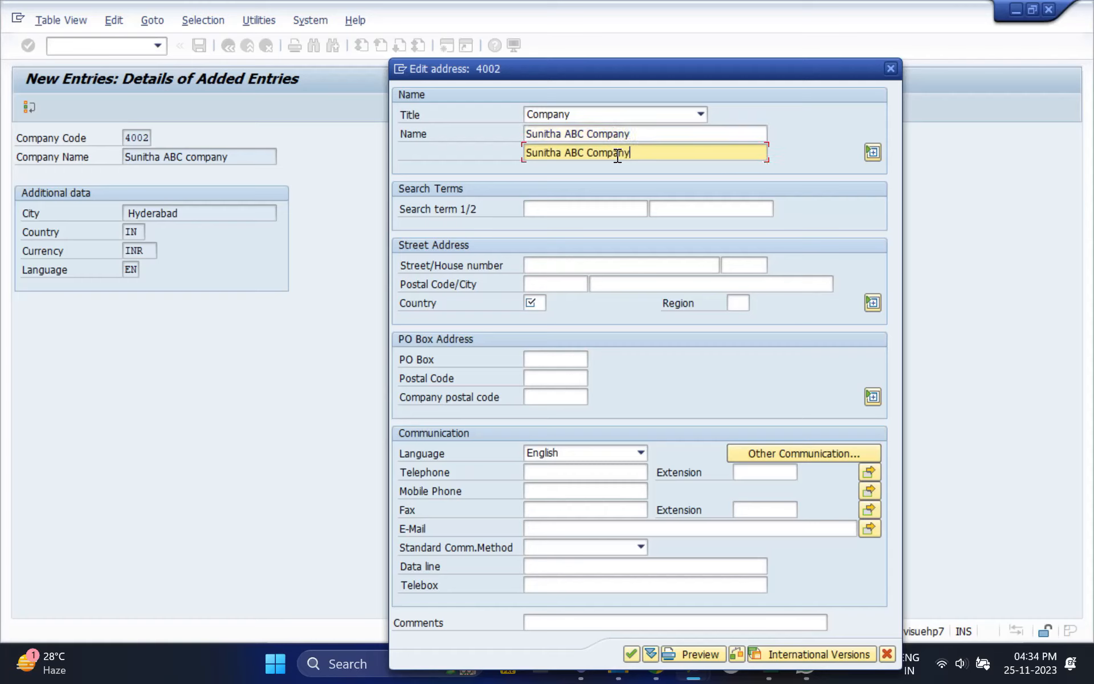
Complete the address with country IN and a placeholder street, and save company code 4002 under customizing request NSPK905047.
{"action": "left_click", "coordinate": [542, 302]}
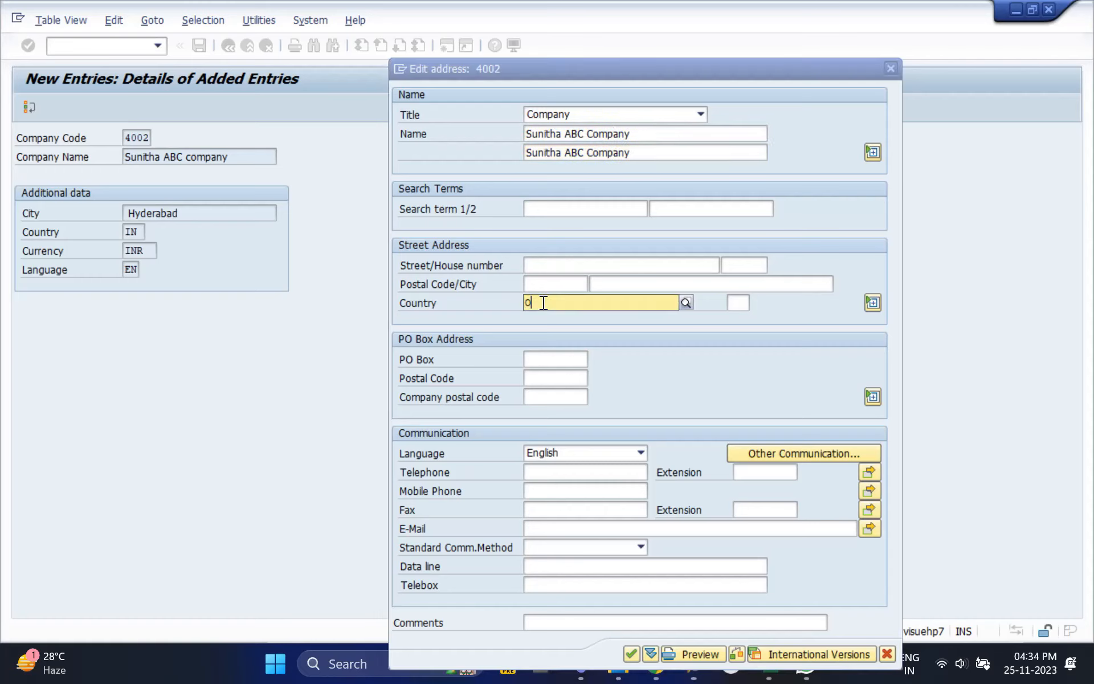
{"action": "type", "text": "IN"}
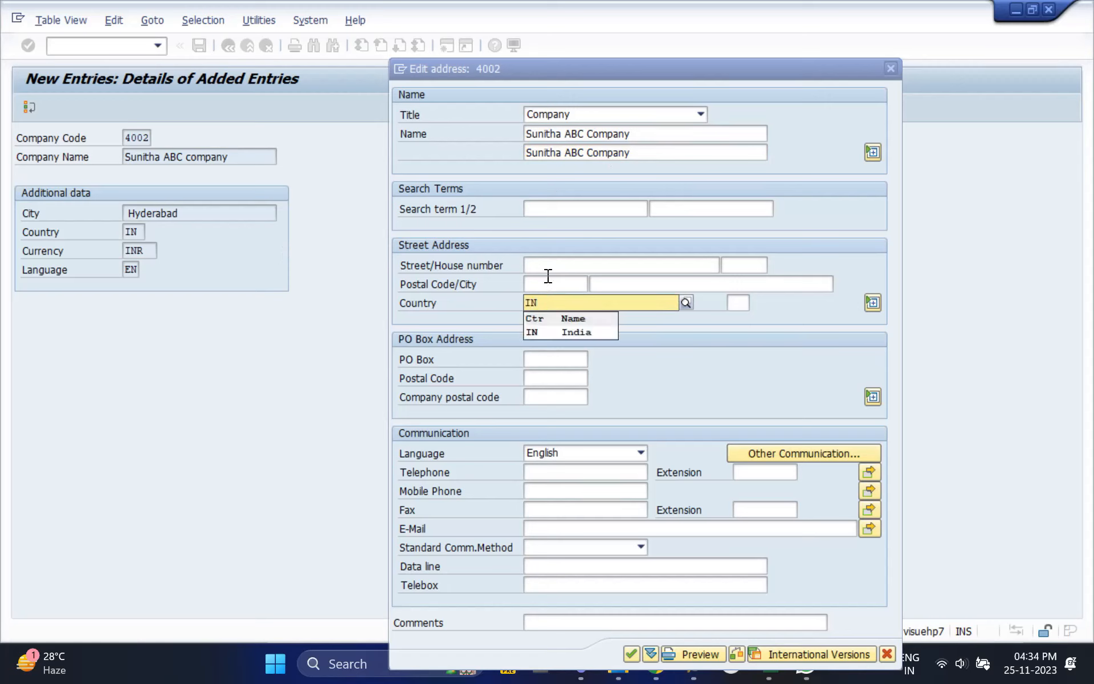
{"action": "left_click", "coordinate": [543, 262]}
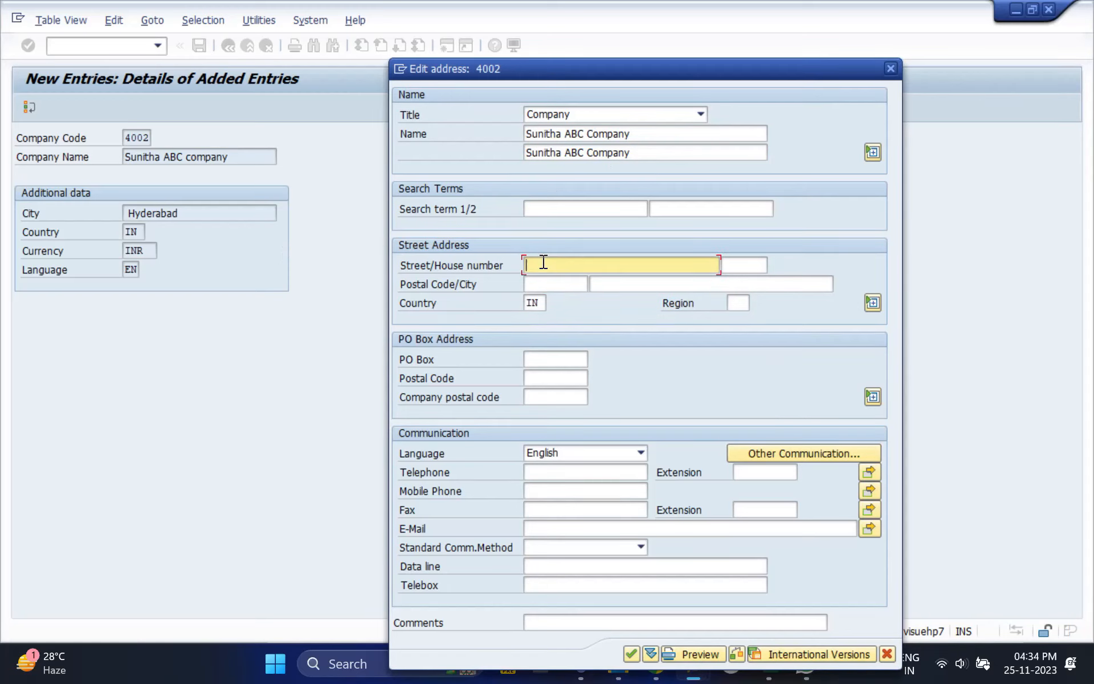
{"action": "type", "text": "ghkjlahlk"}
{"action": "left_click", "coordinate": [630, 654]}
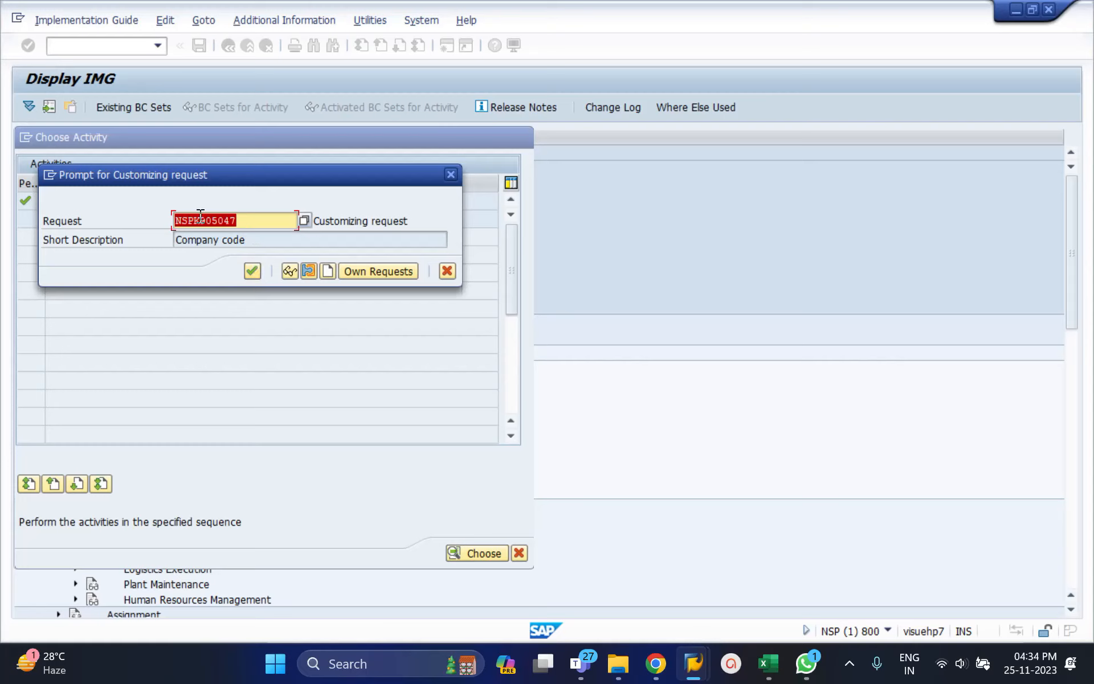
{"action": "left_click", "coordinate": [251, 270]}
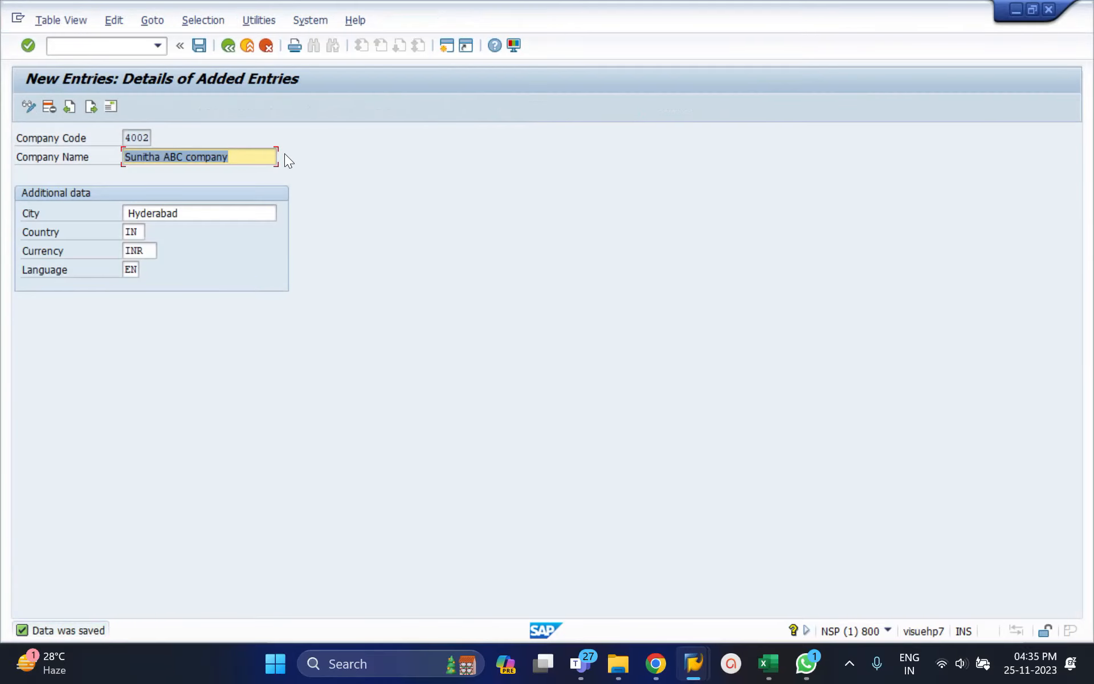
Leave the company code entries and close the activity selection to return to the IMG structure.
{"action": "left_click", "coordinate": [225, 48]}
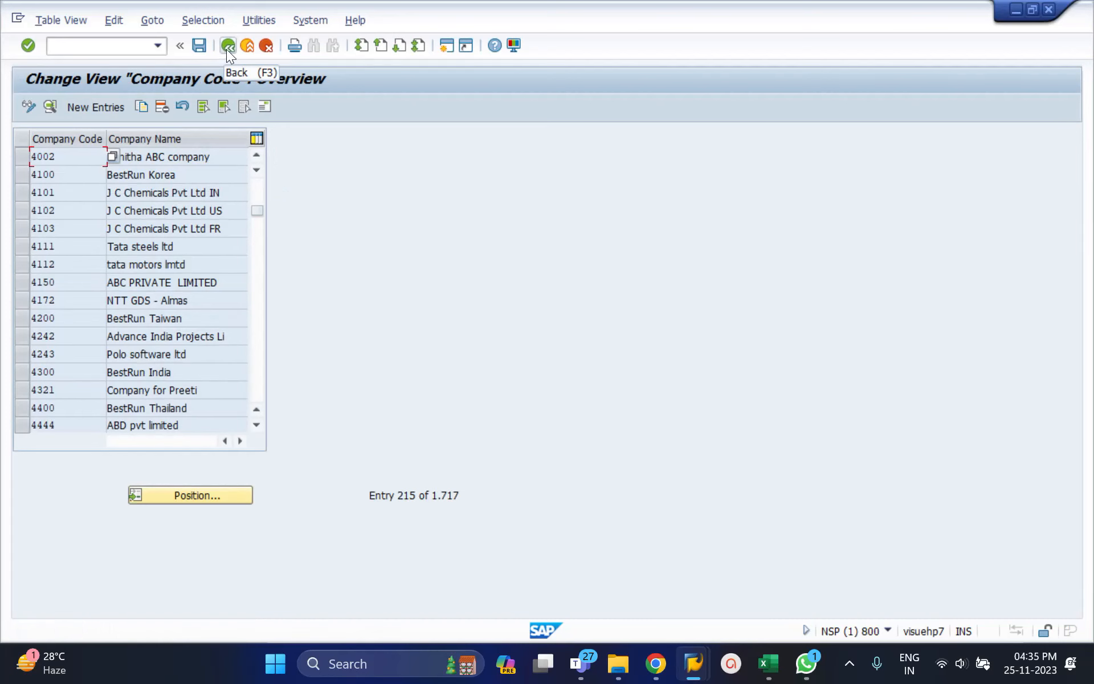
{"action": "left_click", "coordinate": [227, 49]}
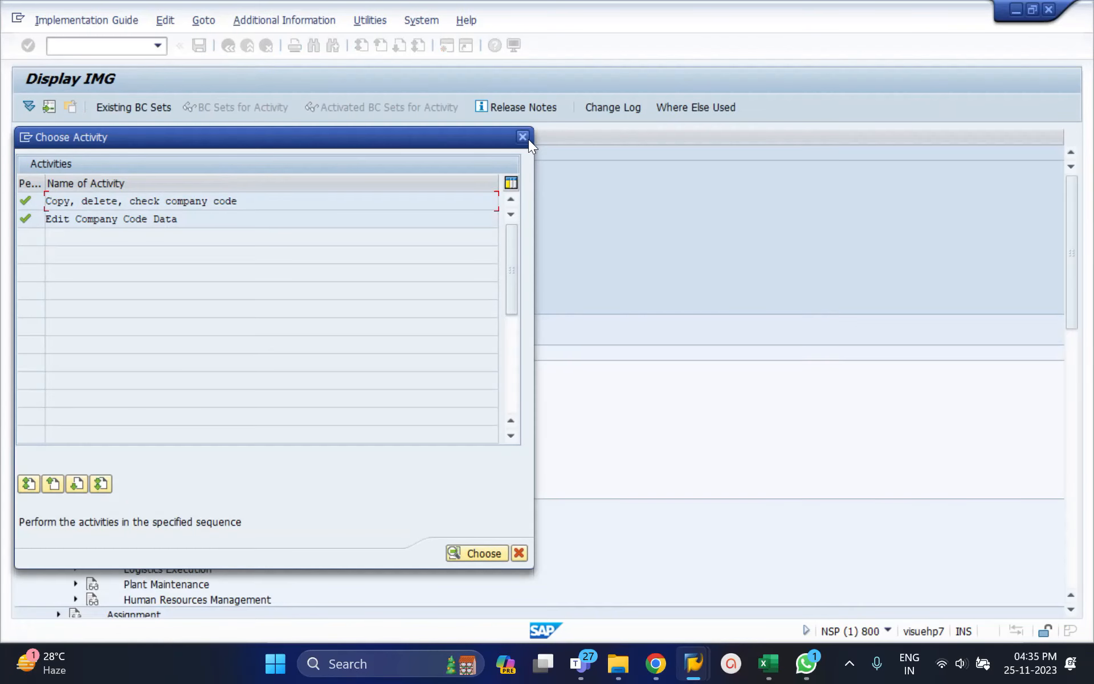
{"action": "left_click", "coordinate": [525, 138]}
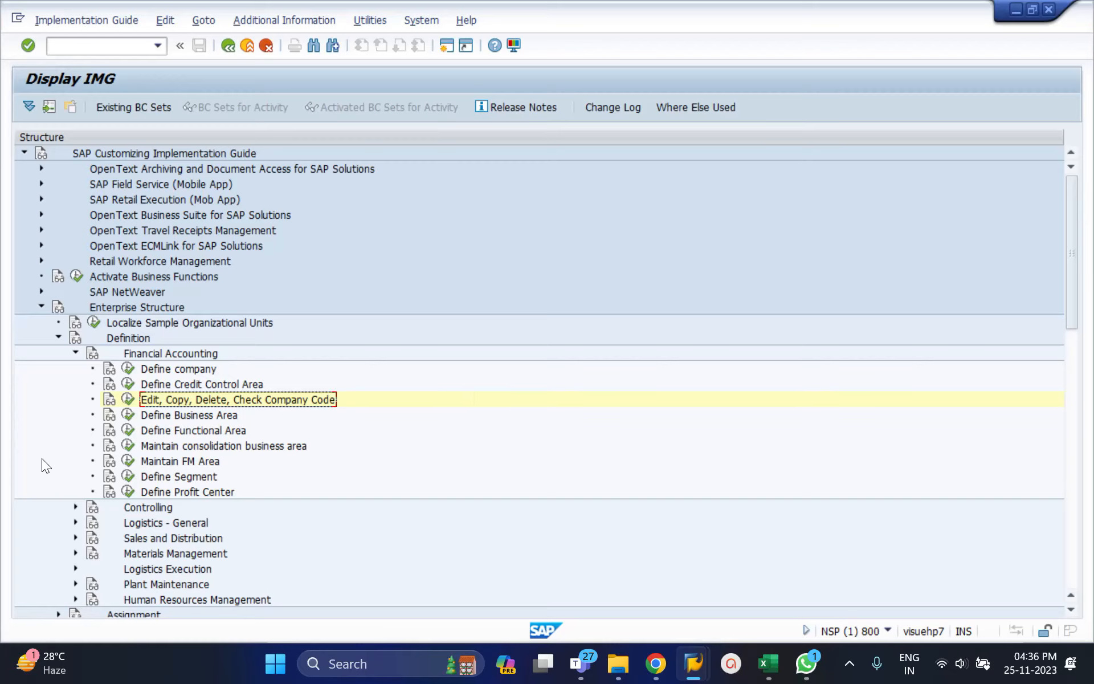
Reopen Edit Company Code Data, locate company code 4002 and open its details.
{"action": "left_click", "coordinate": [129, 400]}
{"action": "double_click", "coordinate": [157, 219]}
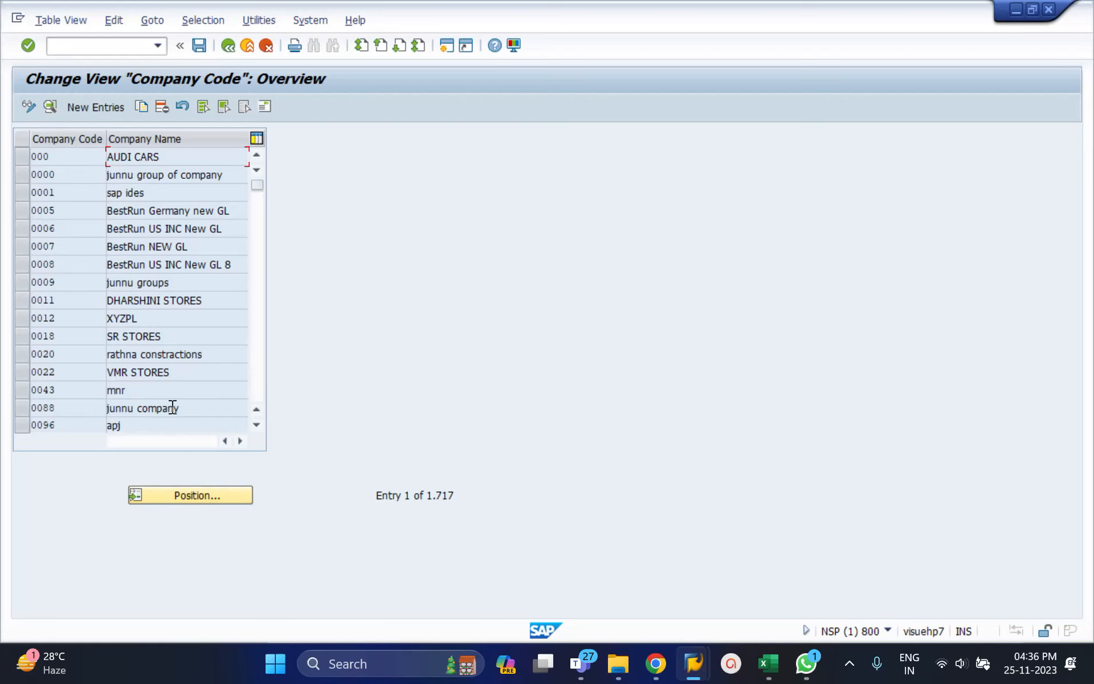
{"action": "left_click", "coordinate": [181, 496]}
{"action": "type", "text": "6002"}
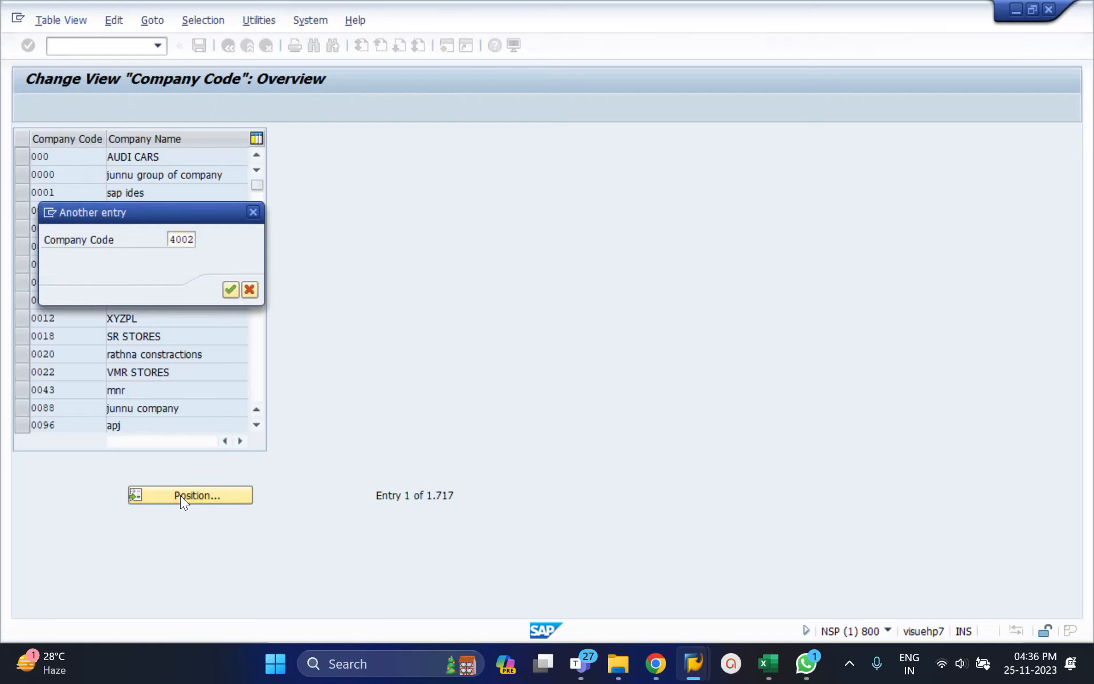
{"action": "key", "text": "Return"}
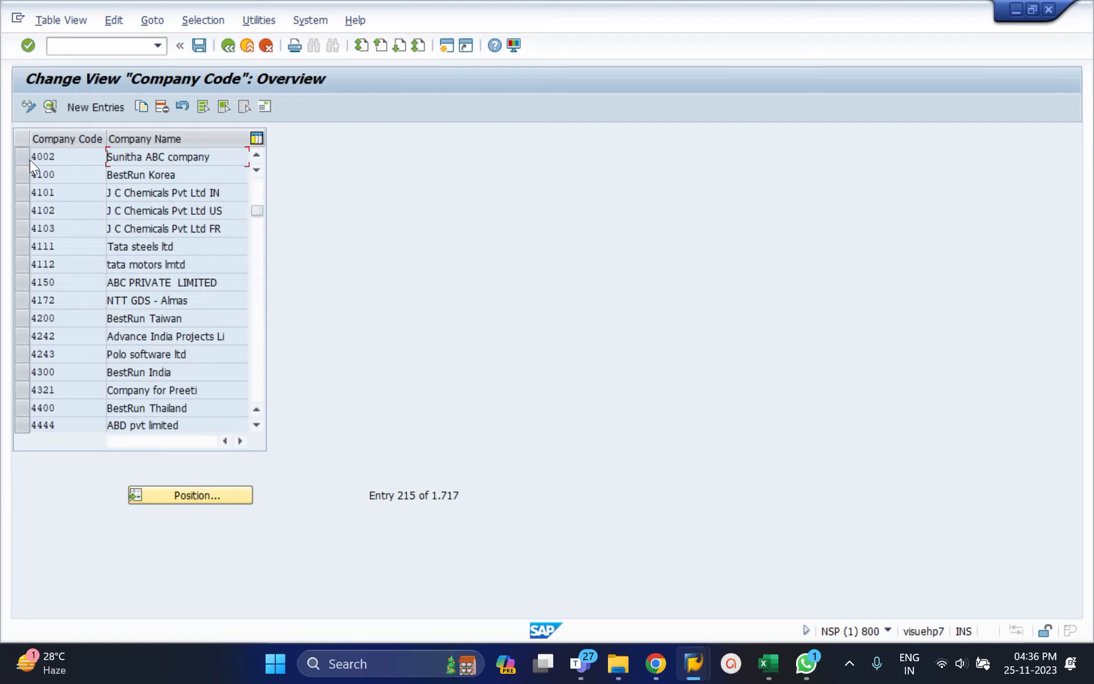
{"action": "left_click", "coordinate": [28, 160]}
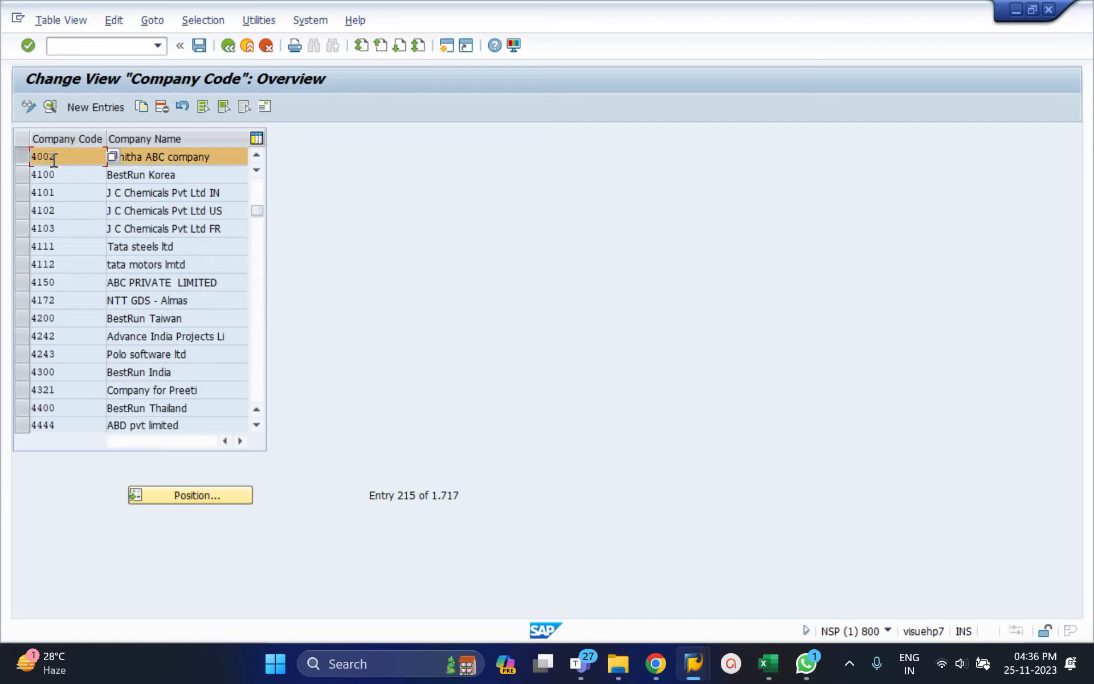
{"action": "double_click", "coordinate": [53, 160]}
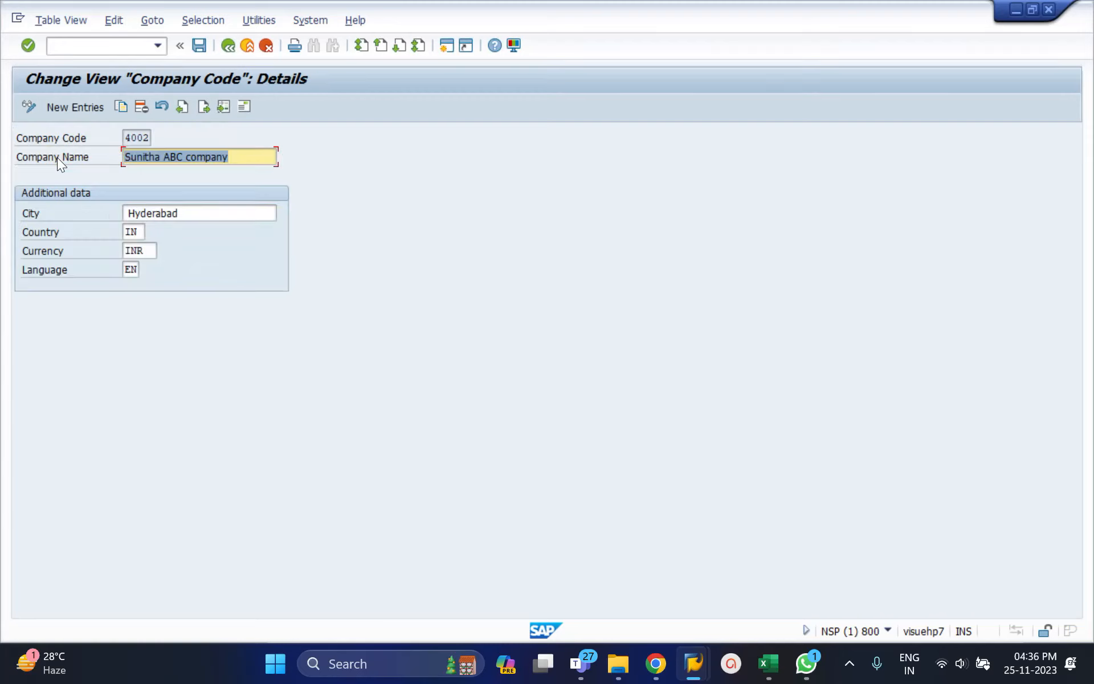
Change the city of company code 4002 to Hyderabad IND and save it under customizing request NSPK905047.
{"action": "left_click", "coordinate": [247, 161]}
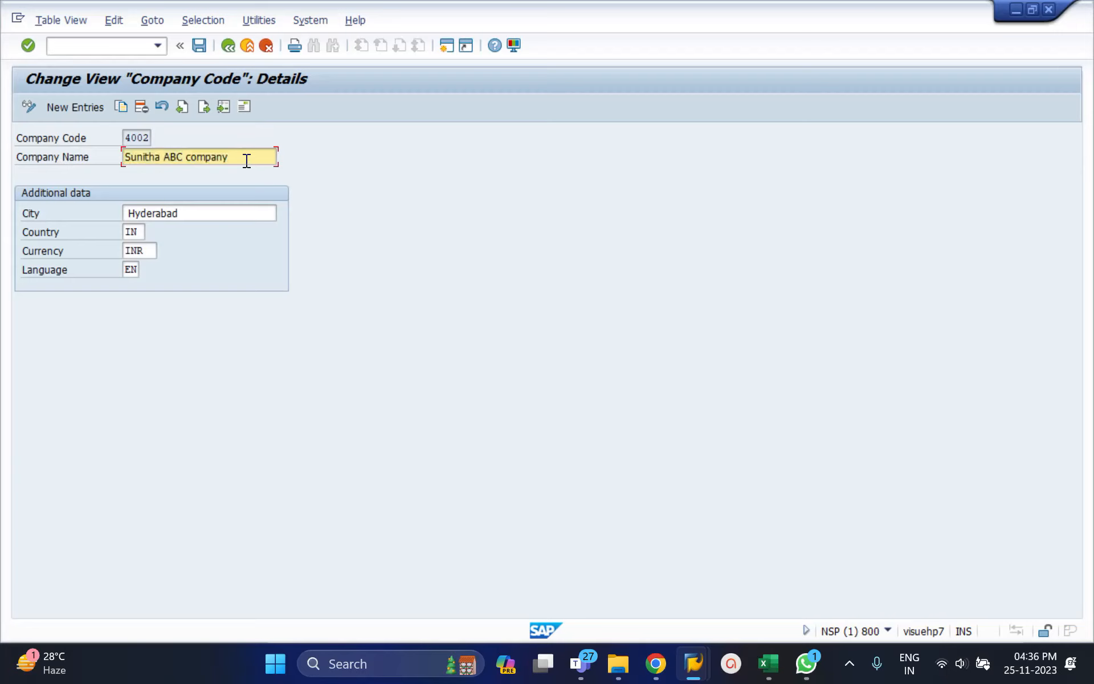
{"action": "left_click", "coordinate": [211, 219]}
{"action": "type", "text": "IND"}
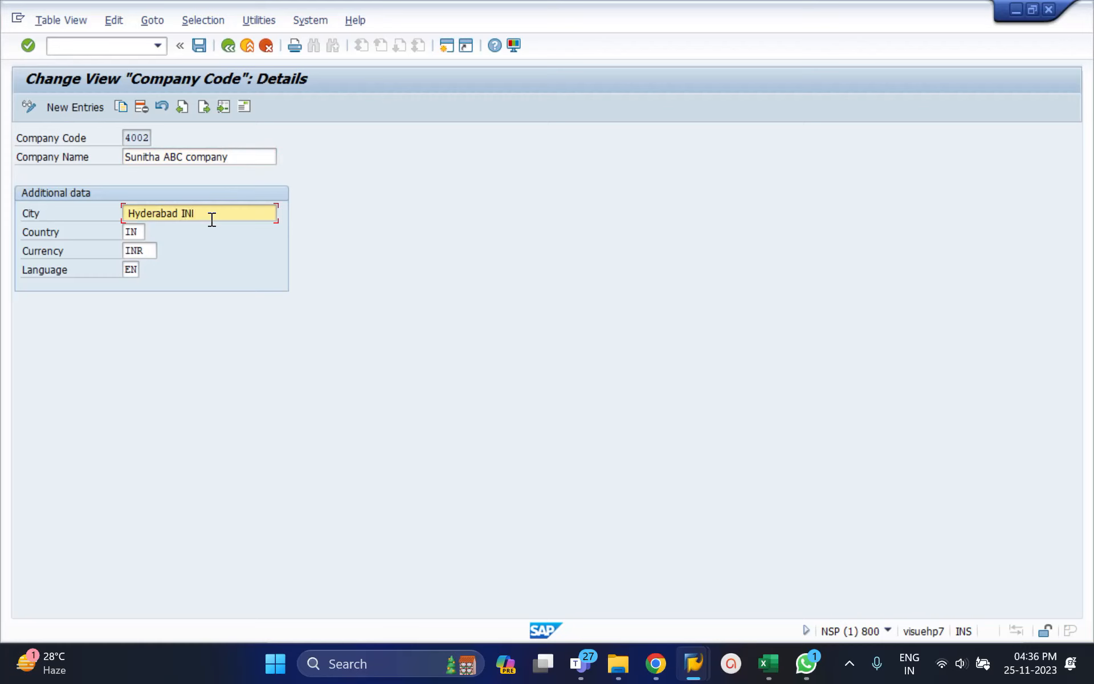
{"action": "key", "text": "ctrl+s"}
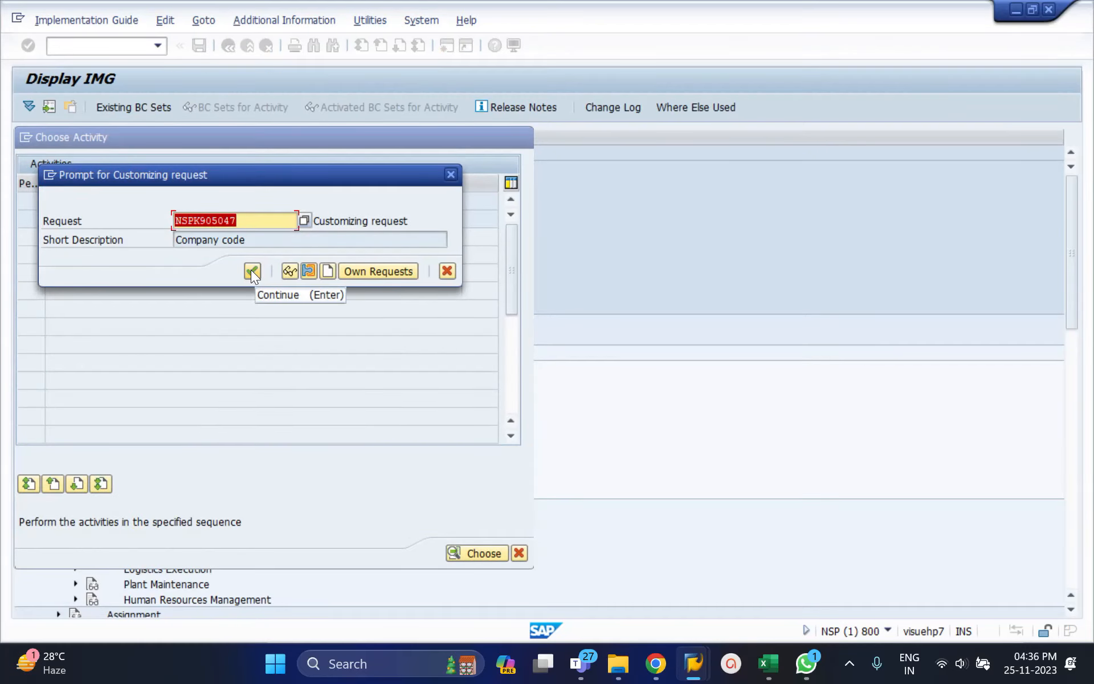
{"action": "left_click", "coordinate": [251, 271]}
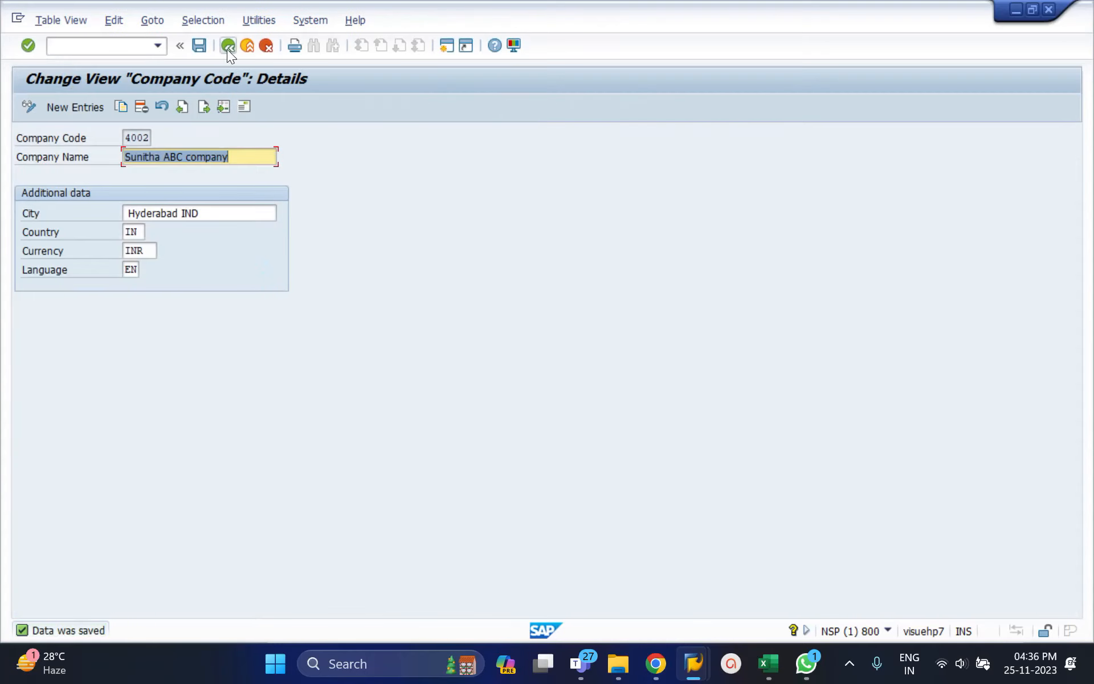
Start a new company code entry 4003 with the company name Sunitha ABCD Company.
{"action": "left_click", "coordinate": [227, 46]}
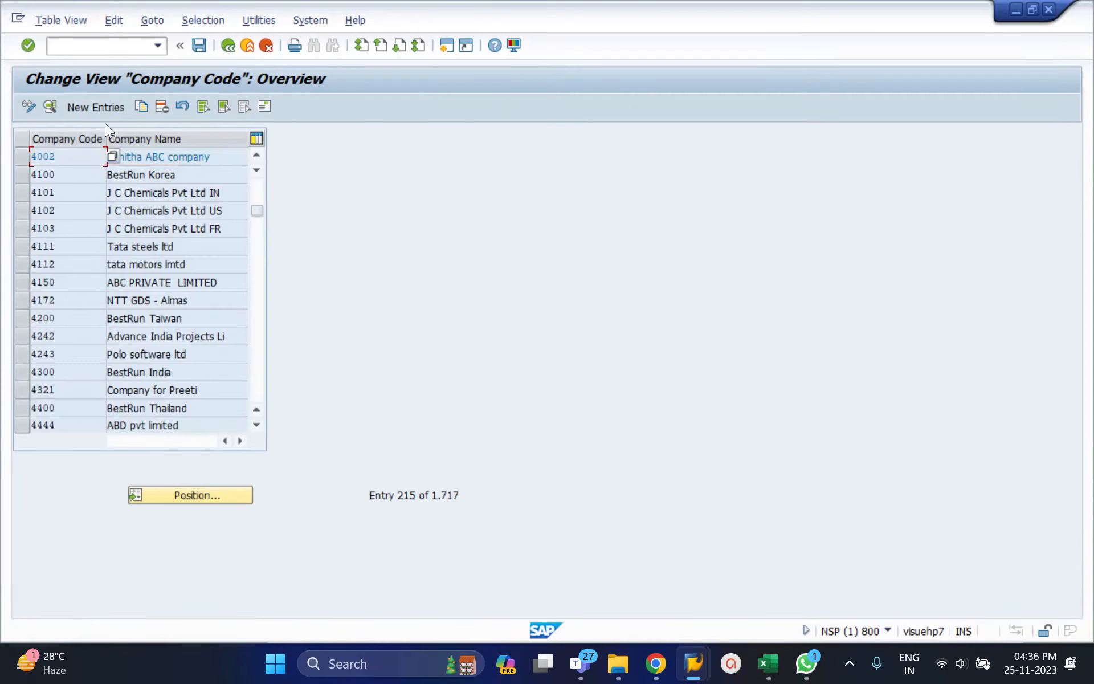
{"action": "left_click", "coordinate": [98, 107]}
{"action": "type", "text": "4003"}
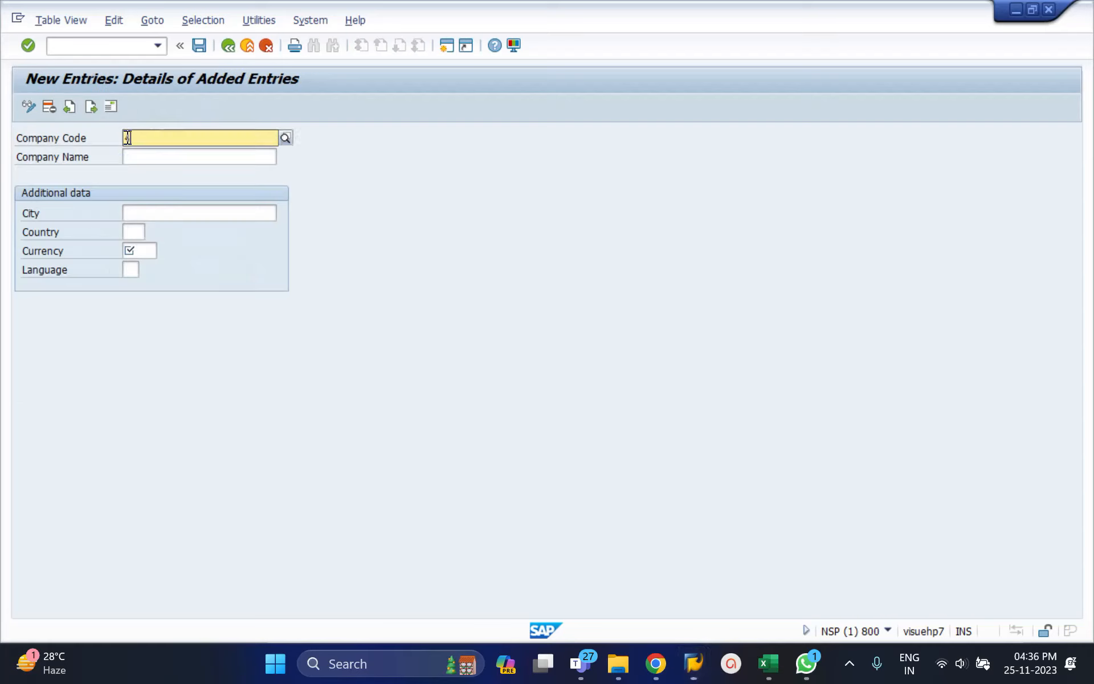
{"action": "key", "text": "Return"}
{"action": "type", "text": "Su"}
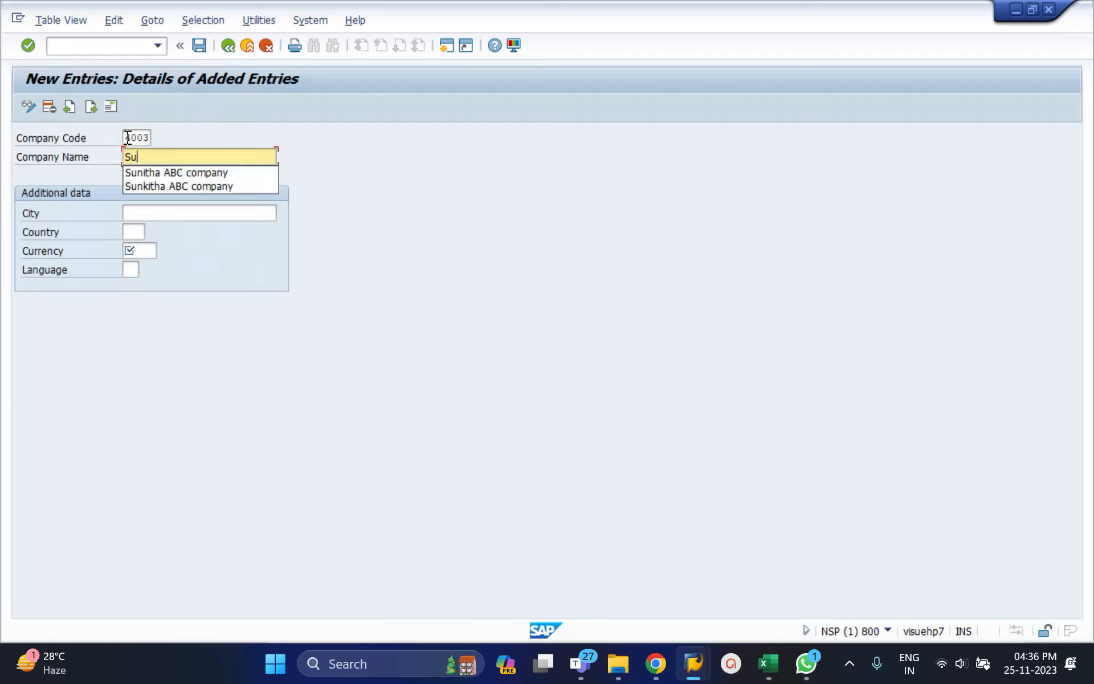
{"action": "type", "text": "nitha ABCD Company"}
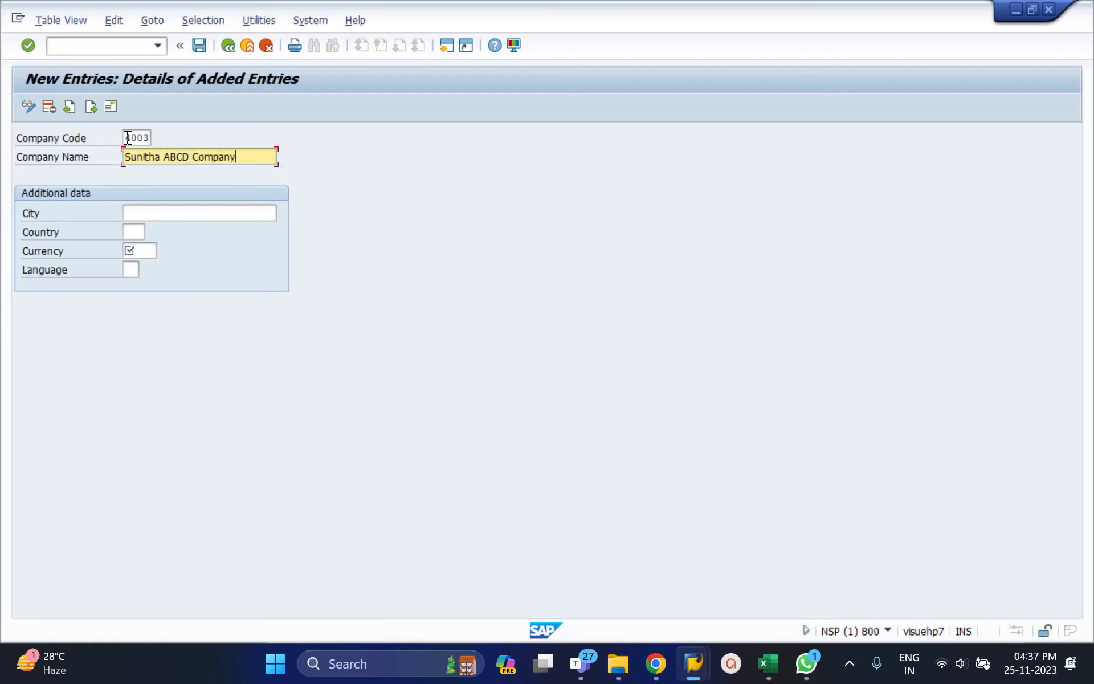
{"action": "key", "text": "ctrl+a"}
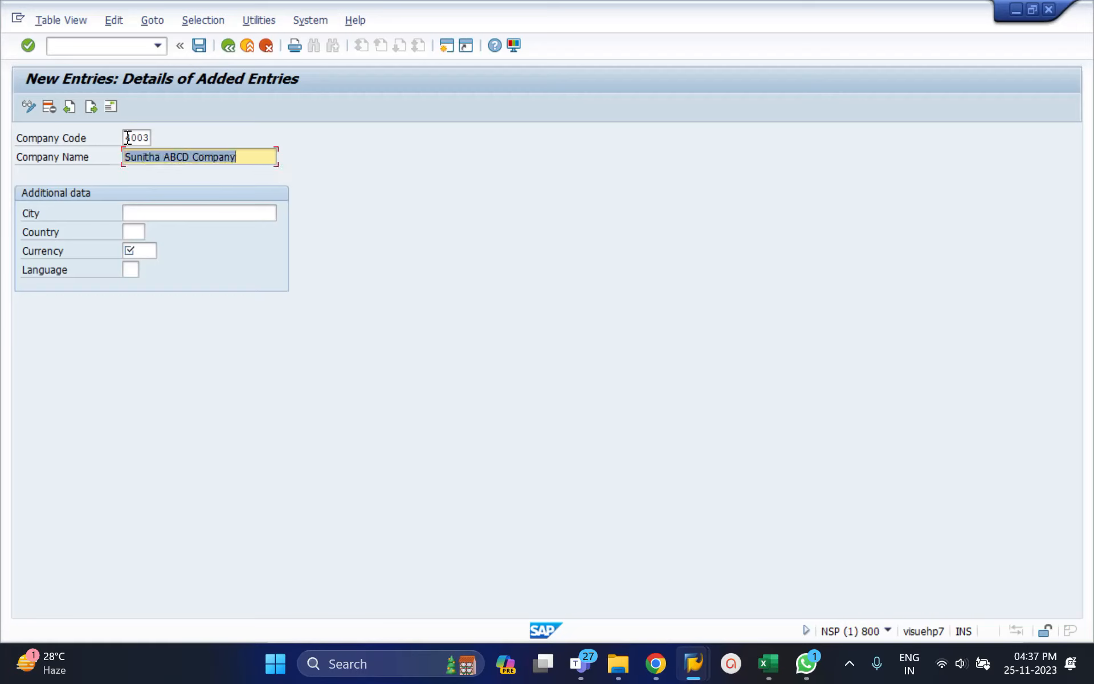
{"action": "key", "text": "ctrl+c"}
{"action": "key", "text": "Tab"}
{"action": "key", "text": "ctrl+v"}
Set the country of company code 4003 to IN and its city to Bangalore.
{"action": "key", "text": "Tab"}
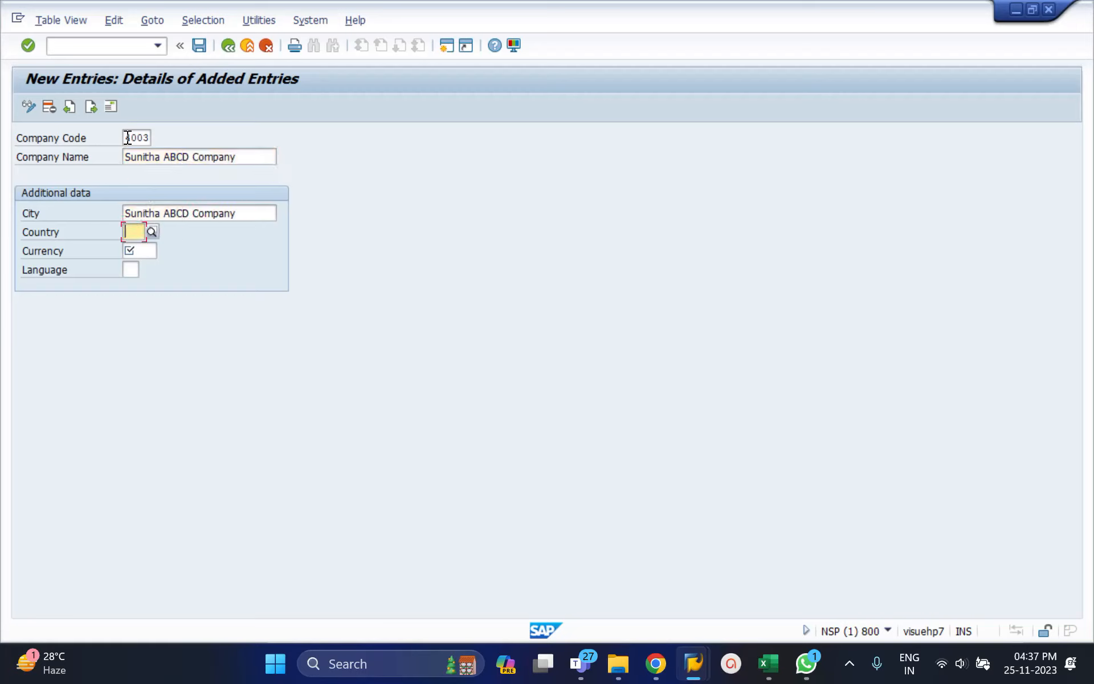
{"action": "type", "text": "IN"}
{"action": "key", "text": "Tab"}
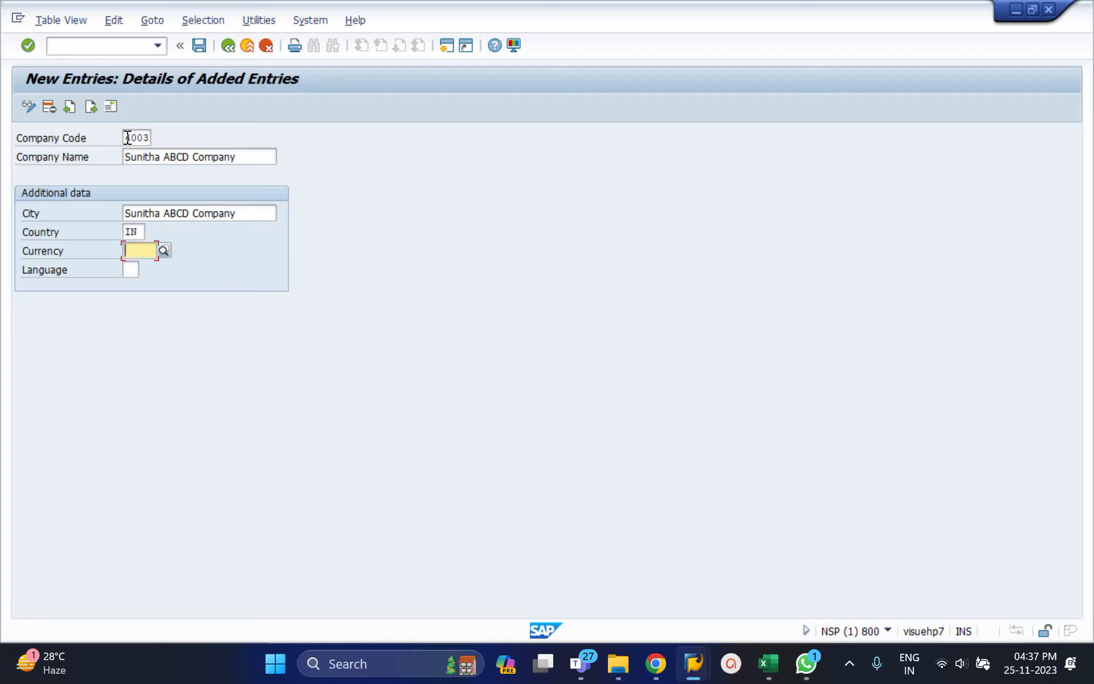
{"action": "key", "text": "shift+Tab"}
{"action": "key", "text": "shift+Tab"}
{"action": "type", "text": "Bangalar"}
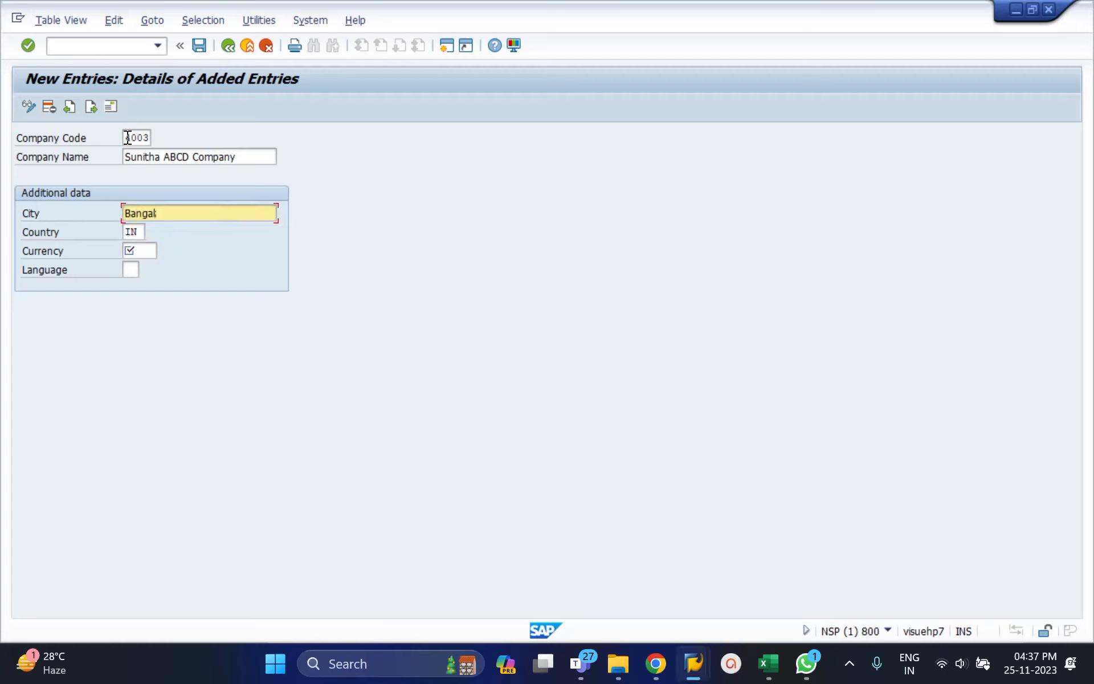
{"action": "key", "text": "BackSpace"}
{"action": "key", "text": "BackSpace"}
{"action": "type", "text": "ore"}
Set the currency of company code 4003 to INR and its language to EN.
{"action": "key", "text": "Tab"}
{"action": "key", "text": "Tab"}
{"action": "type", "text": "IBR"}
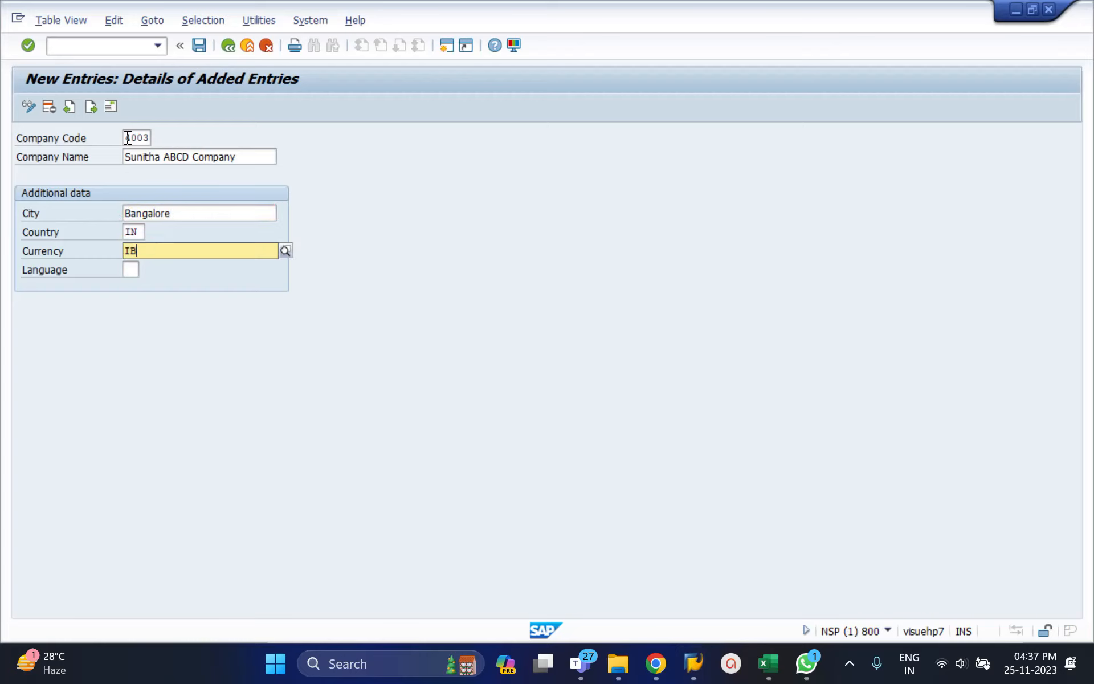
{"action": "key", "text": "BackSpace"}
{"action": "key", "text": "BackSpace"}
{"action": "type", "text": "NR"}
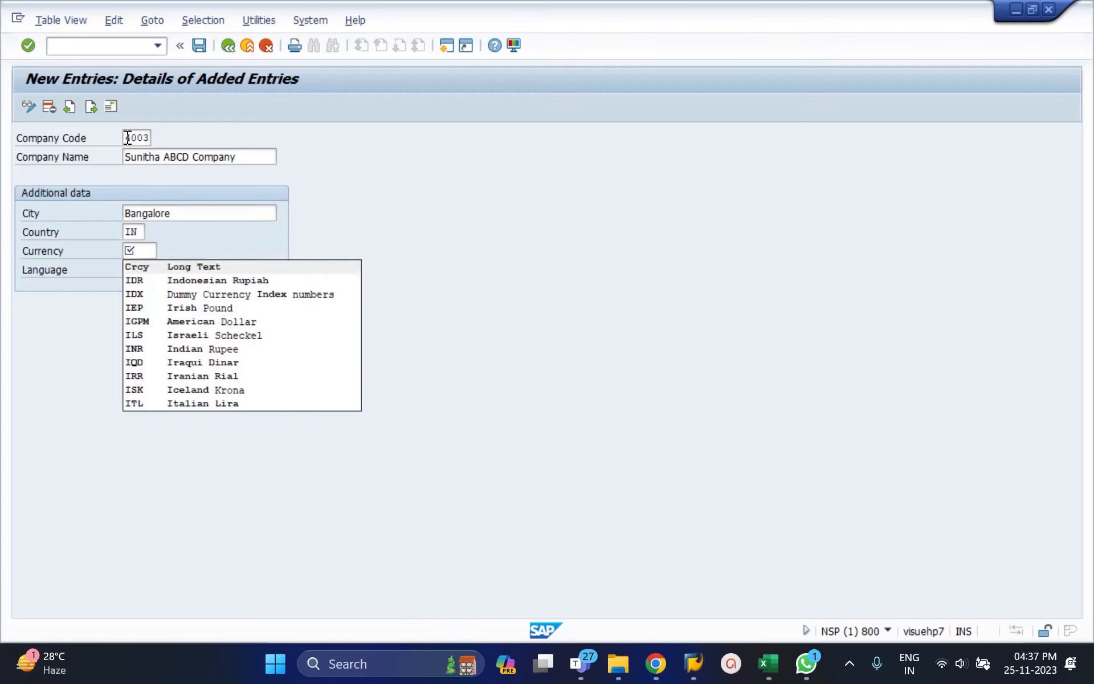
{"action": "key", "text": "Tab"}
{"action": "type", "text": "EN"}
{"action": "key", "text": "Tab"}
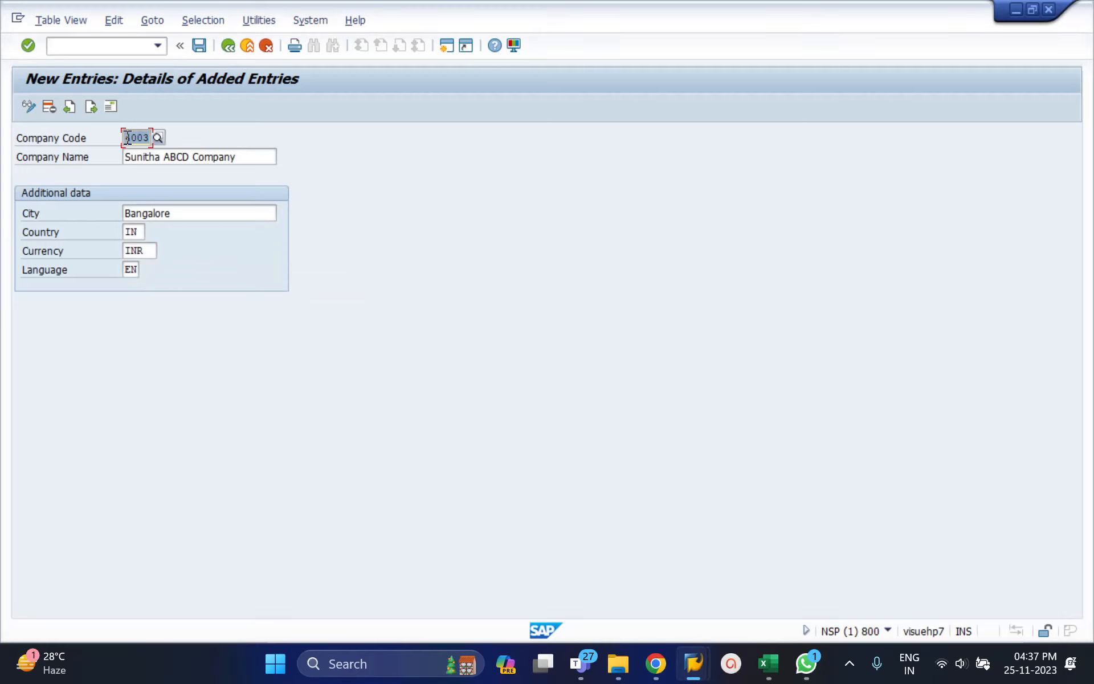
Save company code 4003 and, in its address form, set the title to Company and the name to Sunitha ABCD company code.
{"action": "left_click", "coordinate": [199, 45]}
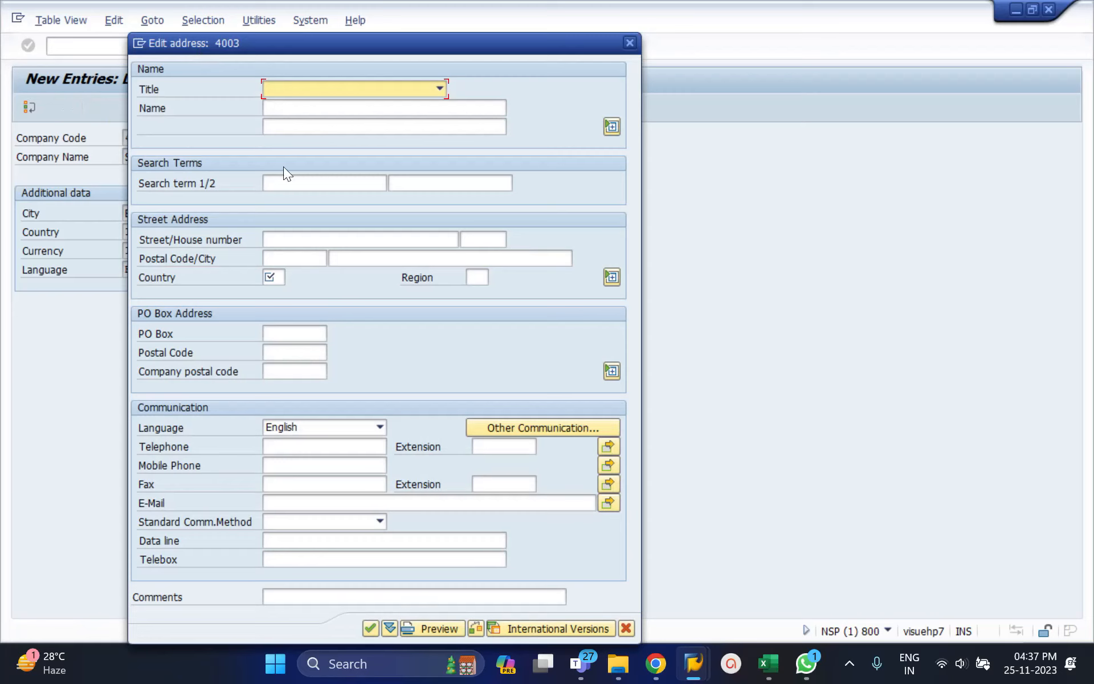
{"action": "left_click", "coordinate": [439, 88]}
{"action": "left_click", "coordinate": [327, 108]}
{"action": "left_click", "coordinate": [326, 108]}
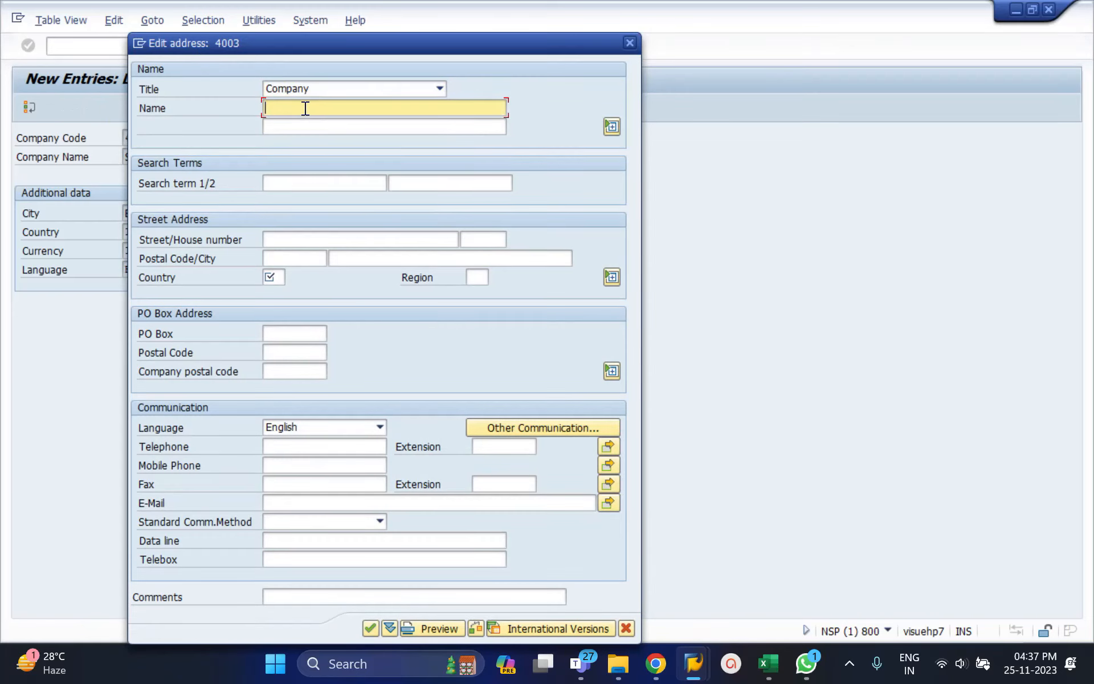
{"action": "type", "text": "Sunitha ABCD company code"}
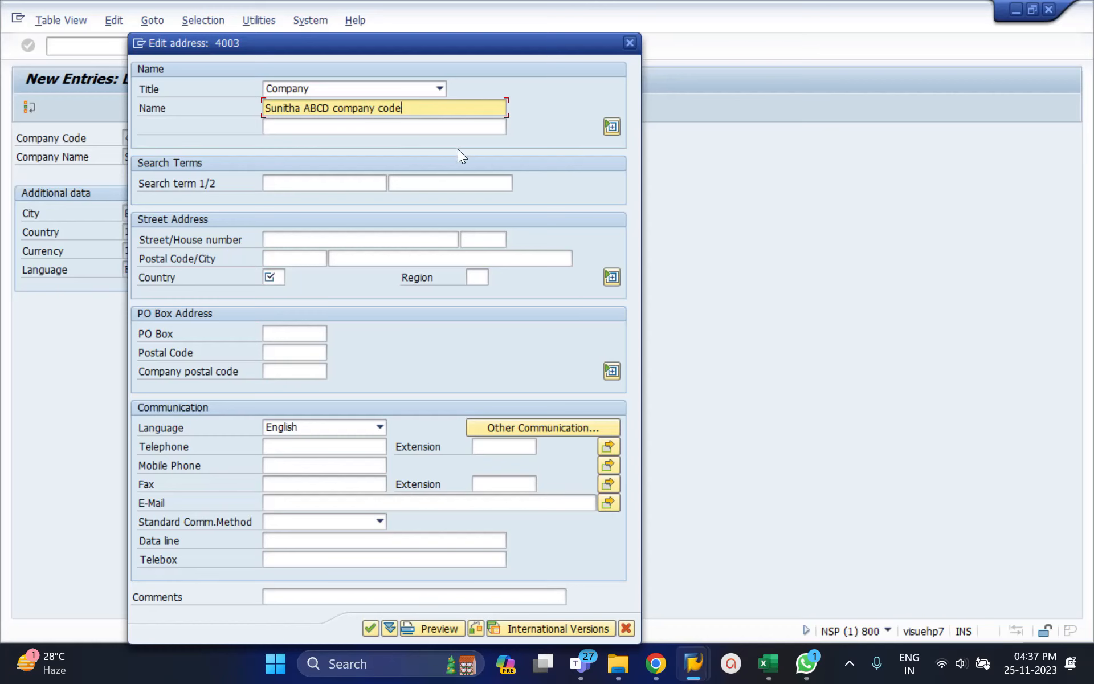
{"action": "left_click_drag", "start_coordinate": [433, 40], "coordinate": [663, 32]}
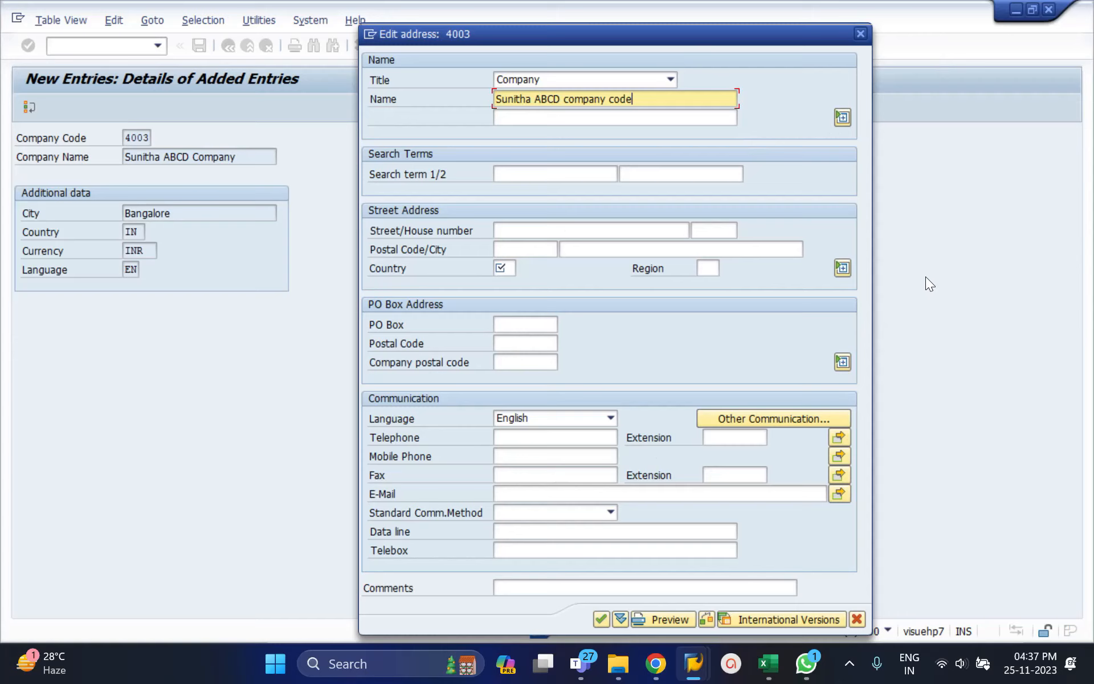
Try to confirm the address form of company code 4003 with its country field cleared.
{"action": "left_click", "coordinate": [501, 269]}
{"action": "type", "text": "IN"}
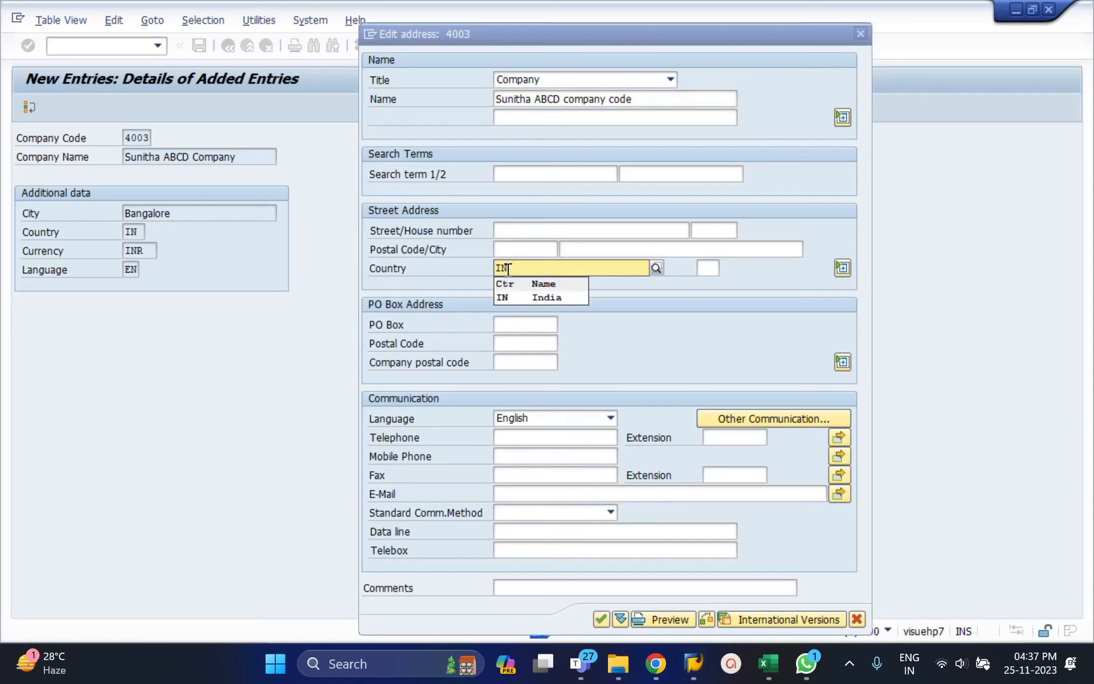
{"action": "left_click", "coordinate": [502, 296]}
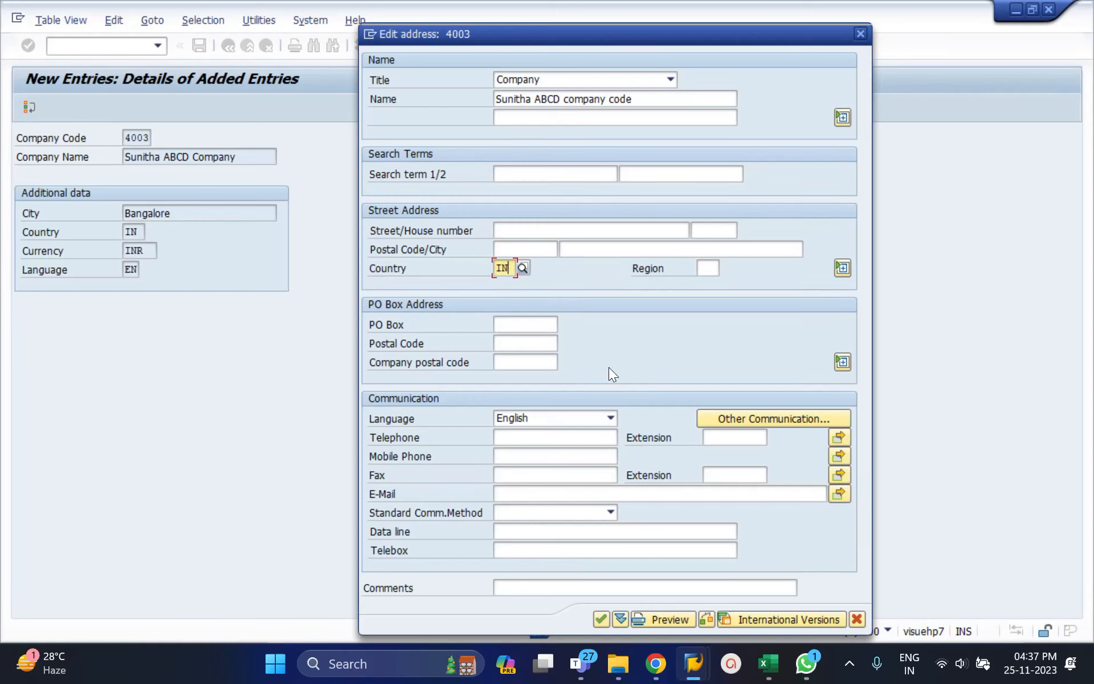
{"action": "key", "text": "BackSpace"}
{"action": "key", "text": "BackSpace"}
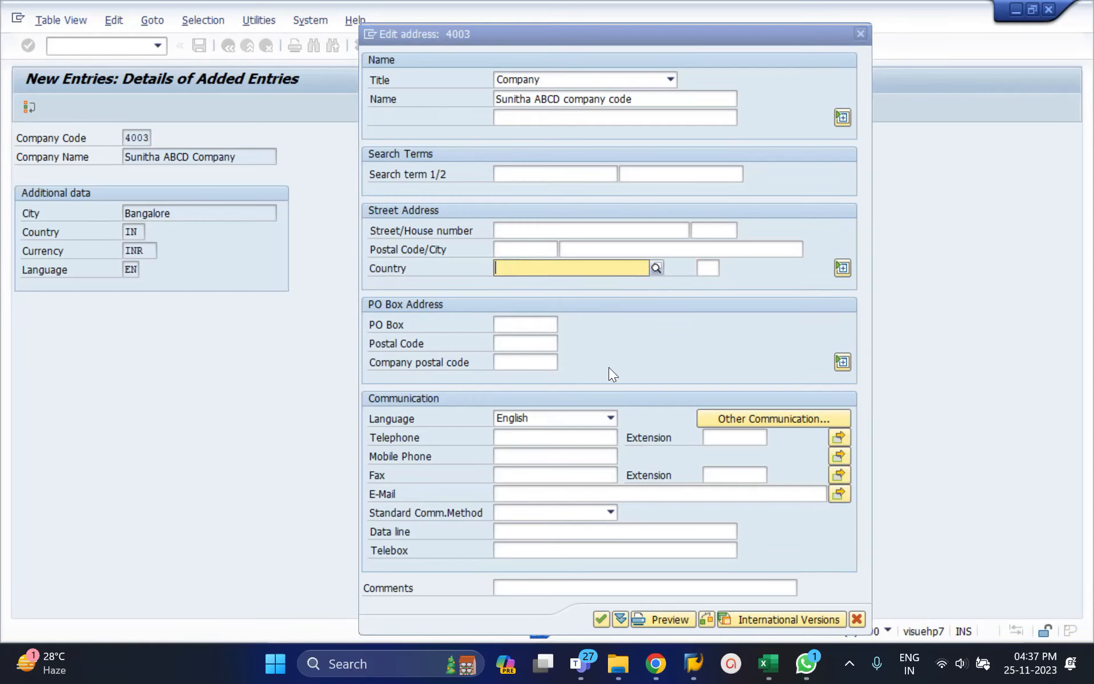
{"action": "left_click", "coordinate": [657, 268]}
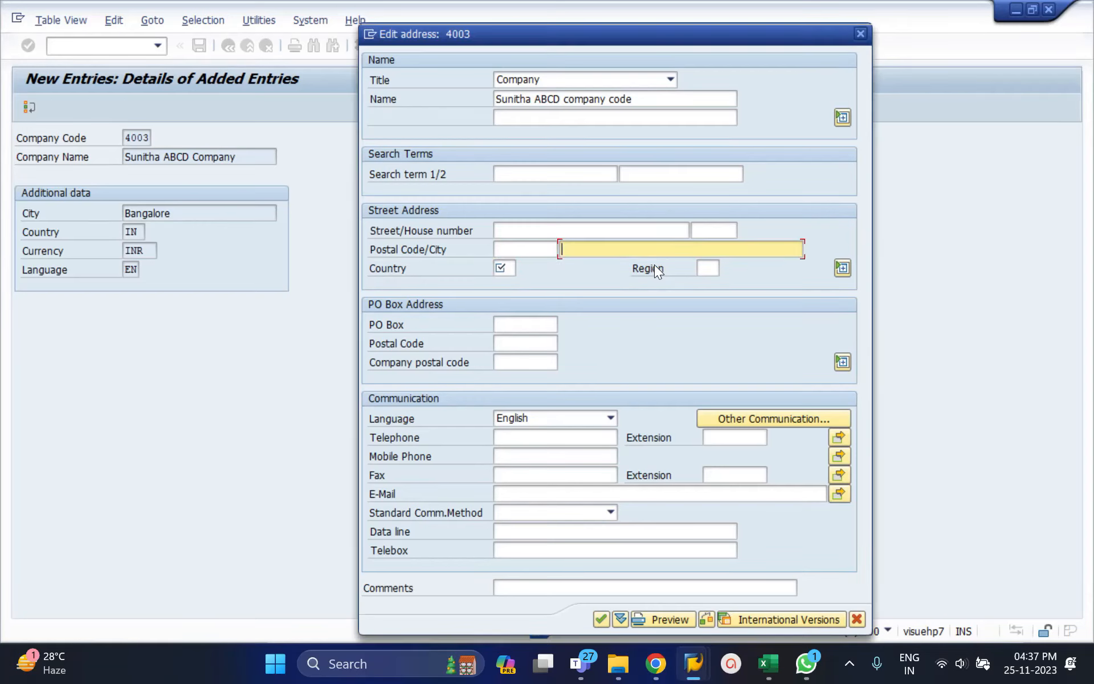
{"action": "left_click", "coordinate": [600, 619]}
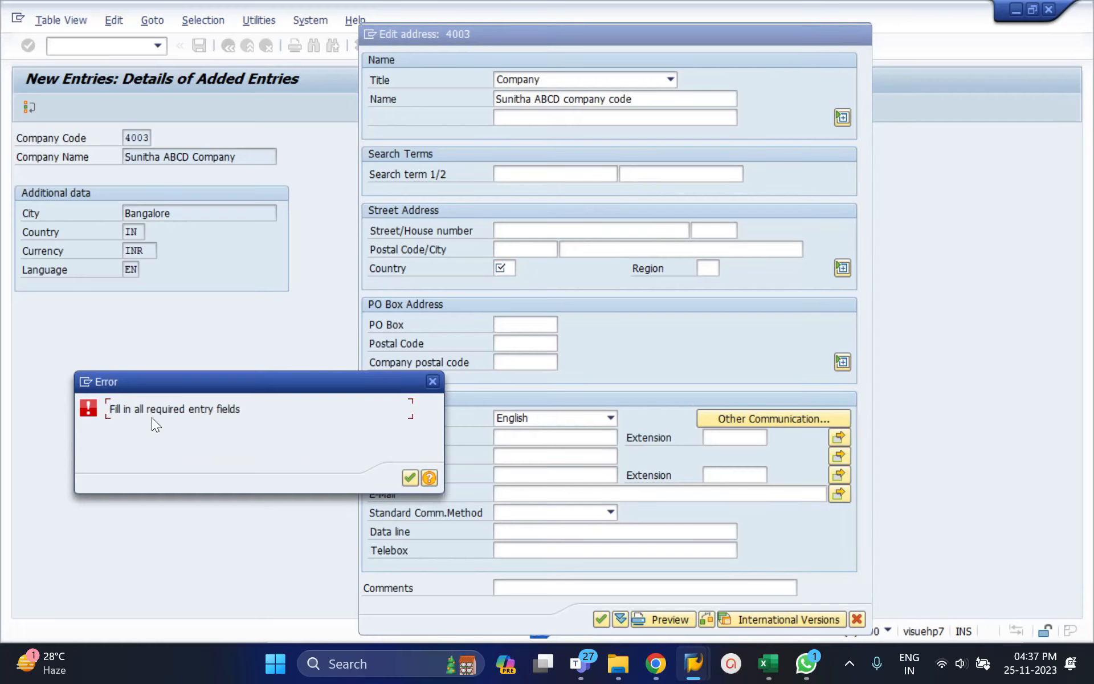
{"action": "left_click", "coordinate": [431, 382]}
Set the country in the address of company code 4003 to IN, confirm the address and return to the company code overview.
{"action": "left_click", "coordinate": [571, 229]}
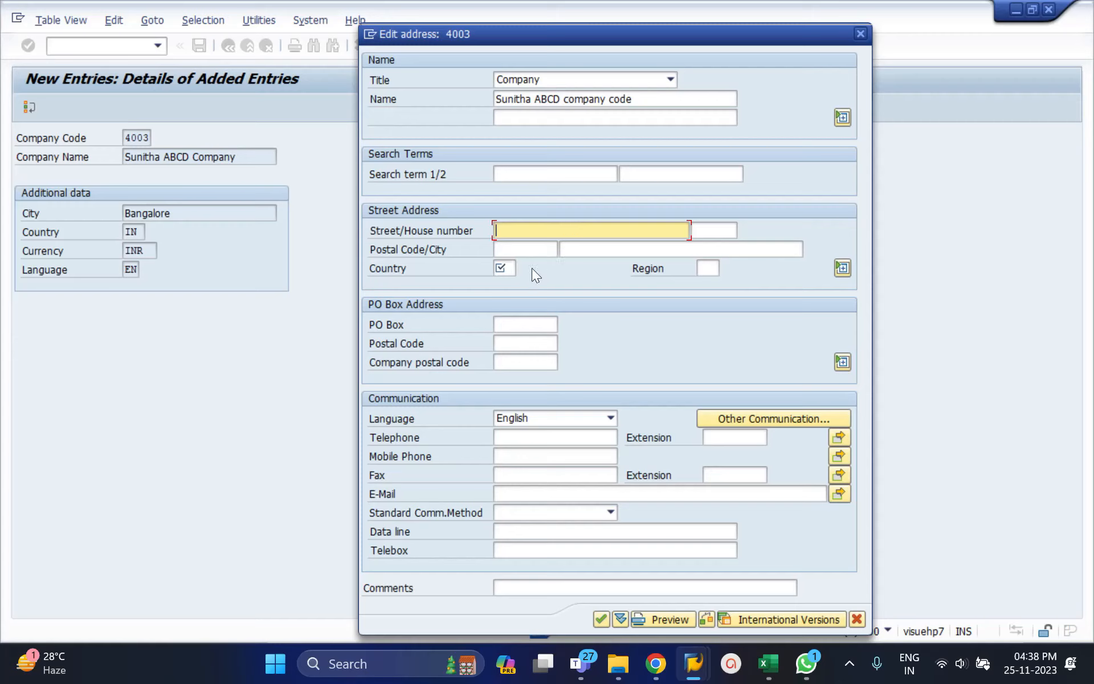
{"action": "left_click", "coordinate": [501, 250]}
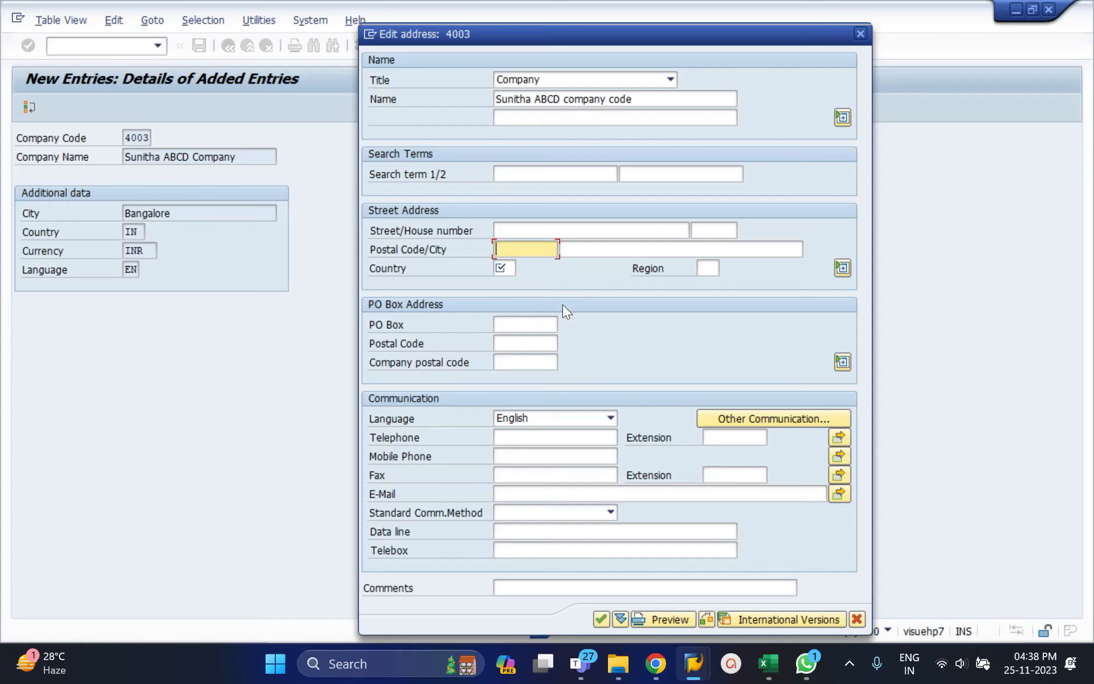
{"action": "left_click", "coordinate": [508, 269]}
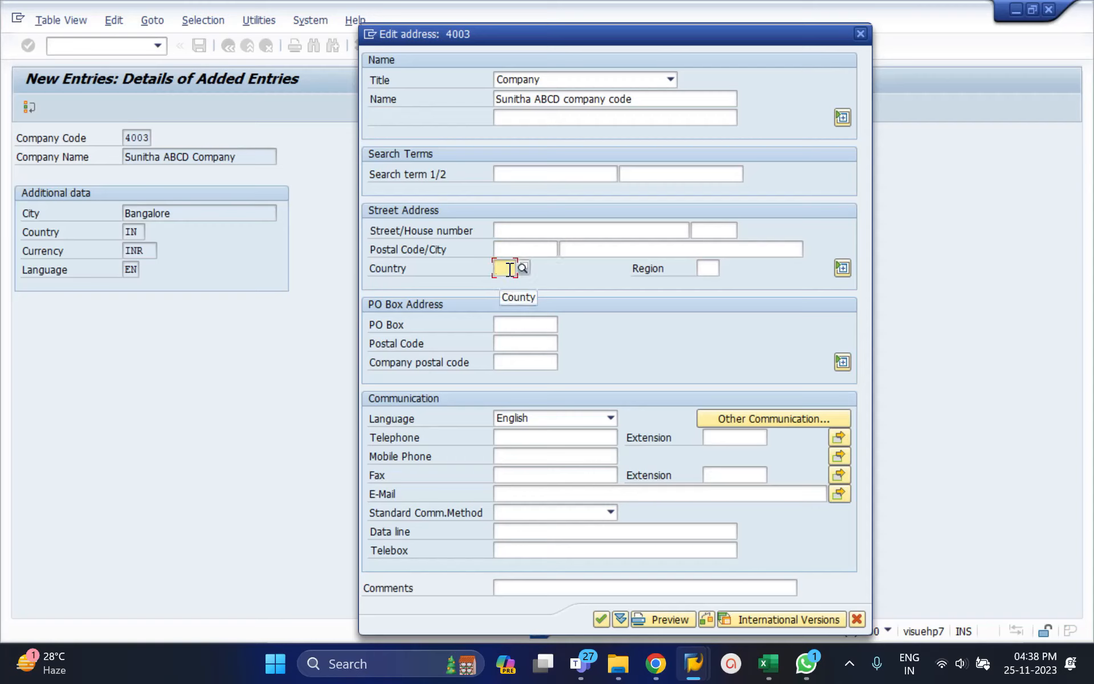
{"action": "type", "text": "In"}
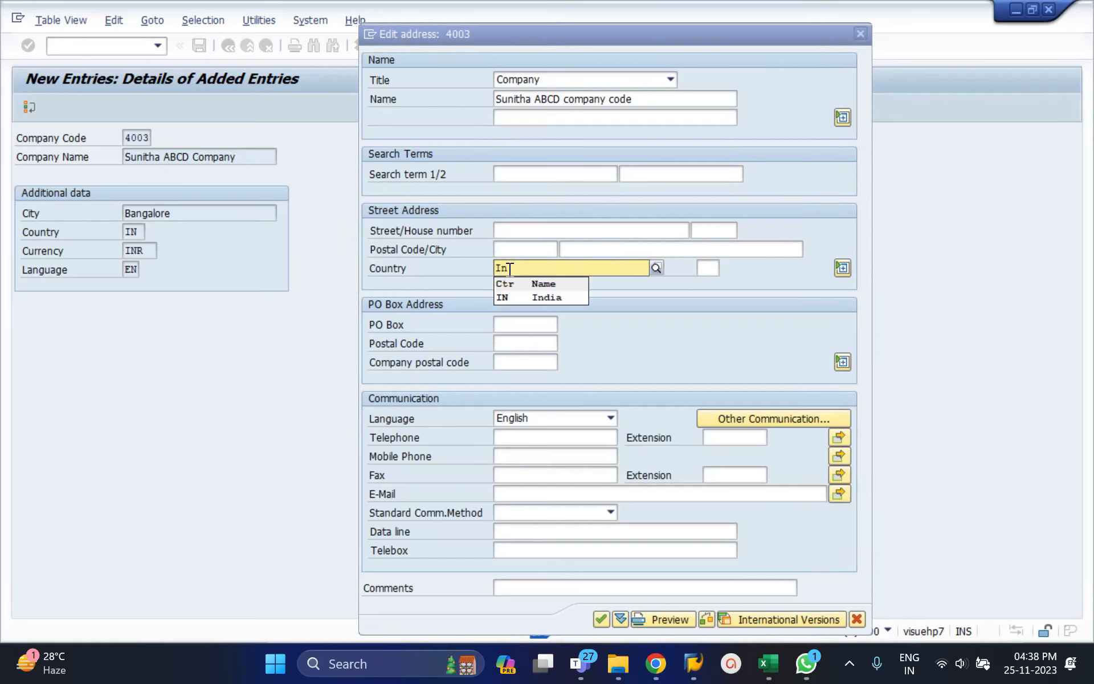
{"action": "left_click", "coordinate": [519, 296]}
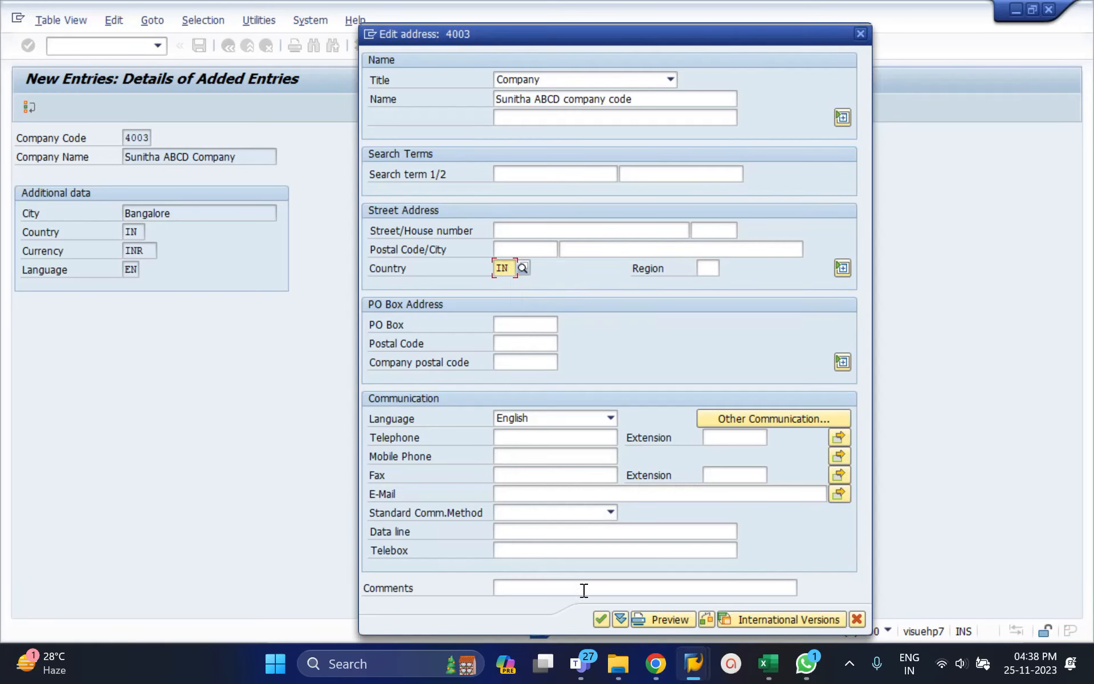
{"action": "left_click", "coordinate": [600, 619]}
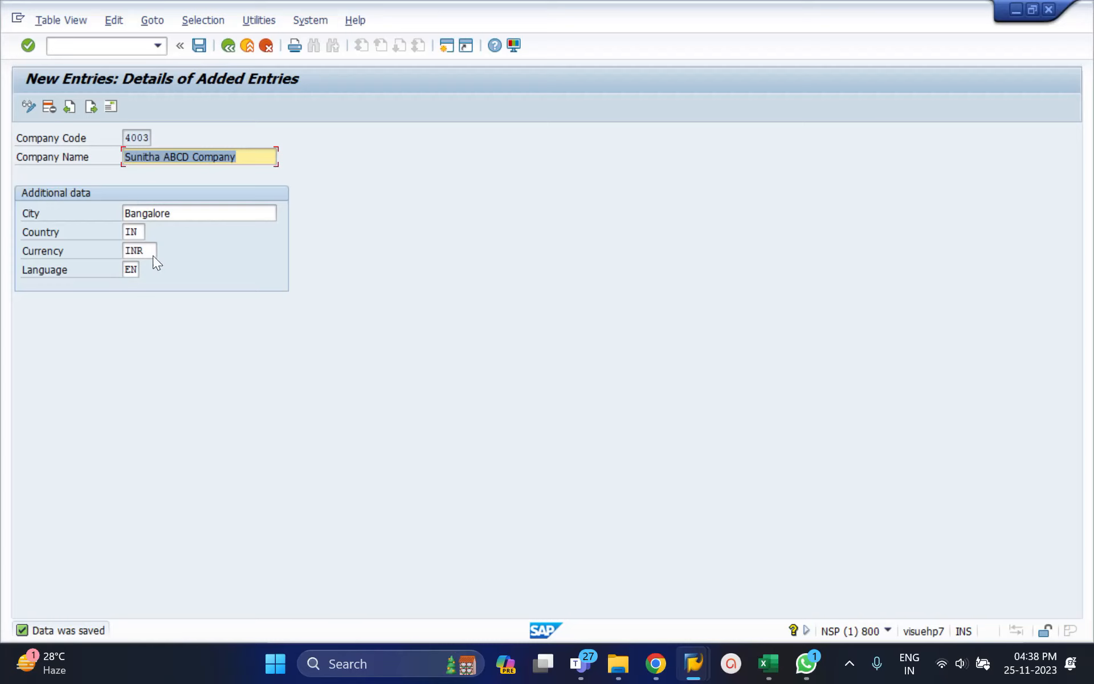
{"action": "left_click", "coordinate": [231, 49]}
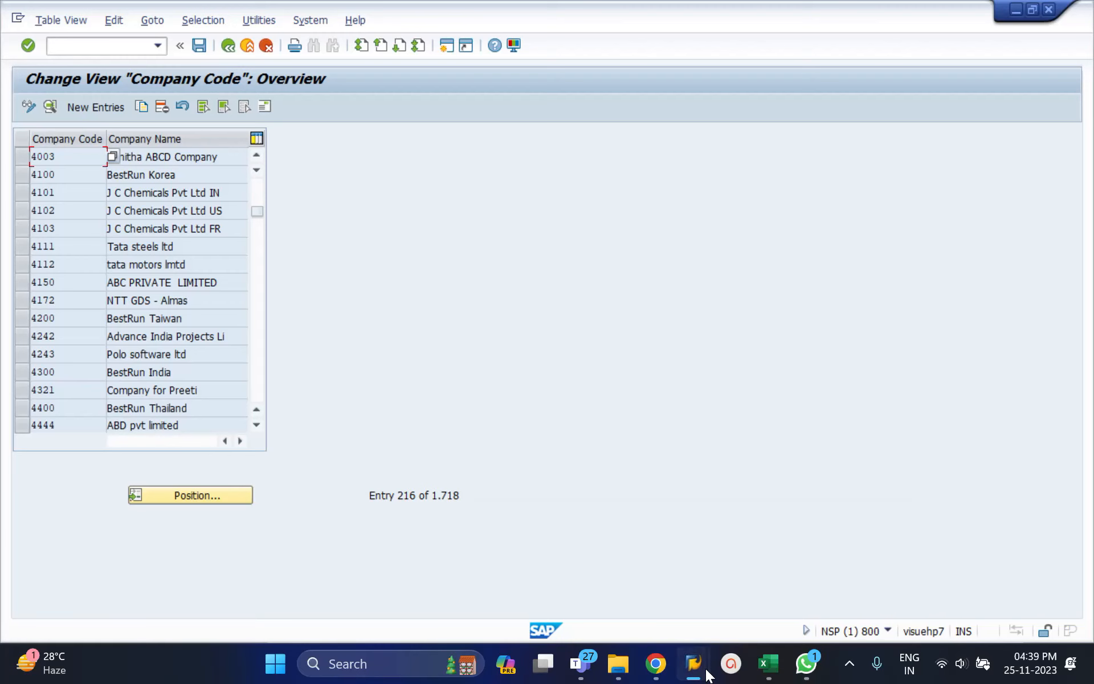
Leave Display HR Master Data in the second session and display the company code table as a print list in the first.
{"action": "mouse_move", "coordinate": [694, 663]}
{"action": "left_click", "coordinate": [801, 573]}
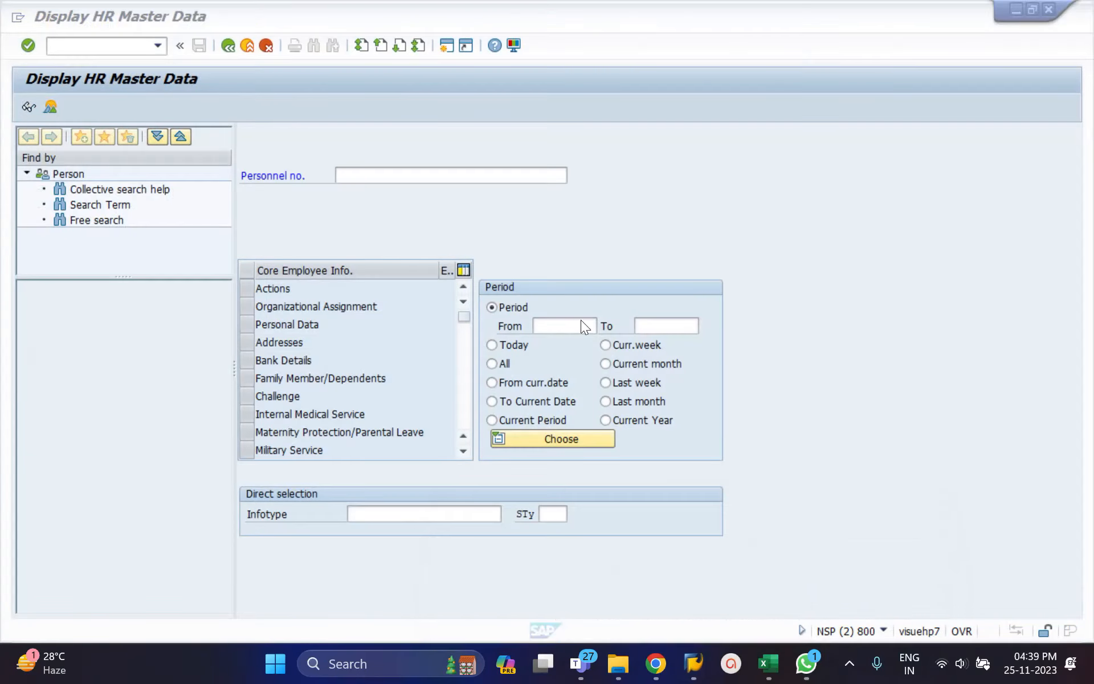
{"action": "left_click", "coordinate": [227, 45]}
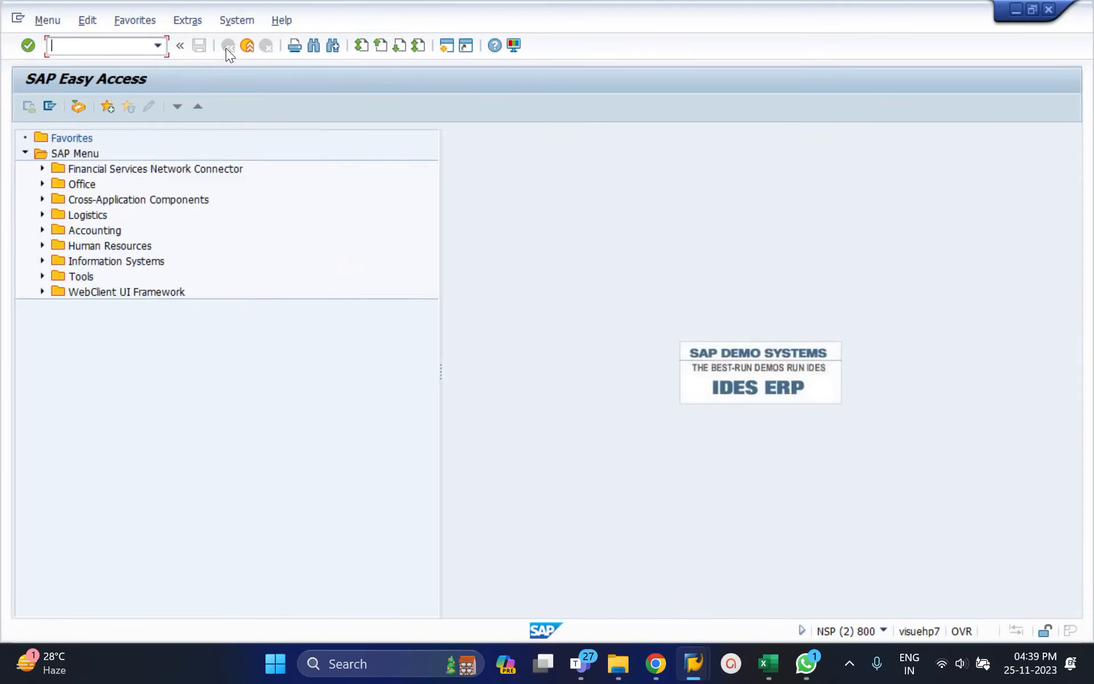
{"action": "key", "text": "alt+Tab"}
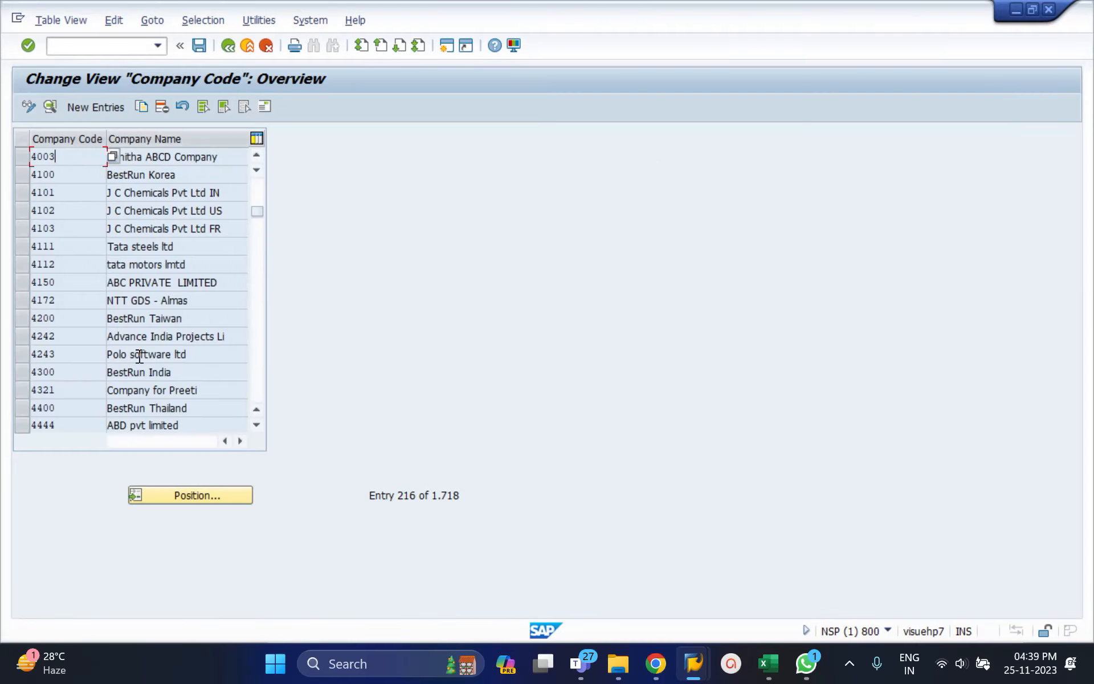
{"action": "left_click", "coordinate": [297, 49]}
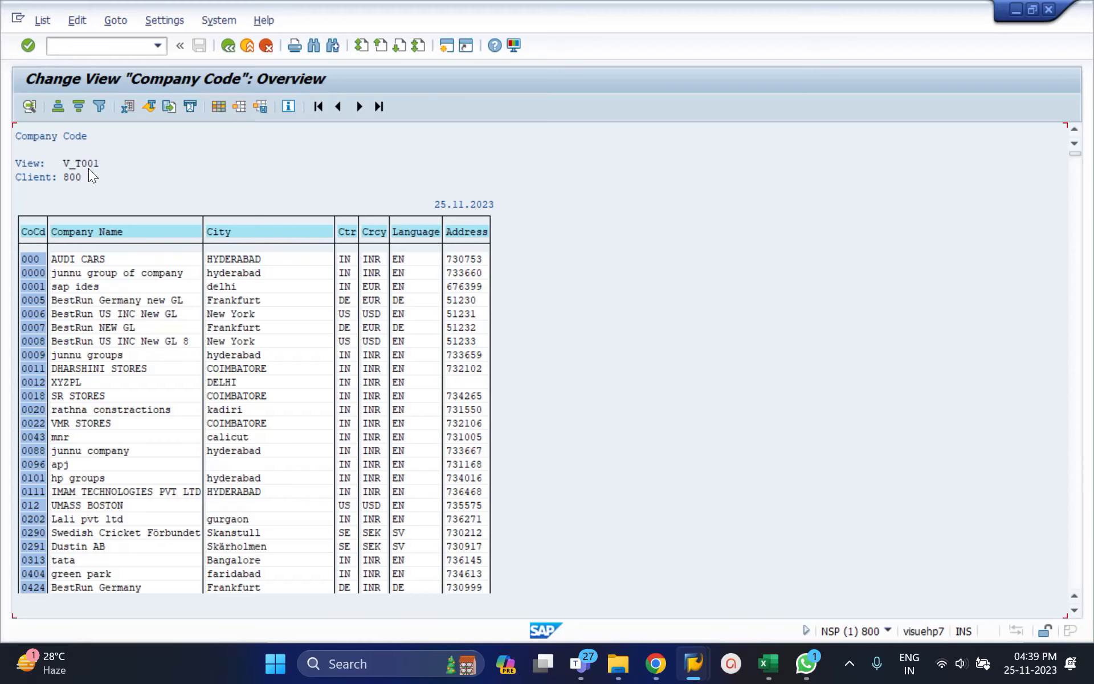
Run transaction se10 in the second session and display the modifiable transport requests.
{"action": "key", "text": "ctrl+n"}
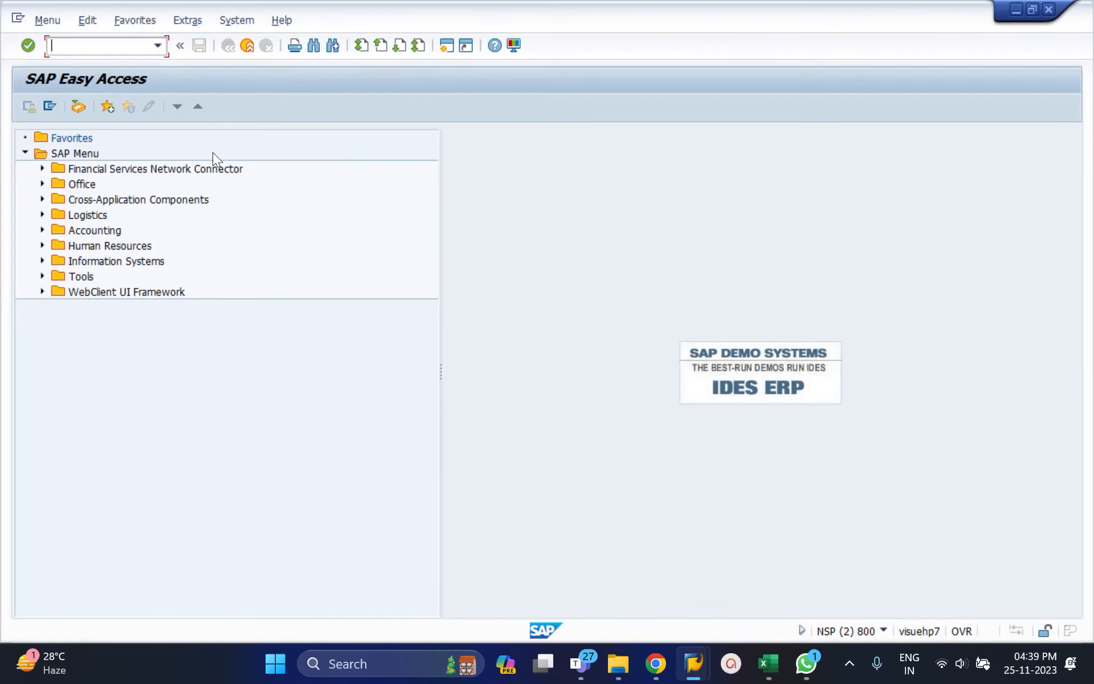
{"action": "type", "text": "se01"}
{"action": "key", "text": "BackSpace"}
{"action": "key", "text": "BackSpace"}
{"action": "type", "text": "10"}
{"action": "key", "text": "Return"}
{"action": "left_click", "coordinate": [76, 388]}
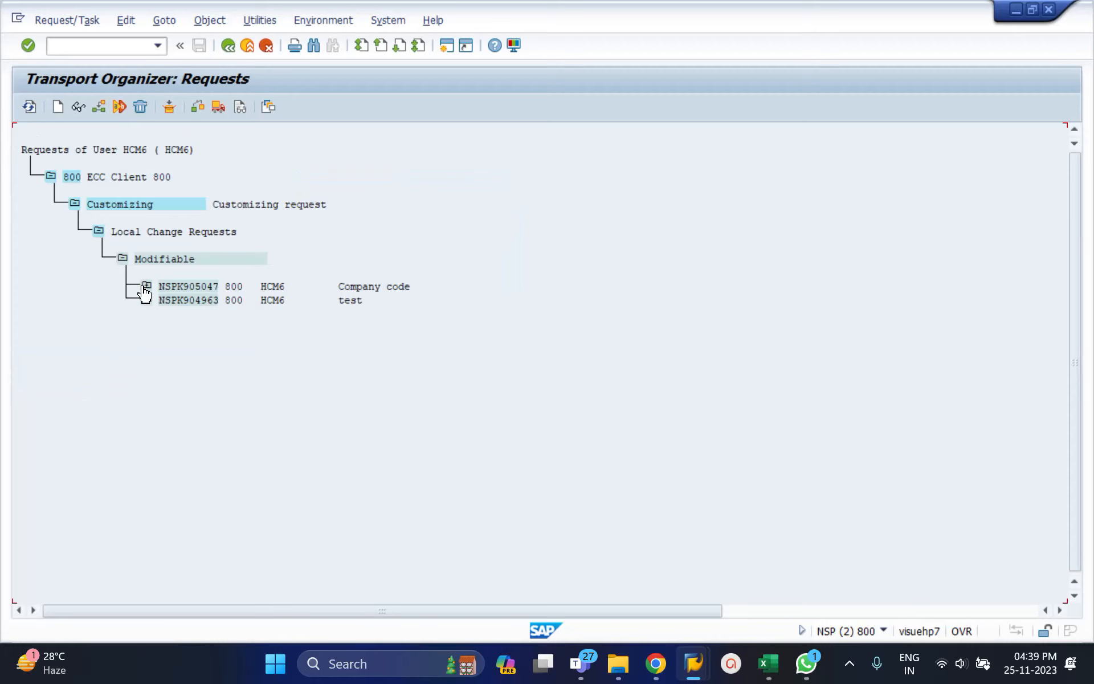
Expand the Company code request down to the table contents and view maintenance data of its Edit, Copy, Delete, Check Company Code activity.
{"action": "left_click", "coordinate": [147, 285]}
{"action": "left_click", "coordinate": [171, 313]}
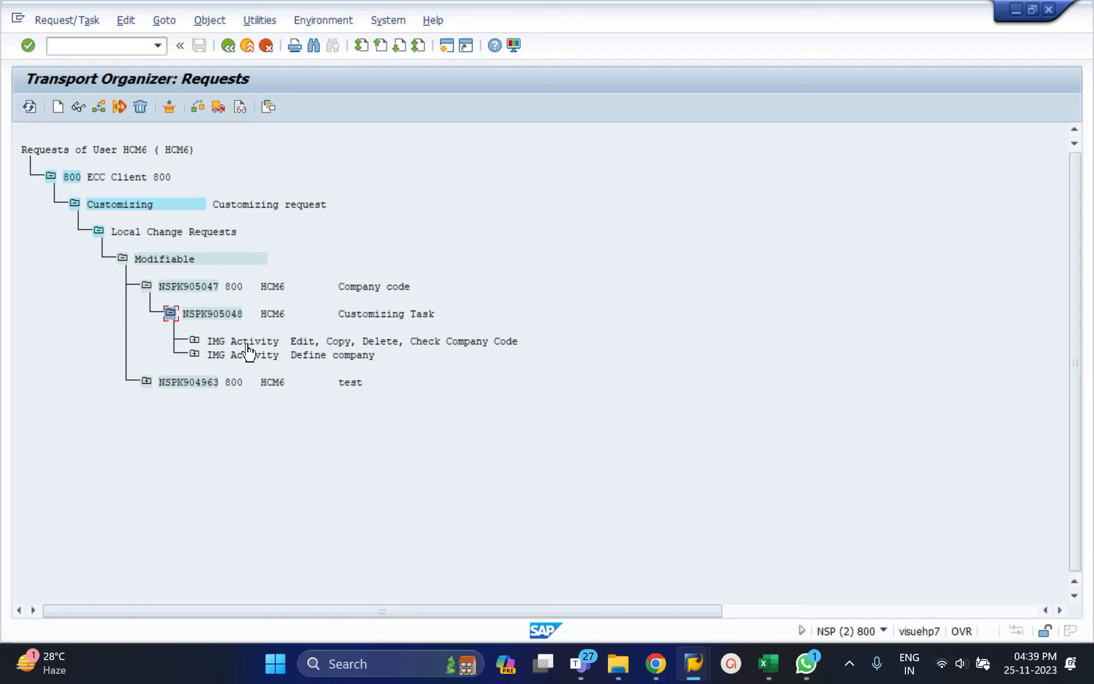
{"action": "left_click", "coordinate": [195, 342]}
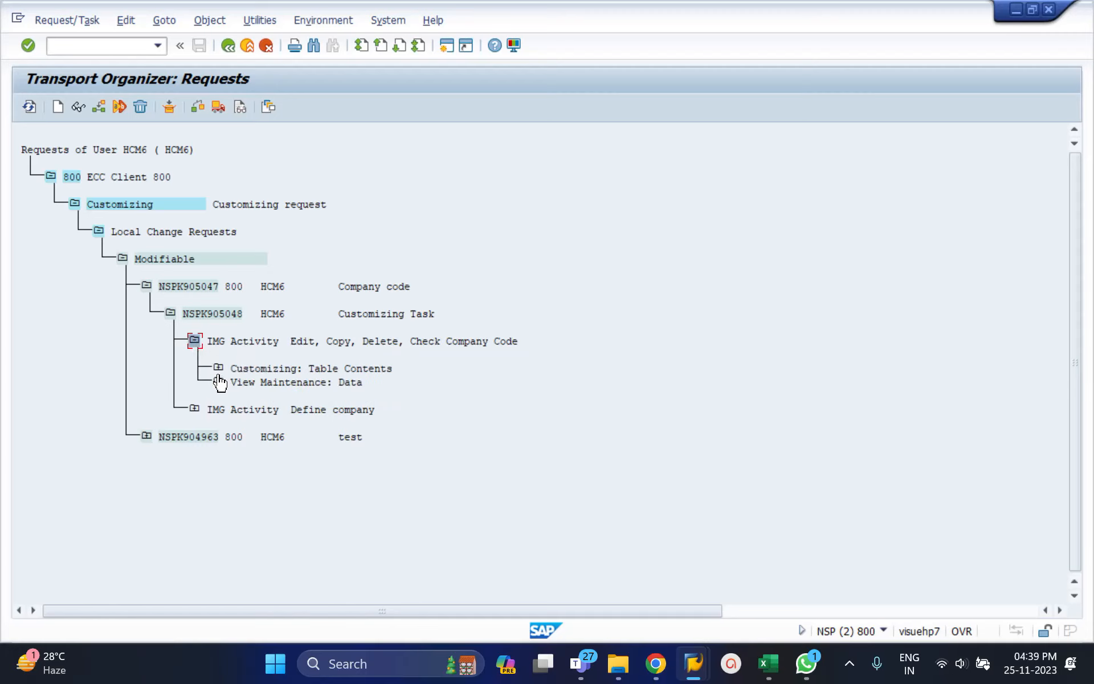
{"action": "left_click", "coordinate": [219, 369]}
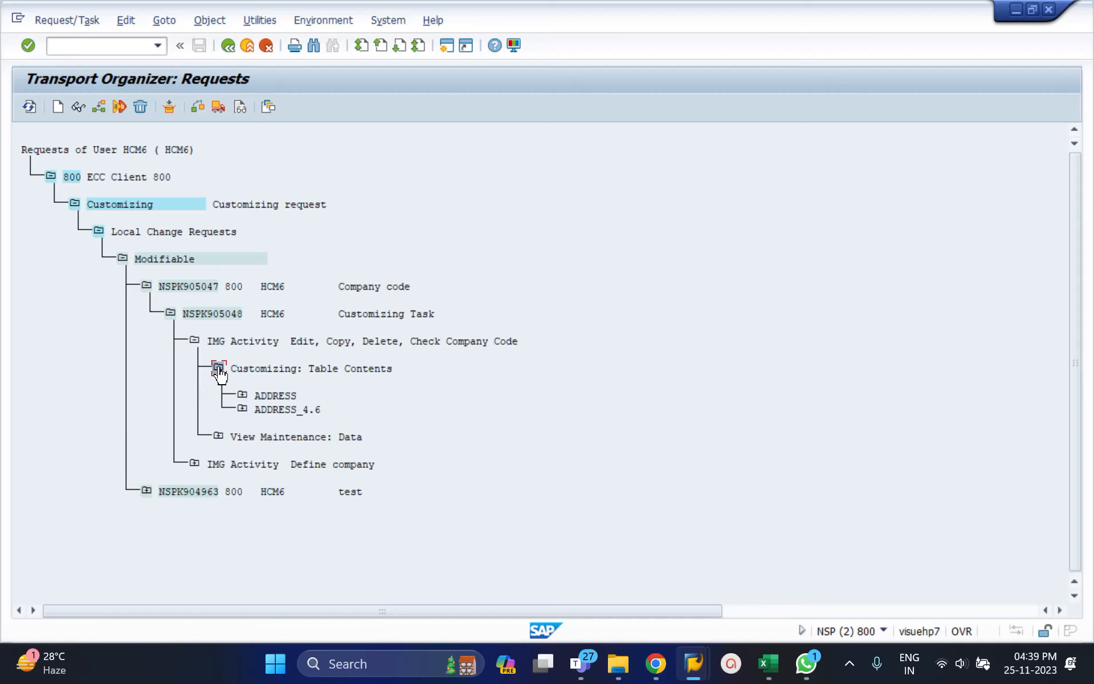
{"action": "left_click", "coordinate": [220, 437]}
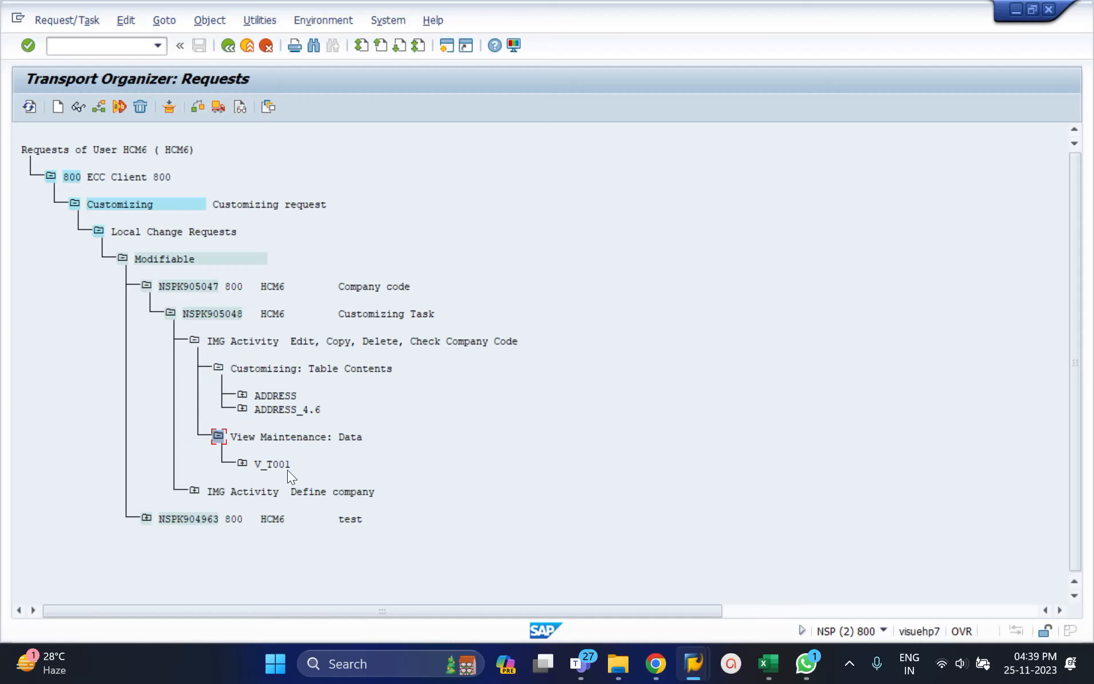
Compare the request's V_T001 entry with the company code print list and examine the tables under ADDRESS.
{"action": "double_click", "coordinate": [307, 470]}
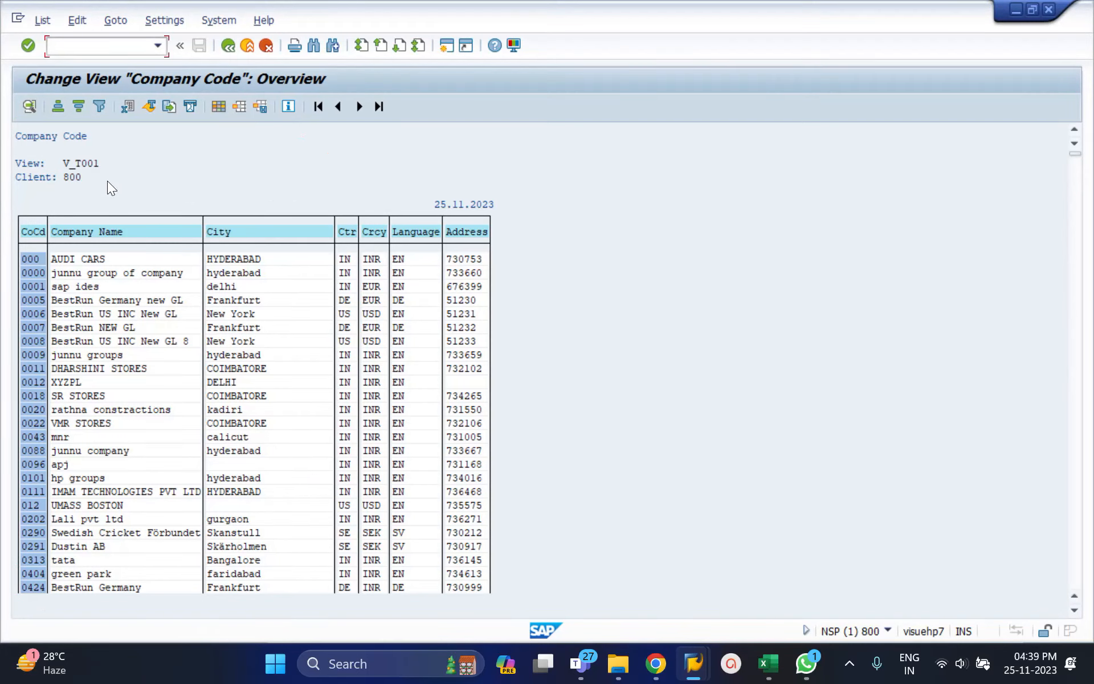
{"action": "key", "text": "alt+Tab"}
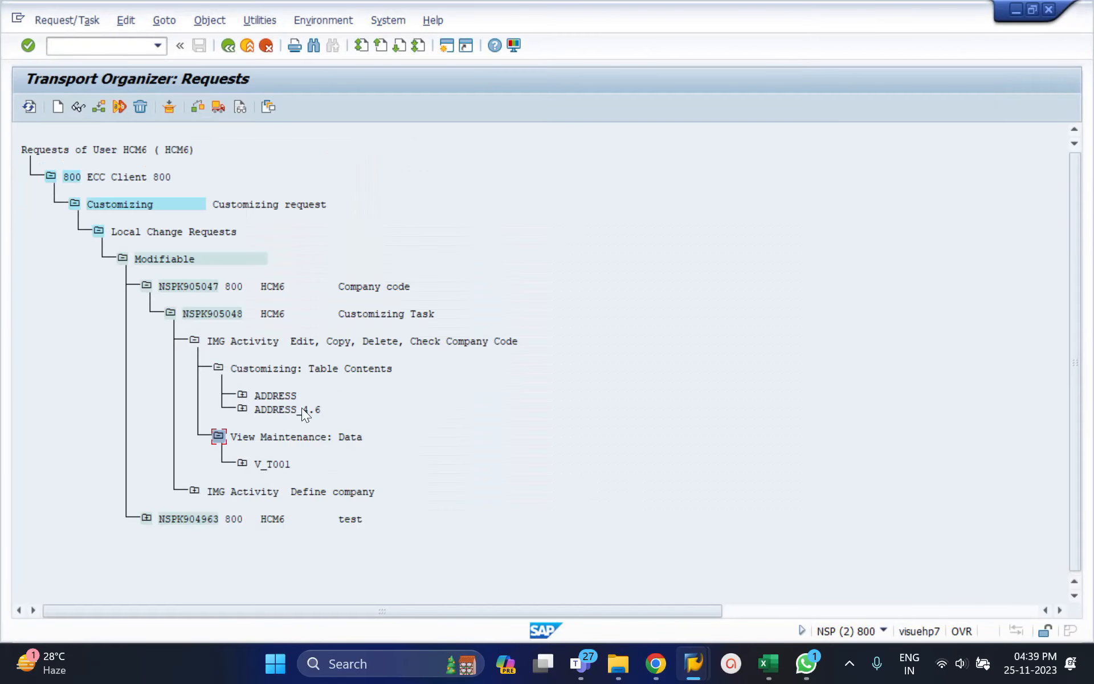
{"action": "left_click", "coordinate": [242, 396]}
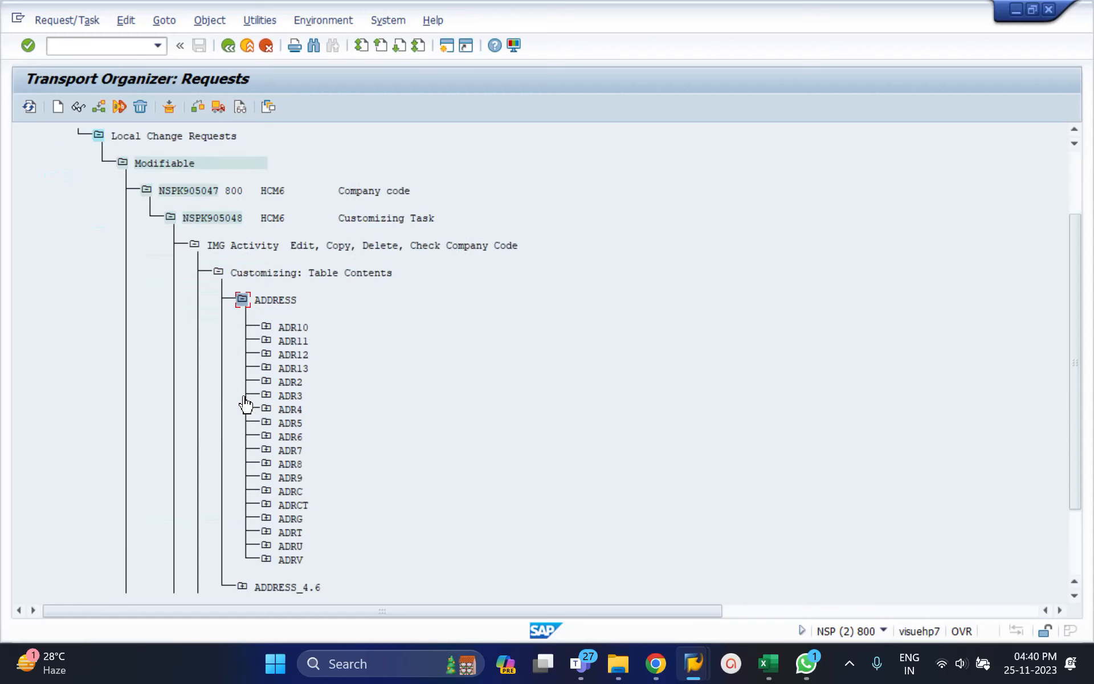
{"action": "left_click", "coordinate": [243, 299]}
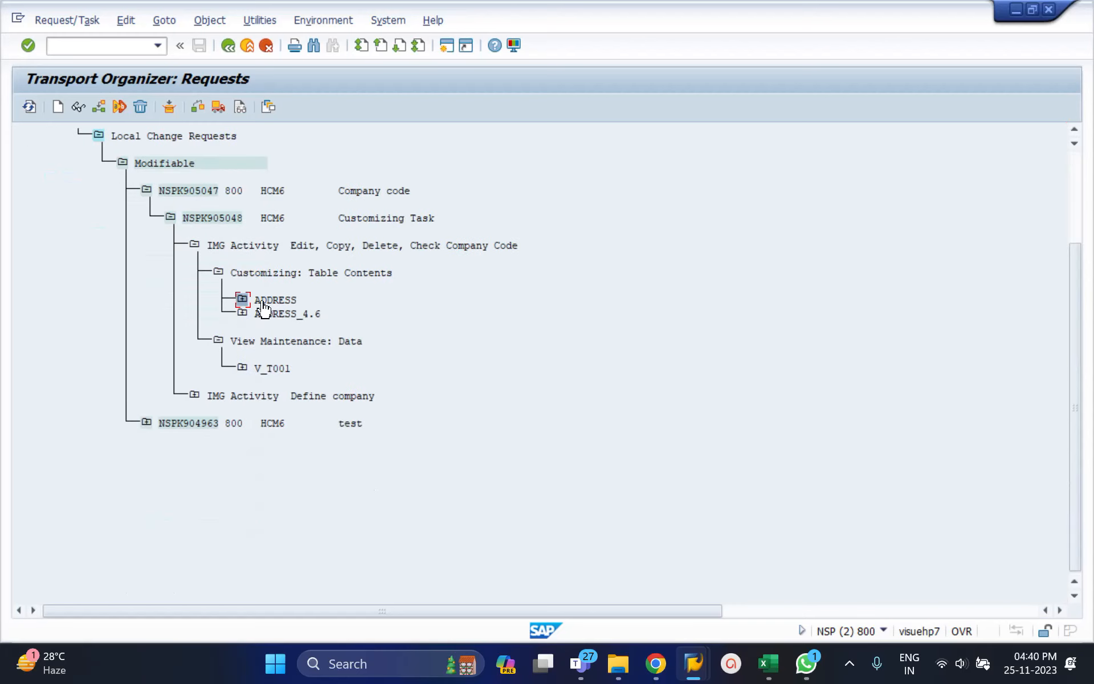
Leave the company code print list and open the address form of company code 4003.
{"action": "key", "text": "alt+Tab"}
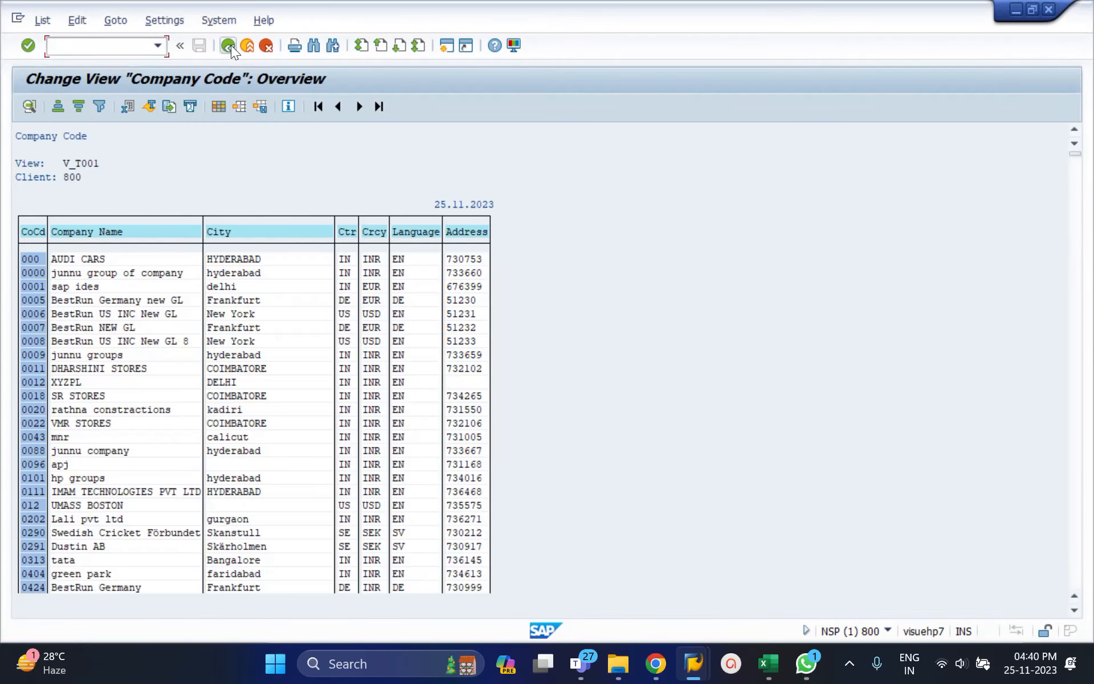
{"action": "left_click", "coordinate": [230, 46]}
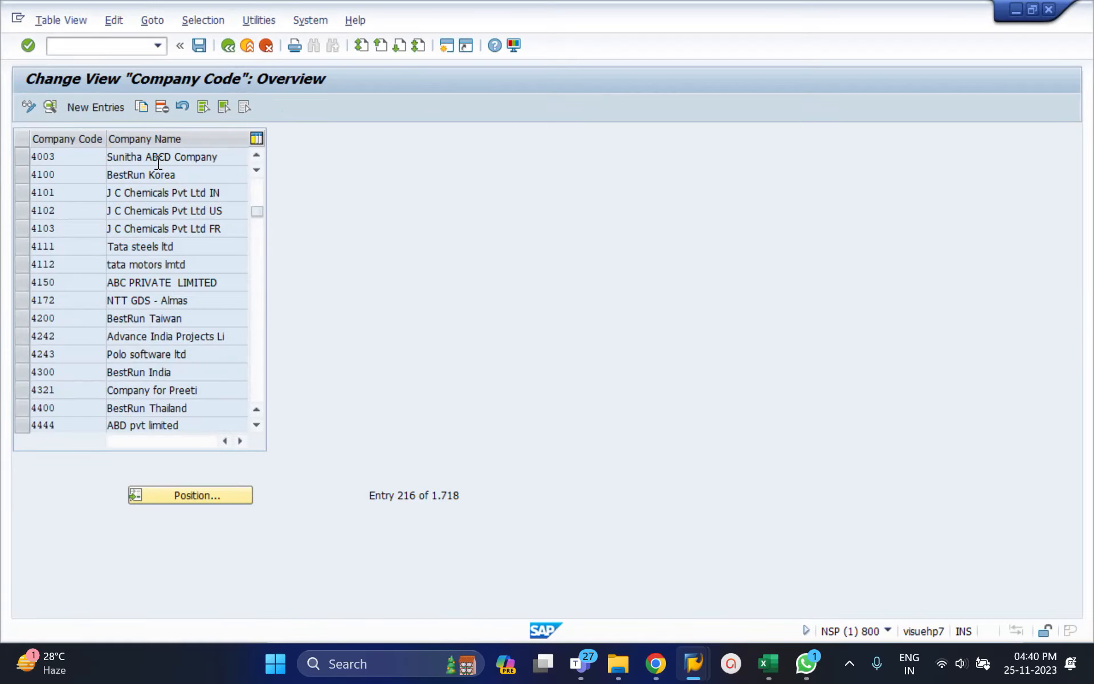
{"action": "double_click", "coordinate": [158, 163]}
{"action": "left_click", "coordinate": [244, 107]}
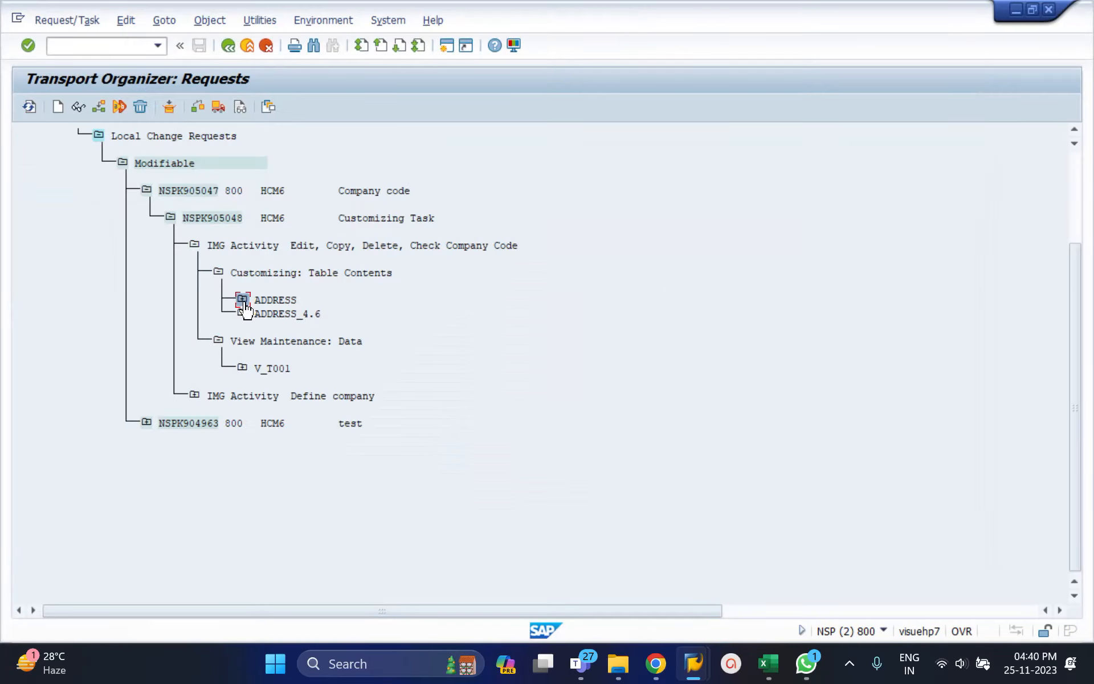
Expand ADDRESS_4.6 and ADDRESS in the Company code request to examine their recorded address tables.
{"action": "left_click", "coordinate": [243, 313]}
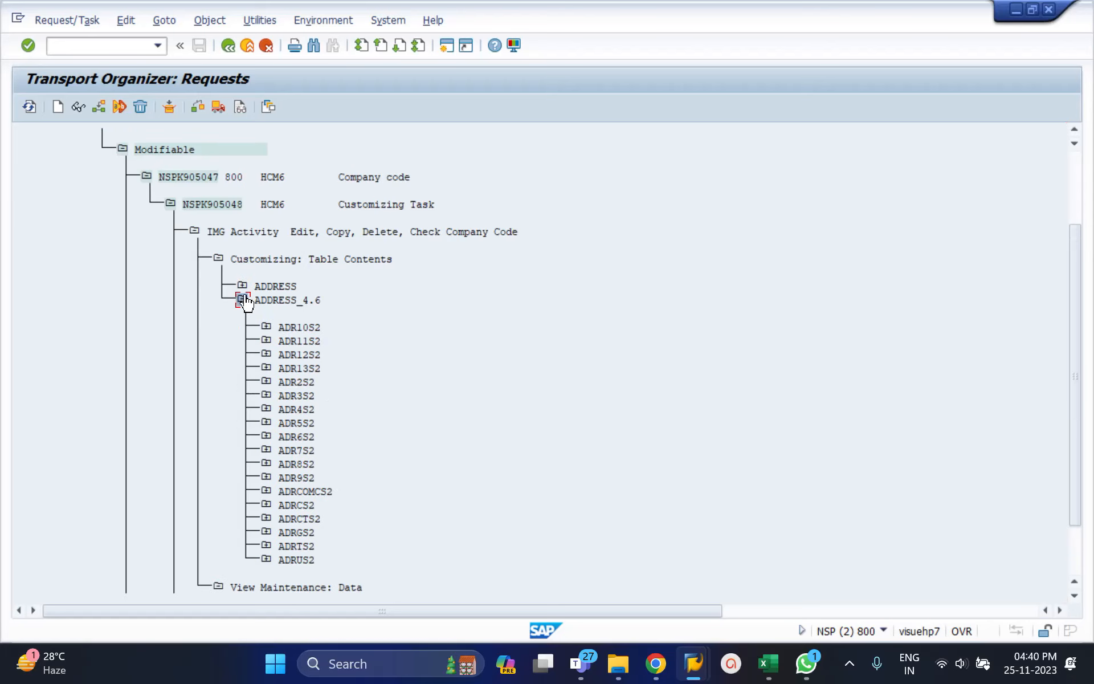
{"action": "left_click", "coordinate": [243, 285]}
{"action": "key", "text": "super+Tab"}
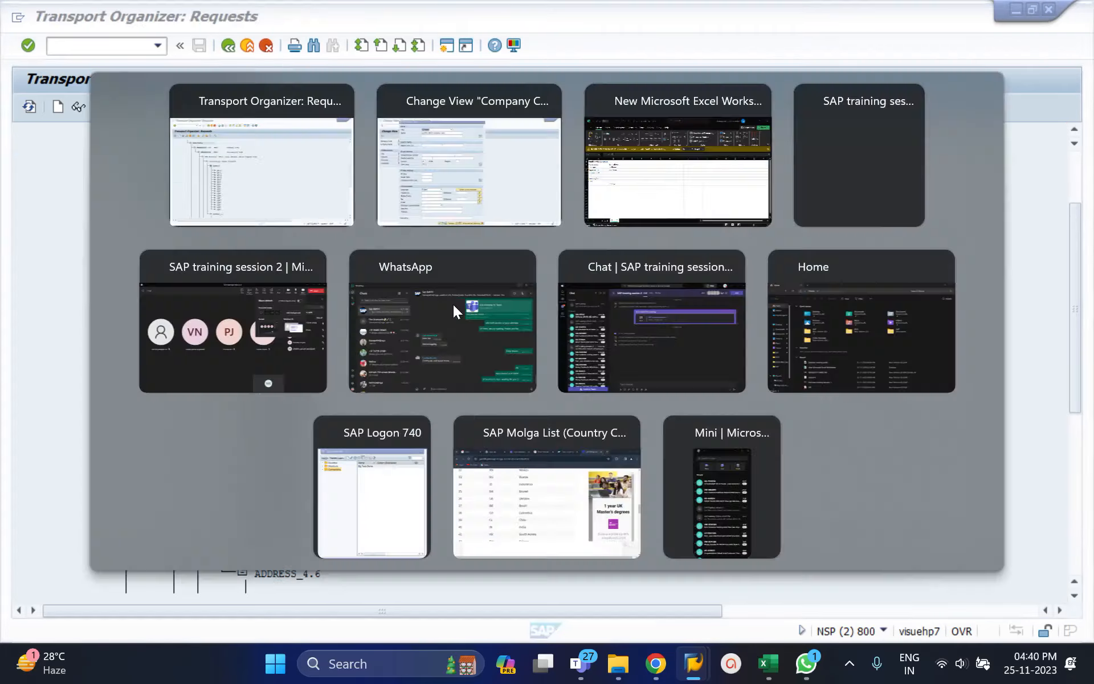
Close the address form of company code 4003 and go back from the company code view to the activity selection.
{"action": "key", "text": "alt+Tab"}
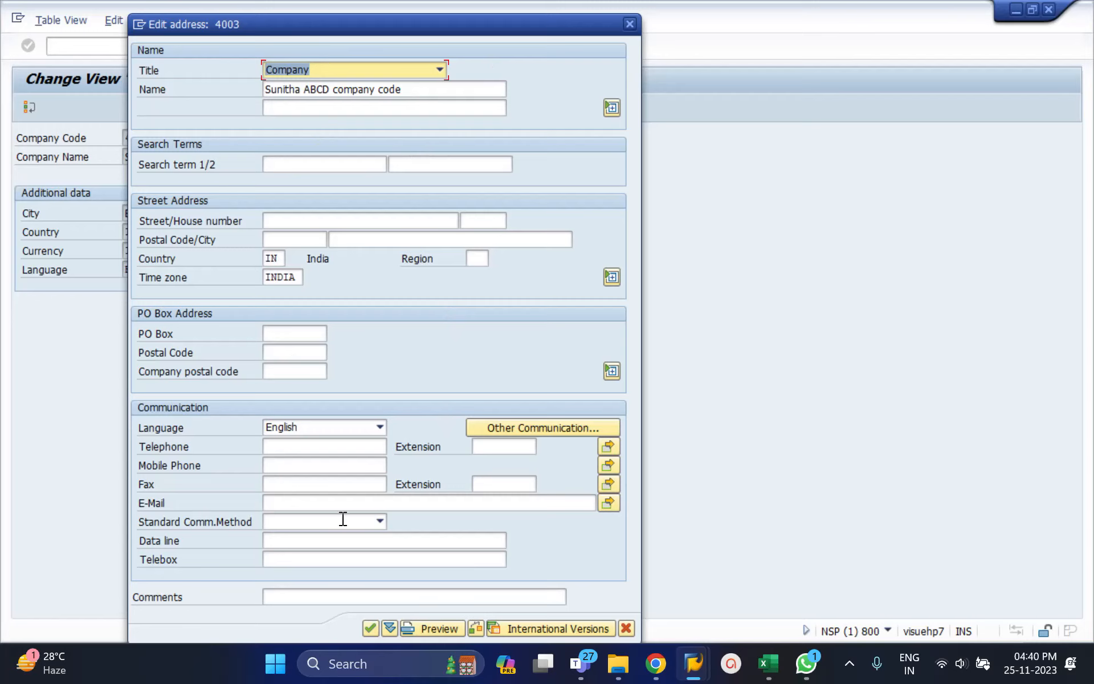
{"action": "left_click", "coordinate": [630, 25]}
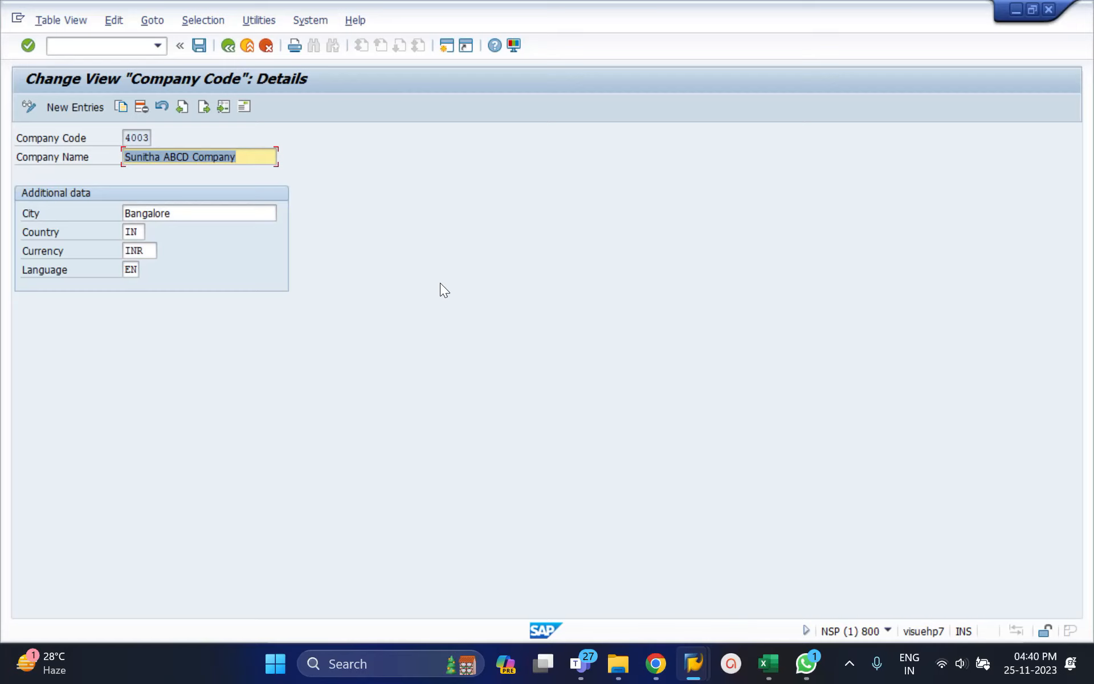
{"action": "left_click", "coordinate": [230, 45]}
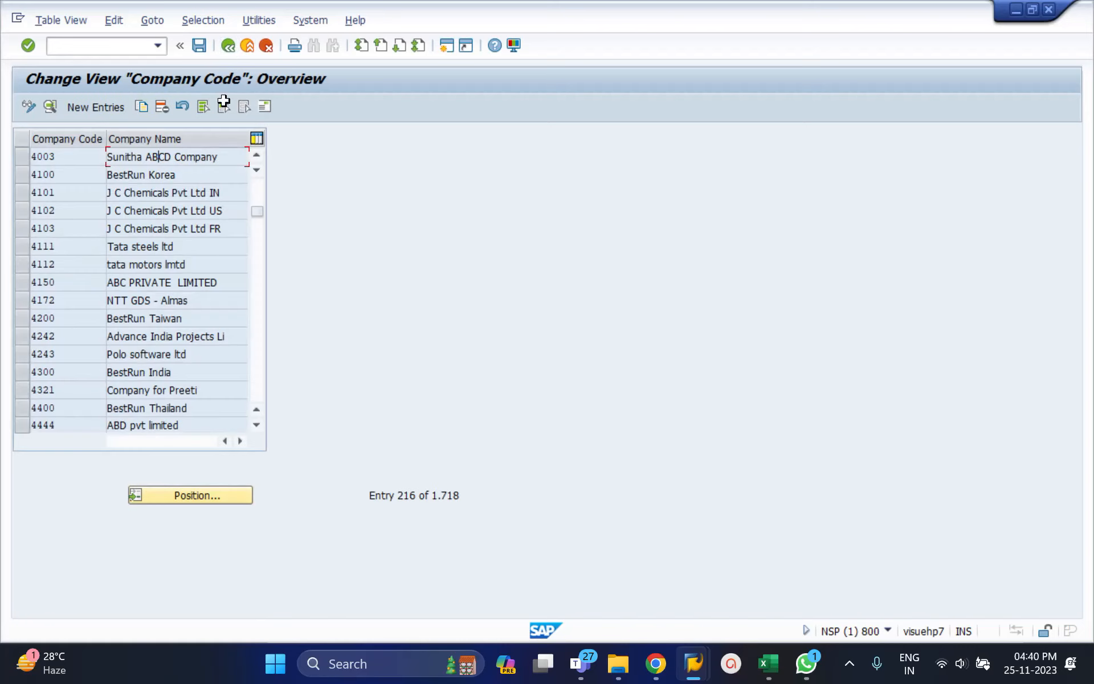
{"action": "left_click", "coordinate": [230, 45]}
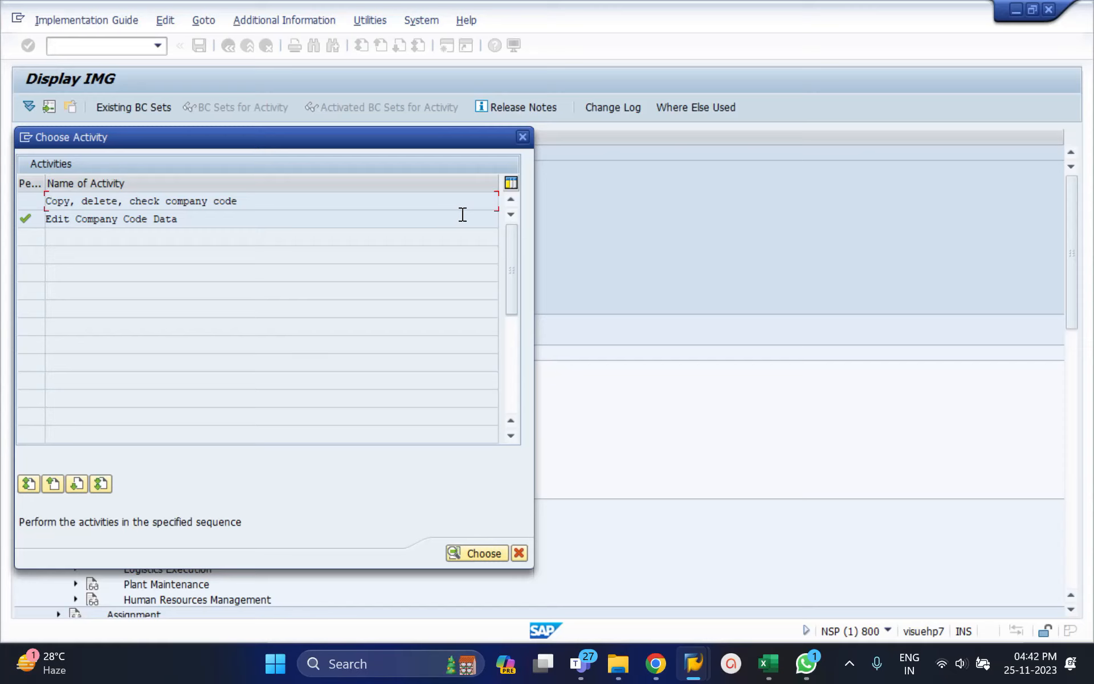
Close the activity selection and stay in the Customizing structure.
{"action": "left_click", "coordinate": [522, 138]}
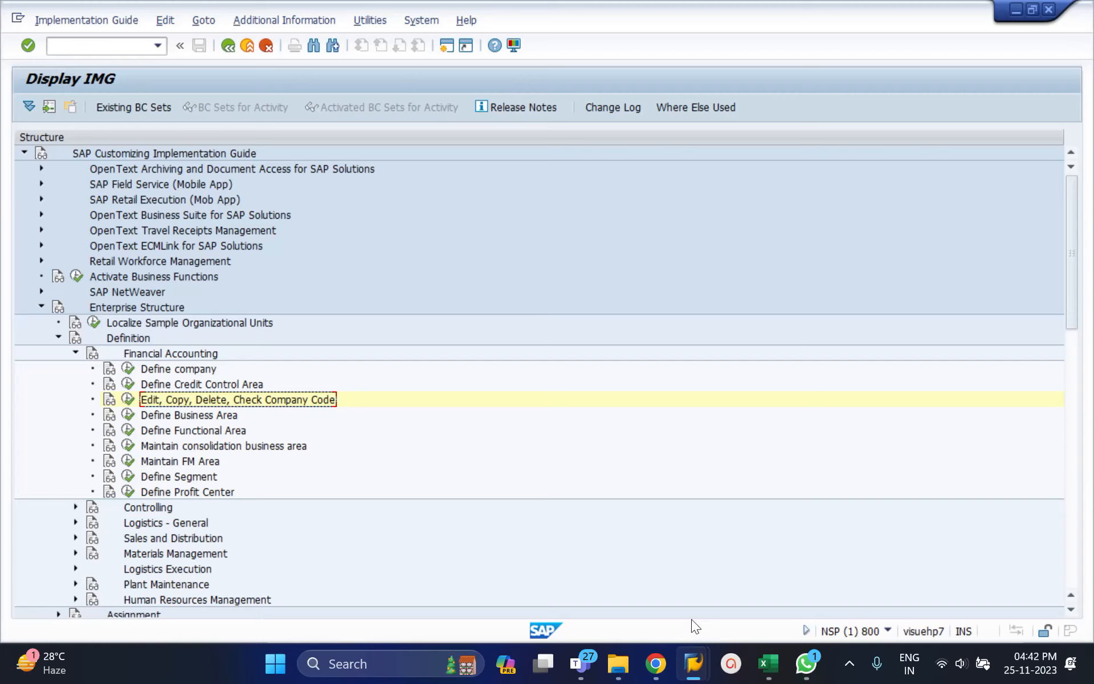
{"action": "mouse_move", "coordinate": [694, 663]}
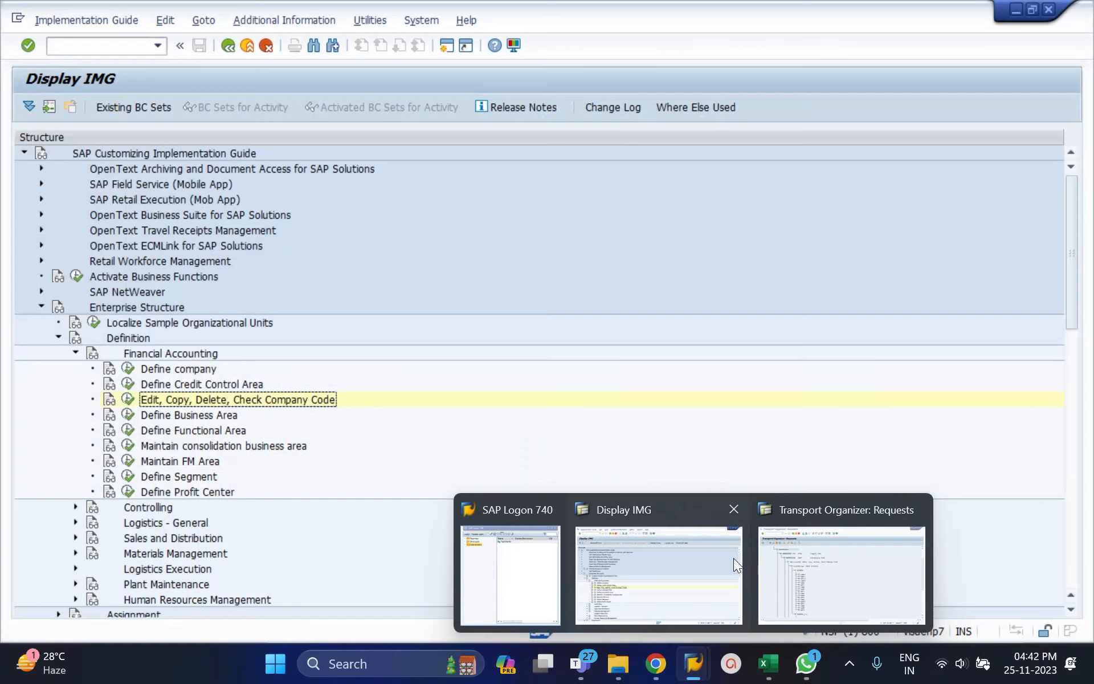
{"action": "left_click", "coordinate": [714, 557]}
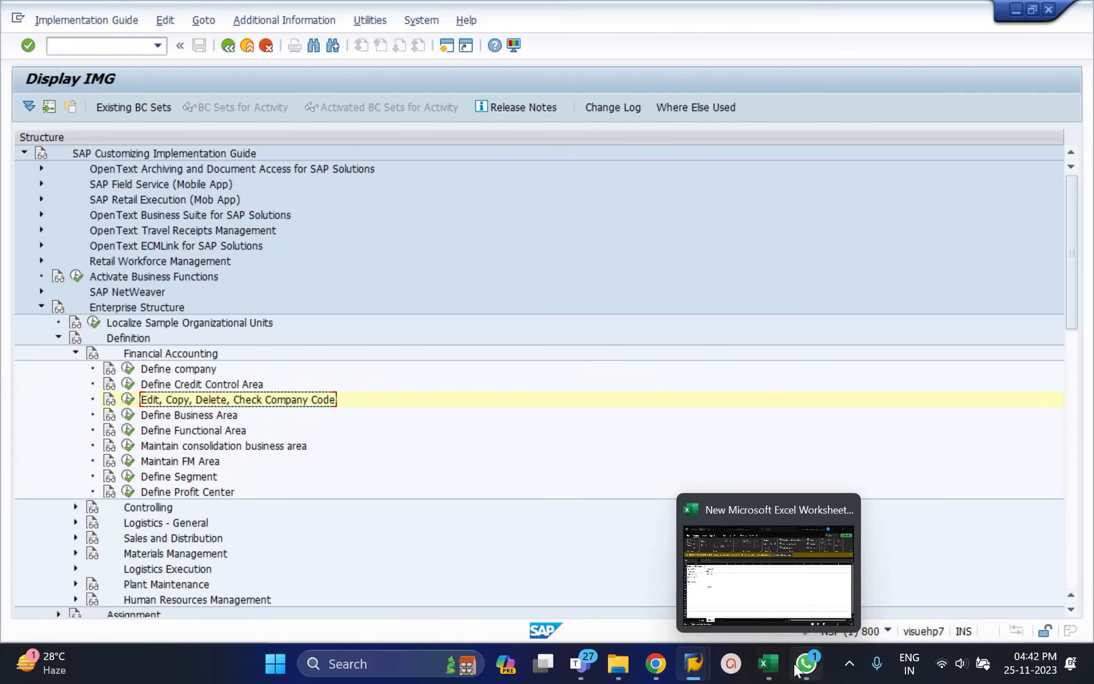
Switch to the Excel worksheet and enter Sunitha Textiles in F1 with company code 4002 in F2.
{"action": "left_click", "coordinate": [767, 664]}
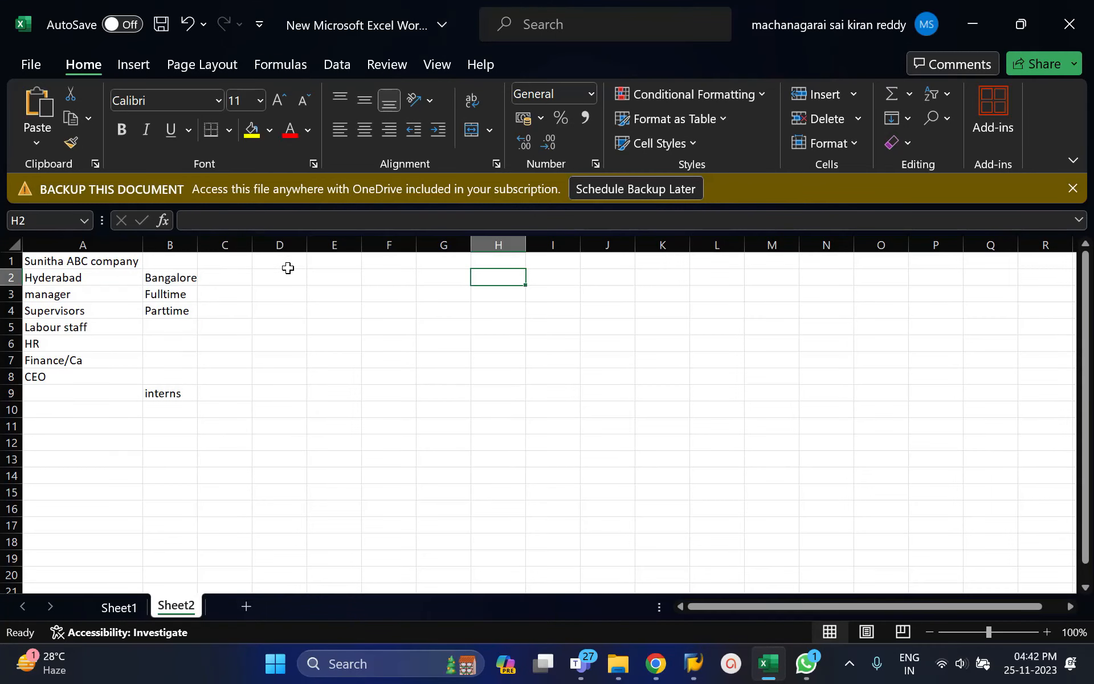
{"action": "left_click", "coordinate": [363, 267]}
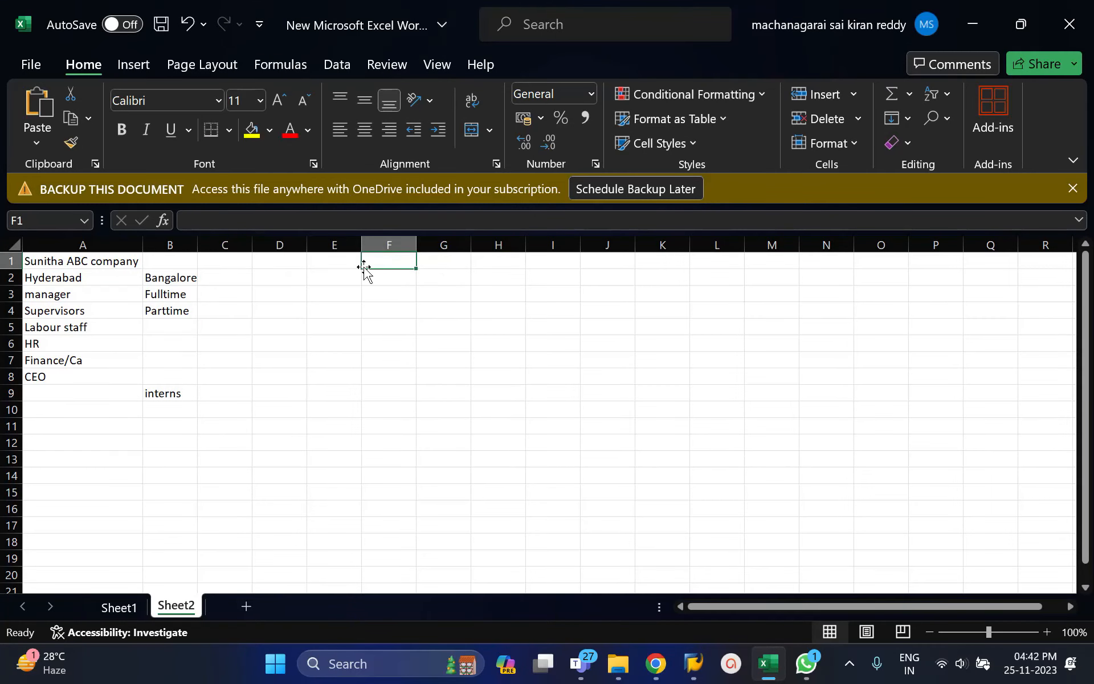
{"action": "type", "text": "Sunitha Text"}
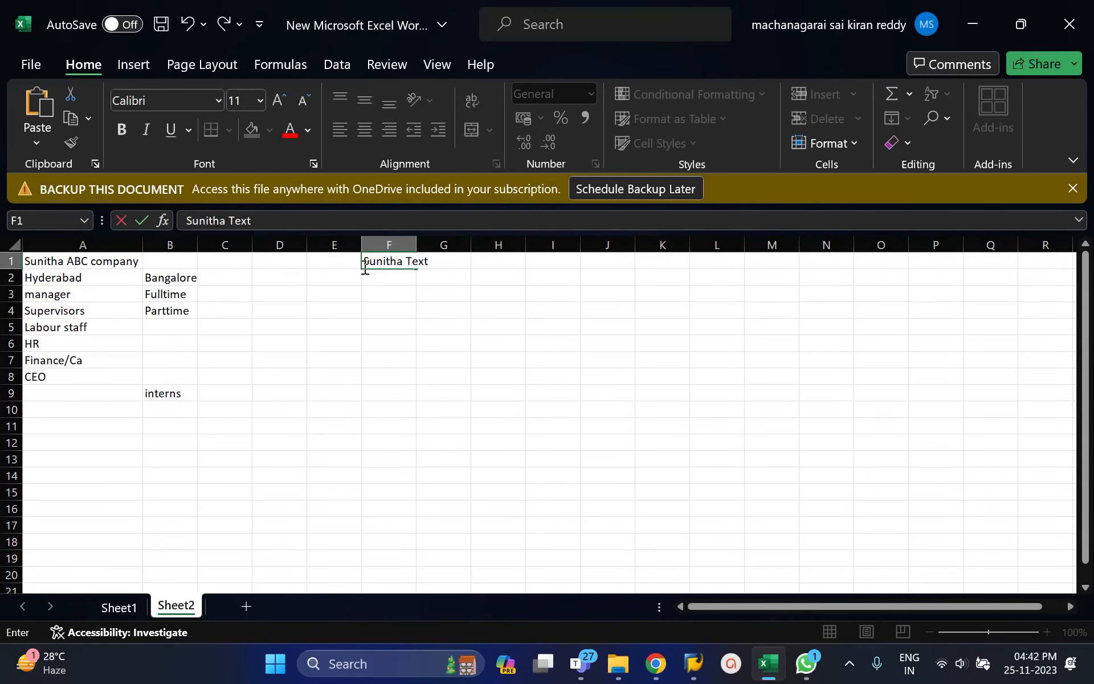
{"action": "type", "text": "iles"}
{"action": "key", "text": "Return"}
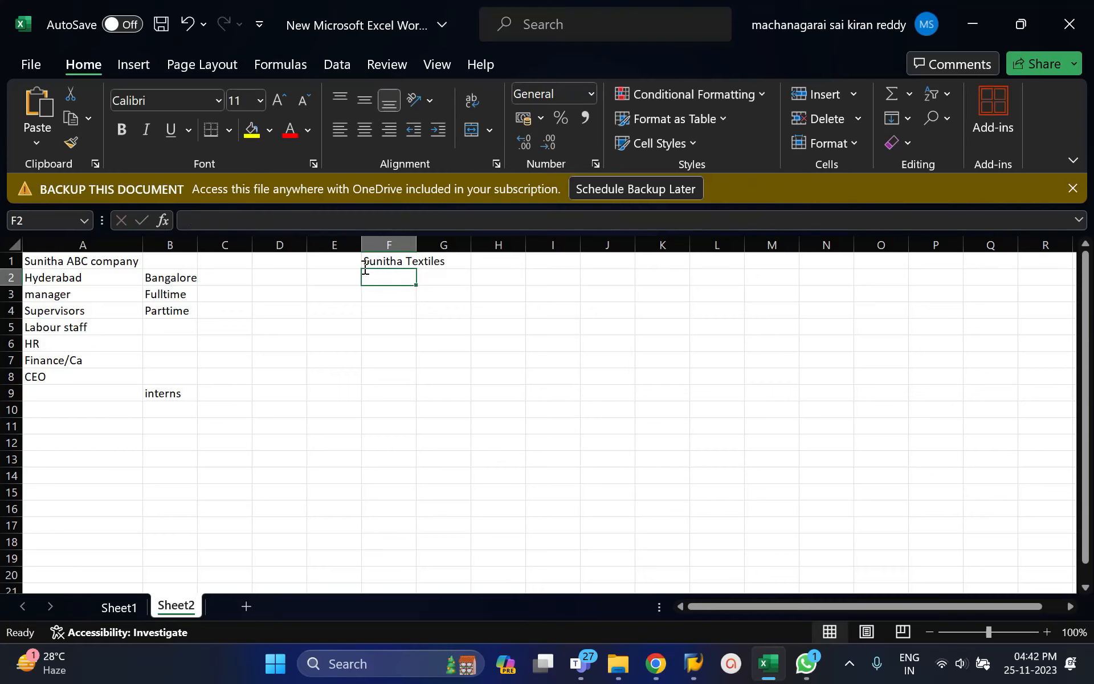
{"action": "type", "text": "4002"}
{"action": "key", "text": "Tab"}
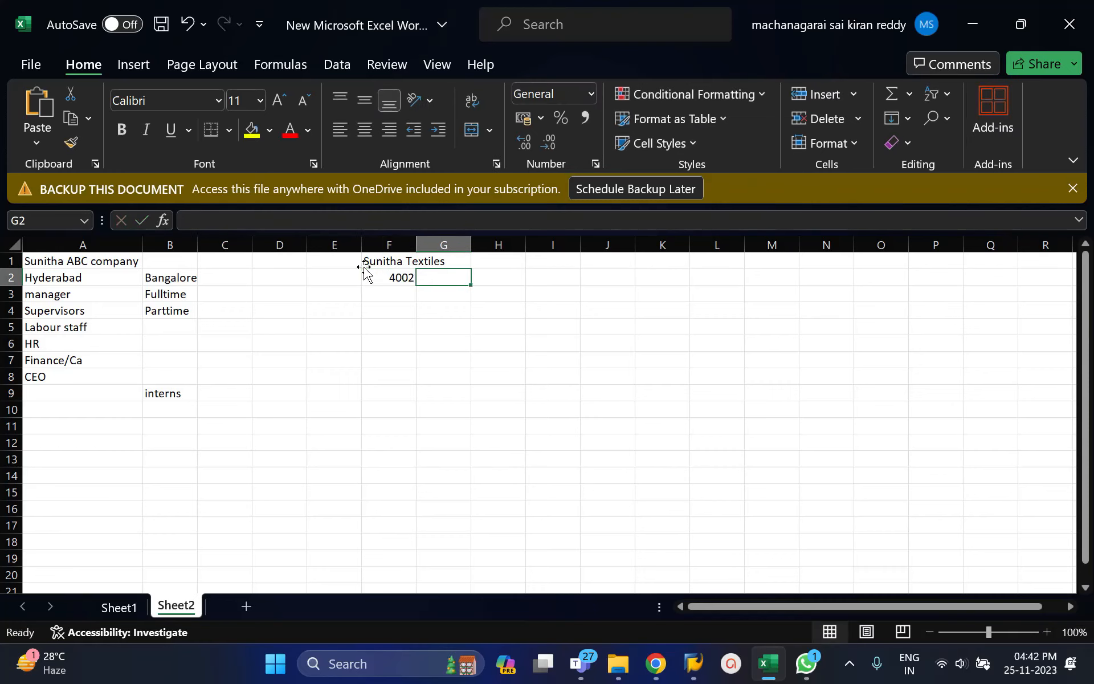
Enter Sunitha industries in H1 with company code 4003 in H2.
{"action": "left_click", "coordinate": [513, 263]}
{"action": "type", "text": "Suni"}
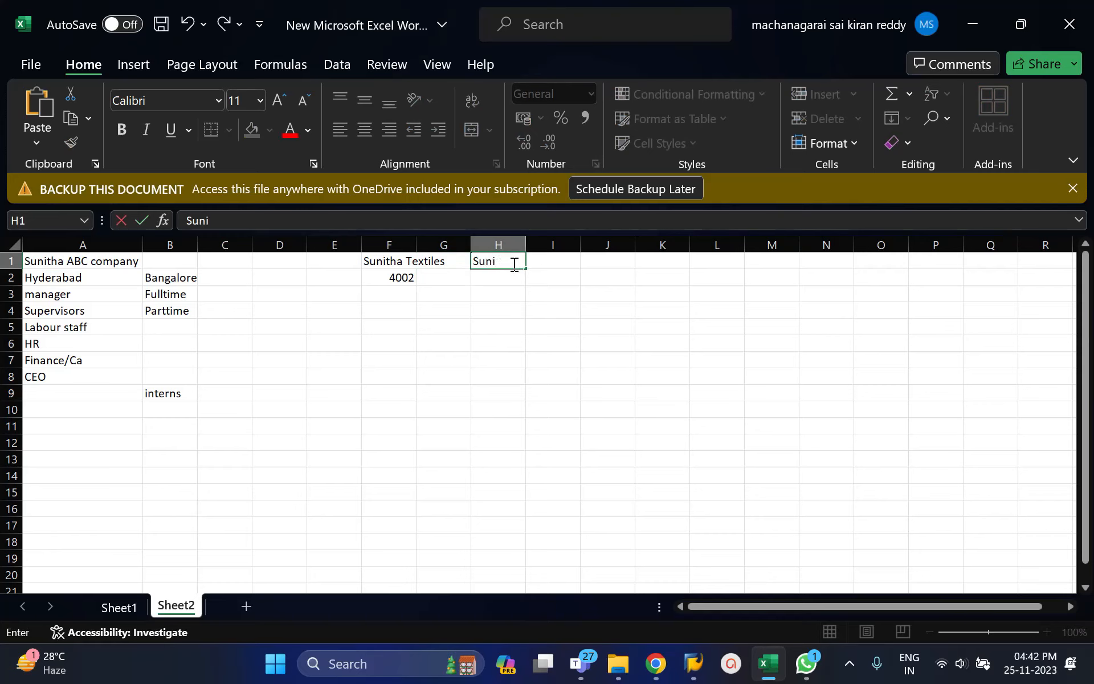
{"action": "type", "text": "tha iun=="}
{"action": "key", "text": "BackSpace"}
{"action": "key", "text": "BackSpace"}
{"action": "key", "text": "BackSpace"}
{"action": "key", "text": "BackSpace"}
{"action": "type", "text": "ndustries"}
{"action": "key", "text": "Return"}
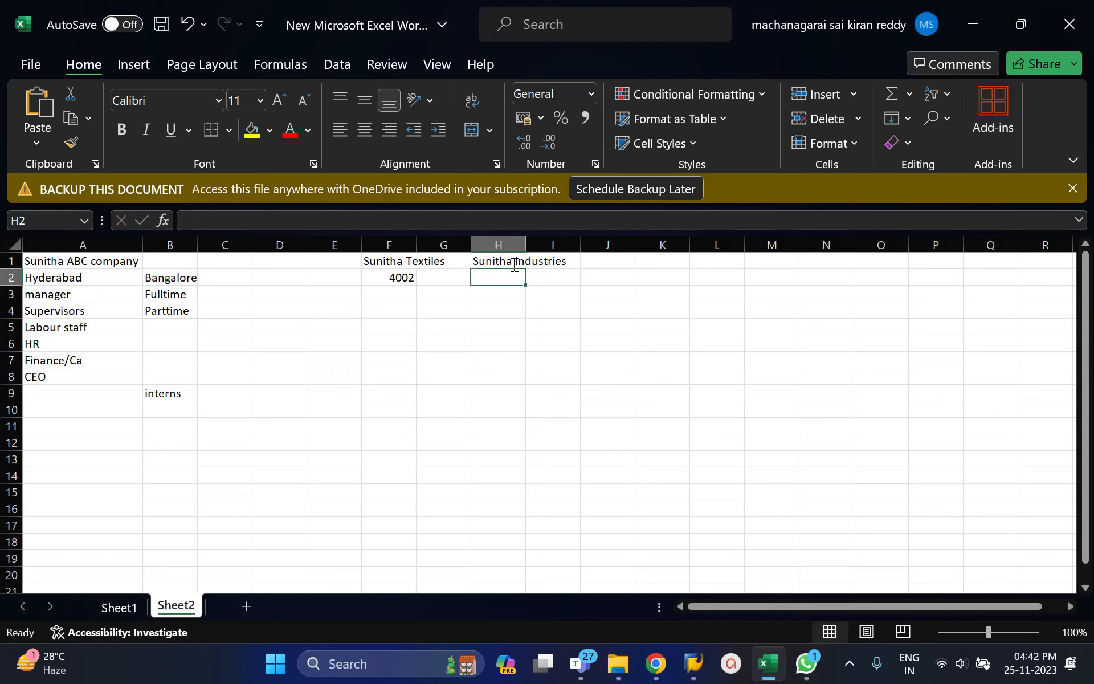
{"action": "type", "text": "4003"}
{"action": "key", "text": "Return"}
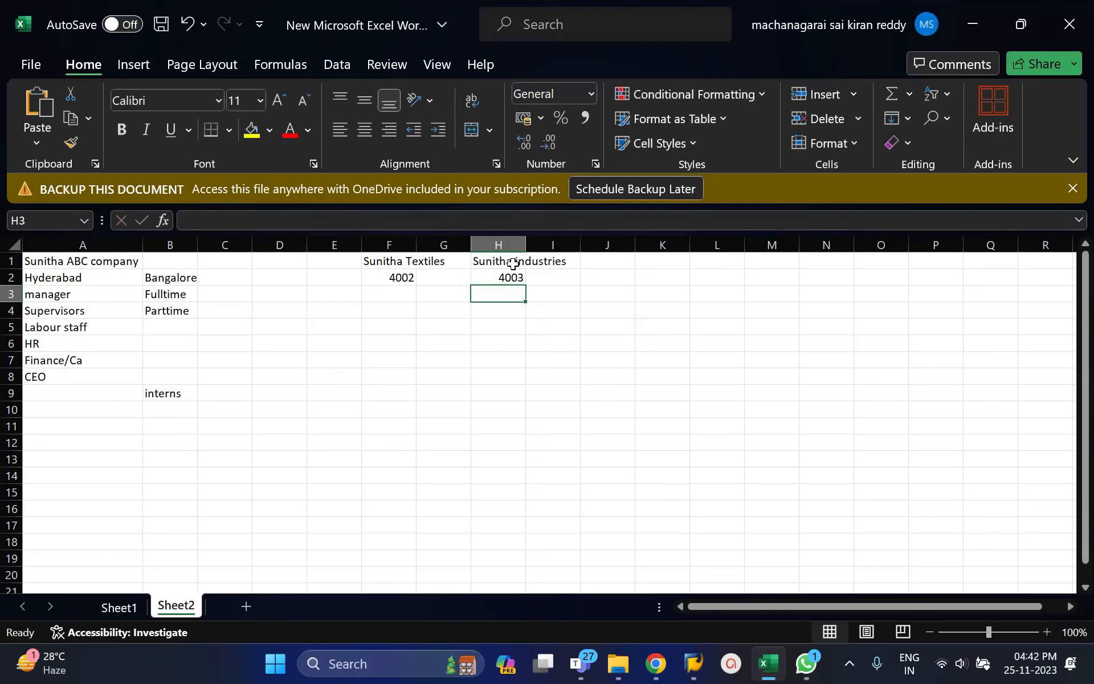
{"action": "left_click", "coordinate": [384, 294]}
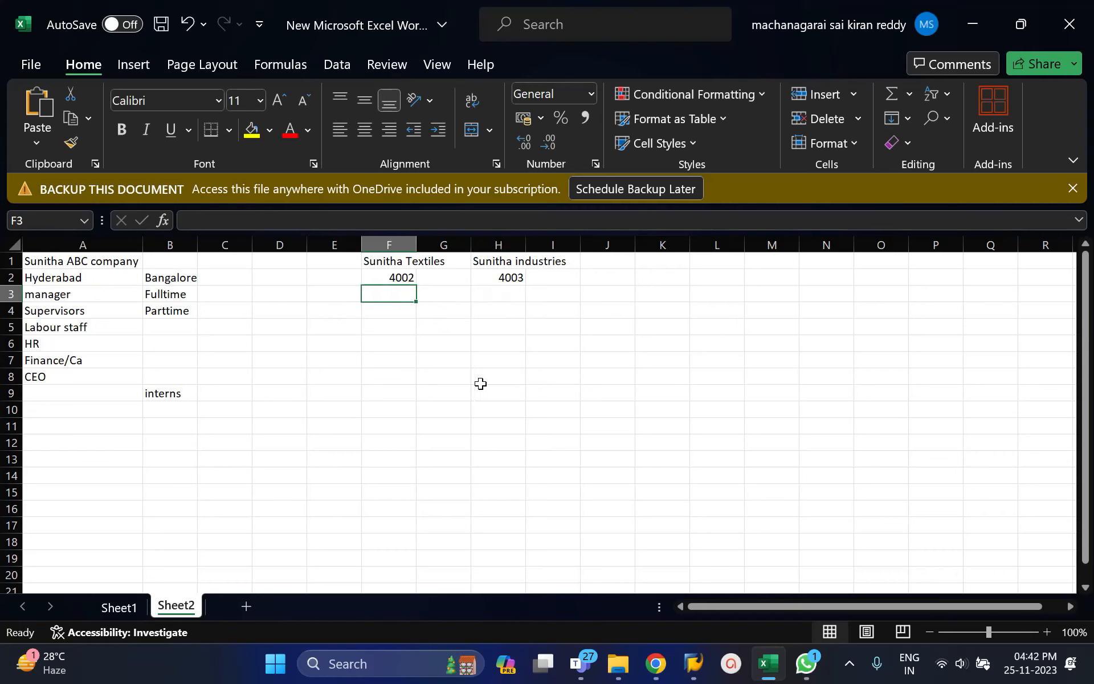
Switch back to SAP, collapse Financial Accounting and expand Human Resources Management under the Enterprise Structure definition.
{"action": "key", "text": "alt+Tab"}
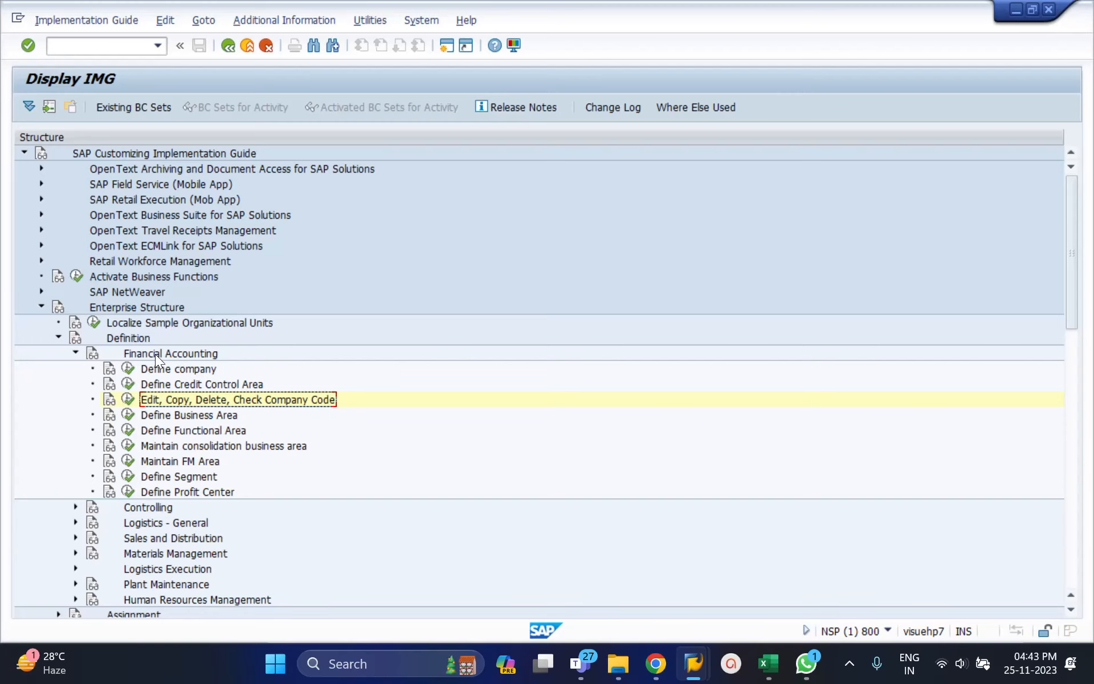
{"action": "left_click", "coordinate": [75, 352]}
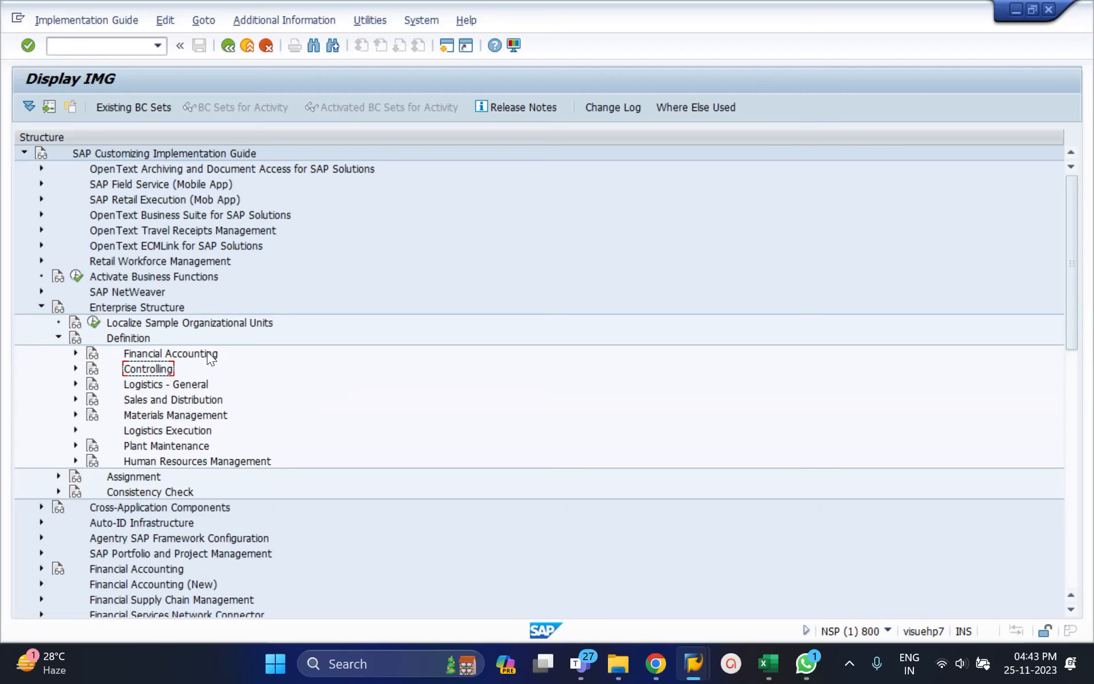
{"action": "left_click", "coordinate": [74, 353]}
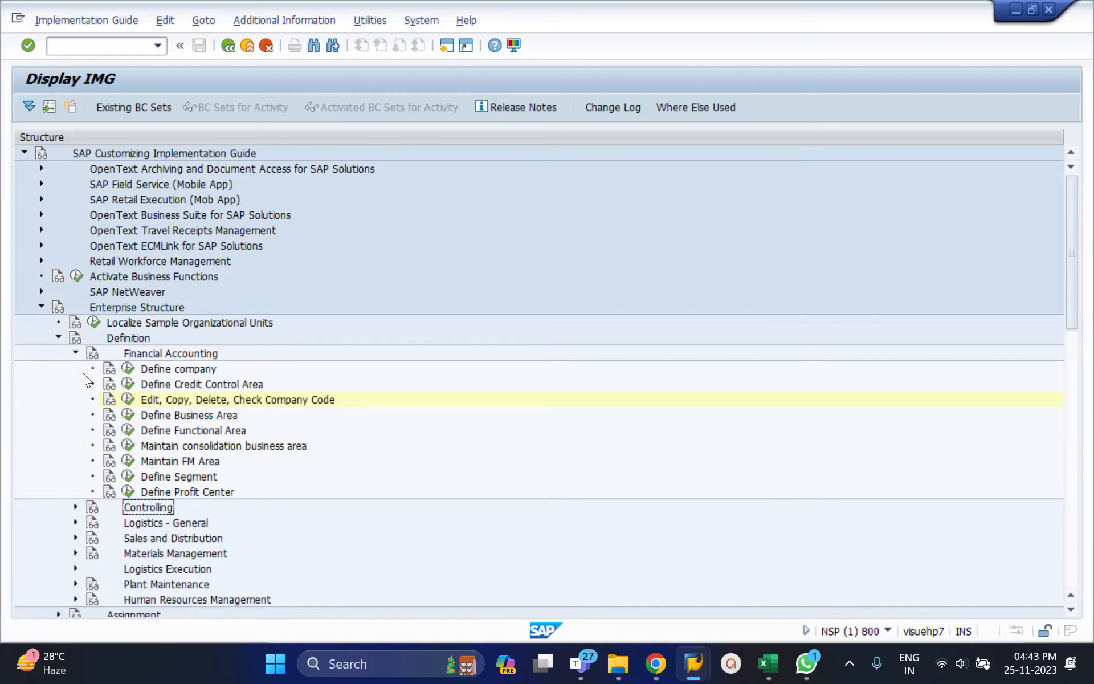
{"action": "left_click", "coordinate": [75, 353]}
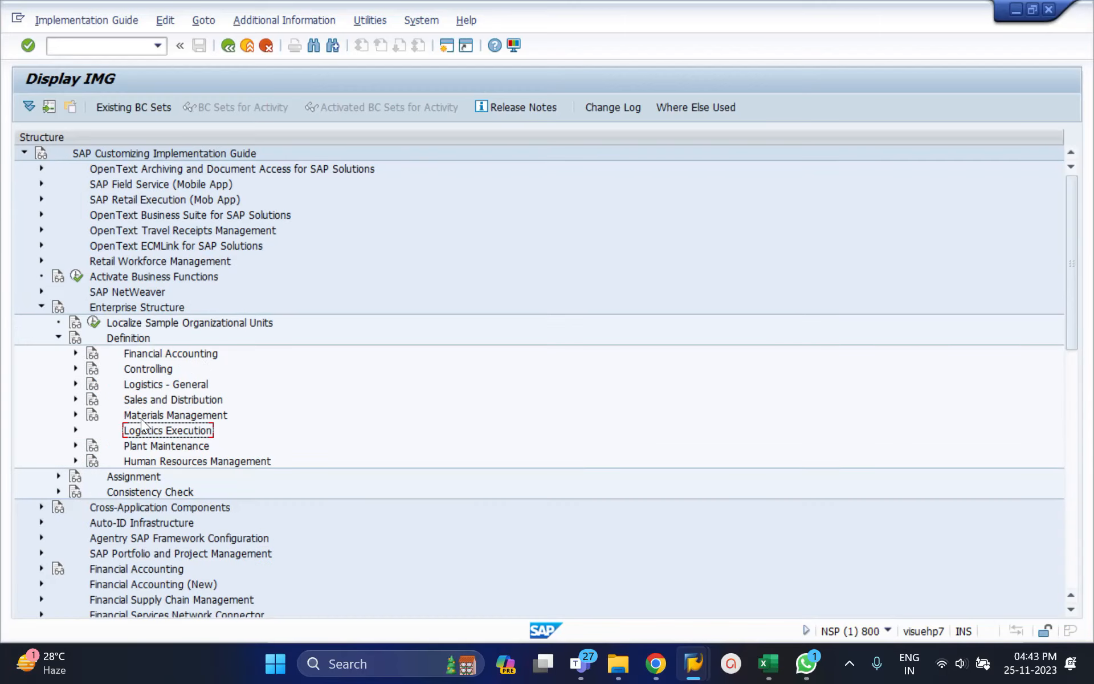
{"action": "left_click", "coordinate": [75, 461]}
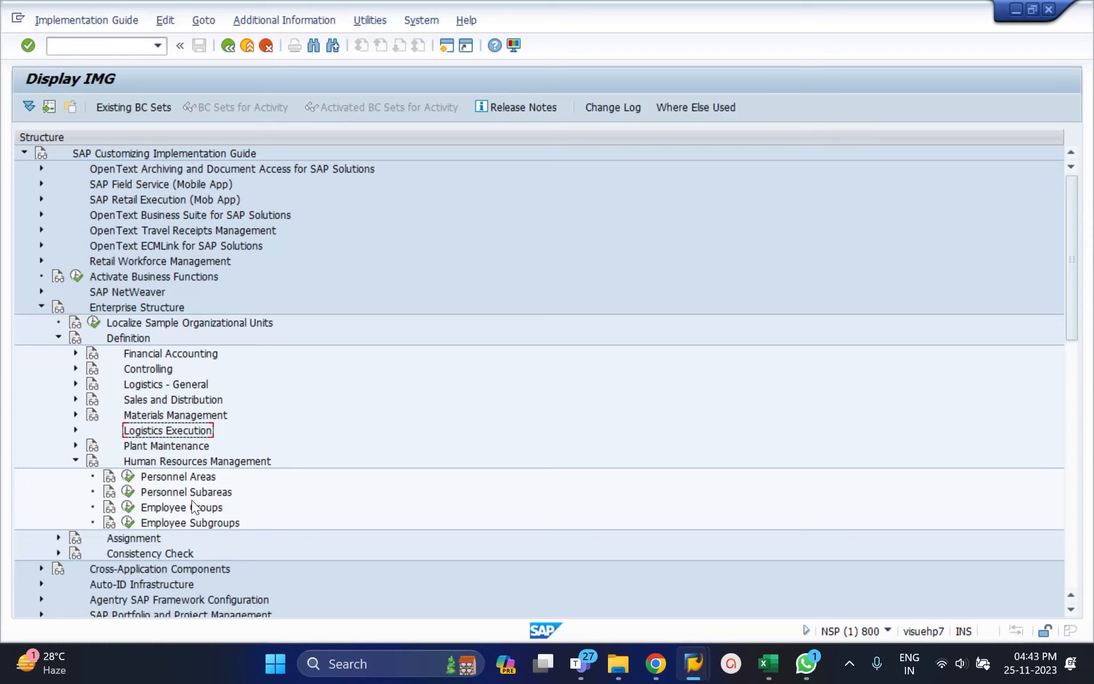
Return to the Excel worksheet, label cell E2 Personnel Area and widen column E.
{"action": "left_click", "coordinate": [780, 662]}
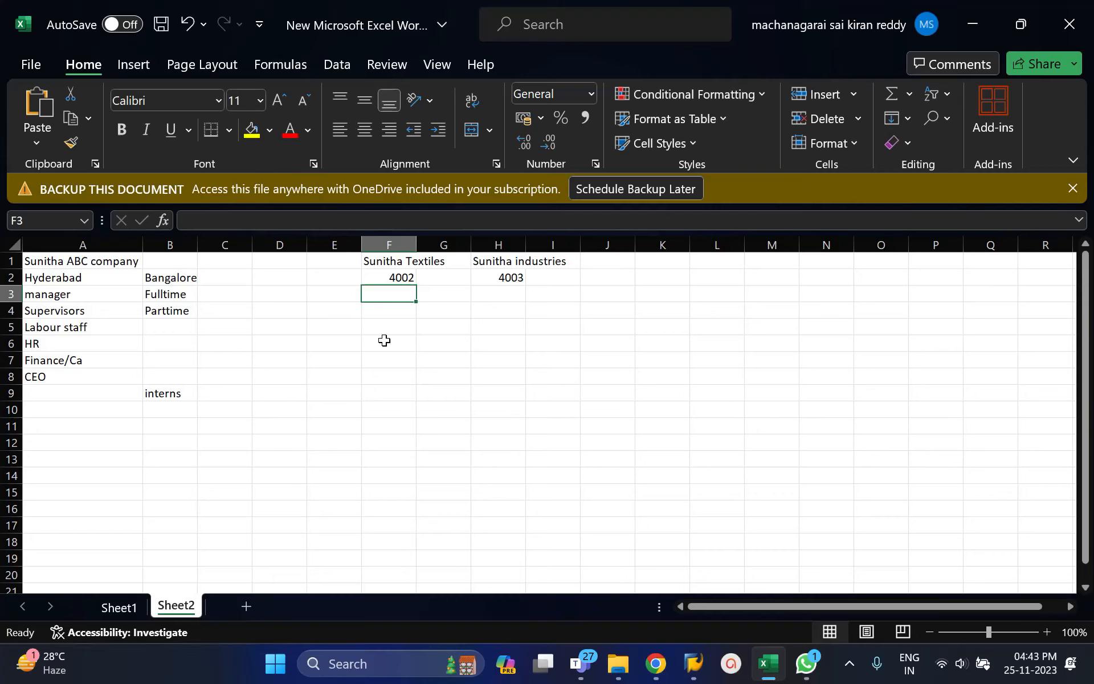
{"action": "left_click", "coordinate": [329, 277]}
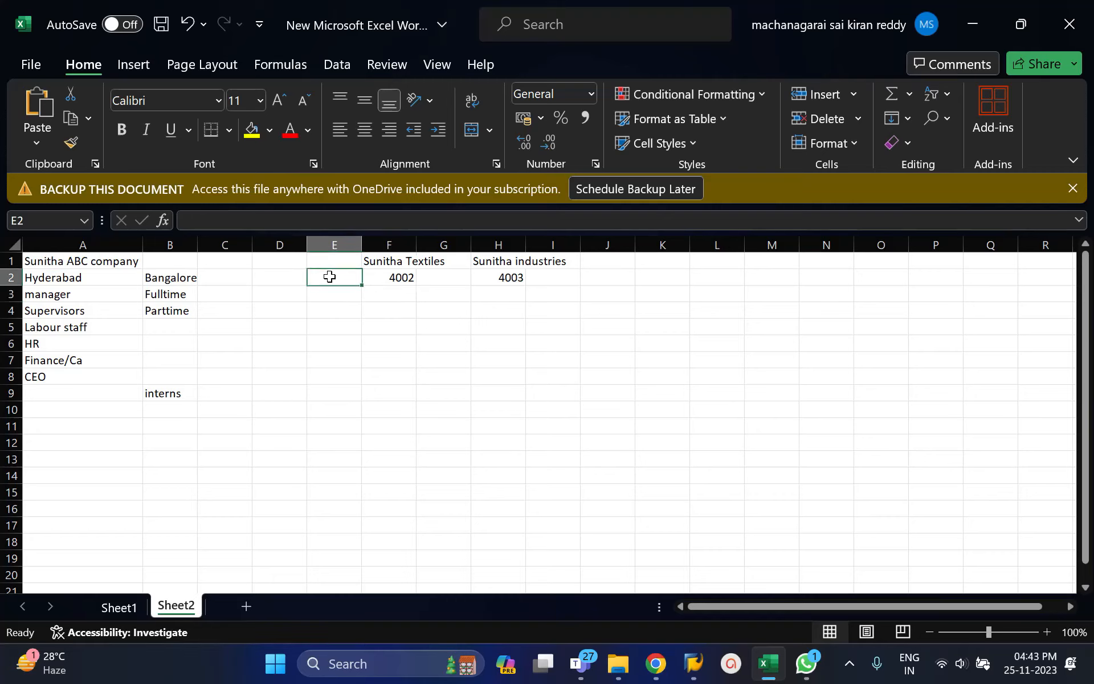
{"action": "type", "text": "Per"}
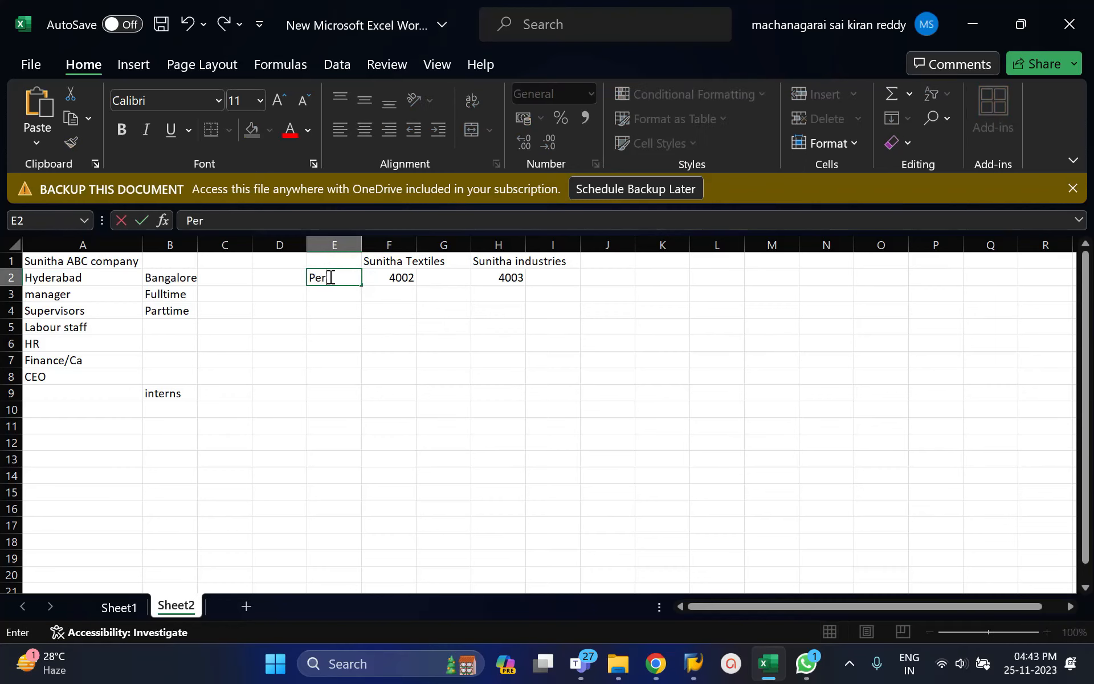
{"action": "type", "text": "sonnel Are"}
{"action": "key", "text": "Return"}
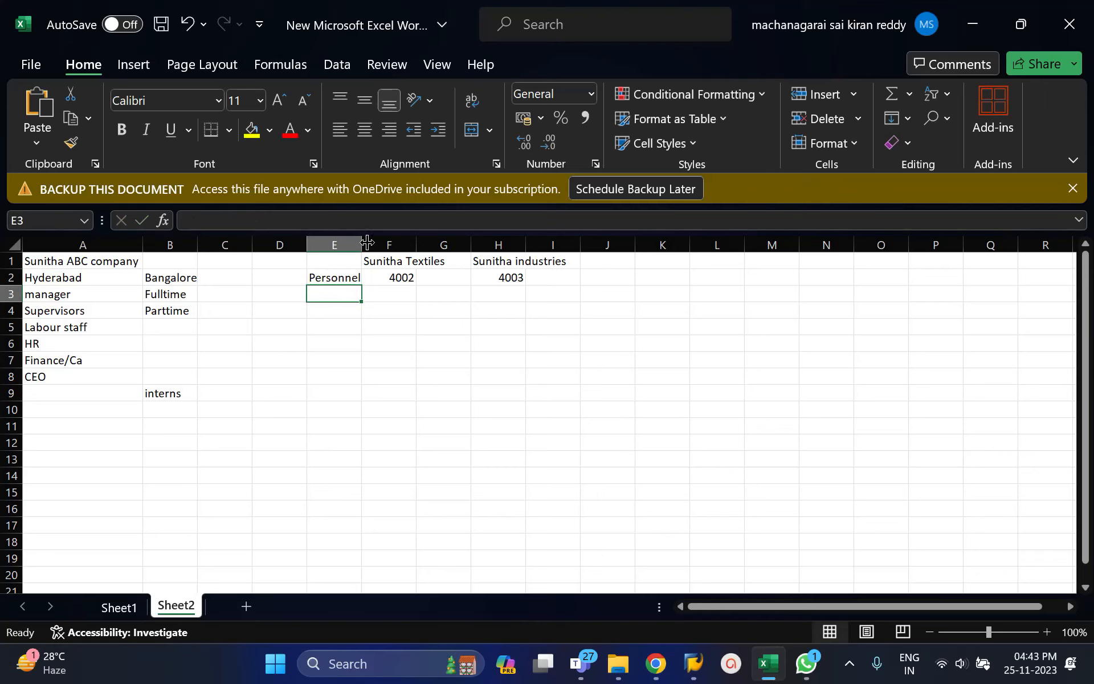
{"action": "left_click_drag", "start_coordinate": [364, 243], "coordinate": [385, 244]}
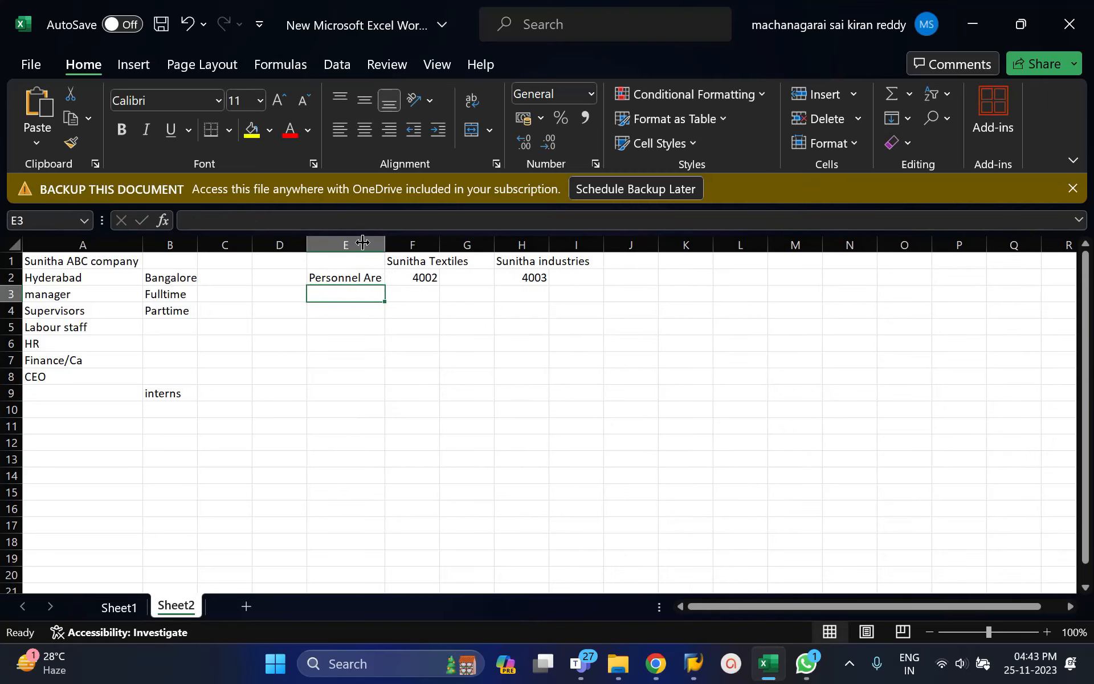
{"action": "left_click", "coordinate": [387, 278]}
{"action": "left_click", "coordinate": [379, 278]}
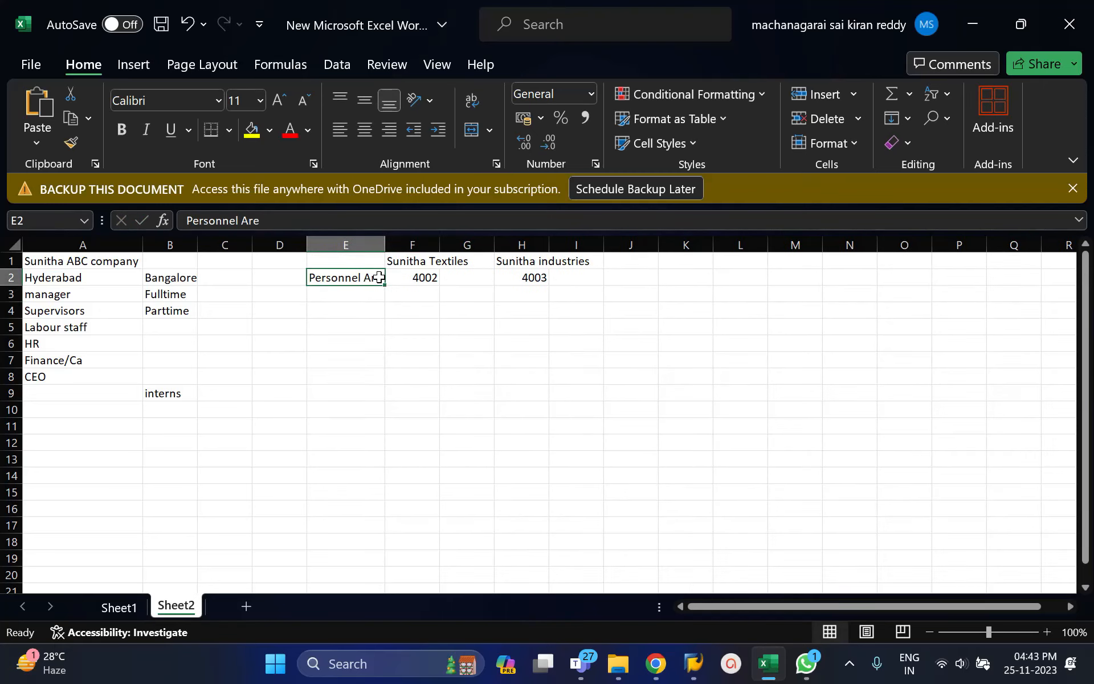
{"action": "left_click", "coordinate": [313, 225]}
{"action": "type", "text": "a"}
{"action": "key", "text": "Return"}
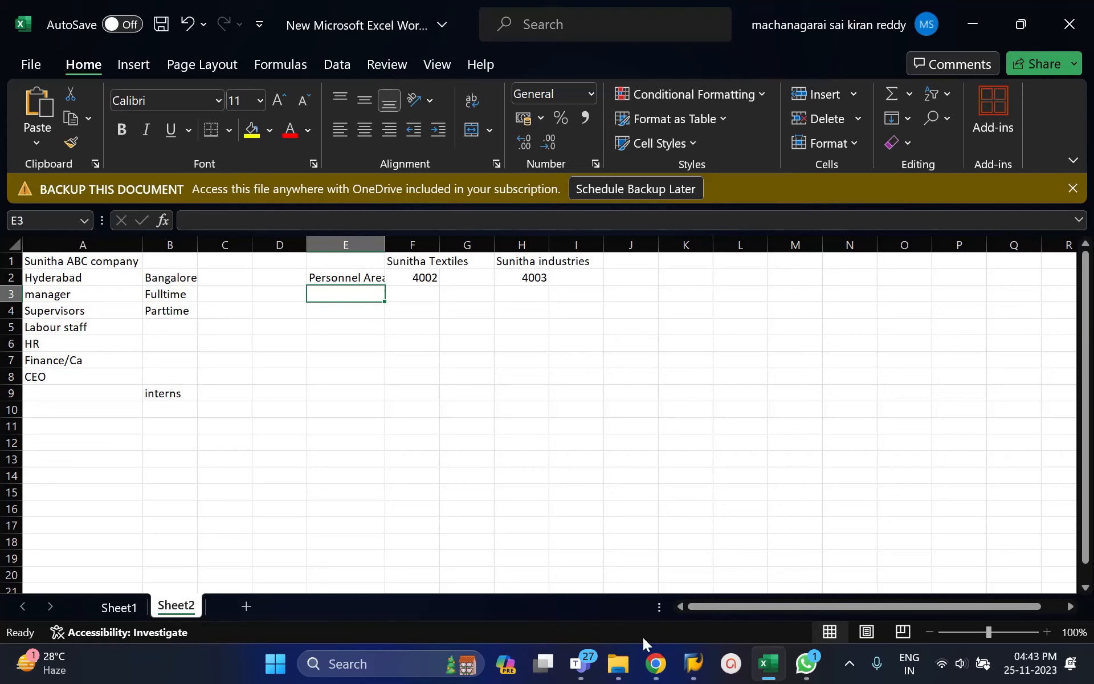
Switch to the Teams meeting to check its participants, and minimize the meeting window.
{"action": "left_click", "coordinate": [588, 665]}
{"action": "left_click", "coordinate": [638, 590]}
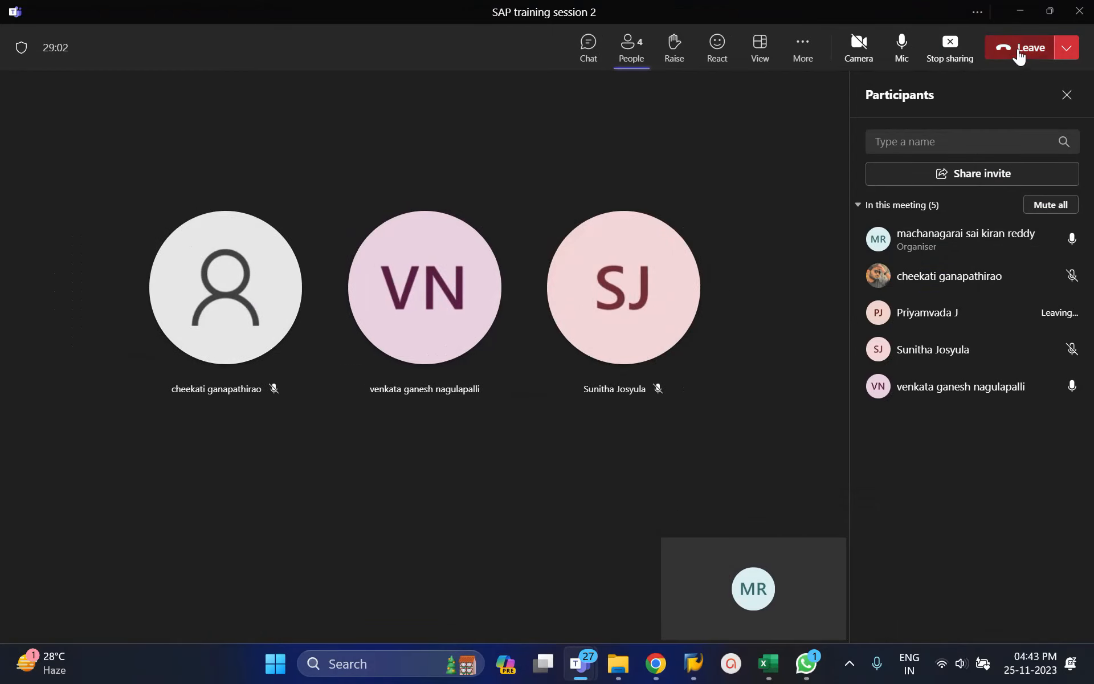
{"action": "left_click", "coordinate": [1015, 13]}
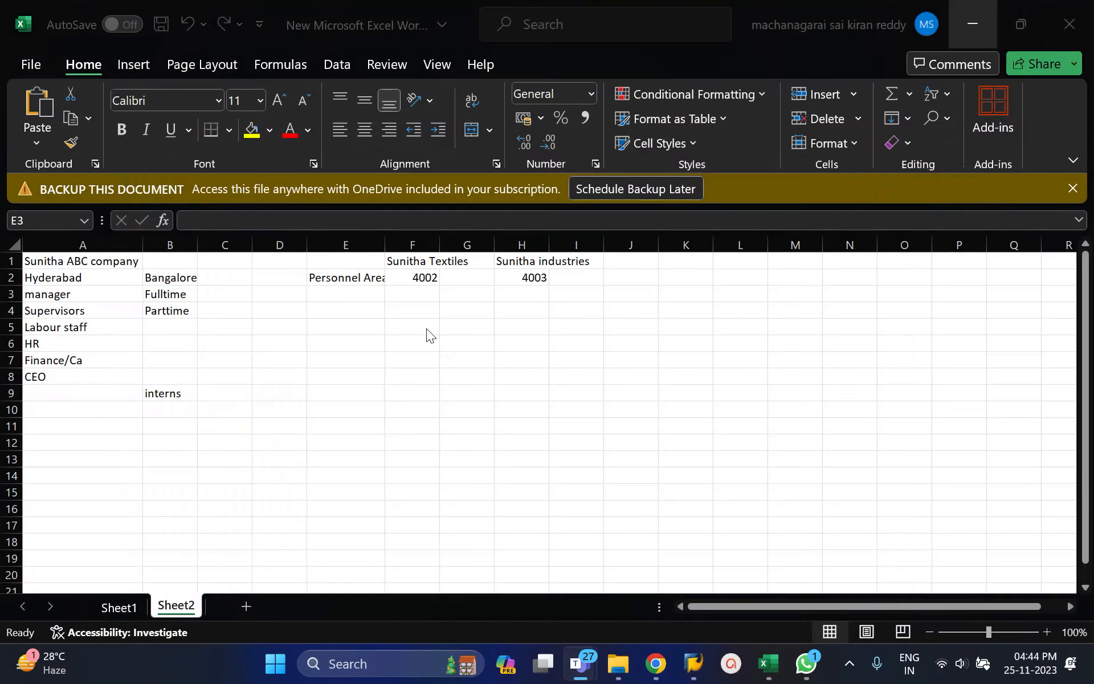
Fit column E to its content and enter the label psersonnel Subarea in E3.
{"action": "double_click", "coordinate": [385, 244]}
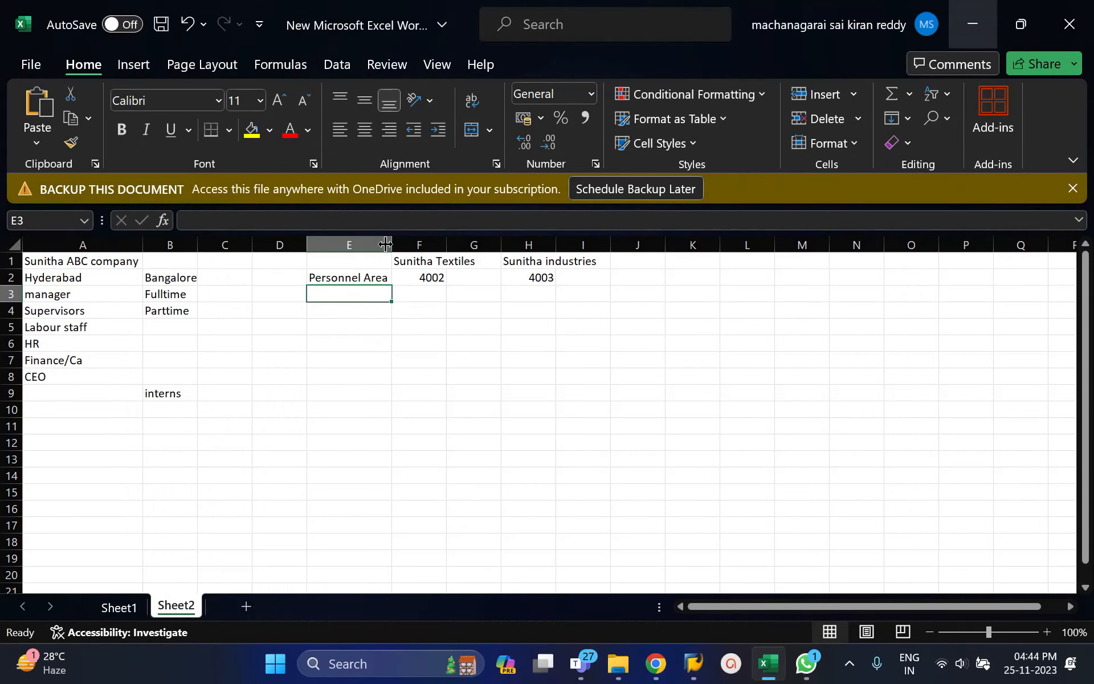
{"action": "left_click", "coordinate": [426, 278]}
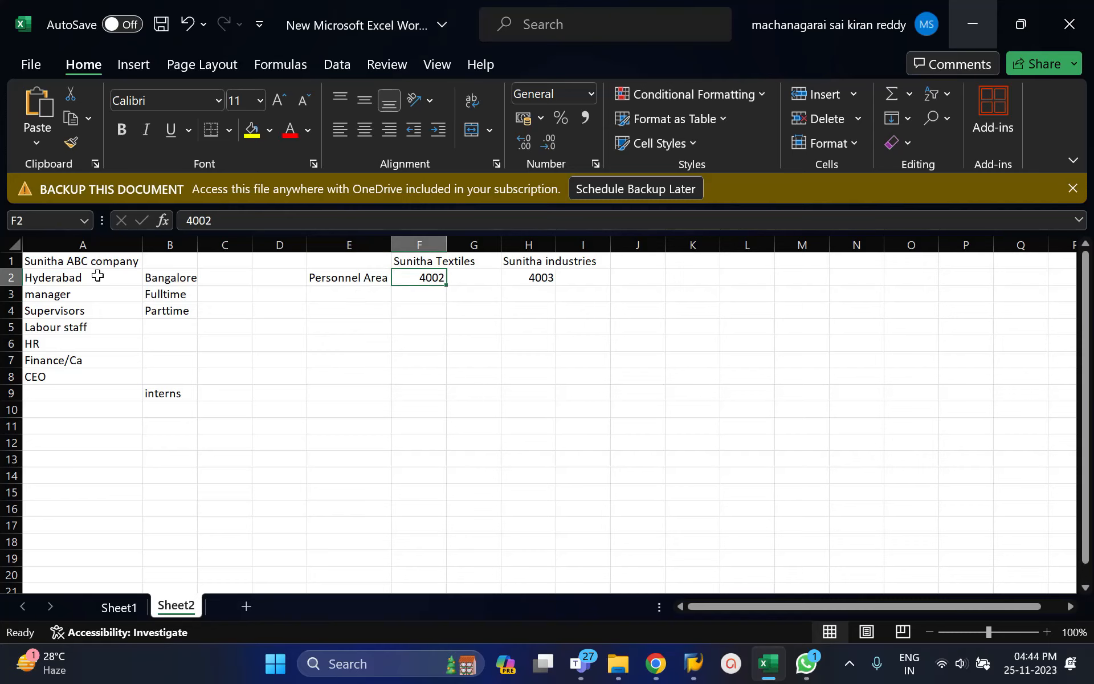
{"action": "left_click", "coordinate": [365, 295]}
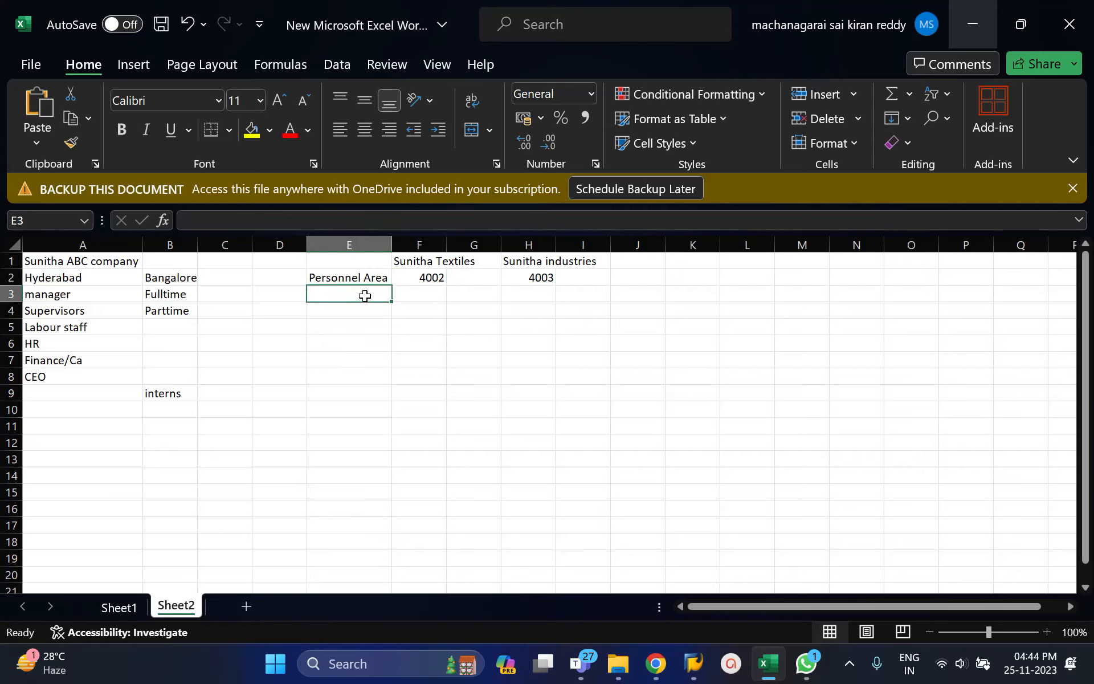
{"action": "type", "text": "psersonnel"}
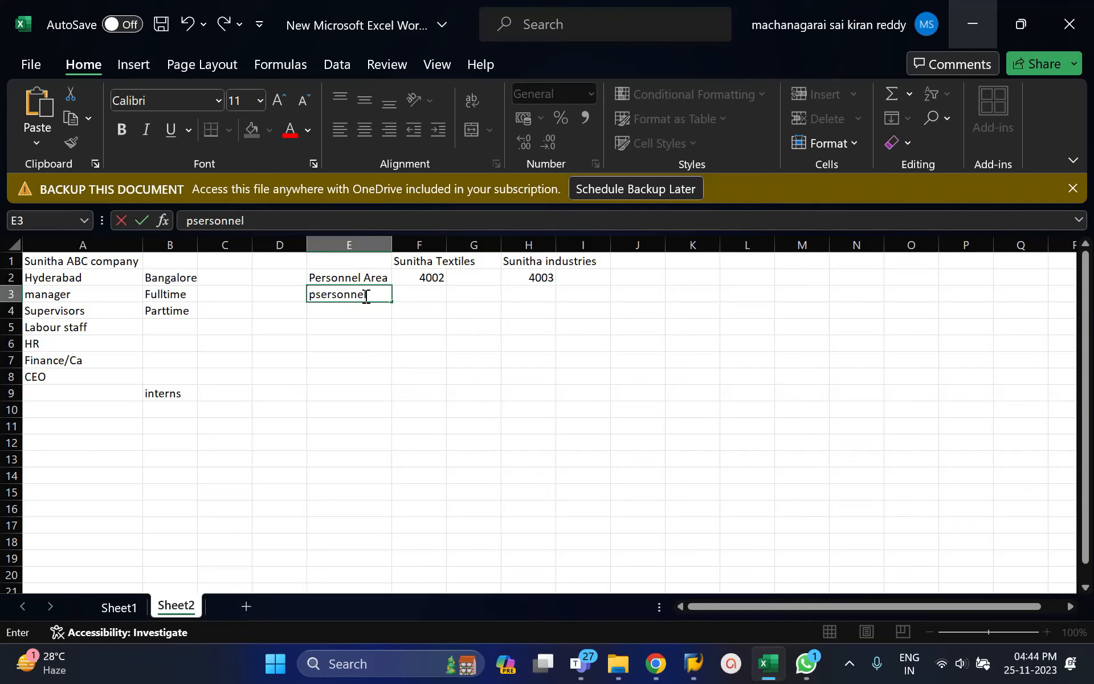
{"action": "type", "text": "Subarea"}
{"action": "key", "text": "Return"}
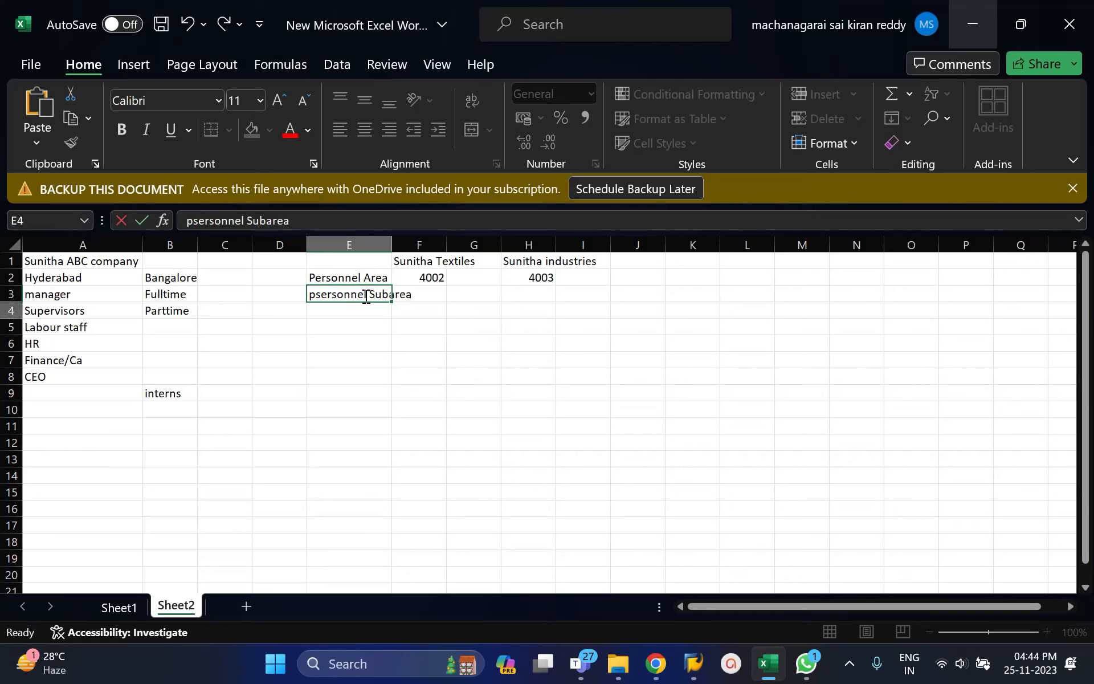
{"action": "key", "text": "Right"}
Enter Hyderabd as the subarea in F3 and fit columns E and F to their contents.
{"action": "left_click", "coordinate": [433, 295]}
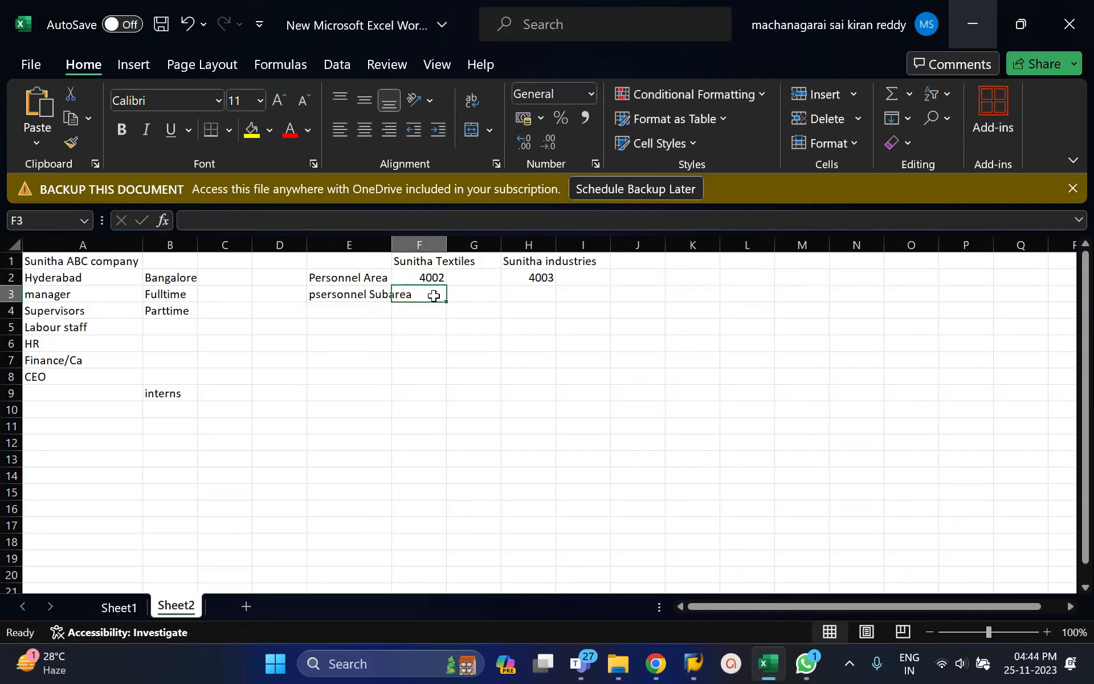
{"action": "type", "text": "Hyderabd"}
{"action": "key", "text": "Return"}
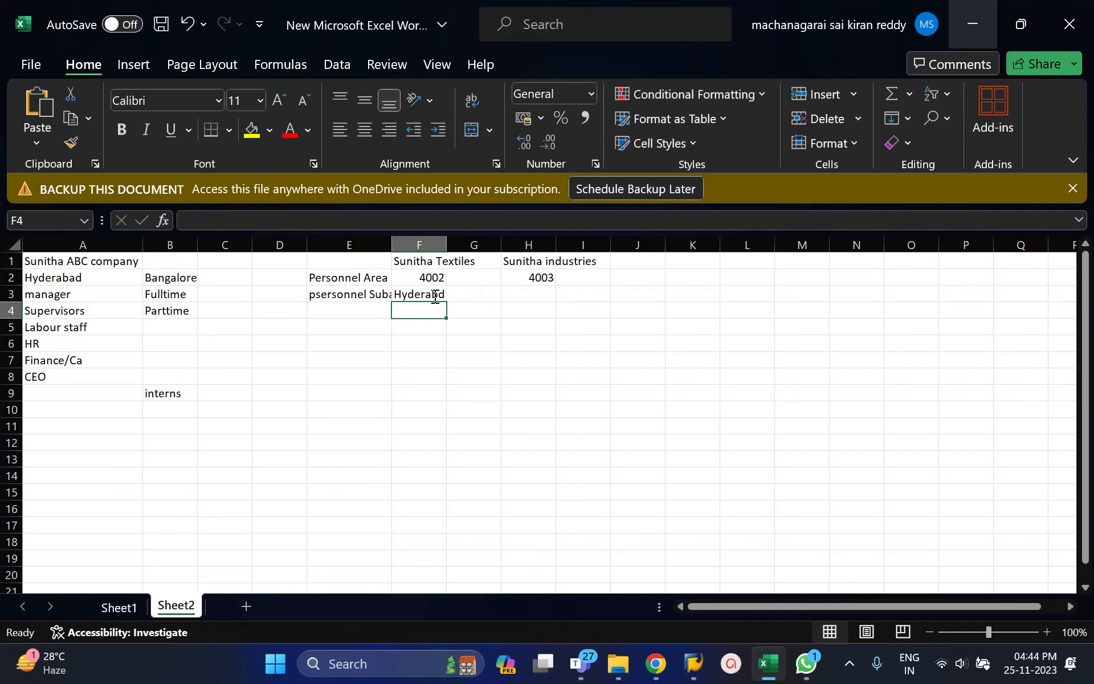
{"action": "double_click", "coordinate": [391, 245]}
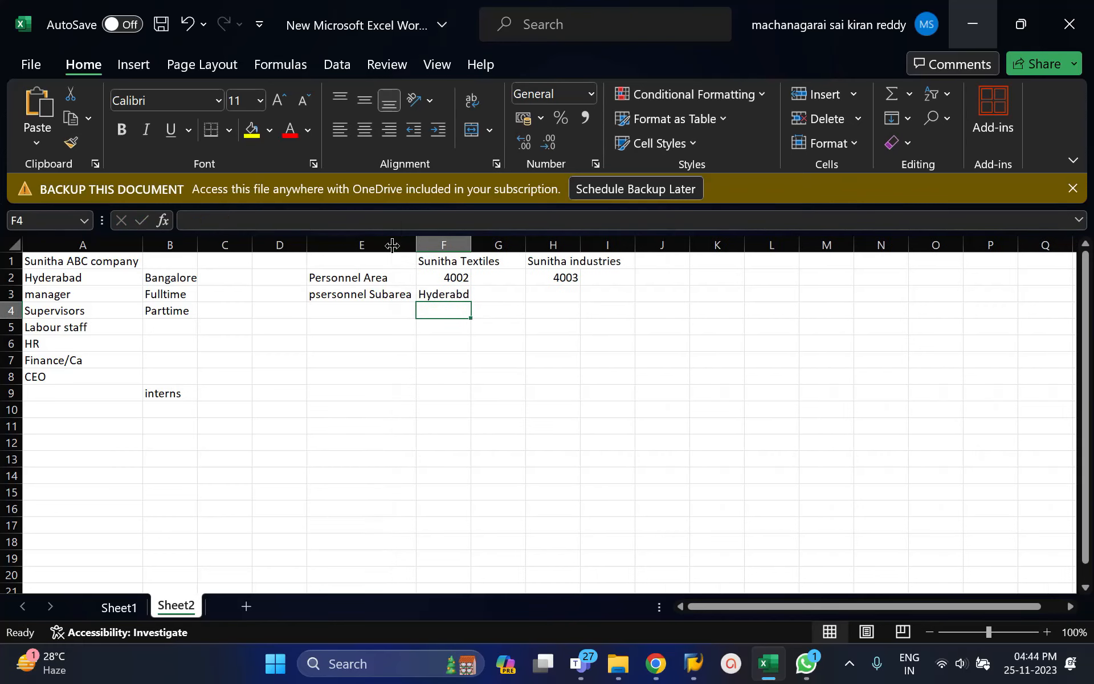
{"action": "double_click", "coordinate": [470, 245]}
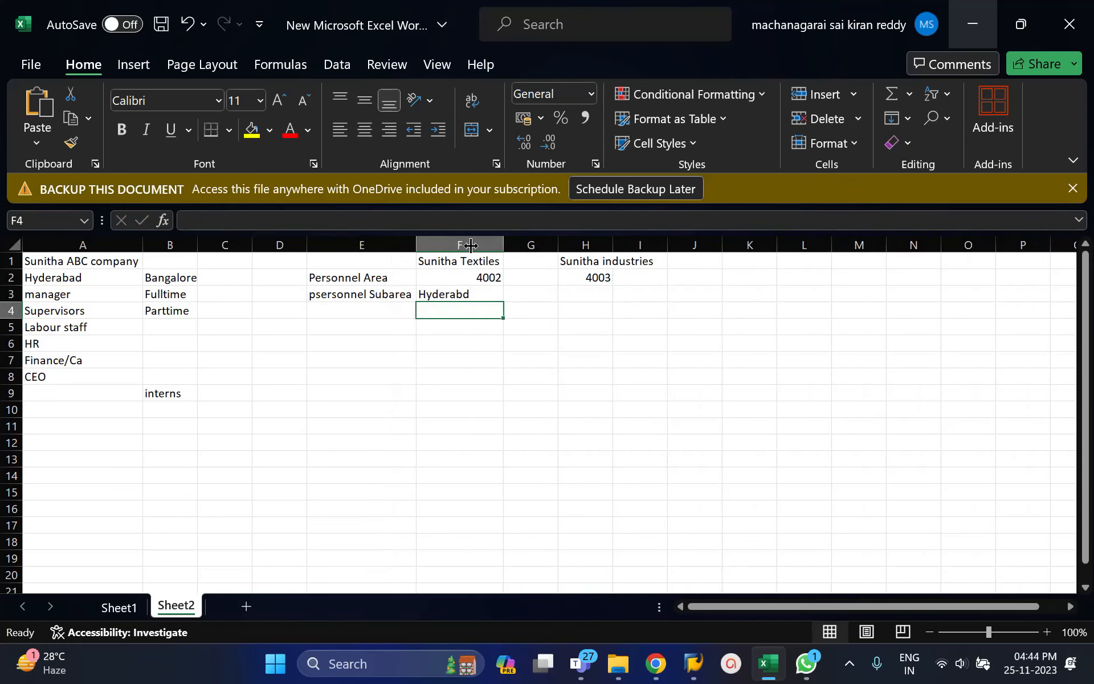
Enter the locations Lb nagar in cell E5 and Gachibowli in cell F5.
{"action": "left_click", "coordinate": [388, 334]}
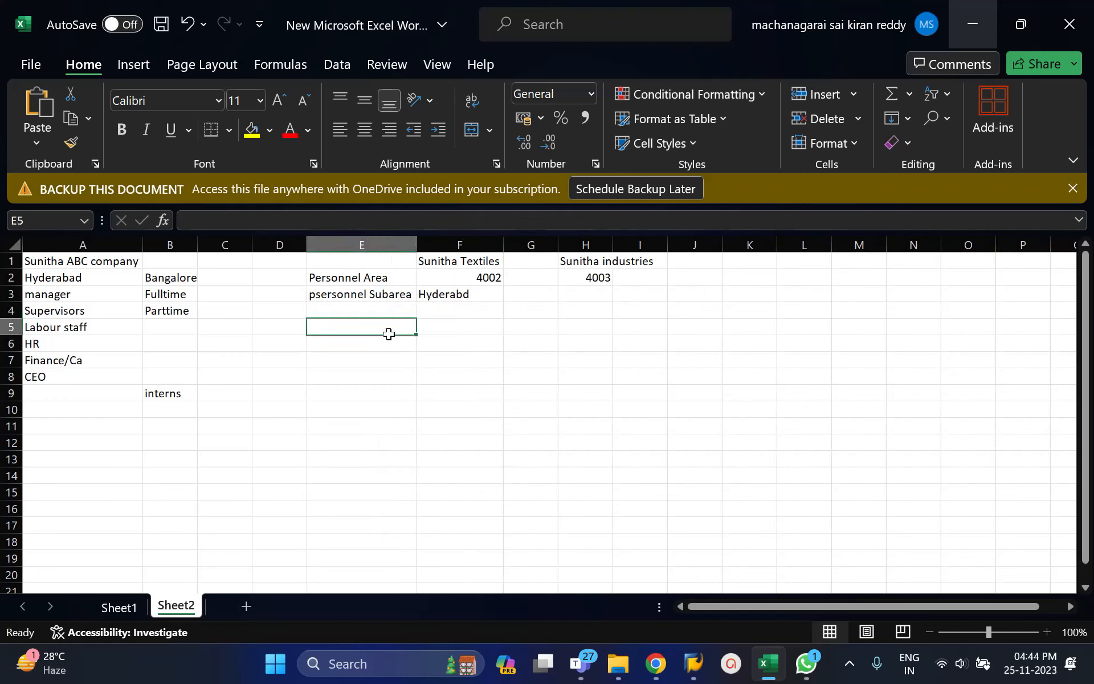
{"action": "type", "text": "Lb nagar"}
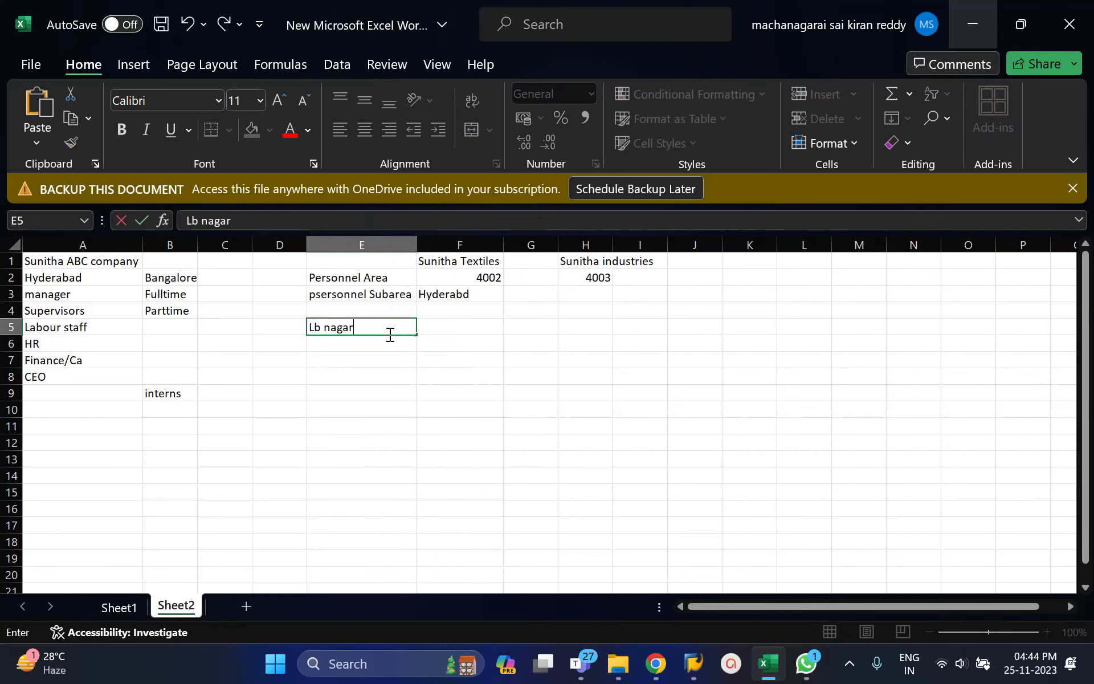
{"action": "key", "text": "Tab"}
{"action": "type", "text": "Gachibowli"}
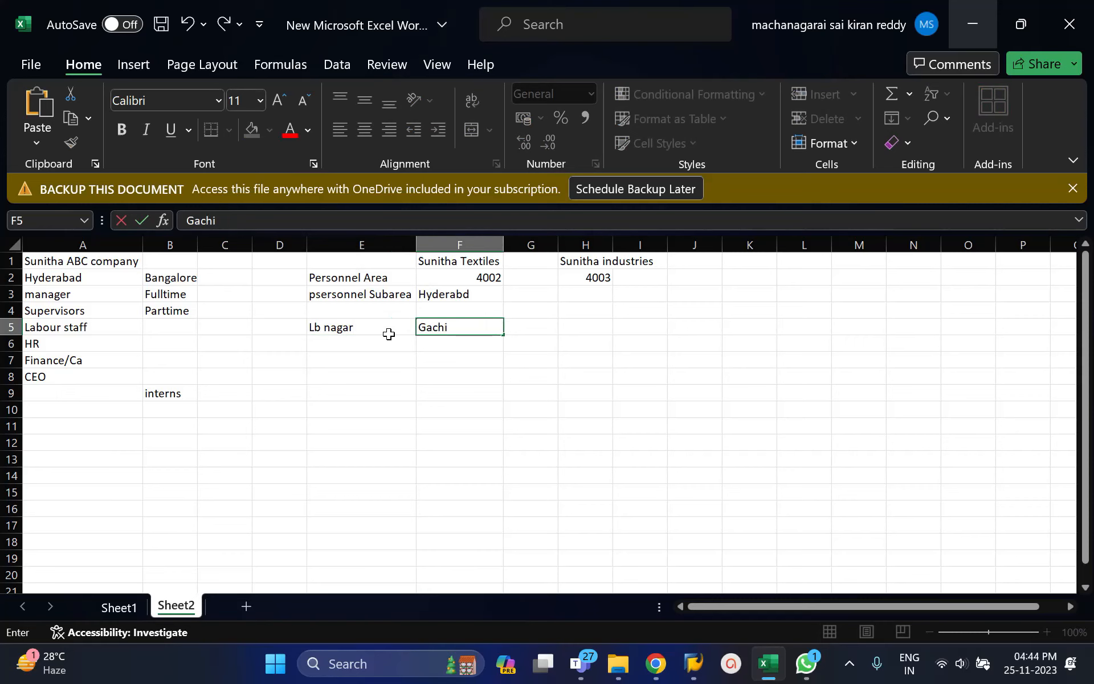
{"action": "key", "text": "Return"}
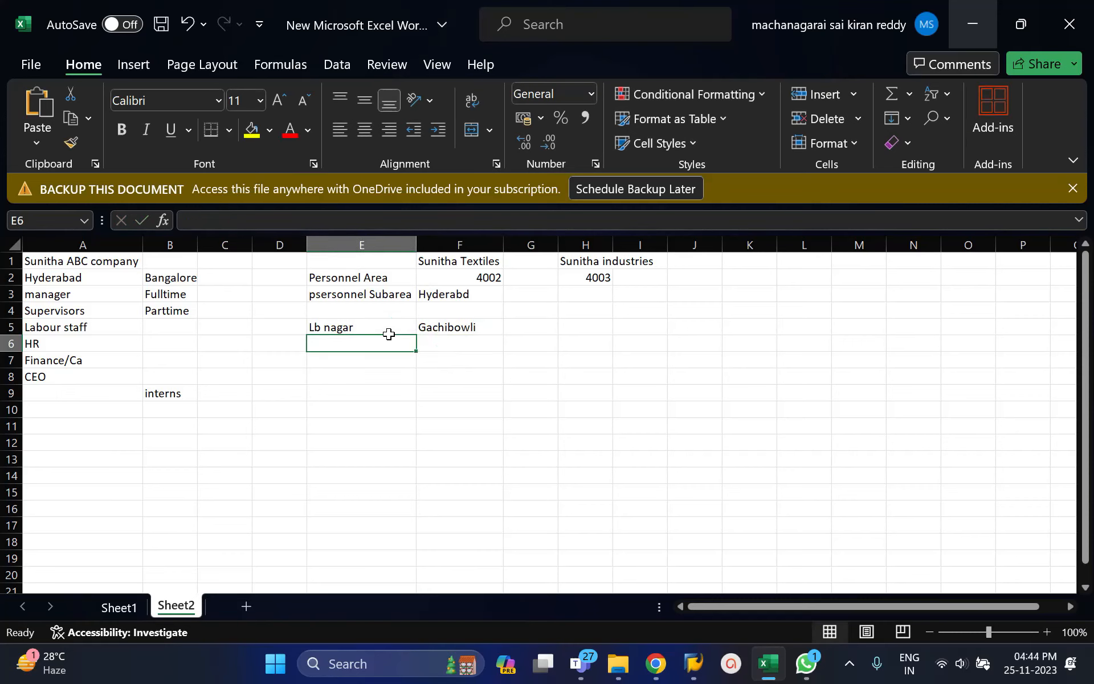
Relabel cell E3, beside Hyderabd, as Personnel Area.
{"action": "left_click", "coordinate": [376, 280]}
{"action": "left_click", "coordinate": [387, 295]}
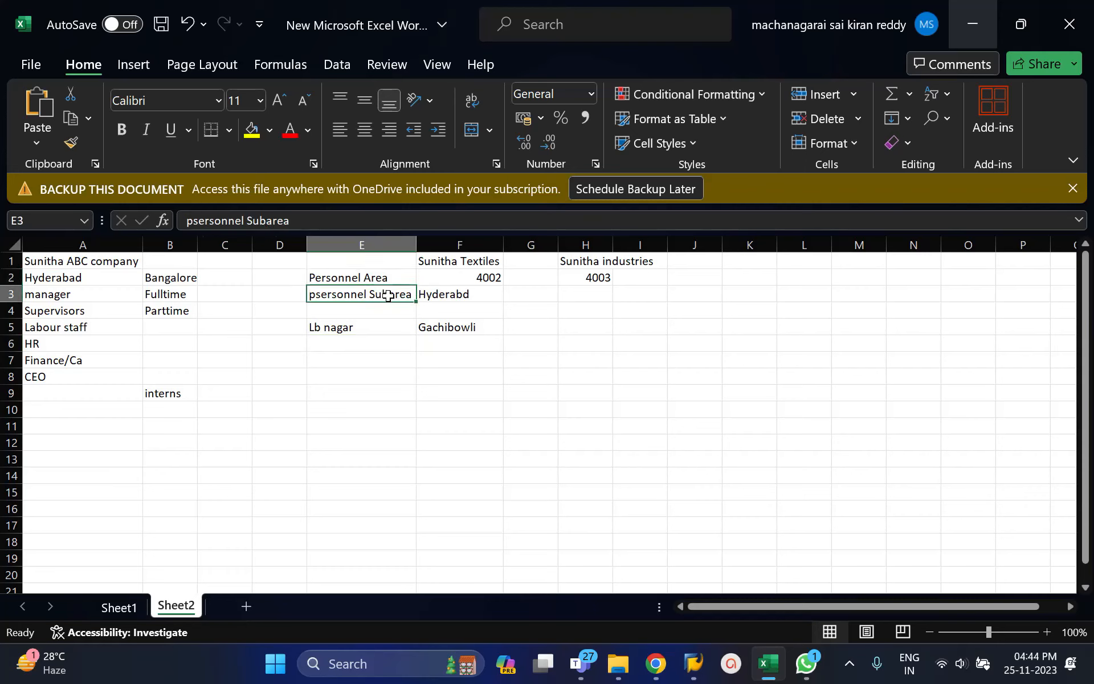
{"action": "type", "text": "Pers"}
{"action": "key", "text": "Return"}
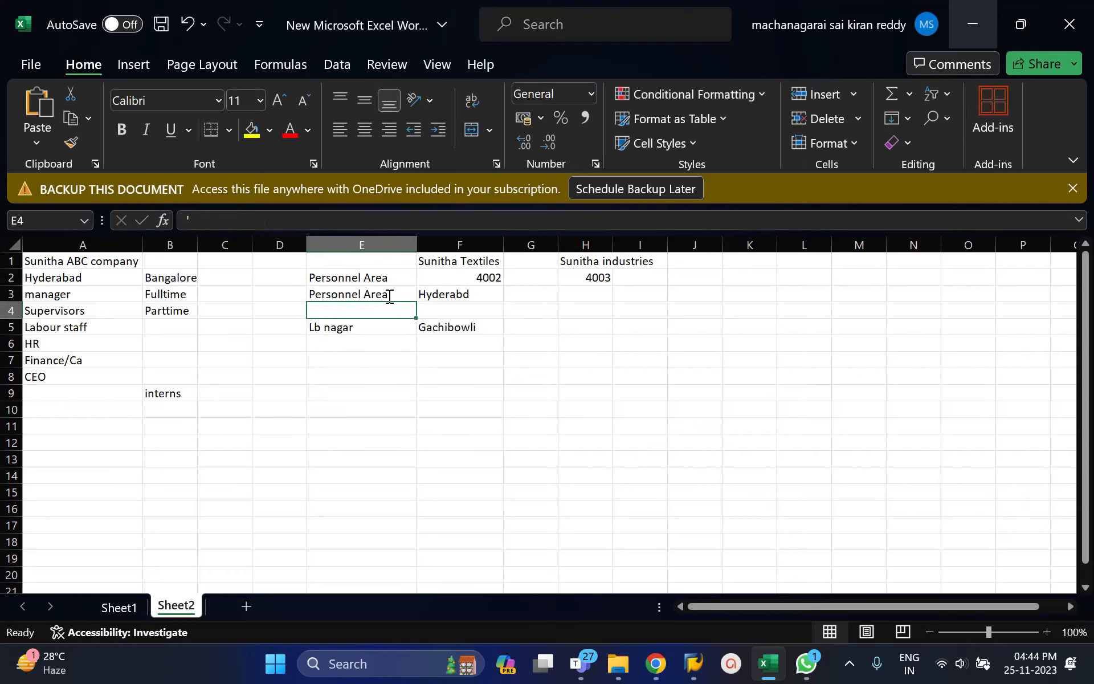
Label the two locations below their names with Personnel sub Area in E6 and Personnel Sub area in F6.
{"action": "left_click", "coordinate": [330, 344]}
{"action": "type", "text": "Personnel Area"}
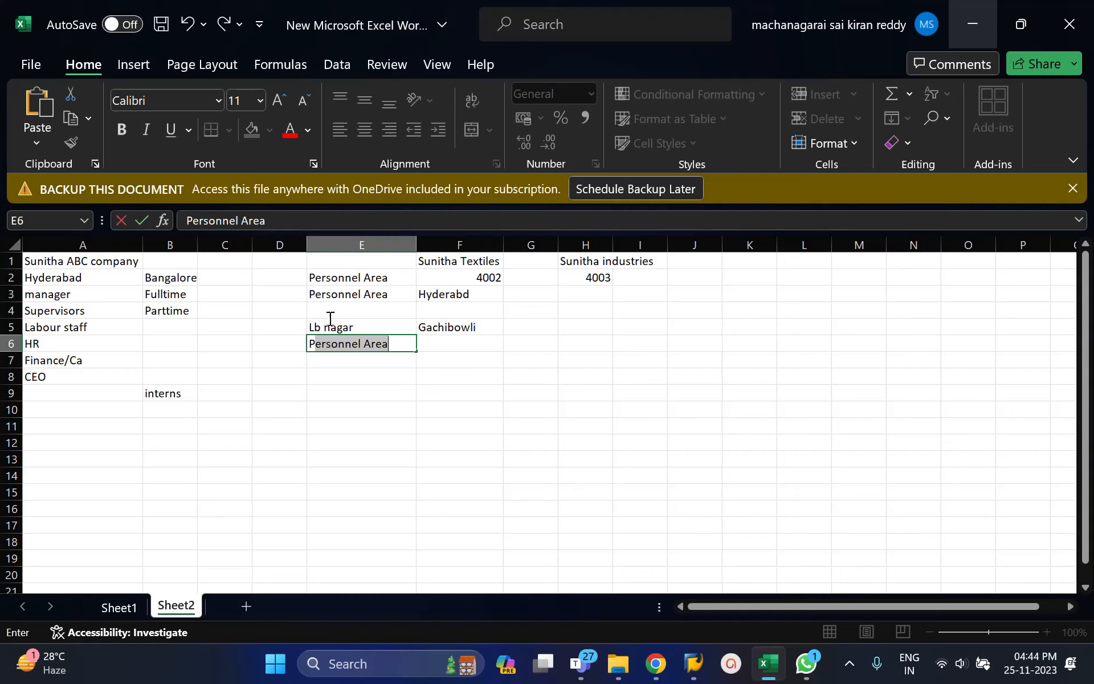
{"action": "left_click", "coordinate": [243, 225]}
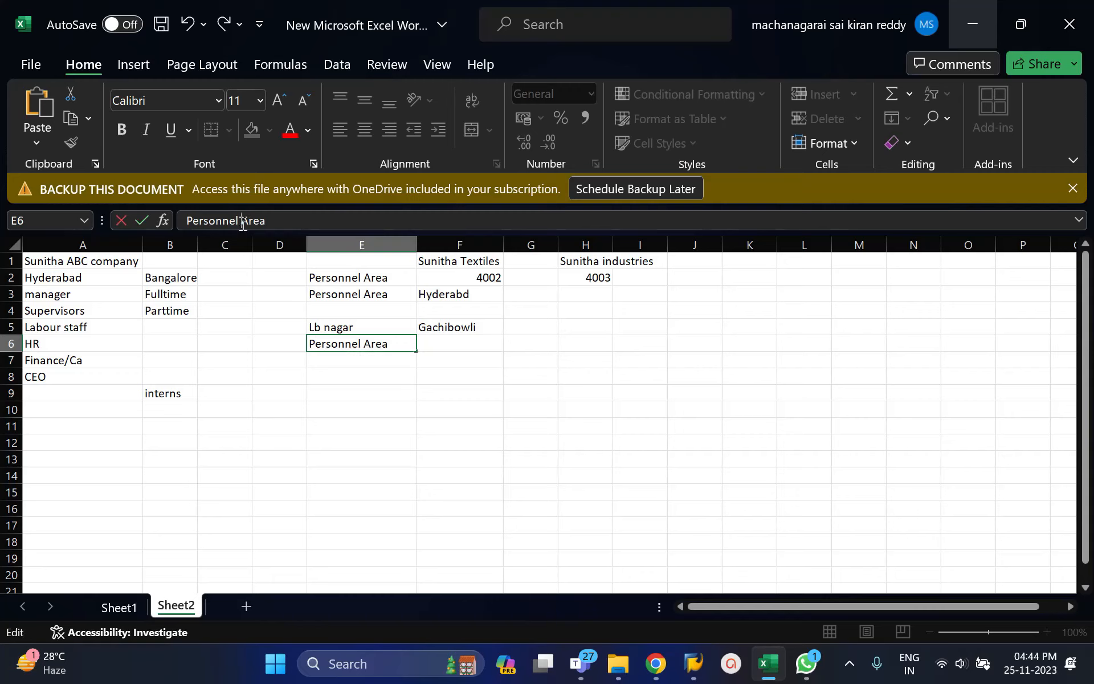
{"action": "type", "text": "sub"}
{"action": "key", "text": "Tab"}
{"action": "type", "text": "Personn"}
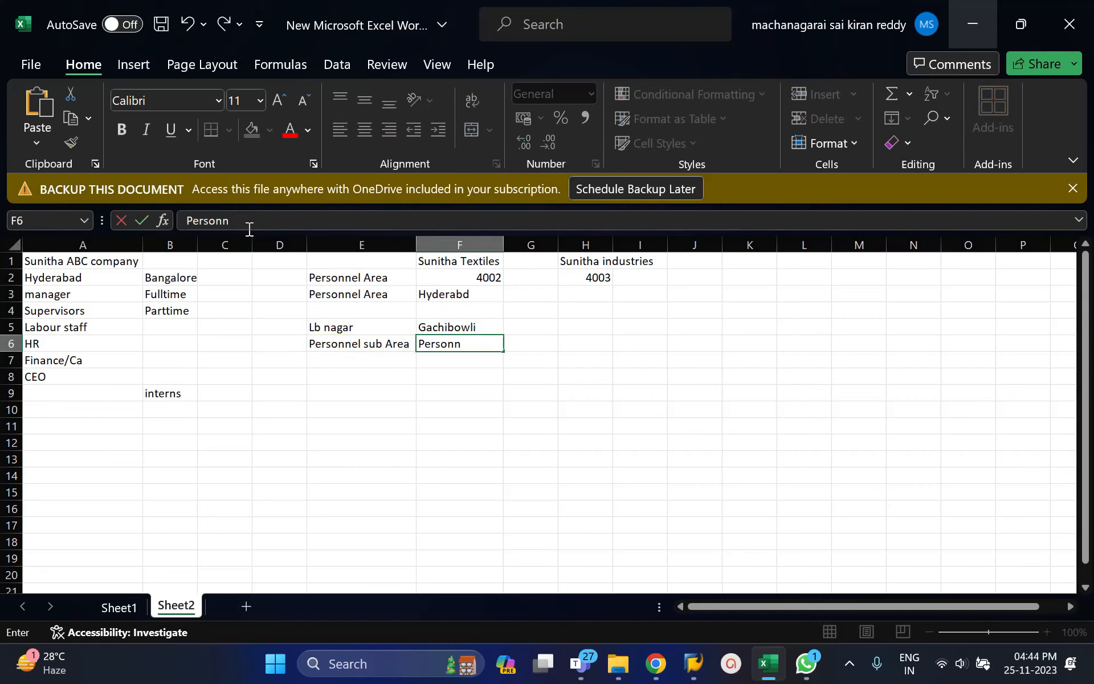
{"action": "type", "text": "el Sub area"}
{"action": "key", "text": "Return"}
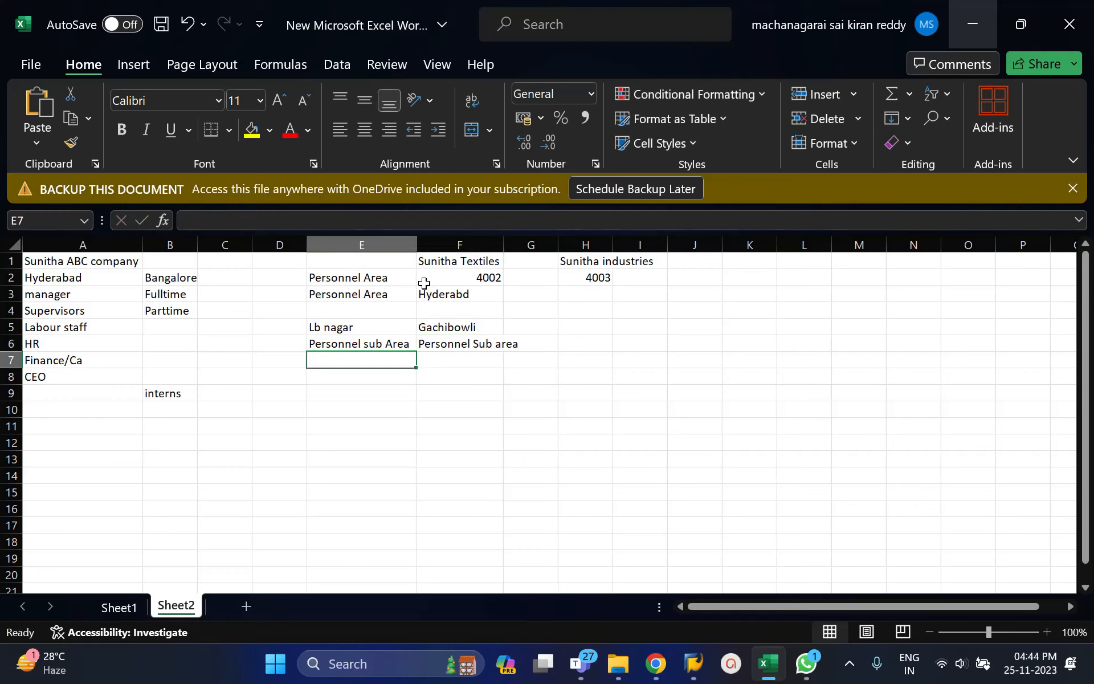
Clear the duplicate Personnel Area label from cell E2.
{"action": "left_click", "coordinate": [365, 276]}
{"action": "key", "text": "Delete"}
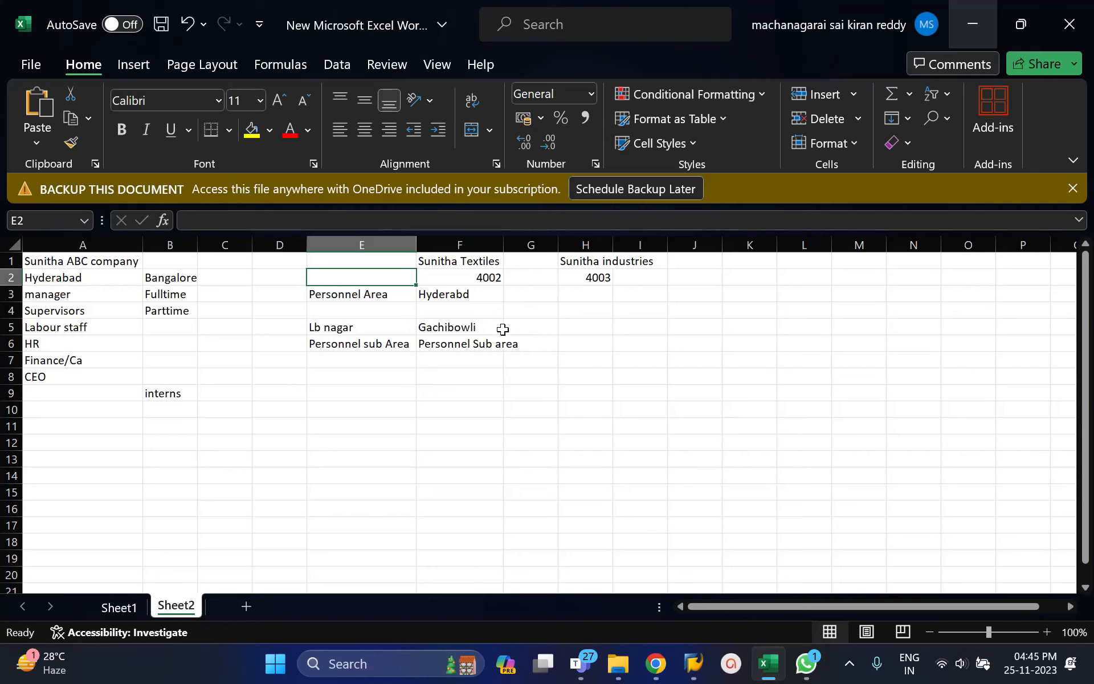
{"action": "left_click", "coordinate": [446, 298]}
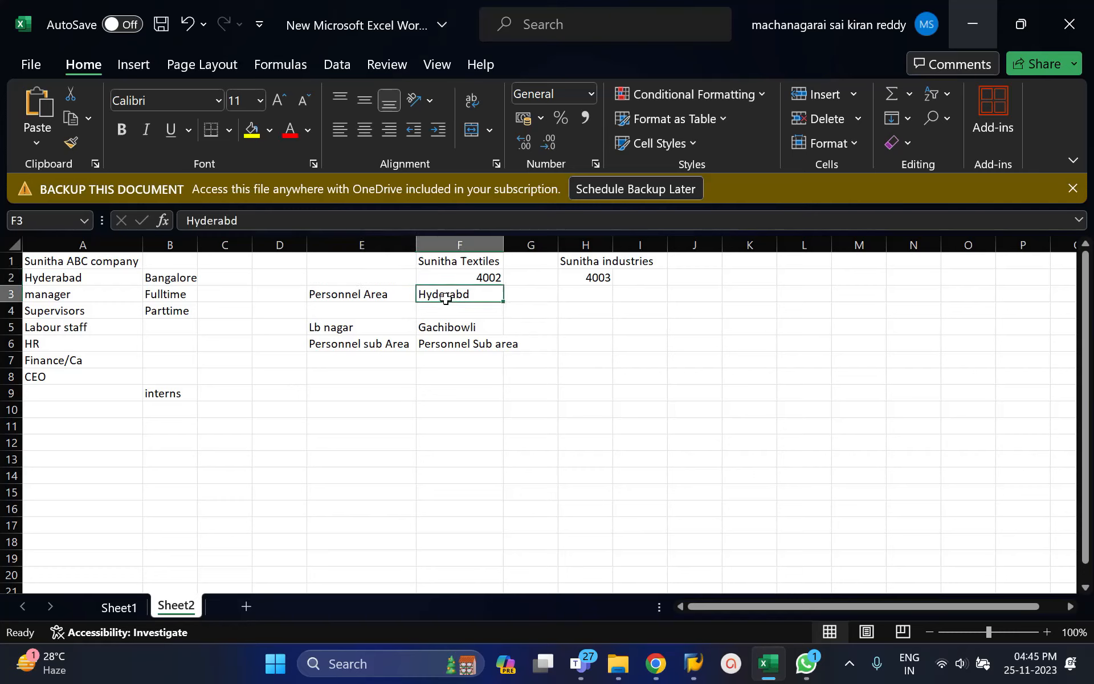
{"action": "left_click", "coordinate": [405, 299]}
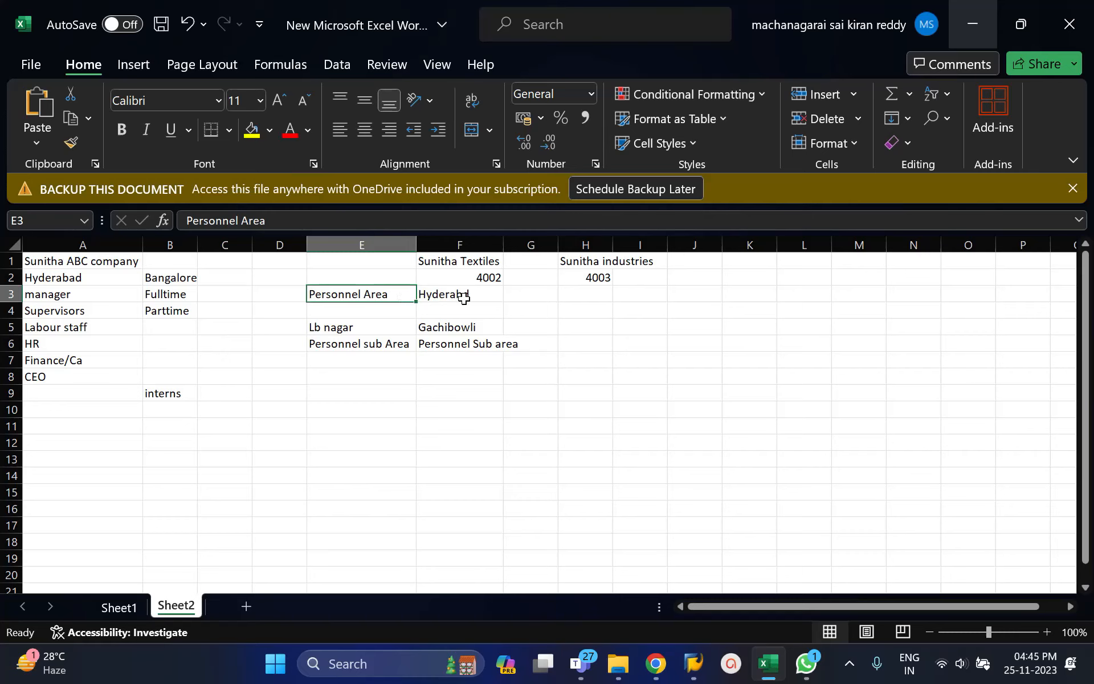
Switch to SAP and open the Personnel areas activity from the Human Resources Management definition in the implementation guide.
{"action": "key", "text": "alt+Tab"}
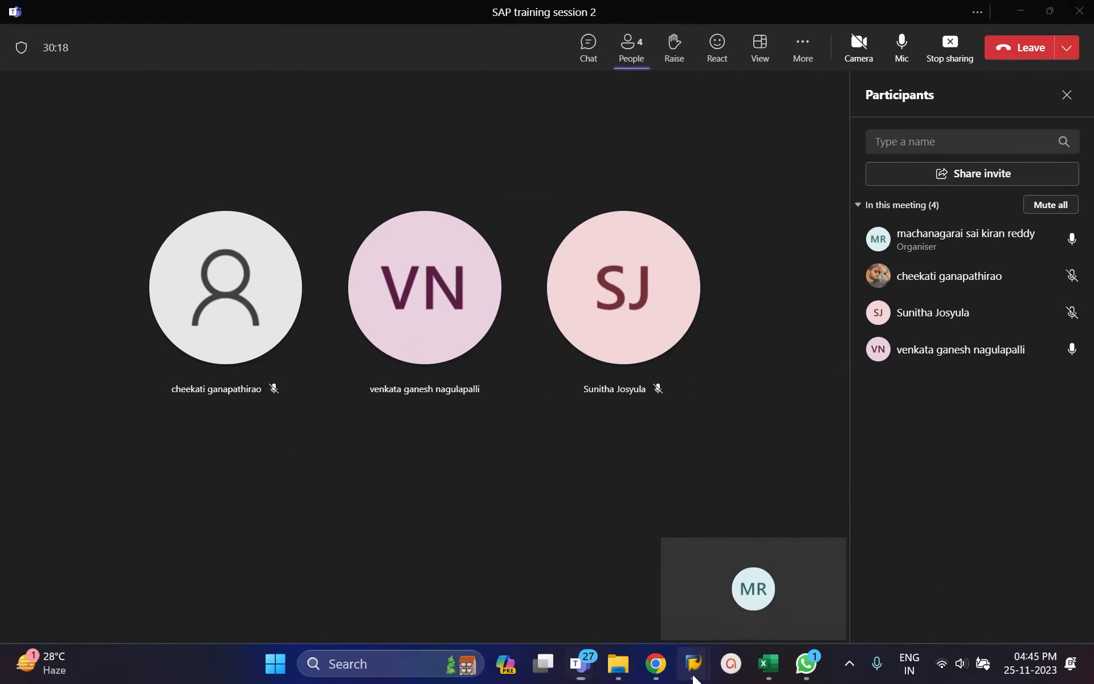
{"action": "mouse_move", "coordinate": [694, 662]}
{"action": "left_click", "coordinate": [702, 583]}
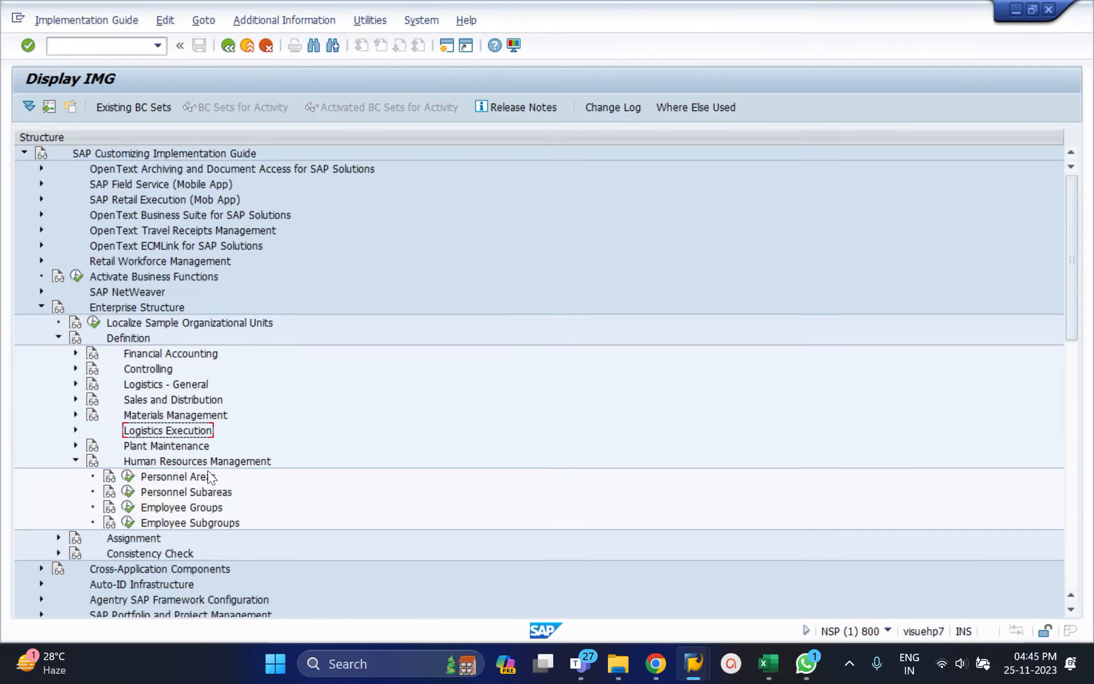
{"action": "left_click", "coordinate": [127, 477]}
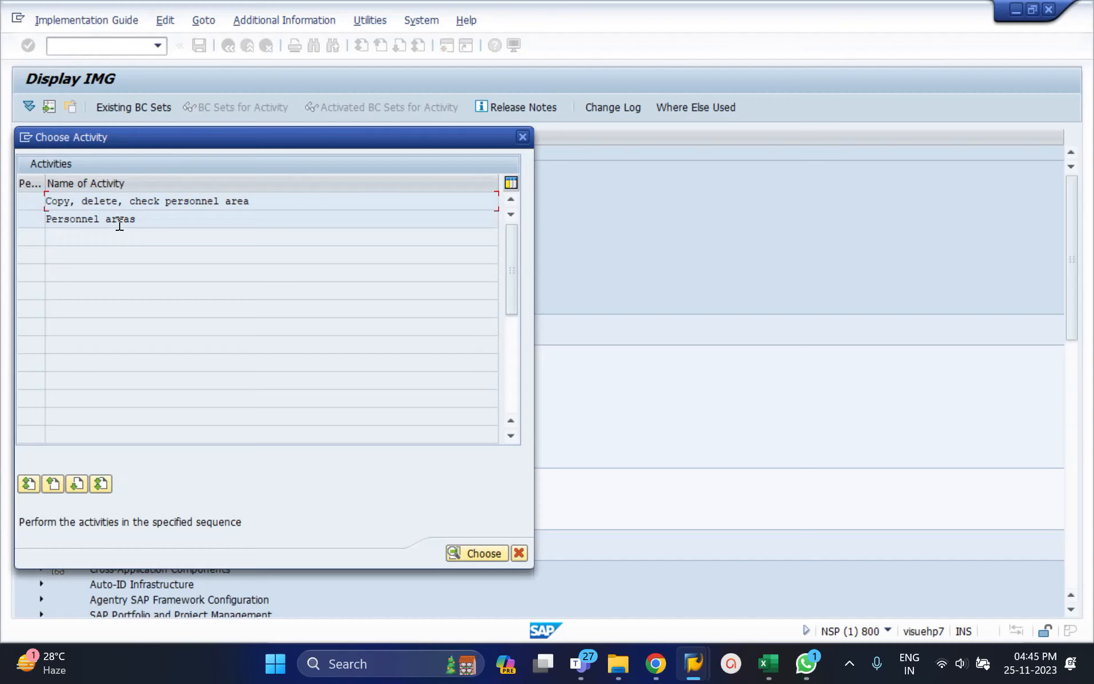
{"action": "double_click", "coordinate": [118, 221]}
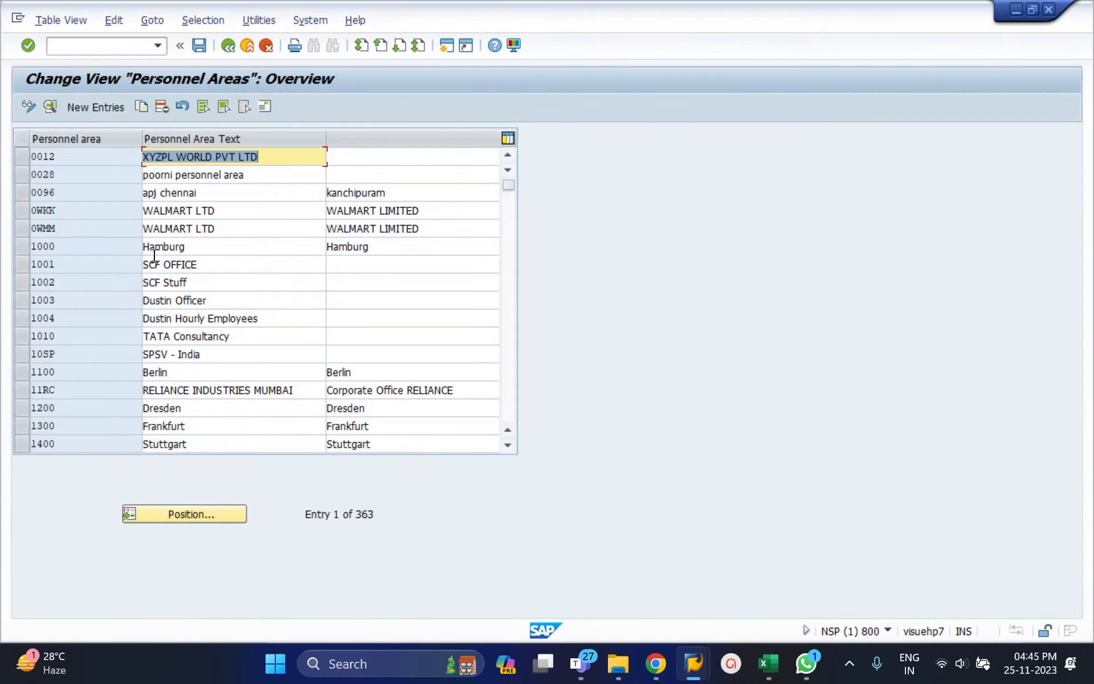
Position the personnel areas list at 4002 to check whether that code is already used.
{"action": "left_click", "coordinate": [216, 514]}
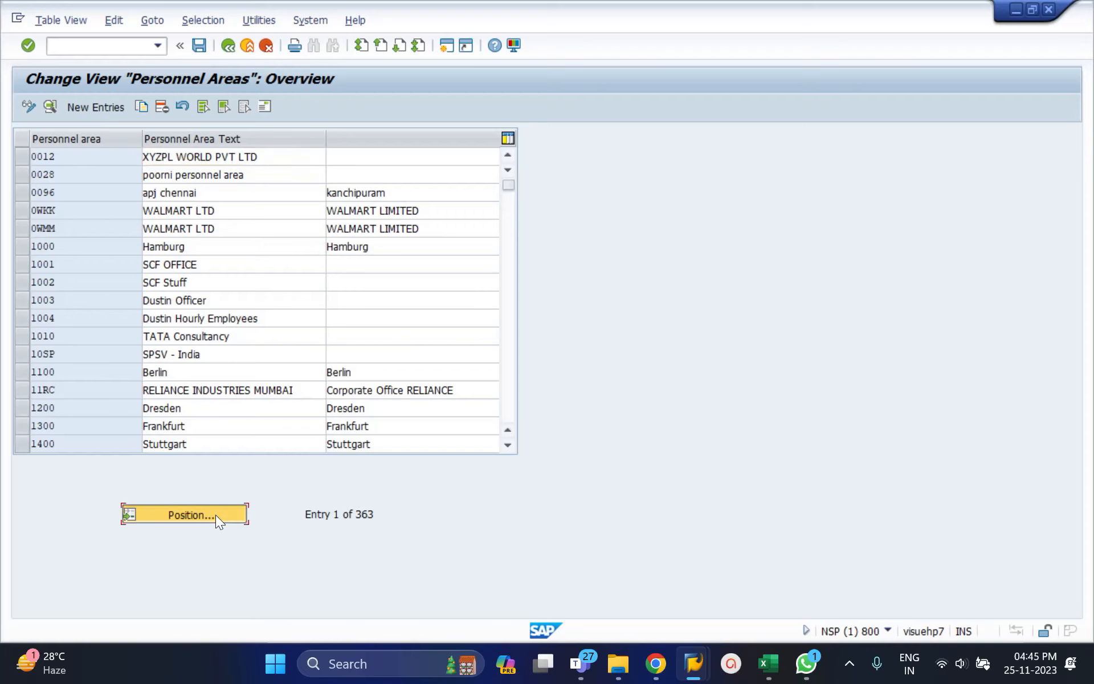
{"action": "type", "text": "4002"}
{"action": "key", "text": "Return"}
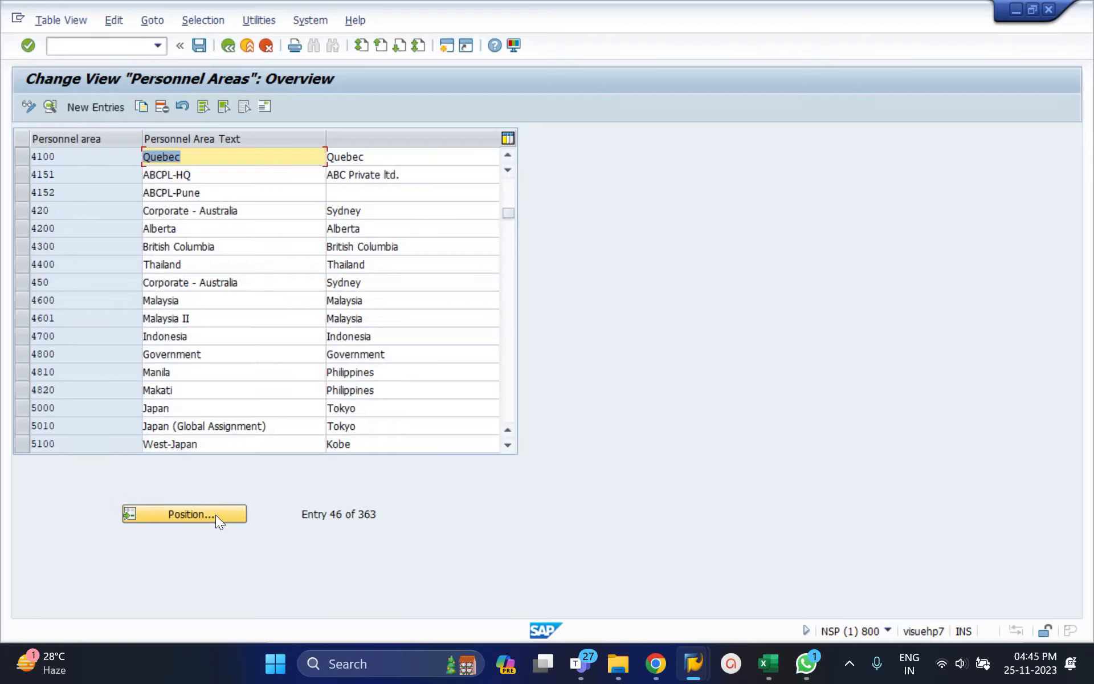
Create a new personnel area entry 4002 with Sunitha ABC hyderabad in both name lines.
{"action": "left_click", "coordinate": [96, 107]}
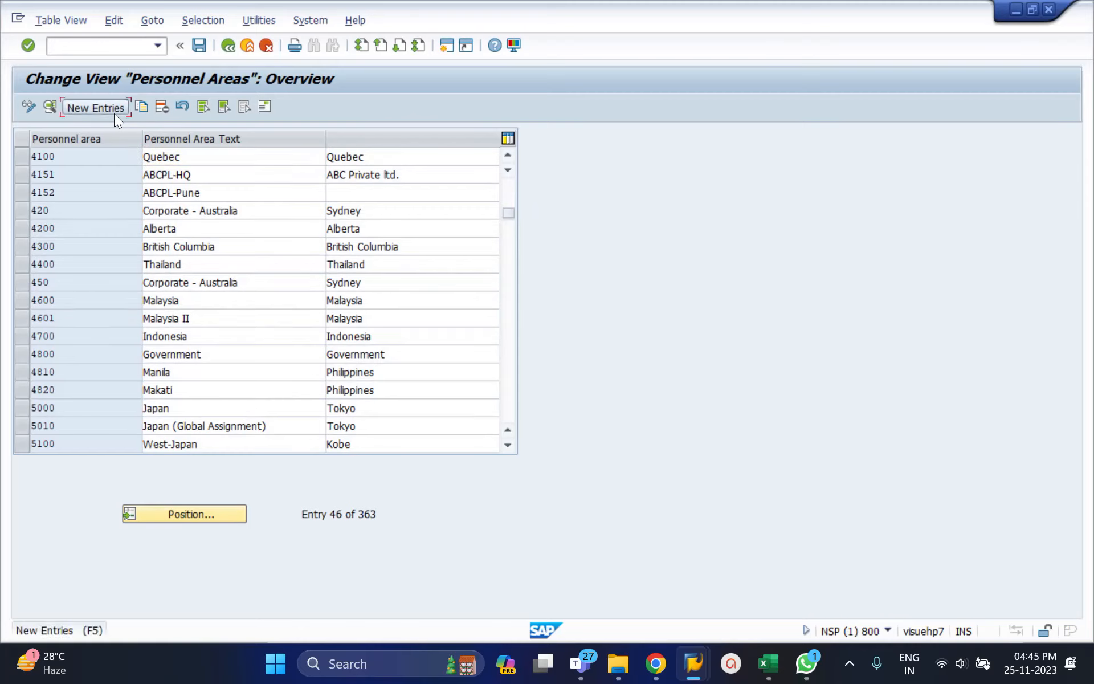
{"action": "type", "text": "409"}
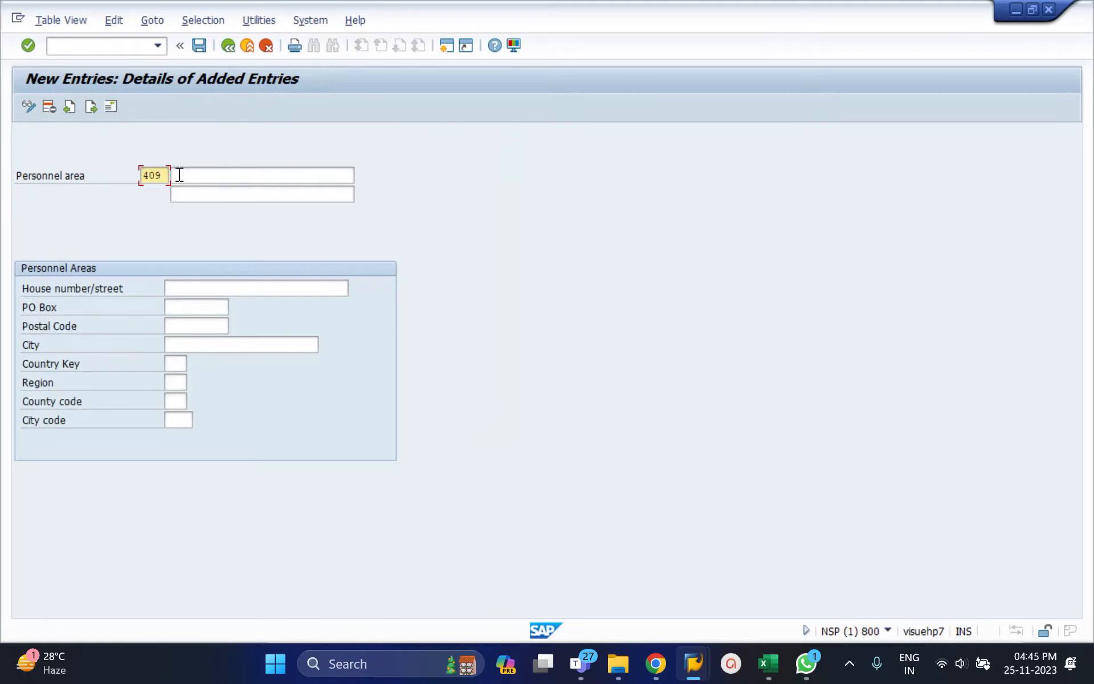
{"action": "key", "text": "BackSpace"}
{"action": "type", "text": "02"}
{"action": "key", "text": "Tab"}
{"action": "type", "text": "P"}
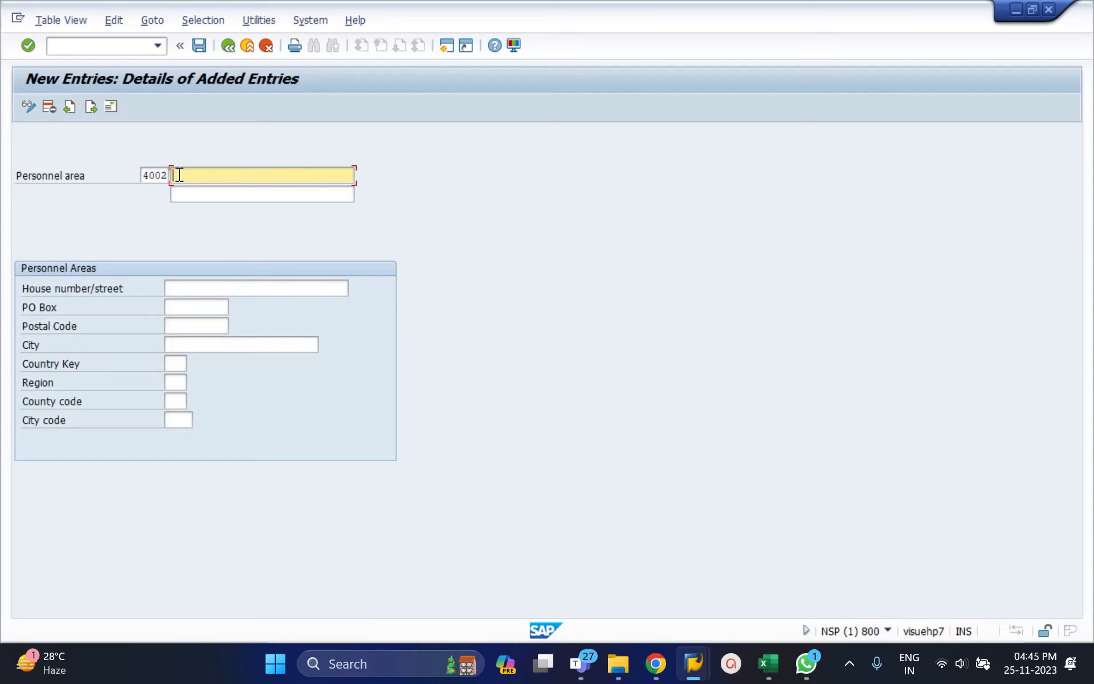
{"action": "type", "text": "Sunitha ABC hyderabad"}
{"action": "key", "text": "ctrl+a"}
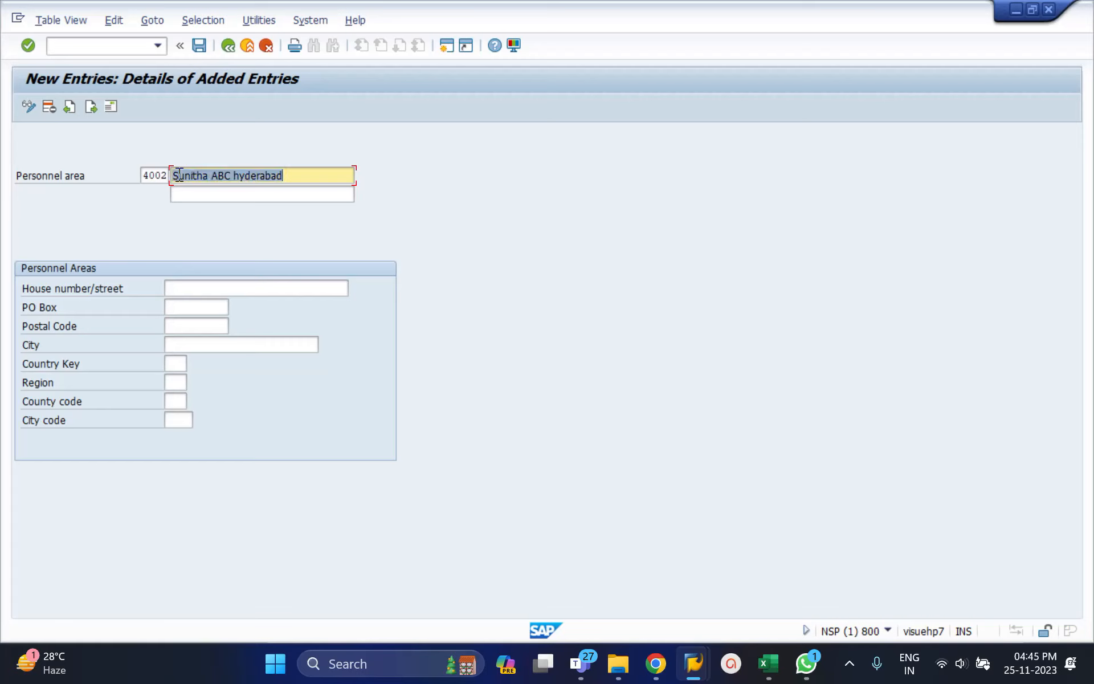
{"action": "key", "text": "ctrl+c"}
{"action": "key", "text": "Tab"}
{"action": "key", "text": "ctrl+v"}
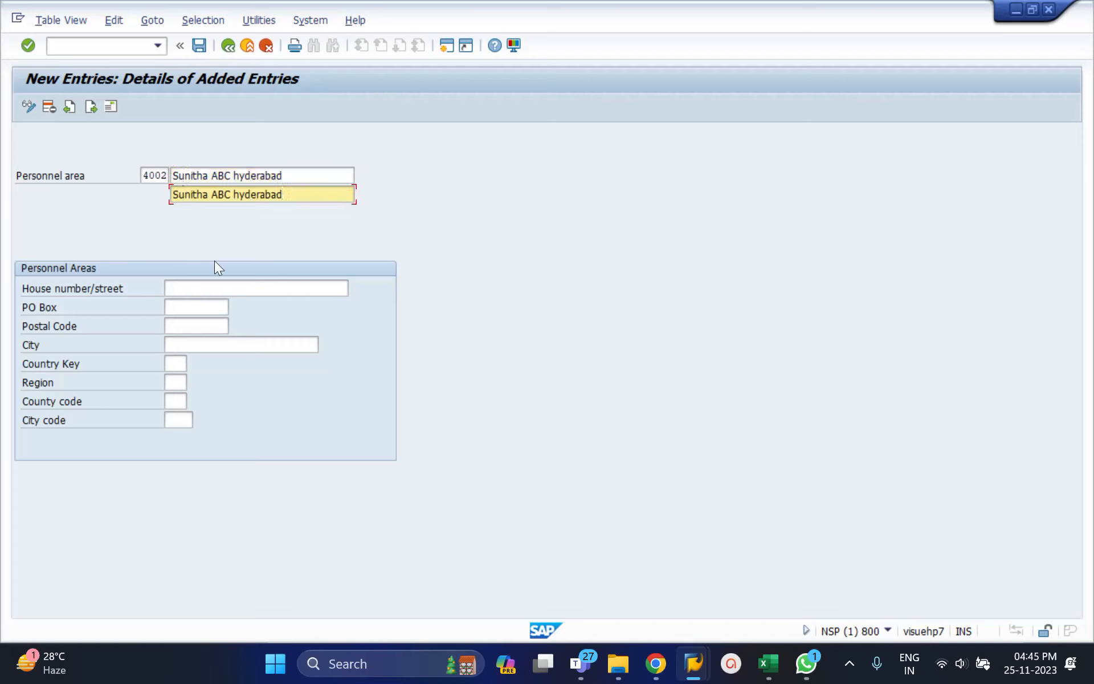
Enter Hyderabad as the personnel area's house number/street.
{"action": "left_click", "coordinate": [204, 282]}
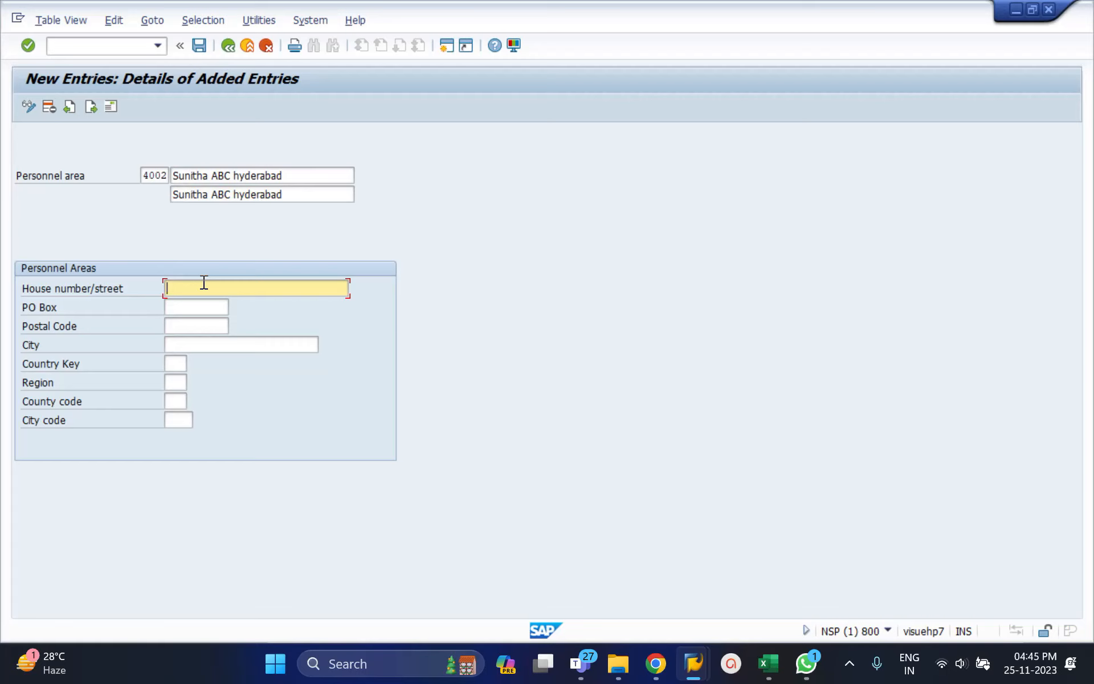
{"action": "type", "text": "HGyderabad"}
{"action": "key", "text": "BackSpace"}
{"action": "key", "text": "BackSpace"}
{"action": "key", "text": "BackSpace"}
{"action": "key", "text": "BackSpace"}
{"action": "key", "text": "BackSpace"}
{"action": "key", "text": "BackSpace"}
{"action": "key", "text": "BackSpace"}
{"action": "key", "text": "BackSpace"}
{"action": "key", "text": "BackSpace"}
{"action": "key", "text": "BackSpace"}
{"action": "type", "text": "yderabad"}
Fill in the personnel area's postal code and set its city to Hyderabad.
{"action": "key", "text": "Tab"}
{"action": "key", "text": "Tab"}
{"action": "type", "text": "5000013"}
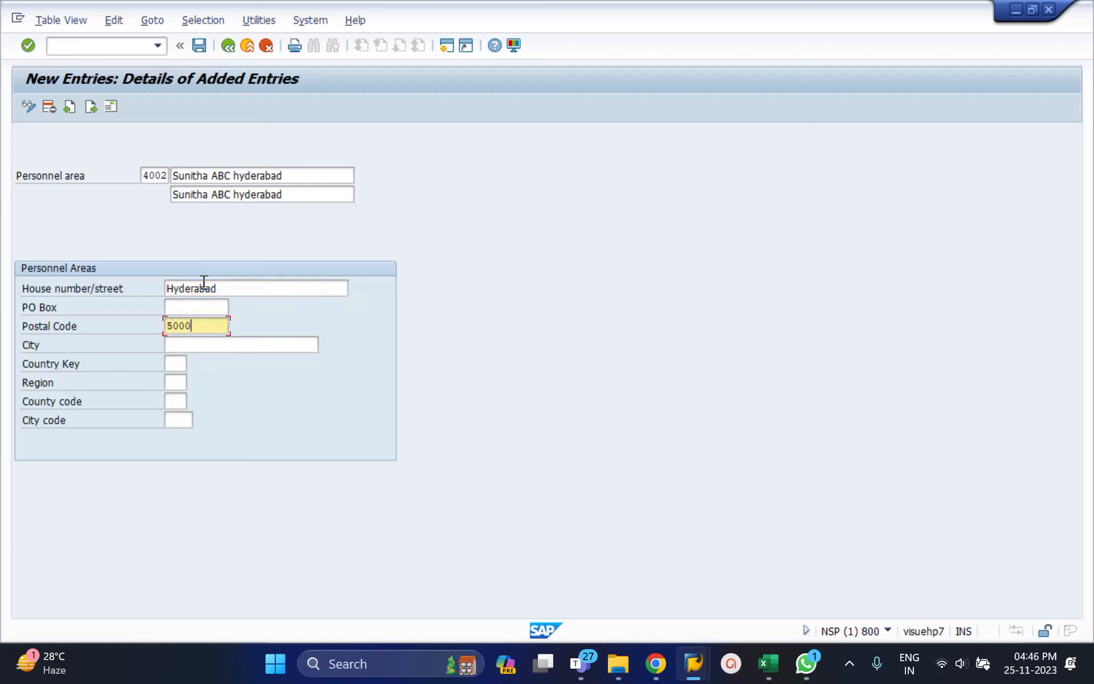
{"action": "key", "text": "BackSpace"}
{"action": "key", "text": "BackSpace"}
{"action": "key", "text": "BackSpace"}
{"action": "type", "text": "13"}
{"action": "key", "text": "Tab"}
{"action": "type", "text": "Hyderabad"}
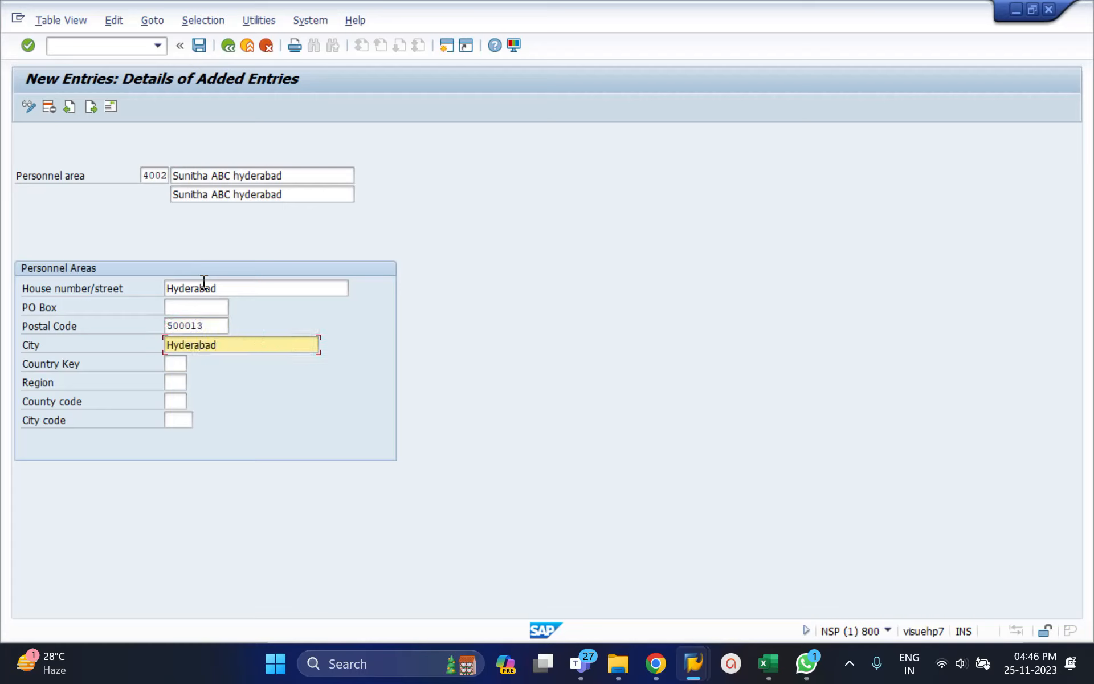
{"action": "key", "text": "Tab"}
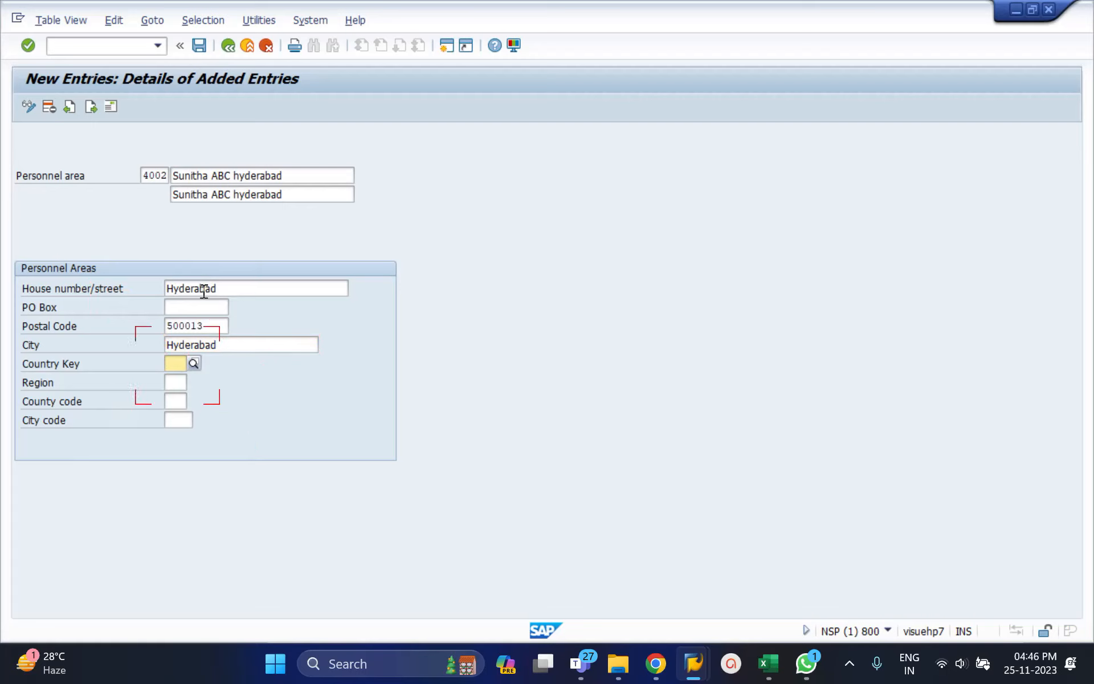
Replace the house number/street entry of personnel area 4002 with the actual house number.
{"action": "double_click", "coordinate": [205, 288]}
{"action": "key", "text": "BackSpace"}
{"action": "type", "text": "7"}
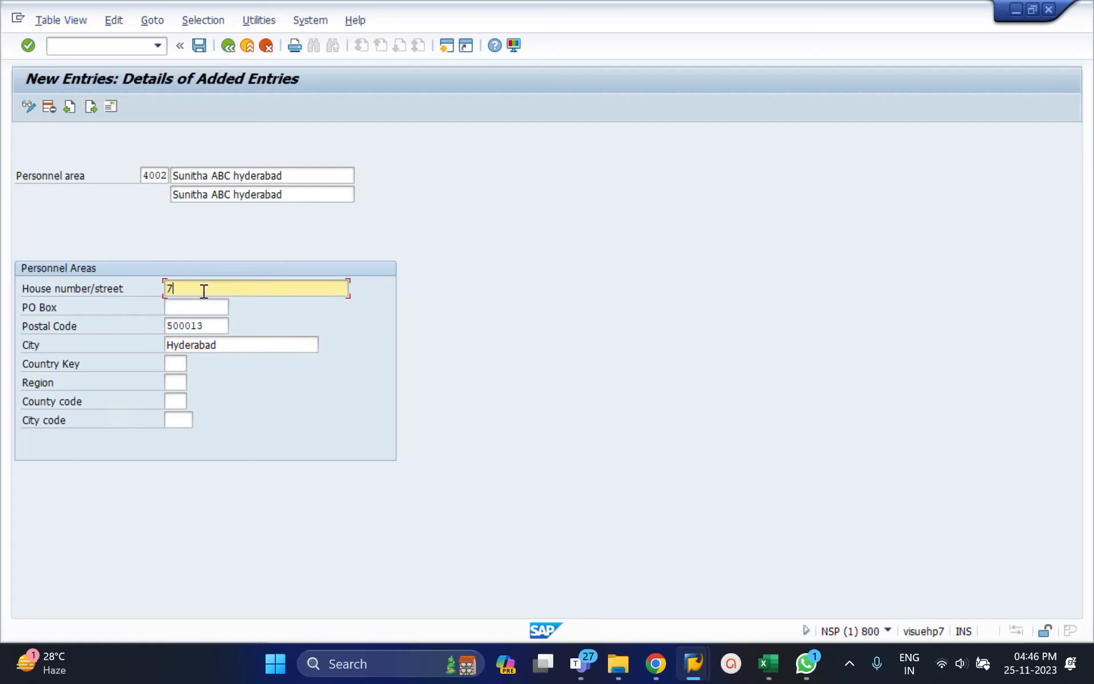
{"action": "type", "text": "-025"}
Set the personnel area's country key to IN and choose region TG (Telangana) from the value list.
{"action": "left_click", "coordinate": [174, 363]}
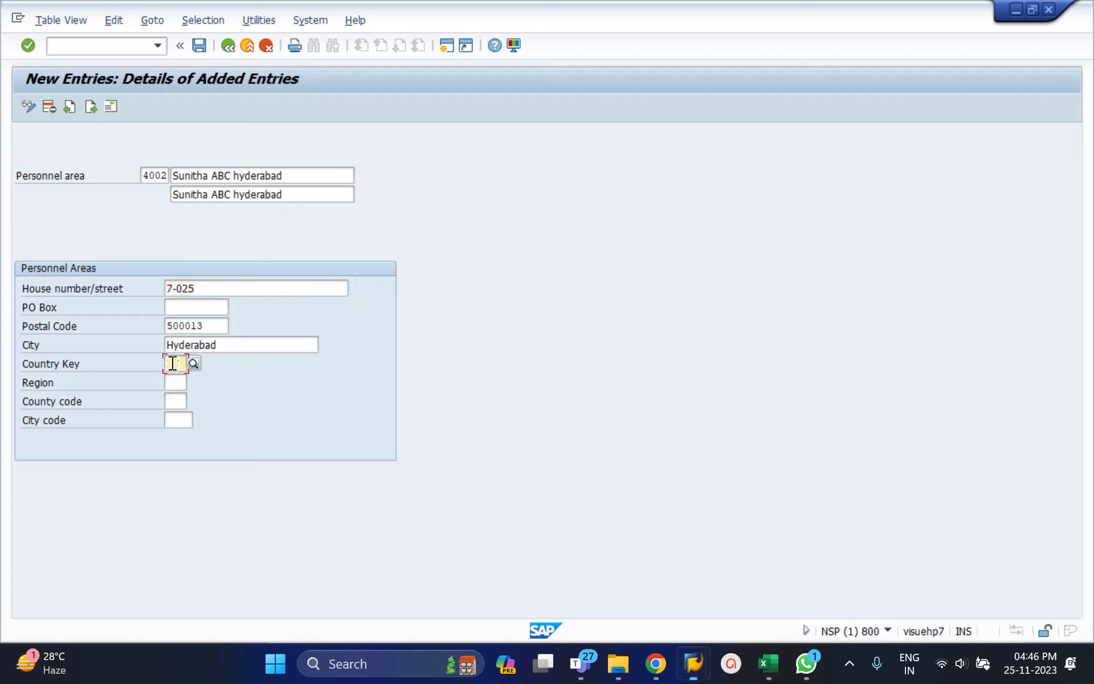
{"action": "type", "text": "IN"}
{"action": "key", "text": "Tab"}
{"action": "left_click", "coordinate": [196, 382]}
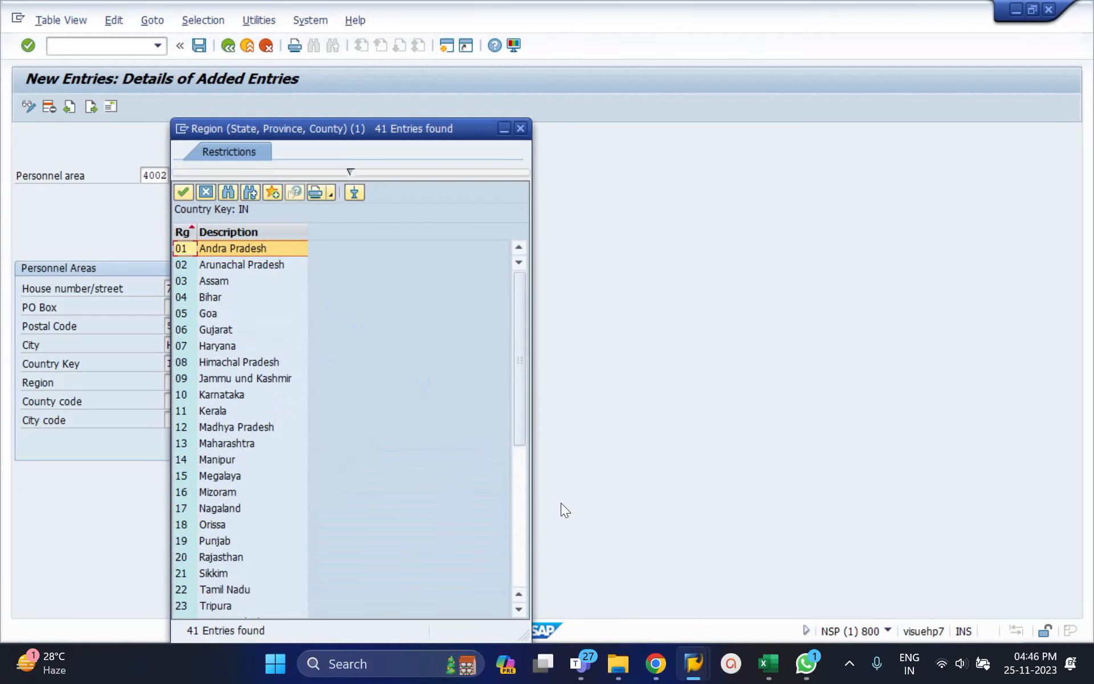
{"action": "left_click", "coordinate": [523, 527]}
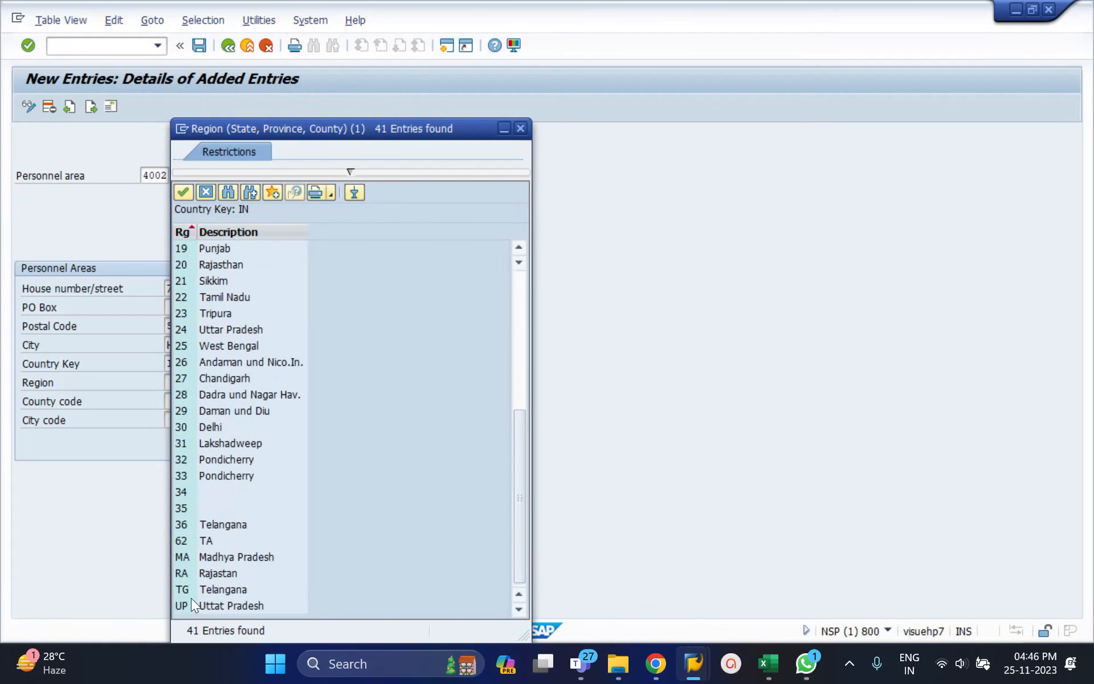
{"action": "double_click", "coordinate": [206, 590]}
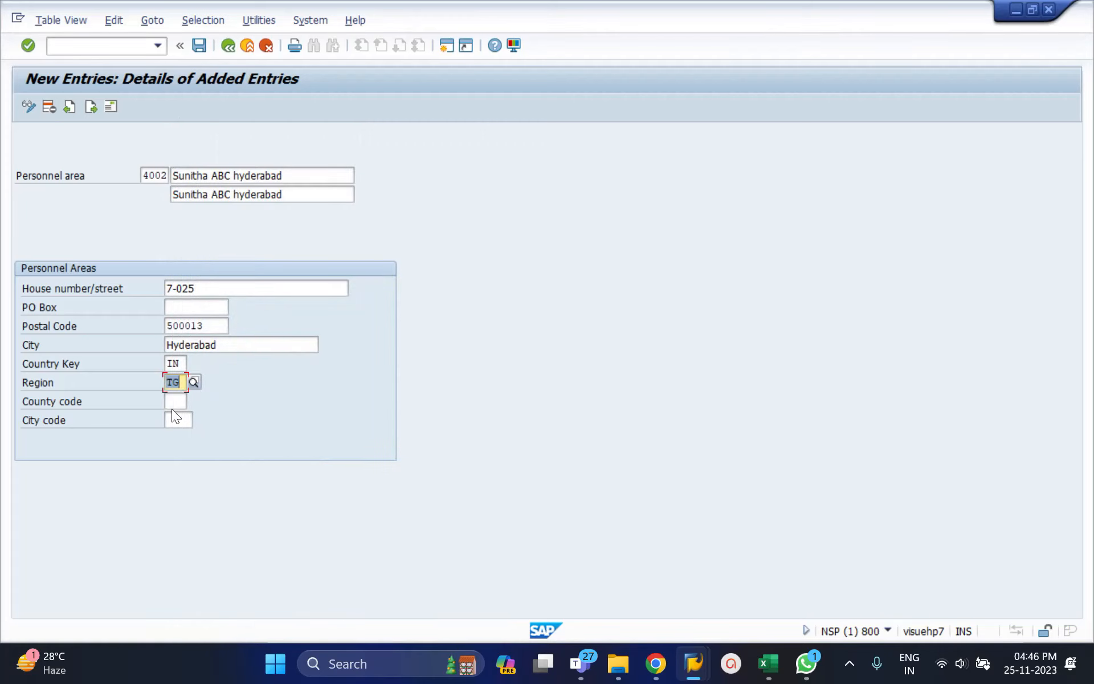
Look up the available county code and city code values for personnel area 4002.
{"action": "left_click", "coordinate": [174, 404]}
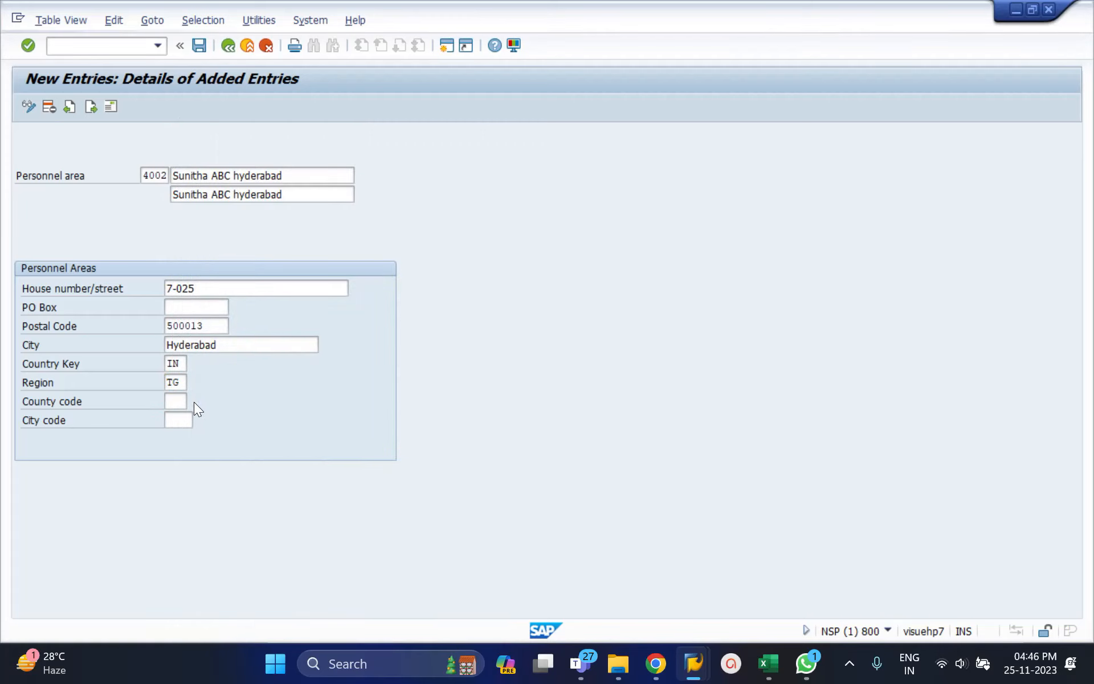
{"action": "left_click", "coordinate": [193, 401]}
{"action": "key", "text": "Return"}
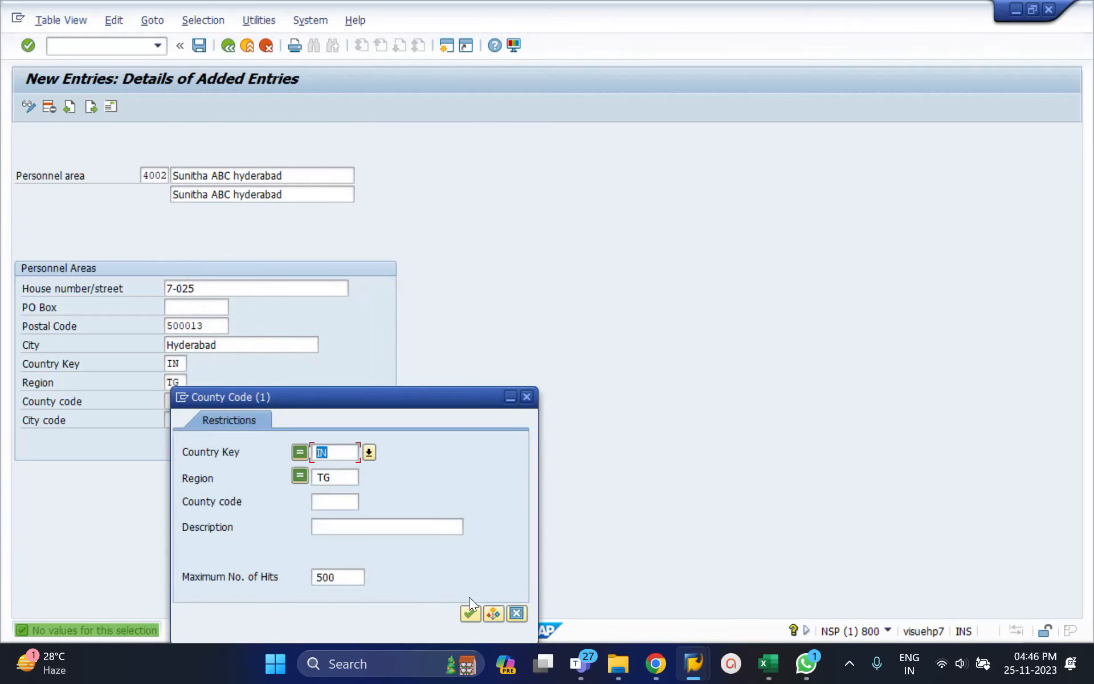
{"action": "left_click", "coordinate": [525, 399]}
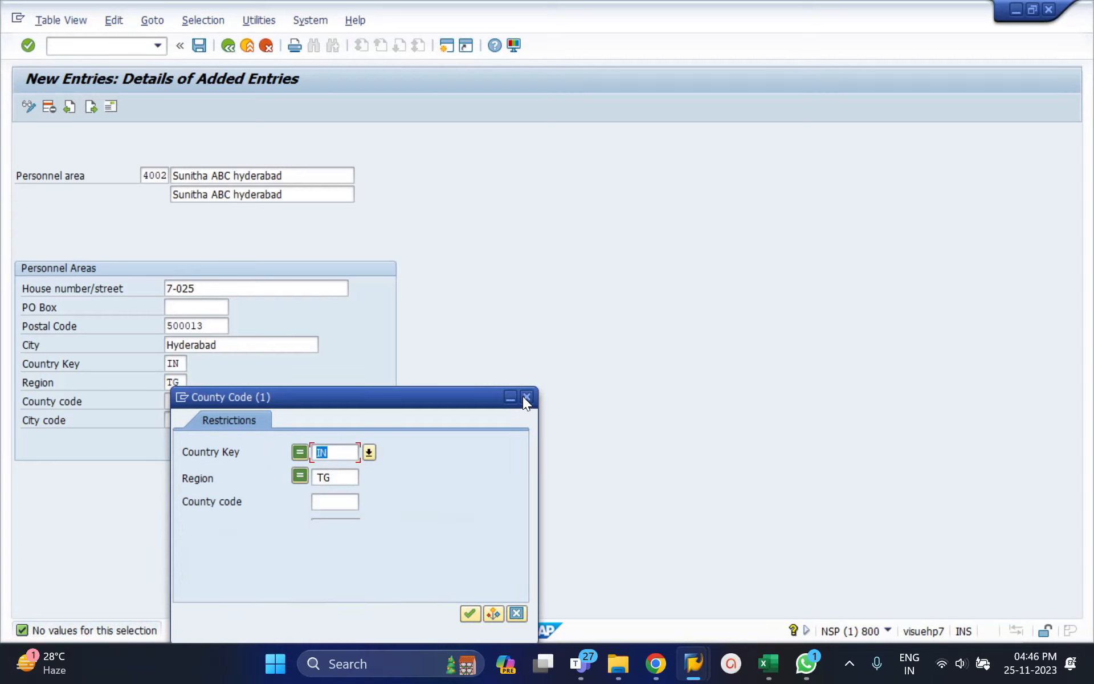
{"action": "left_click", "coordinate": [178, 422]}
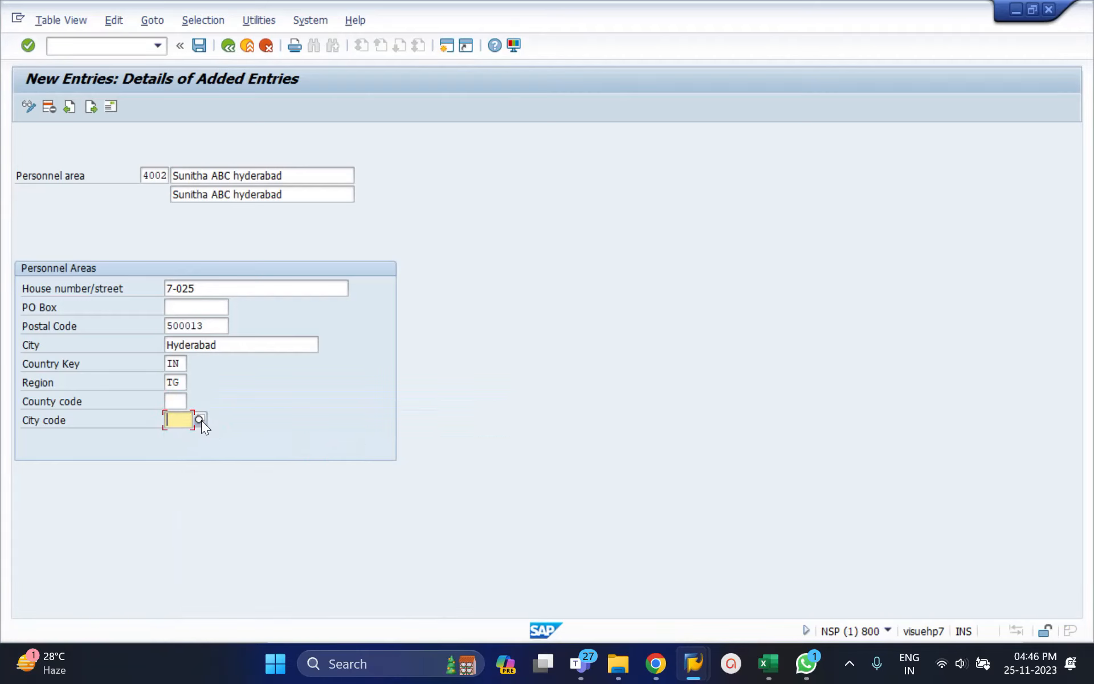
{"action": "left_click", "coordinate": [200, 420]}
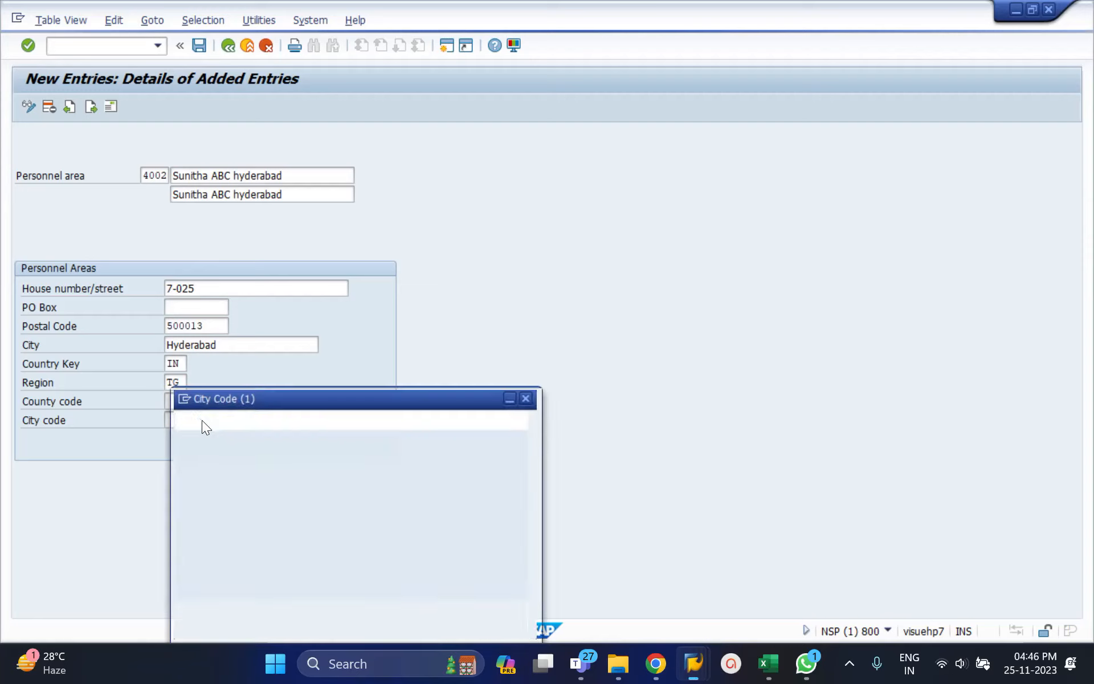
{"action": "left_click", "coordinate": [529, 397]}
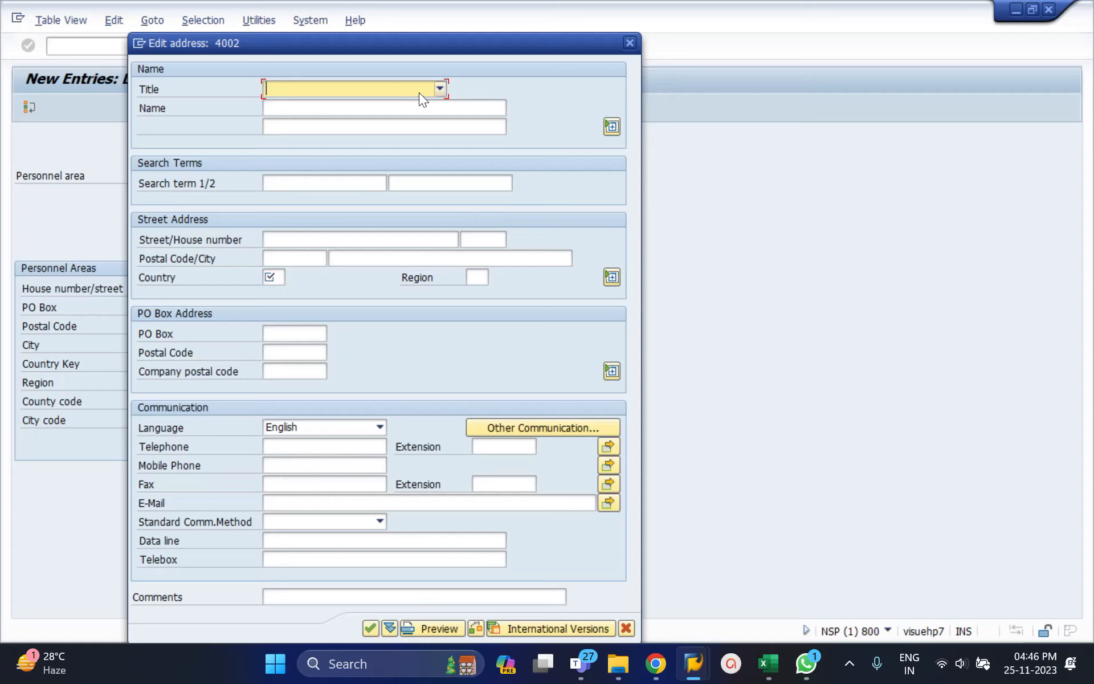
Leave the title blank and enter the company name ending in ABC Hyderabad as personnel area 4002's address name.
{"action": "left_click", "coordinate": [439, 88]}
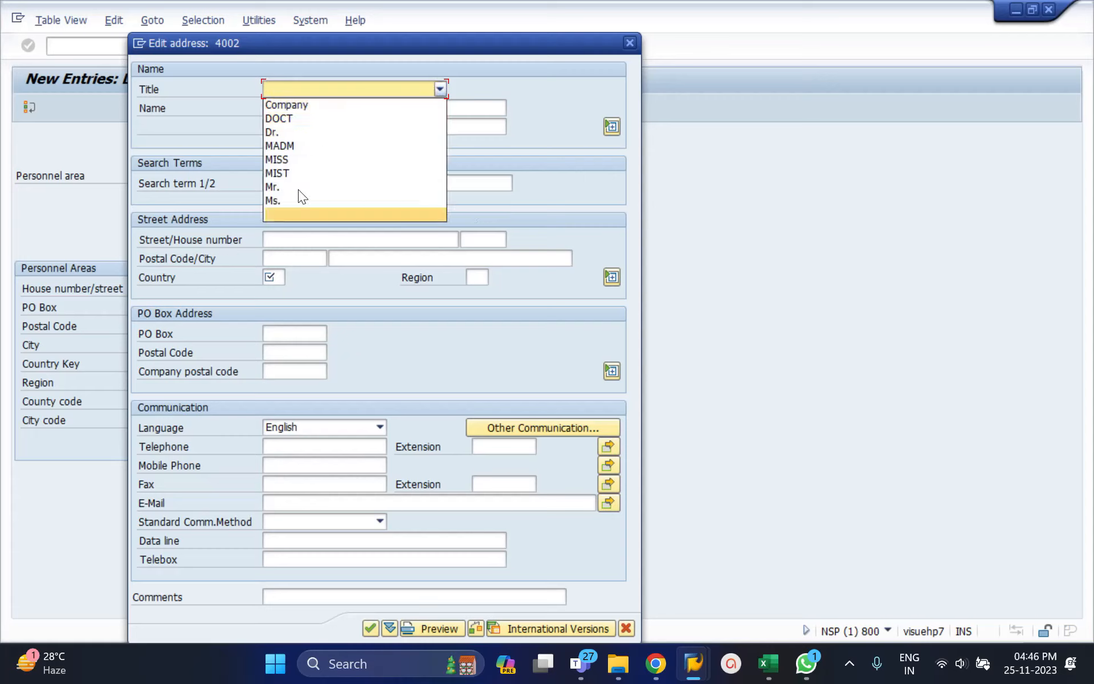
{"action": "left_click", "coordinate": [293, 211]}
{"action": "left_click", "coordinate": [307, 109]}
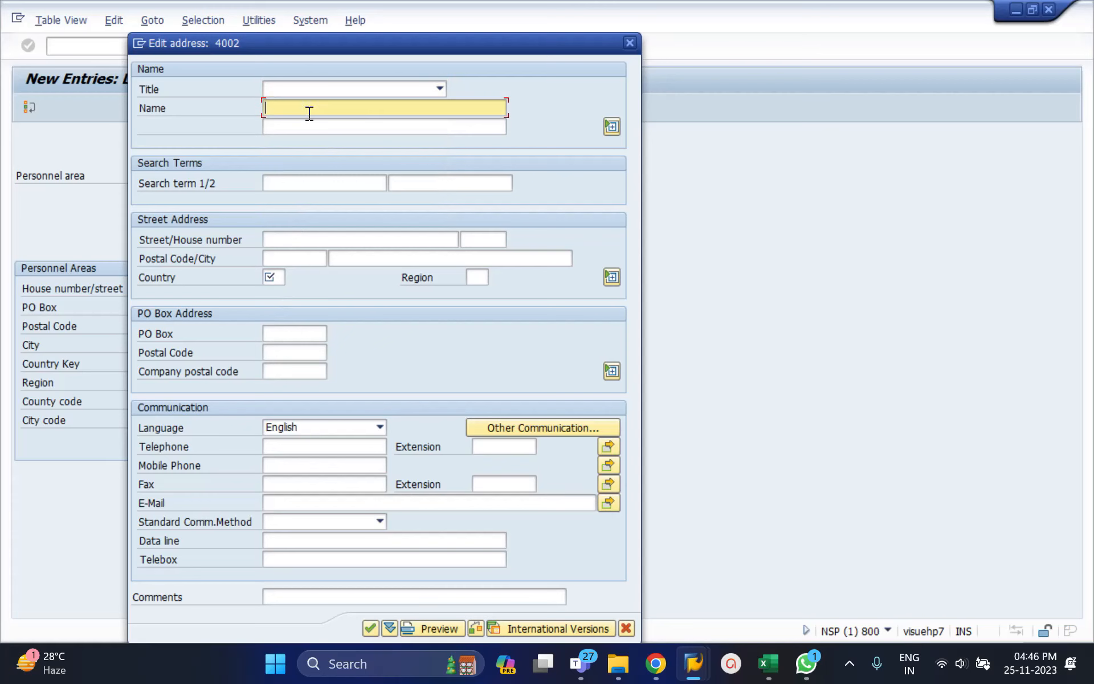
{"action": "left_click_drag", "start_coordinate": [390, 40], "coordinate": [639, 32]}
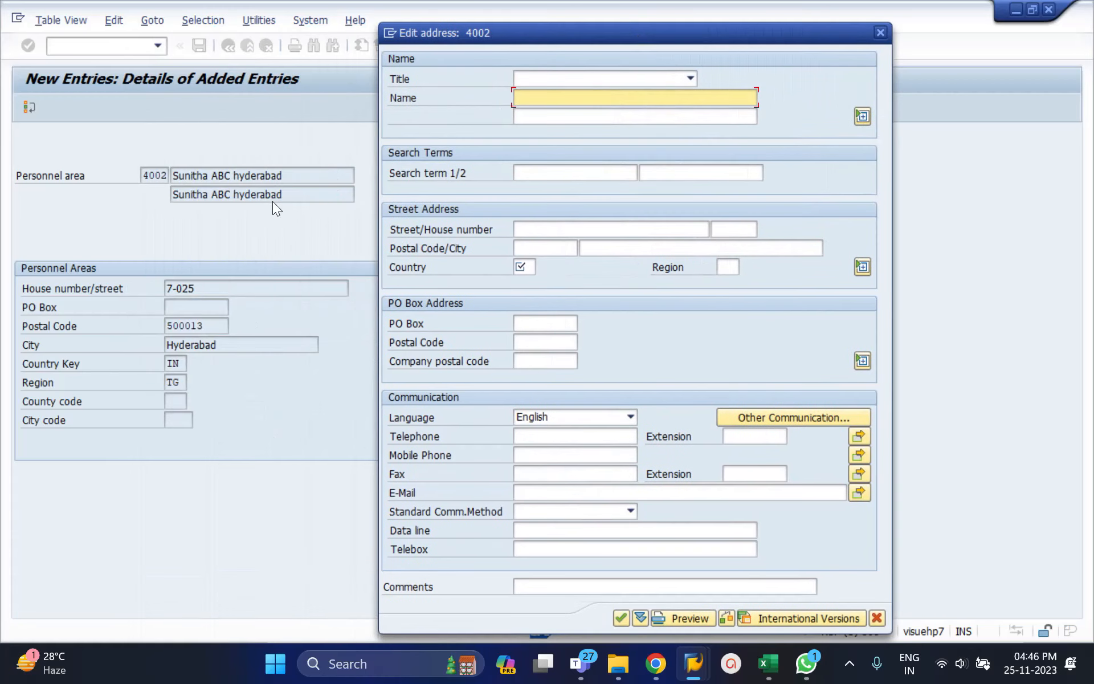
{"action": "type", "text": "Suni"}
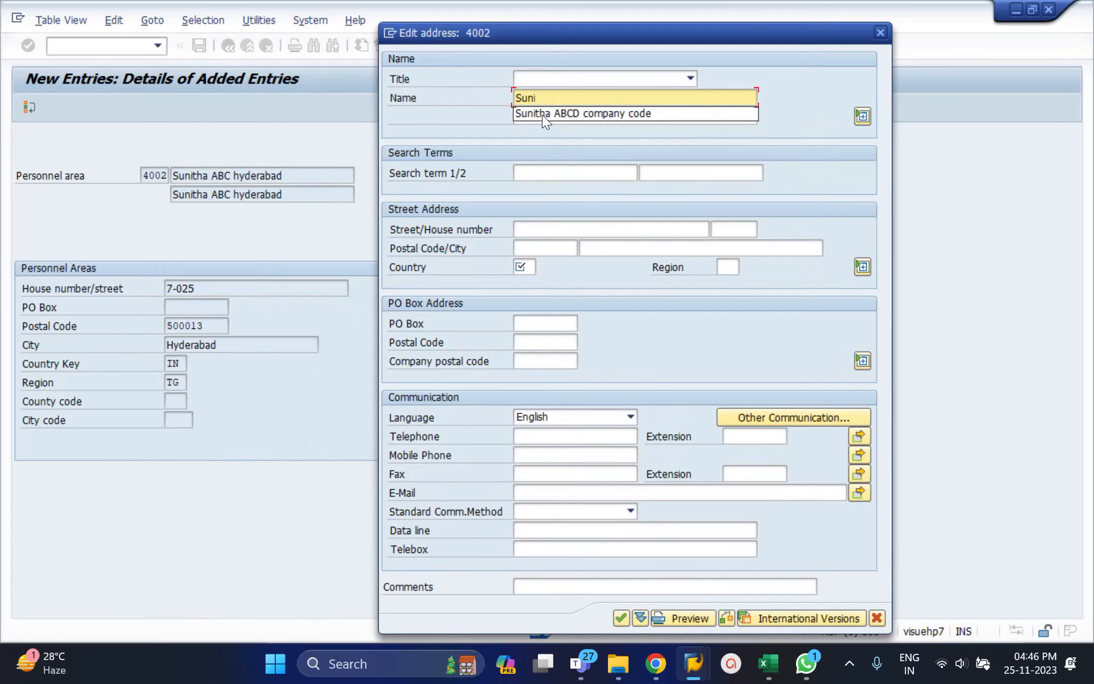
{"action": "type", "text": "th"}
{"action": "left_click", "coordinate": [542, 115]}
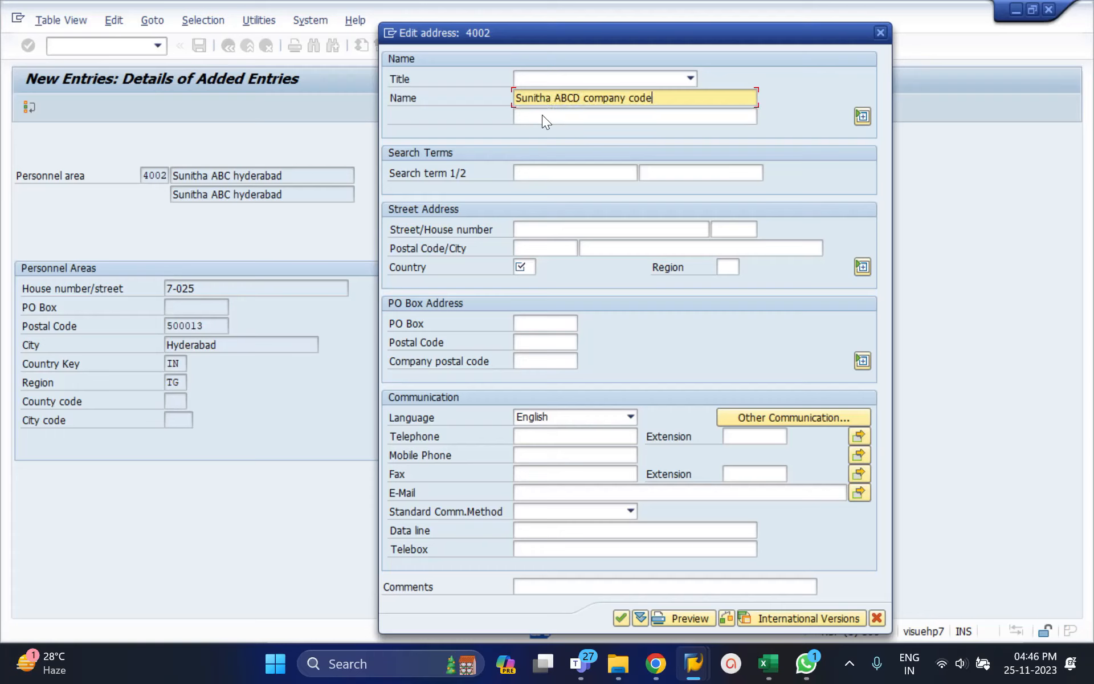
{"action": "left_click", "coordinate": [579, 98]}
{"action": "key", "text": "BackSpace"}
{"action": "key", "text": "BackSpace"}
{"action": "key", "text": "BackSpace"}
{"action": "key", "text": "BackSpace"}
{"action": "key", "text": "BackSpace"}
{"action": "key", "text": "BackSpace"}
{"action": "key", "text": "BackSpace"}
{"action": "key", "text": "BackSpace"}
{"action": "key", "text": "BackSpace"}
{"action": "key", "text": "BackSpace"}
{"action": "key", "text": "BackSpace"}
{"action": "key", "text": "BackSpace"}
{"action": "type", "text": "Hyderabad"}
Set the address country to IN and save personnel area 4002 under the "Company code" customizing request.
{"action": "left_click", "coordinate": [523, 267]}
{"action": "type", "text": "IN"}
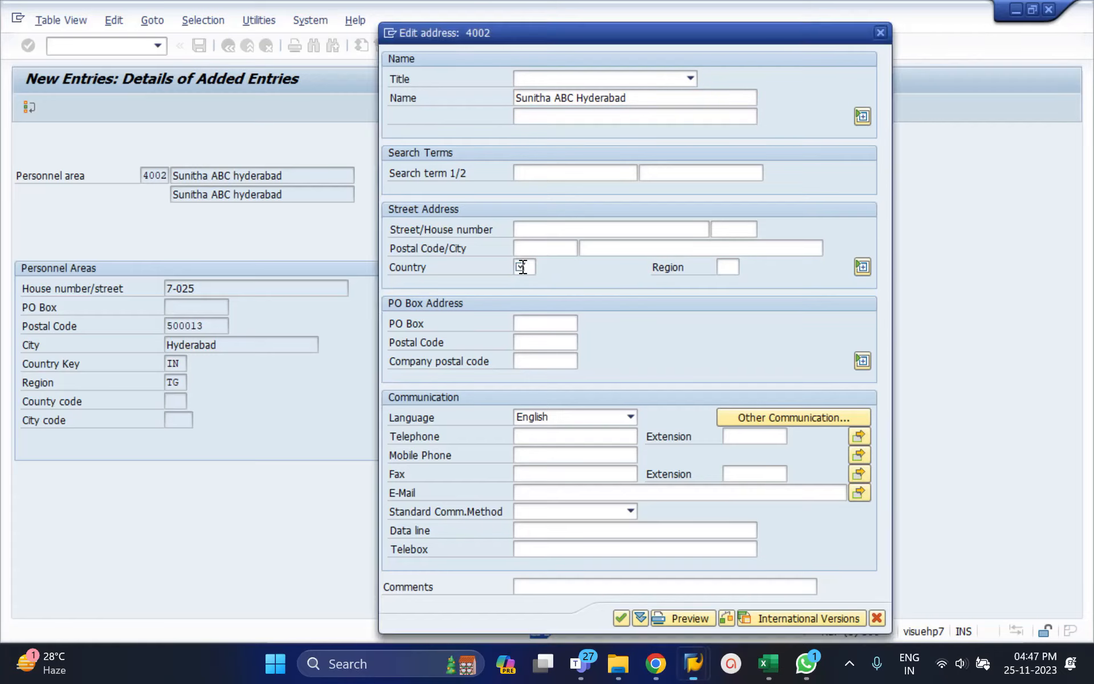
{"action": "key", "text": "Return"}
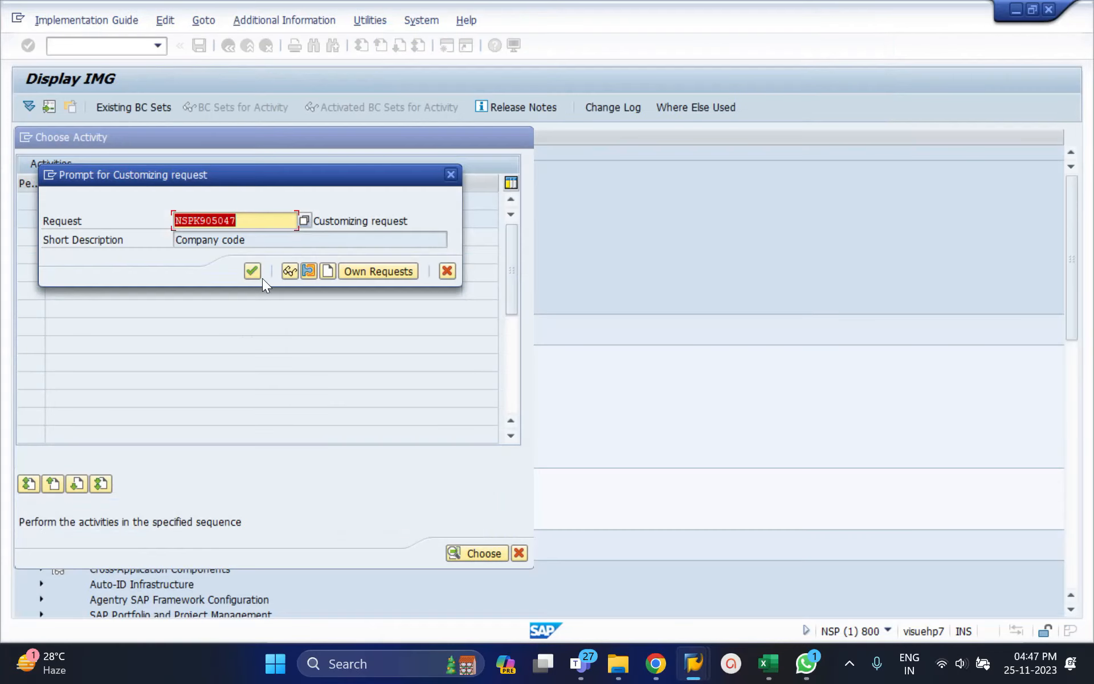
{"action": "left_click", "coordinate": [255, 275]}
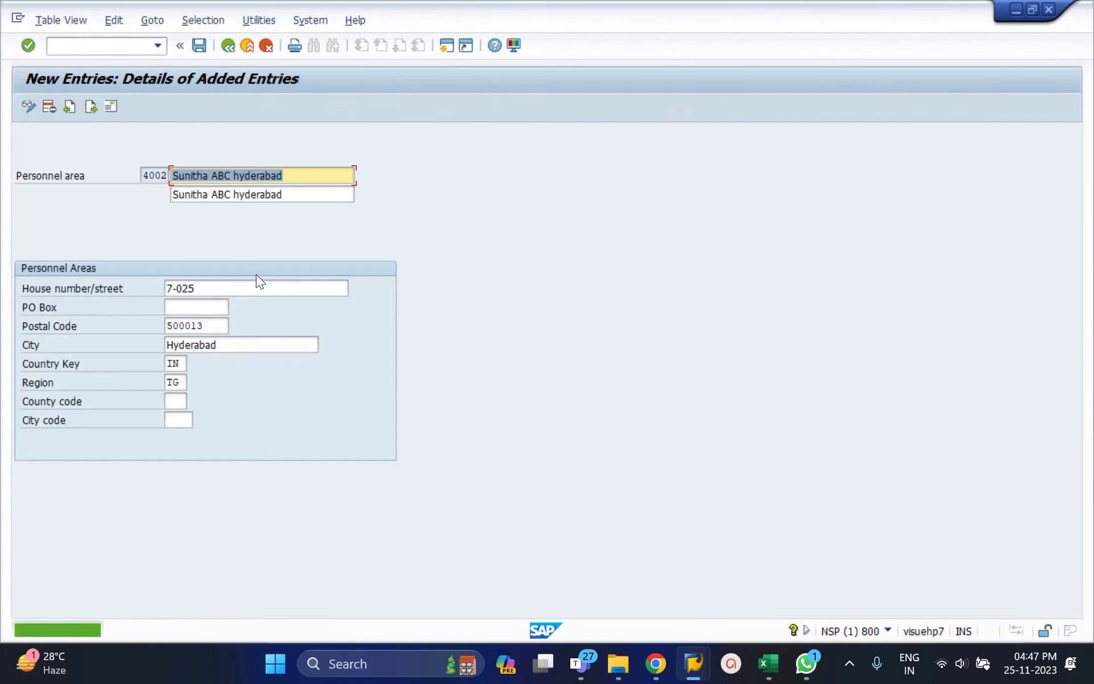
Return to the personnel areas overview and start a copy of entry 4002.
{"action": "left_click", "coordinate": [227, 45]}
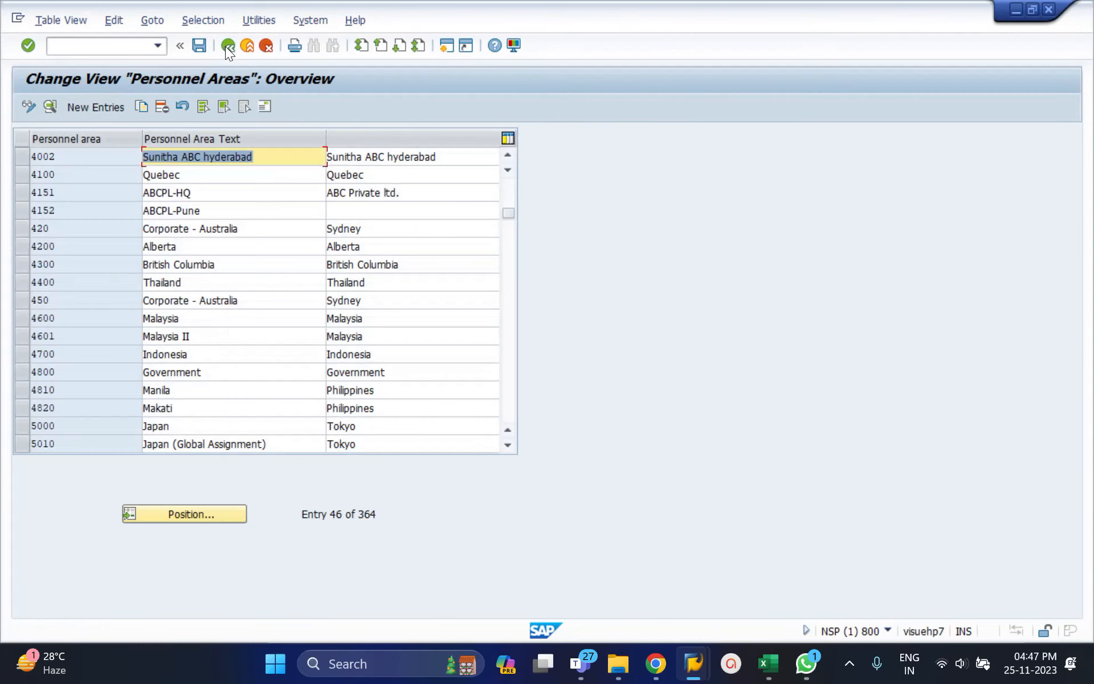
{"action": "left_click", "coordinate": [21, 152]}
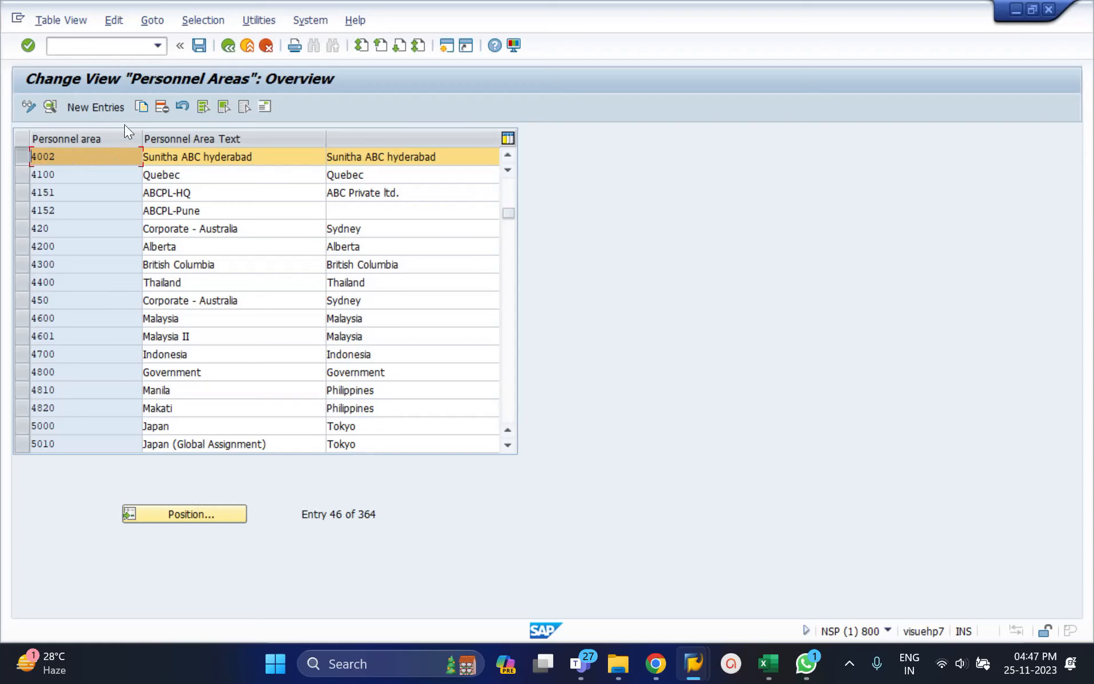
{"action": "left_click", "coordinate": [141, 106]}
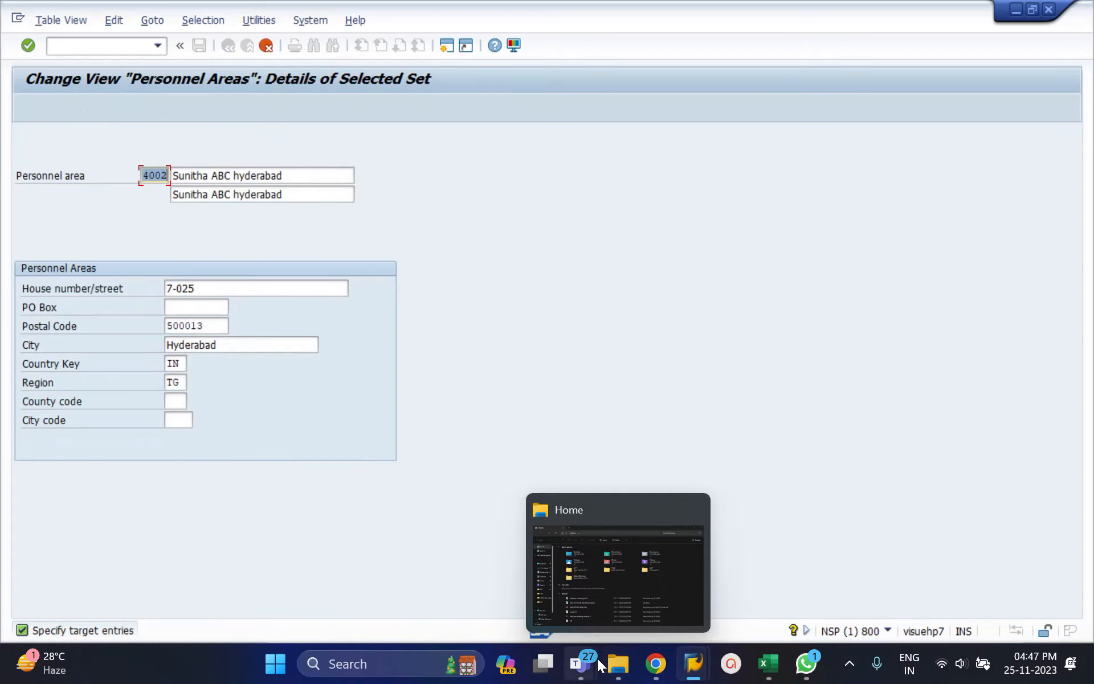
{"action": "mouse_move", "coordinate": [581, 663]}
{"action": "left_click", "coordinate": [738, 548]}
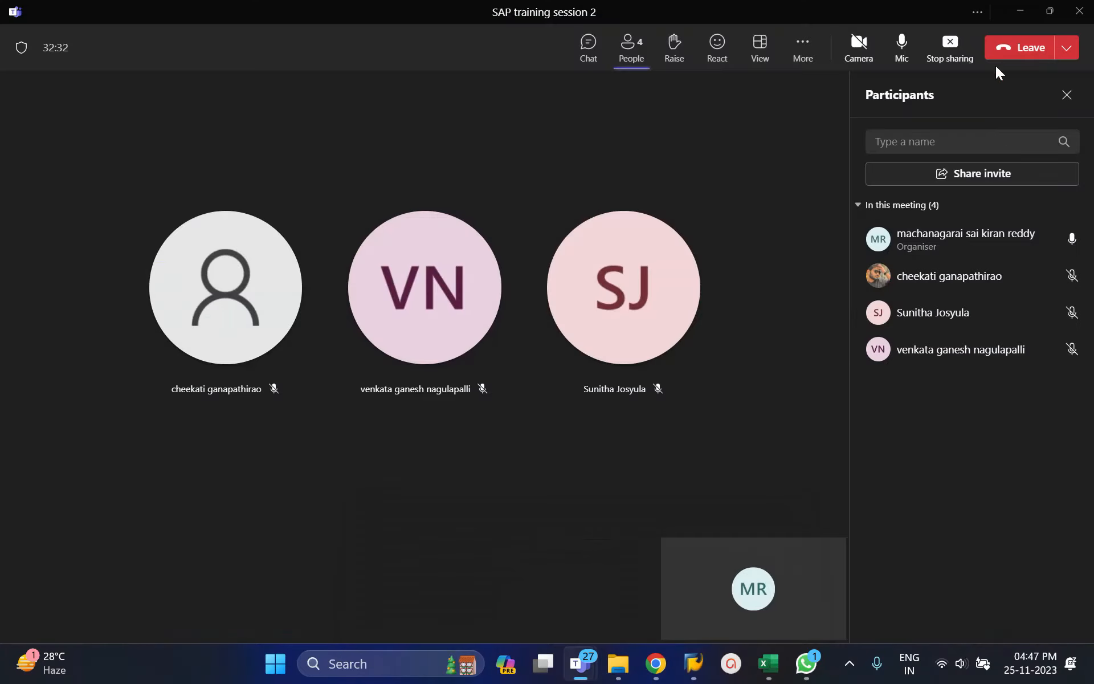
{"action": "left_click", "coordinate": [1020, 11]}
Replace hyderabad with Bangalore in both text lines of the copied personnel area.
{"action": "left_click", "coordinate": [307, 173]}
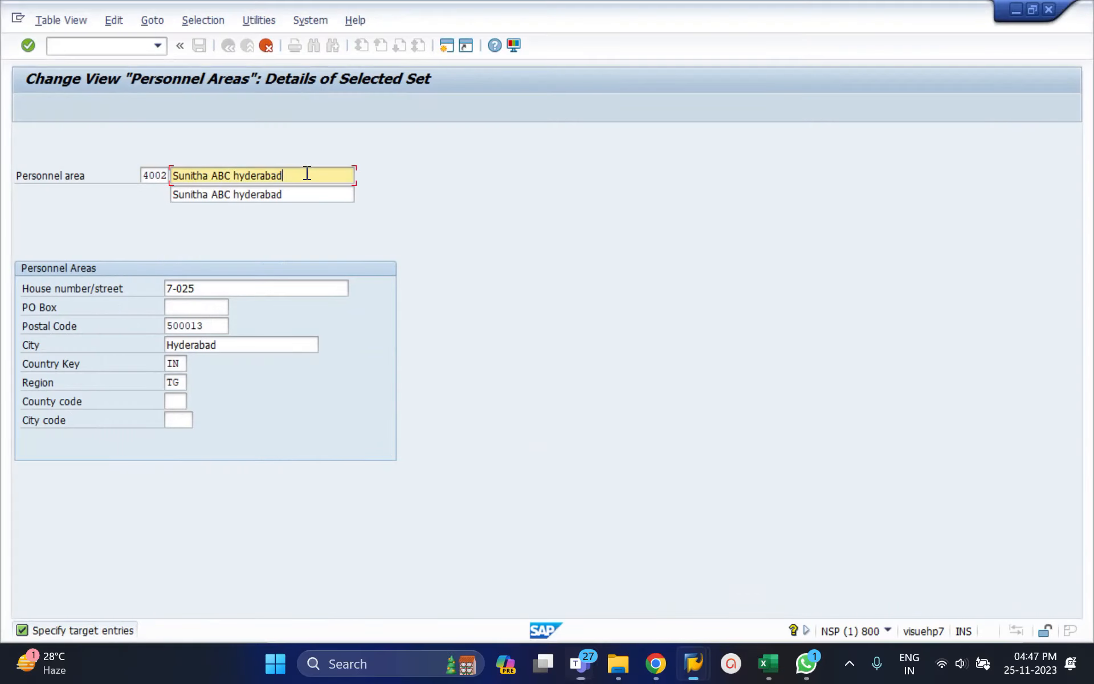
{"action": "key", "text": "BackSpace"}
{"action": "key", "text": "BackSpace"}
{"action": "key", "text": "BackSpace"}
{"action": "key", "text": "BackSpace"}
{"action": "key", "text": "BackSpace"}
{"action": "key", "text": "BackSpace"}
{"action": "key", "text": "BackSpace"}
{"action": "key", "text": "BackSpace"}
{"action": "key", "text": "BackSpace"}
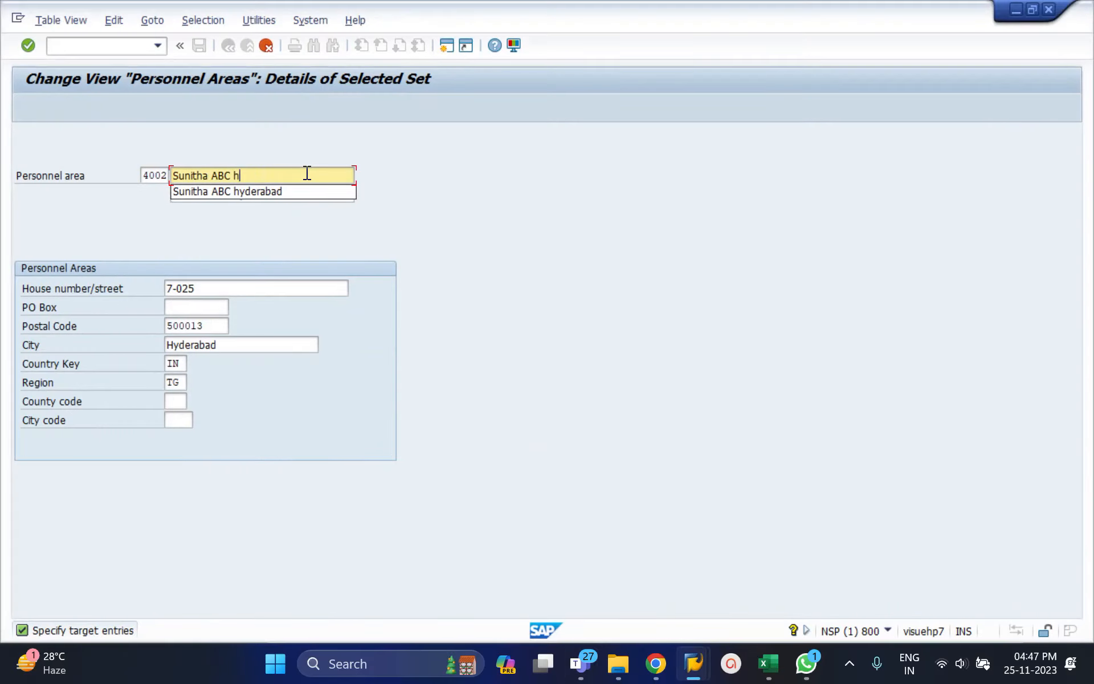
{"action": "type", "text": "Bangalore"}
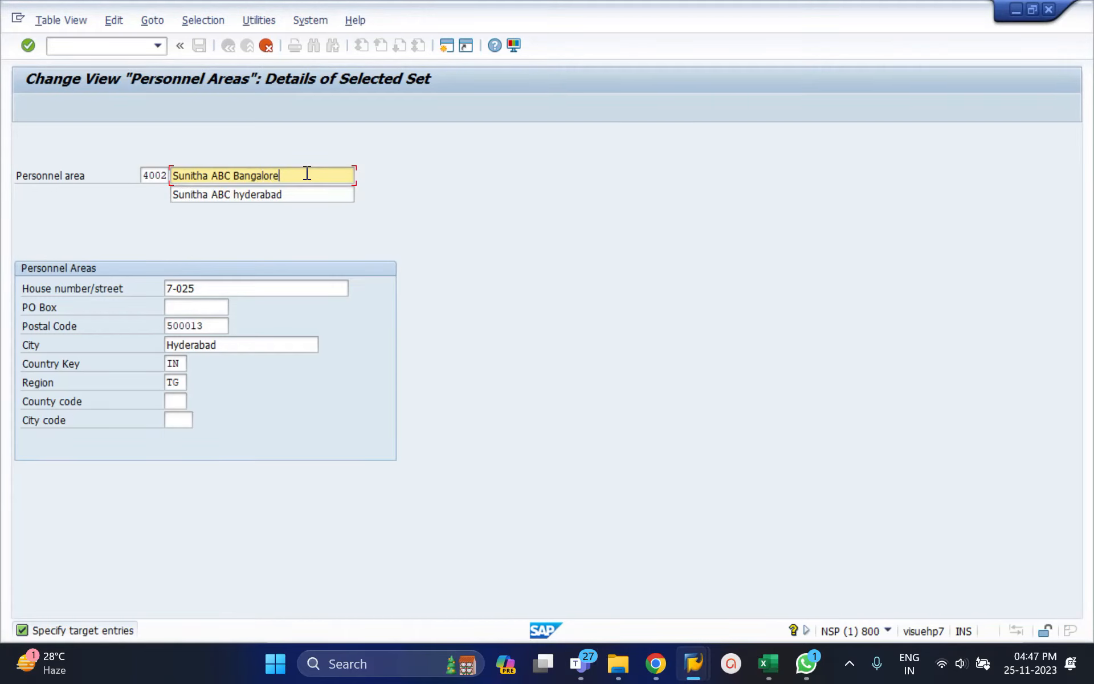
{"action": "left_click", "coordinate": [286, 196]}
{"action": "key", "text": "BackSpace"}
{"action": "key", "text": "BackSpace"}
{"action": "key", "text": "BackSpace"}
{"action": "key", "text": "BackSpace"}
{"action": "key", "text": "BackSpace"}
{"action": "key", "text": "BackSpace"}
{"action": "key", "text": "BackSpace"}
{"action": "key", "text": "BackSpace"}
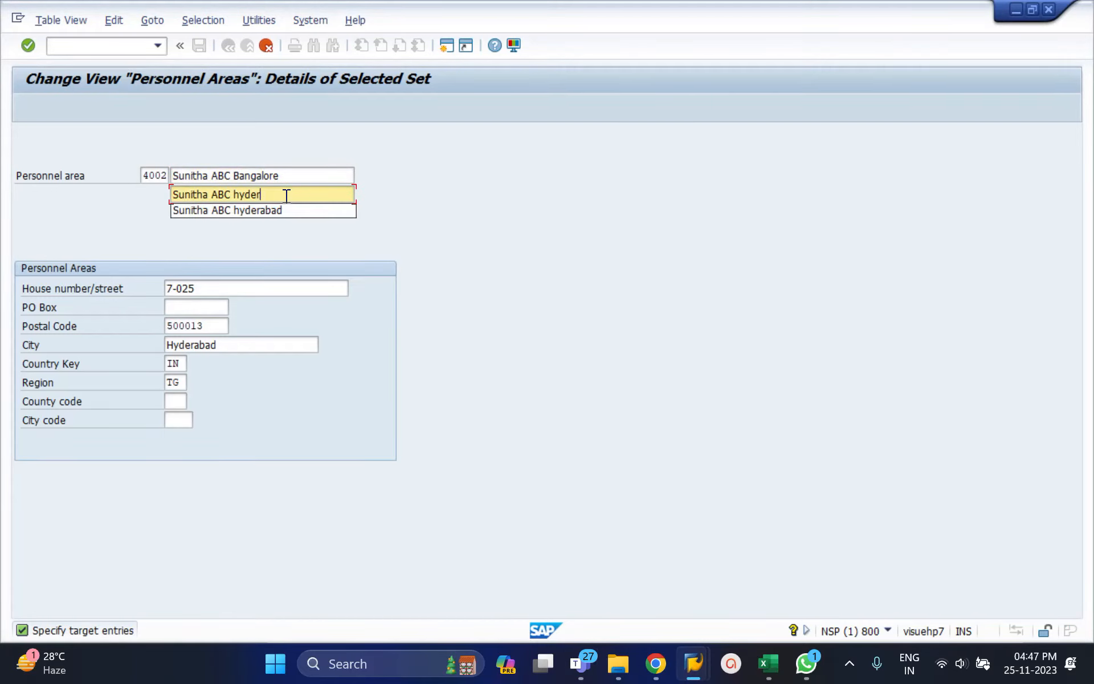
{"action": "key", "text": "BackSpace"}
{"action": "type", "text": "Bang"}
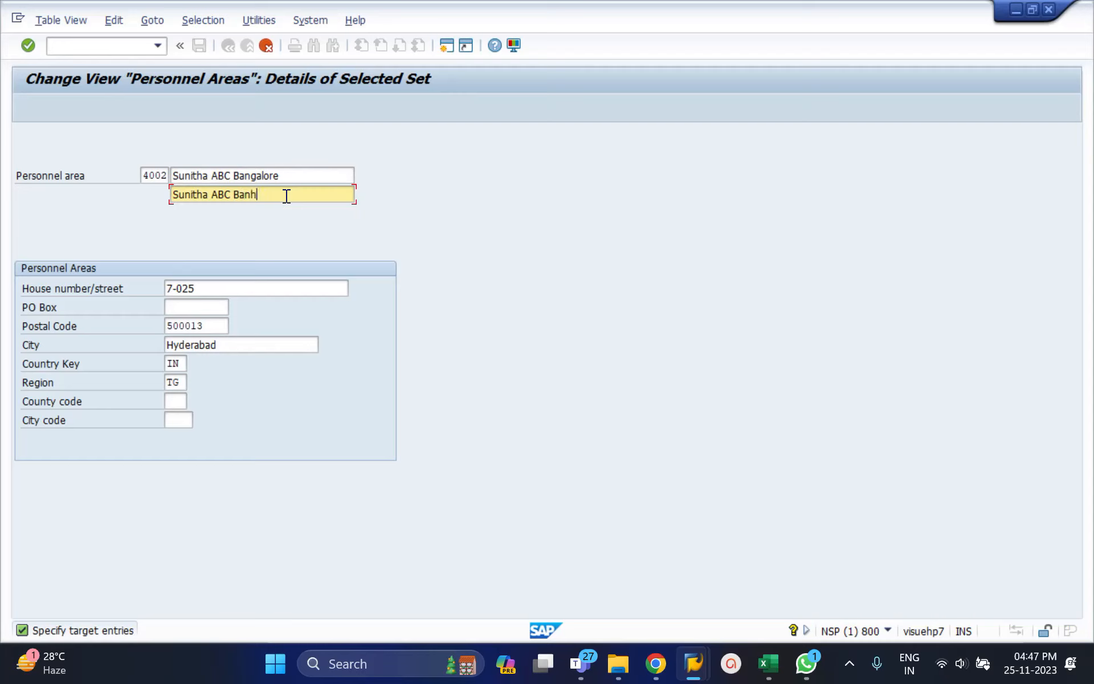
{"action": "type", "text": "alore"}
Change the ending of the copied personnel area's house number and of its postal code.
{"action": "left_click", "coordinate": [197, 289]}
{"action": "key", "text": "BackSpace"}
{"action": "type", "text": "678678"}
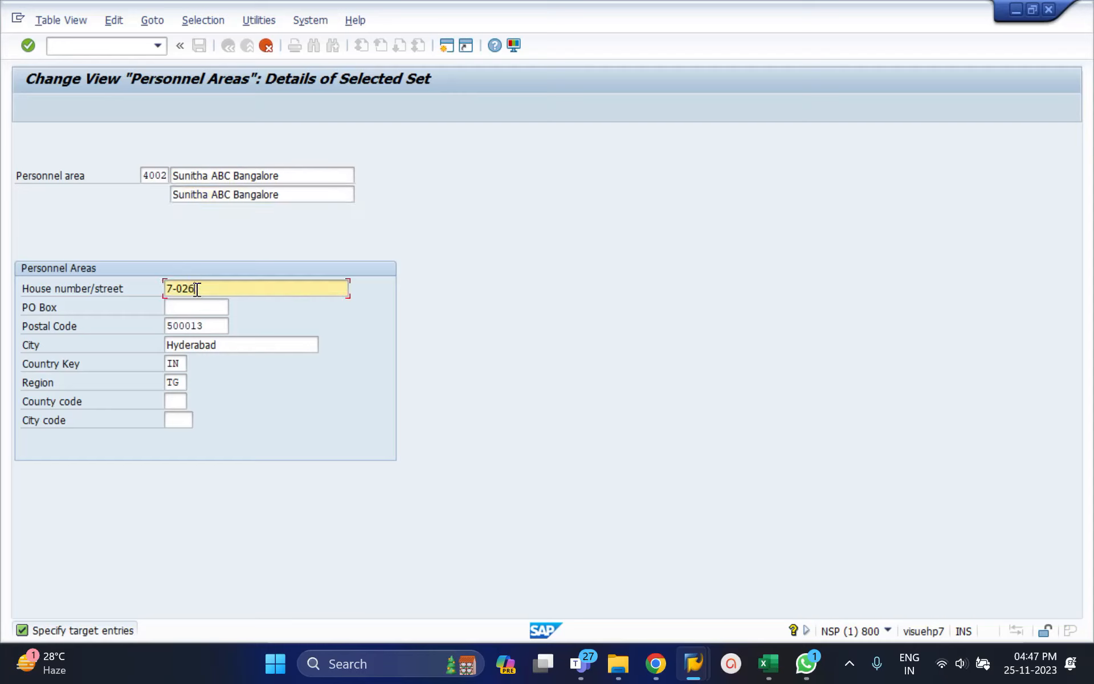
{"action": "left_click", "coordinate": [192, 326]}
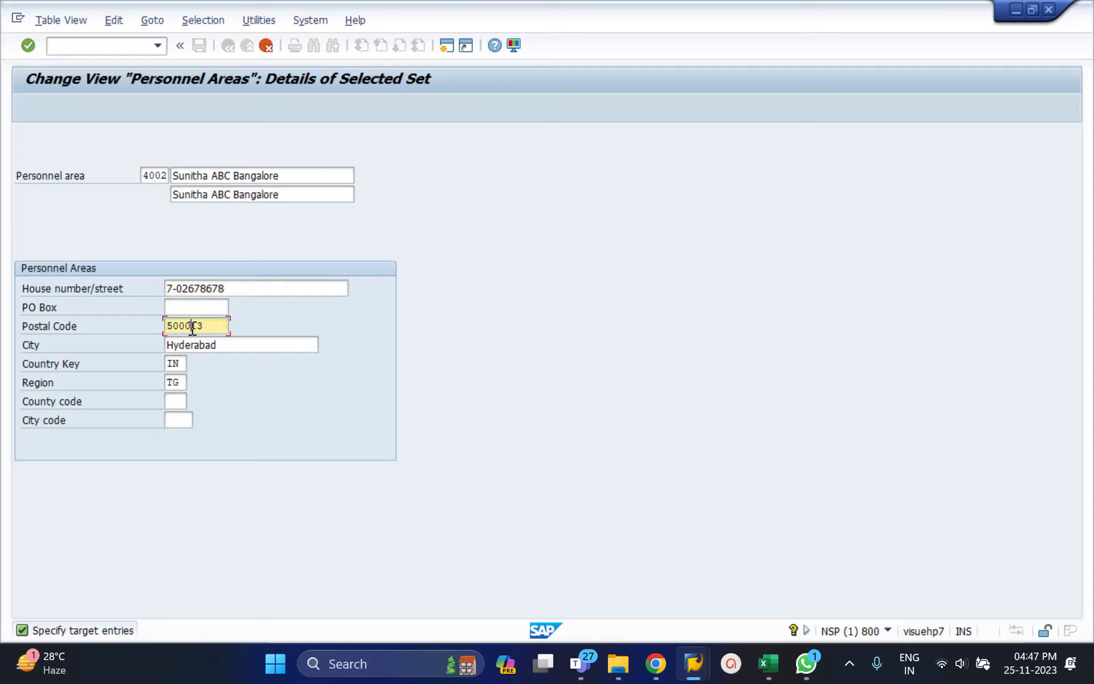
{"action": "key", "text": "BackSpace"}
{"action": "type", "text": "99"}
Set the copied personnel area's city to bangalore and choose region 10 (Karnataka) from the value list.
{"action": "left_click", "coordinate": [205, 345]}
{"action": "double_click", "coordinate": [204, 344]}
{"action": "type", "text": "bang"}
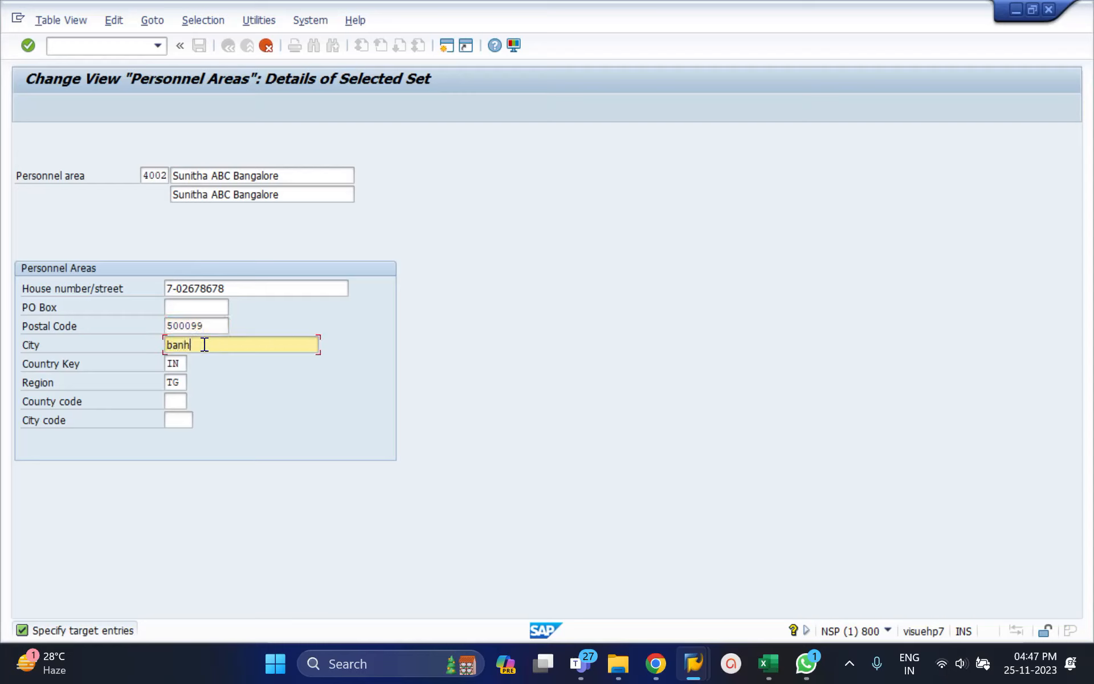
{"action": "type", "text": "alore"}
{"action": "double_click", "coordinate": [175, 381]}
{"action": "key", "text": "Delete"}
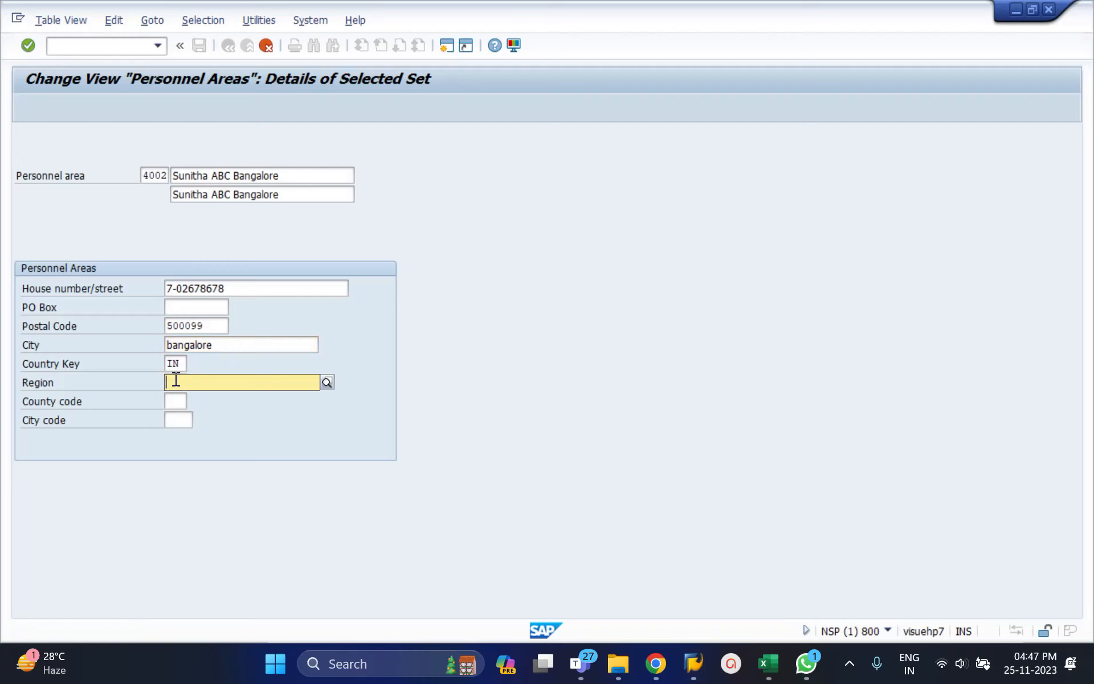
{"action": "left_click", "coordinate": [326, 385]}
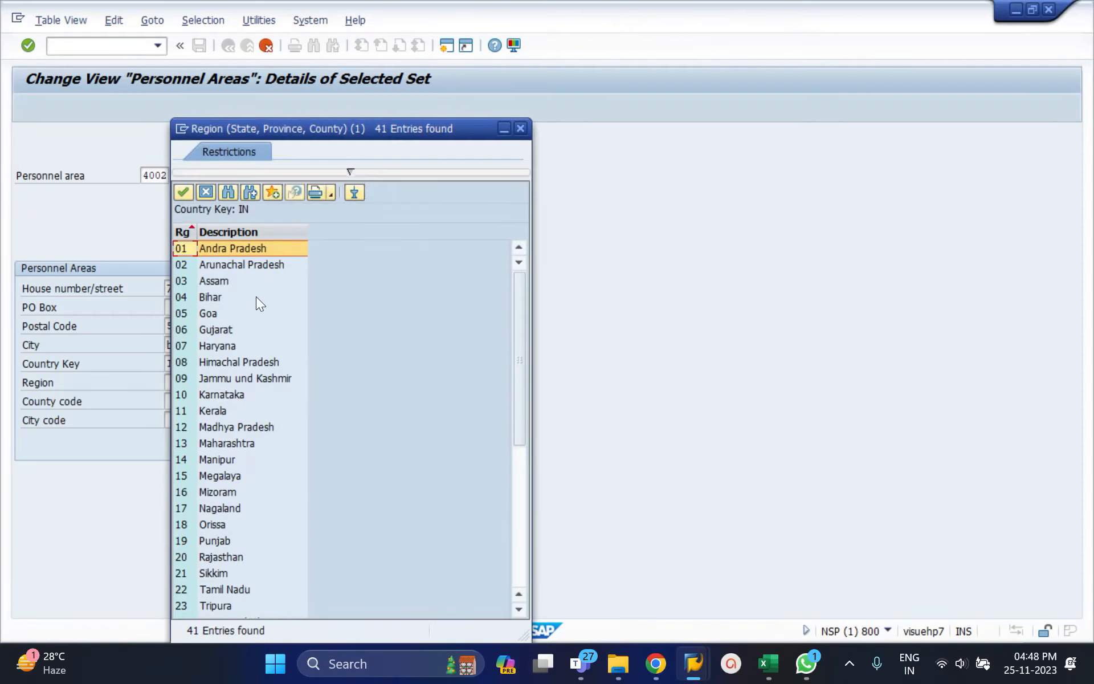
{"action": "double_click", "coordinate": [220, 394]}
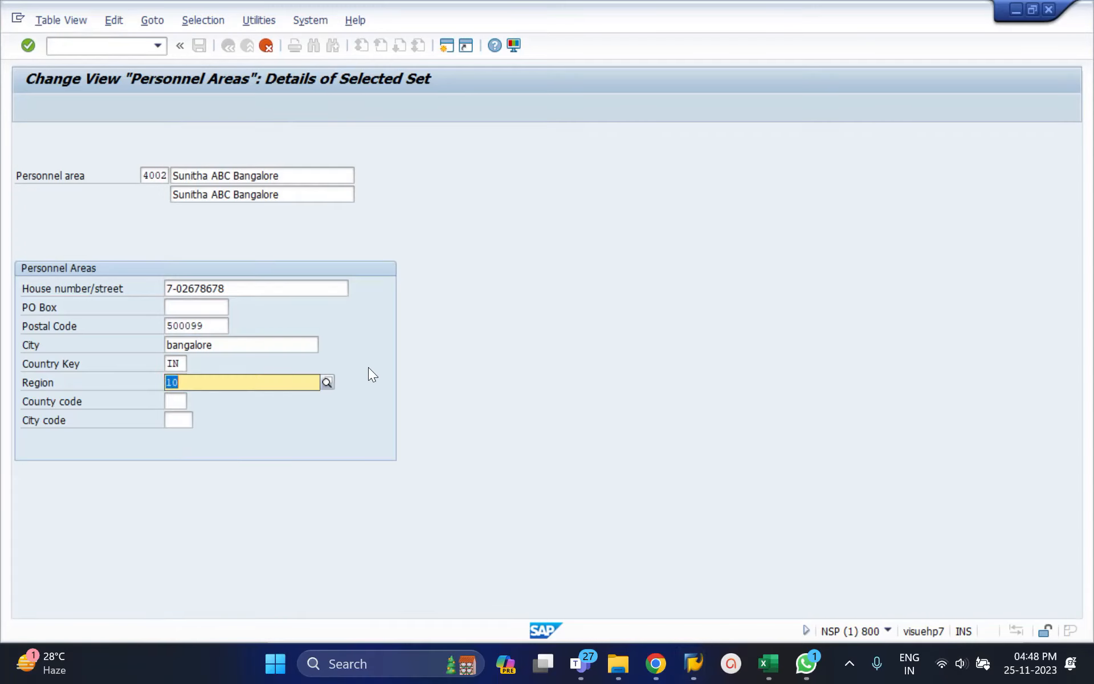
Change the copied entry's personnel area key to 4003 and confirm the entry.
{"action": "left_click", "coordinate": [424, 332]}
{"action": "key", "text": "Return"}
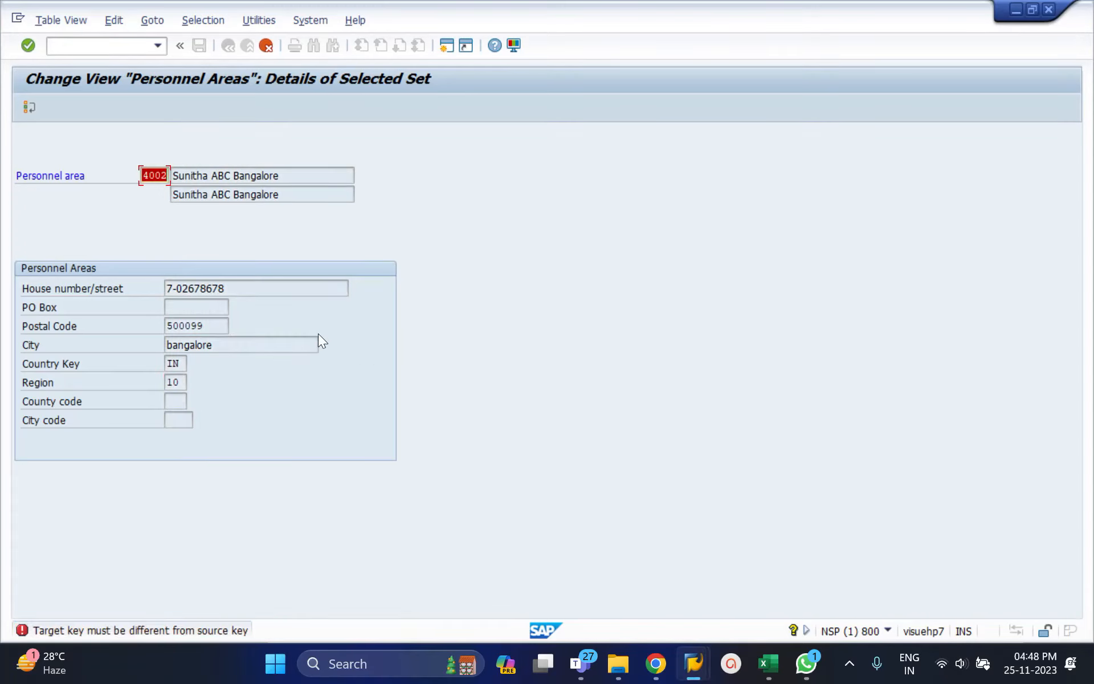
{"action": "left_click", "coordinate": [165, 175]}
{"action": "key", "text": "BackSpace"}
{"action": "type", "text": "3"}
{"action": "key", "text": "Return"}
{"action": "key", "text": "Return"}
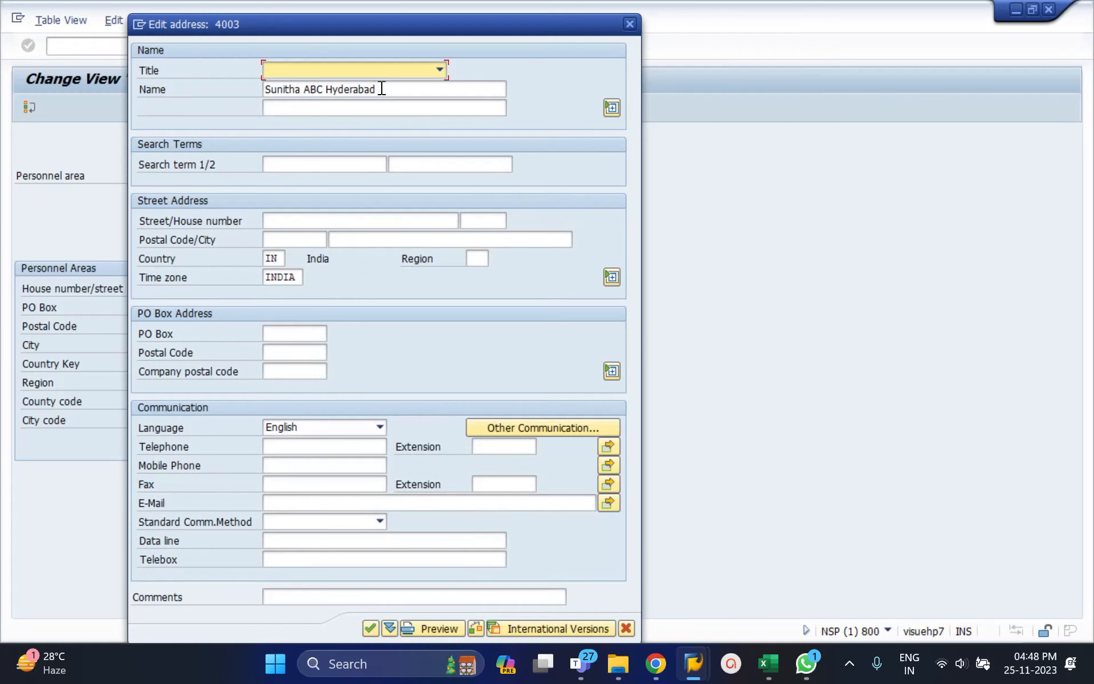
Replace Hyderabad with bangalore in personnel area 4003's address name, confirm the address and save the personnel areas.
{"action": "left_click", "coordinate": [380, 89]}
{"action": "key", "text": "BackSpace"}
{"action": "key", "text": "BackSpace"}
{"action": "key", "text": "BackSpace"}
{"action": "key", "text": "BackSpace"}
{"action": "key", "text": "BackSpace"}
{"action": "key", "text": "BackSpace"}
{"action": "key", "text": "BackSpace"}
{"action": "key", "text": "BackSpace"}
{"action": "key", "text": "BackSpace"}
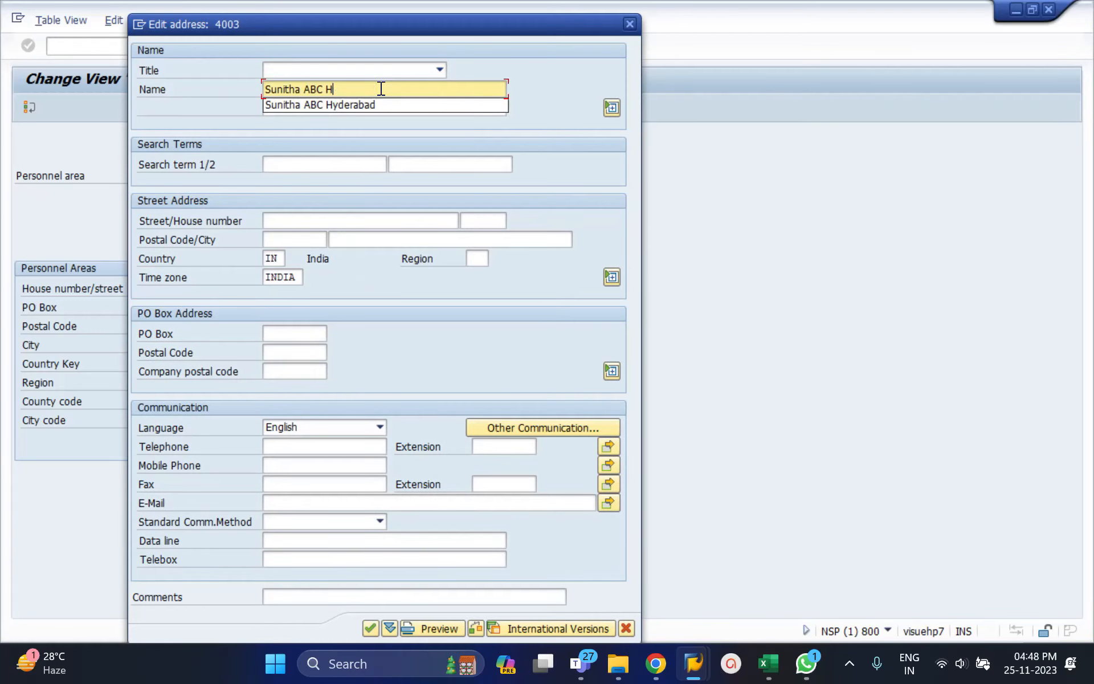
{"action": "type", "text": "bangalore"}
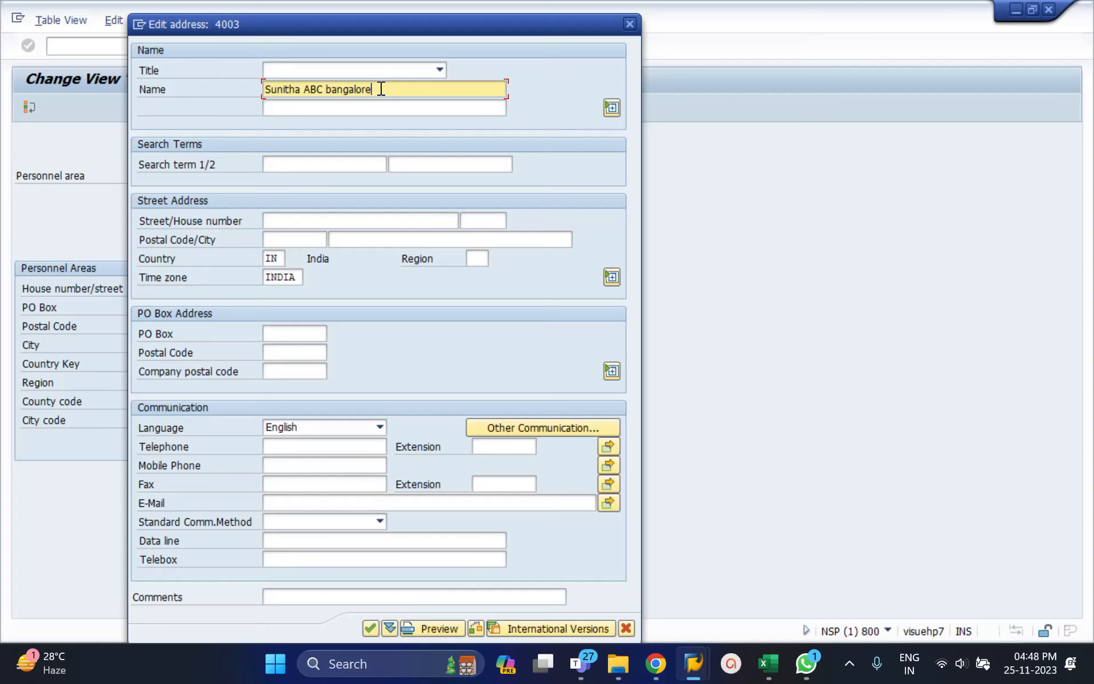
{"action": "left_click", "coordinate": [371, 625]}
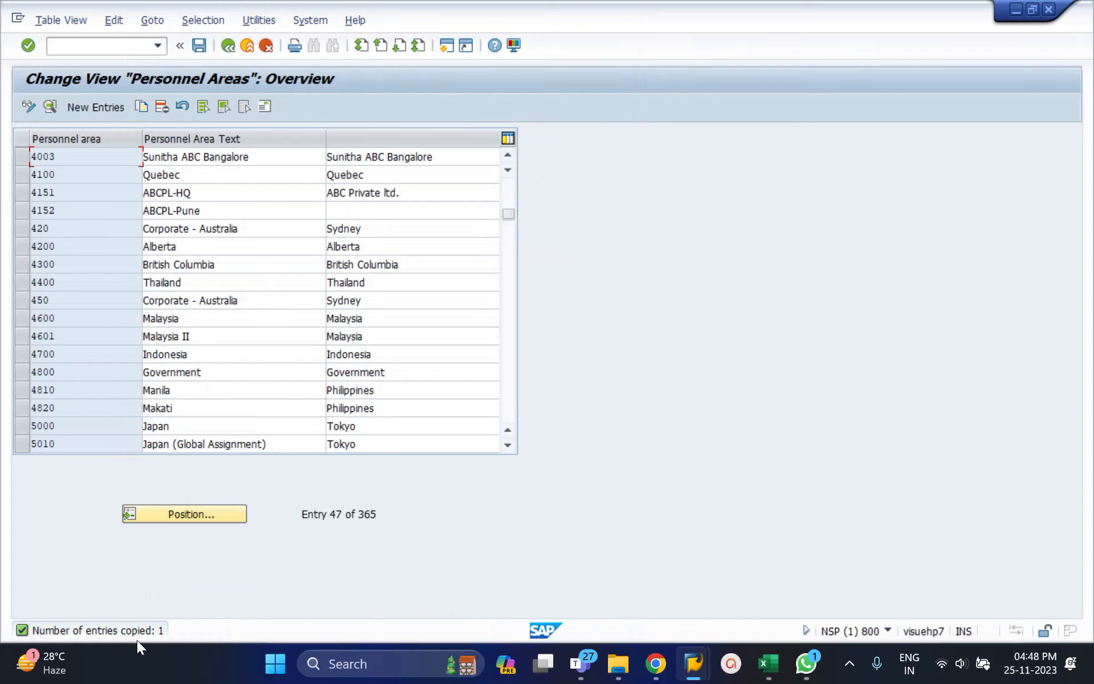
{"action": "left_click", "coordinate": [512, 156]}
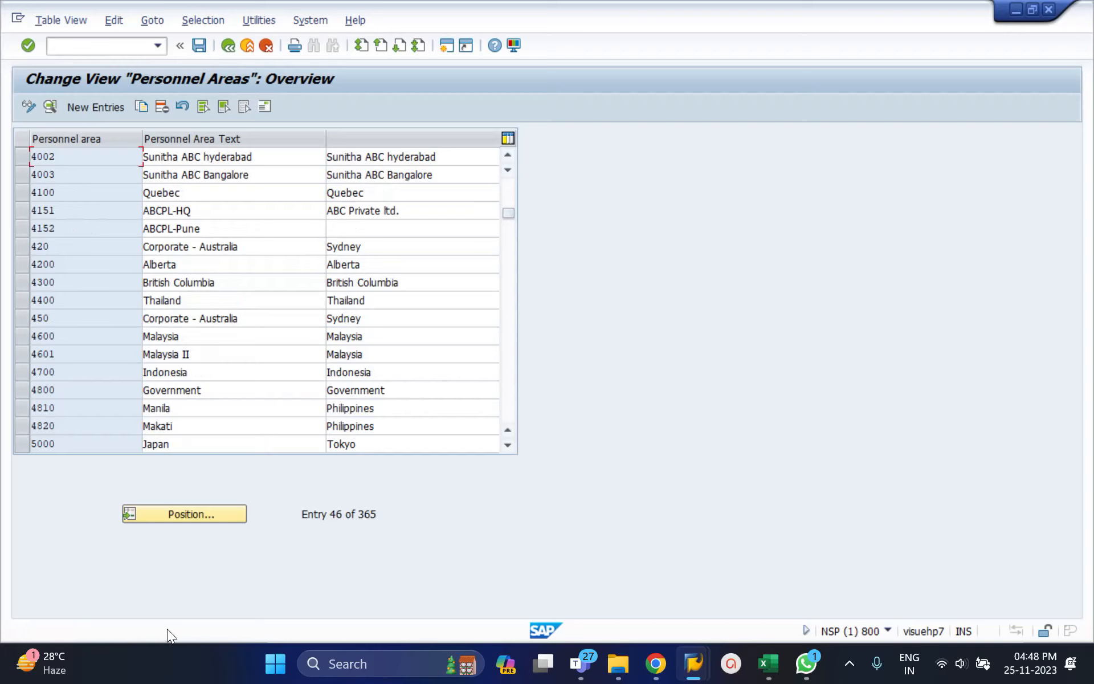
{"action": "key", "text": "ctrl+s"}
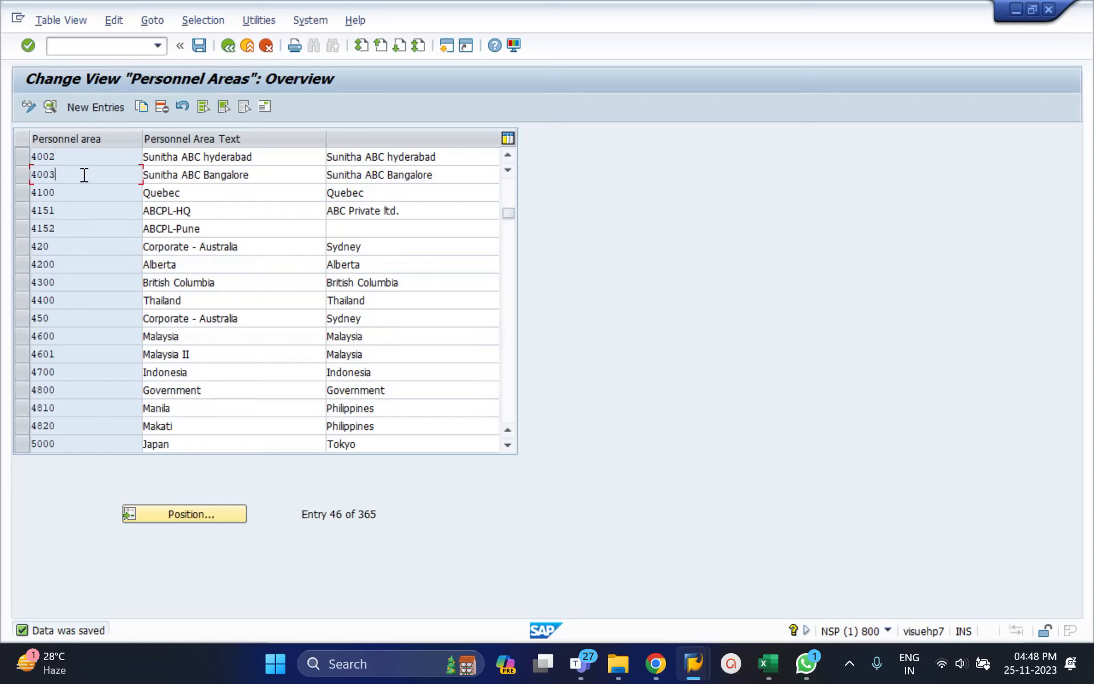
Leave the personnel areas overview and open the Create personnel subareas activity under Human Resources Management.
{"action": "left_click", "coordinate": [226, 46]}
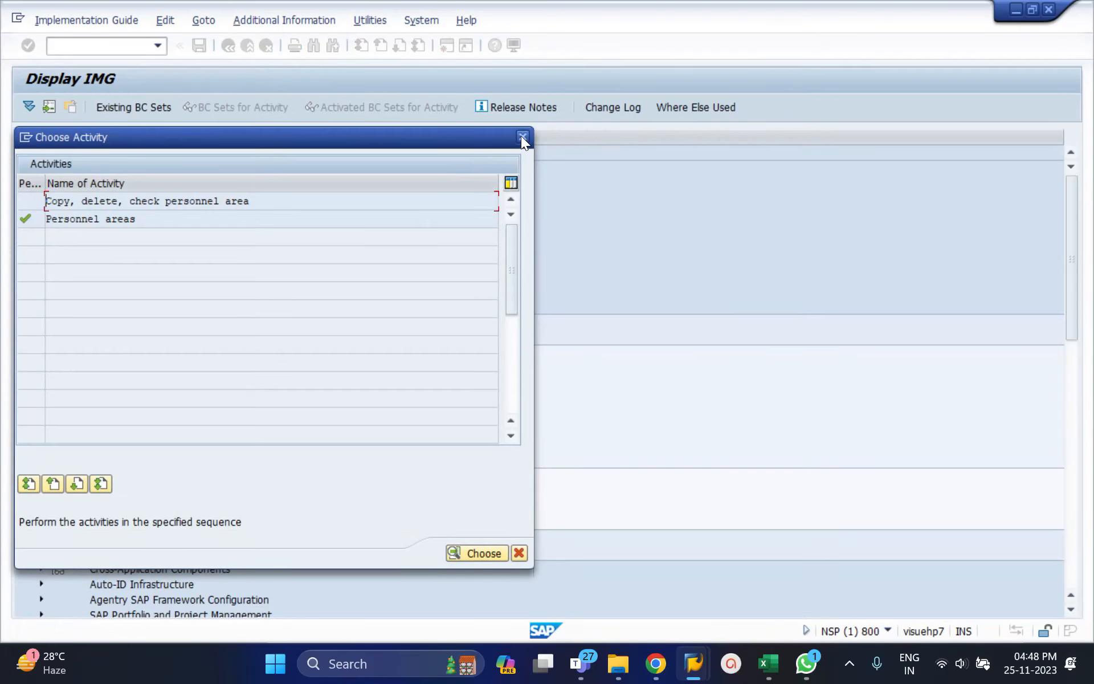
{"action": "left_click", "coordinate": [522, 137]}
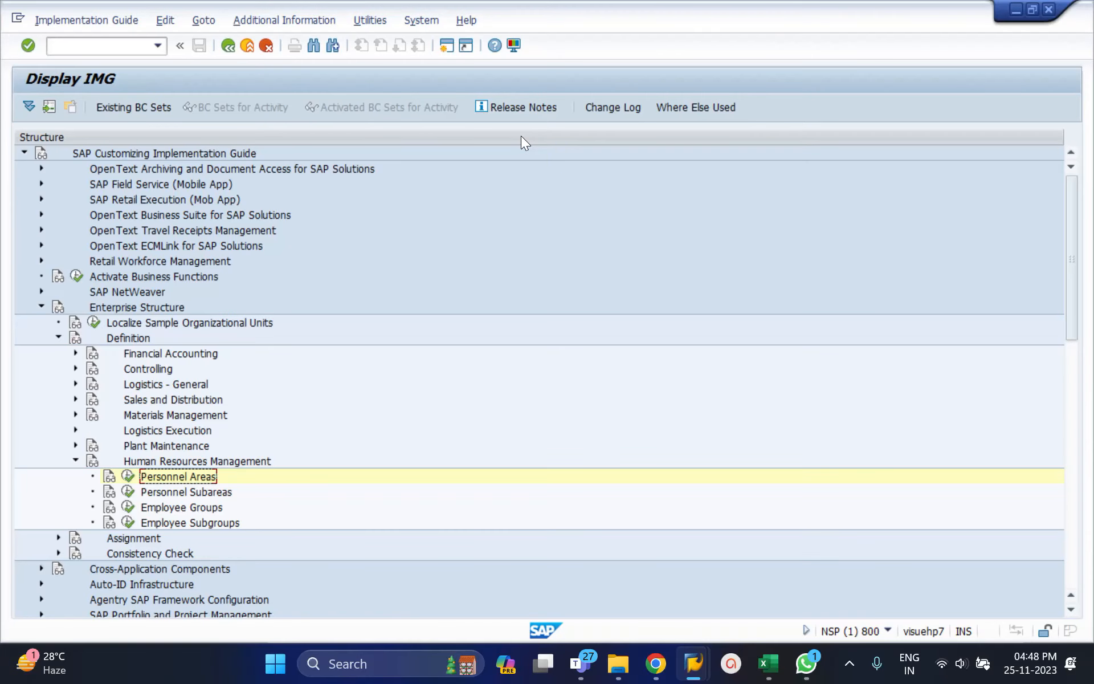
{"action": "left_click", "coordinate": [129, 492]}
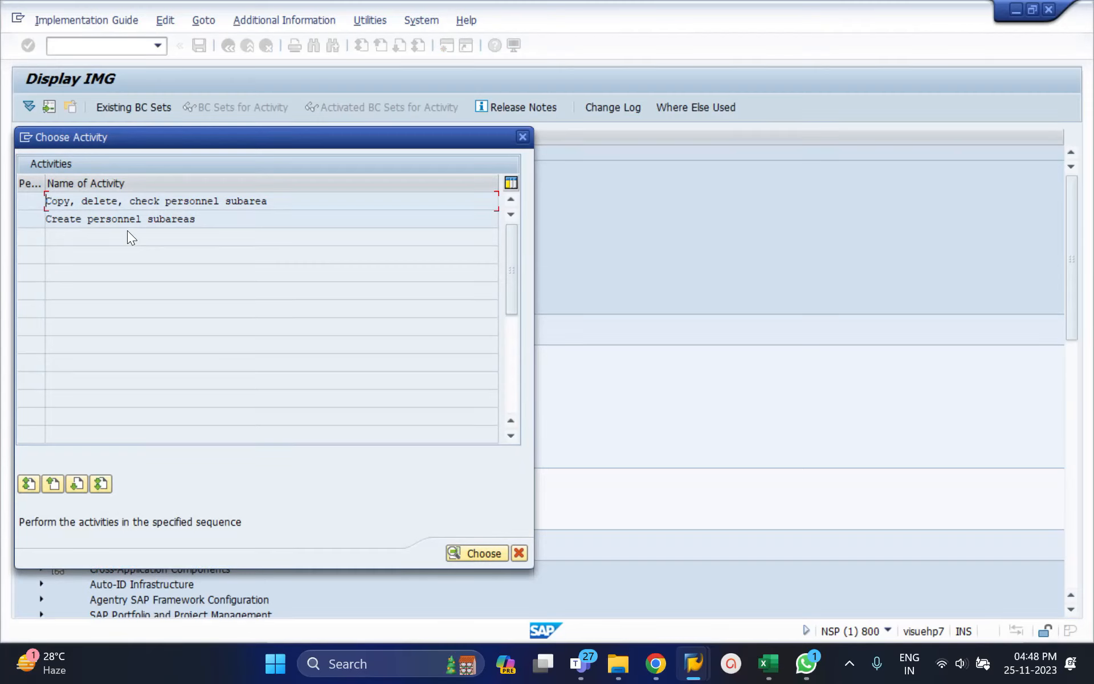
{"action": "double_click", "coordinate": [172, 221]}
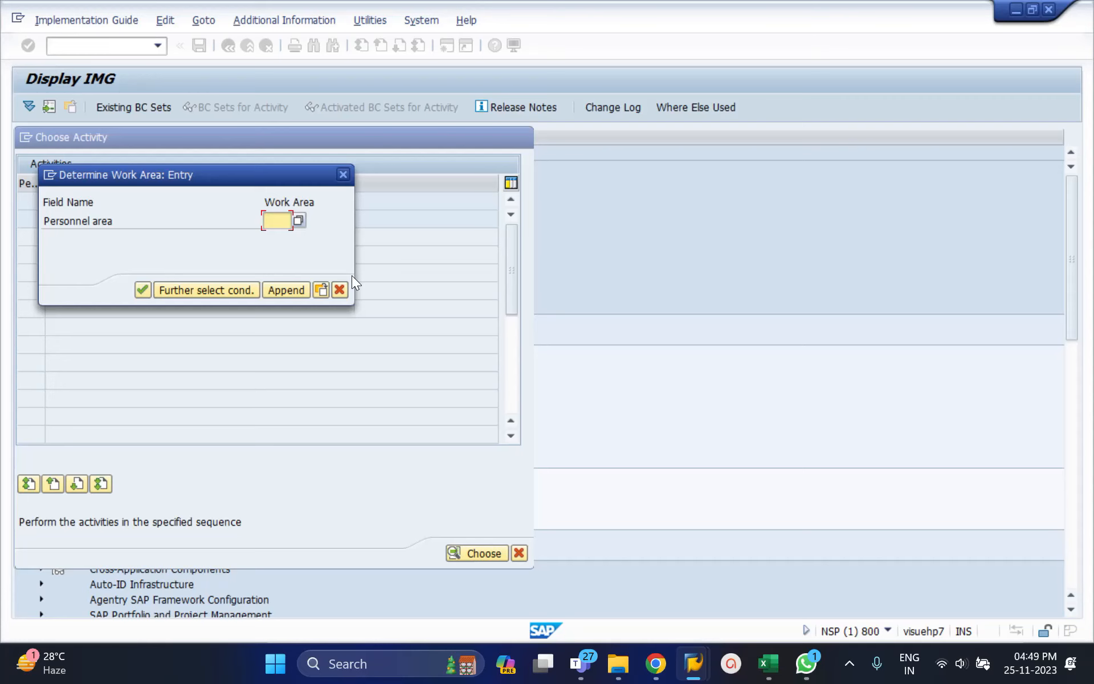
Check the planned personnel area in the Excel sheet, and open the SAP subarea table with work area 4002.
{"action": "left_click", "coordinate": [768, 663]}
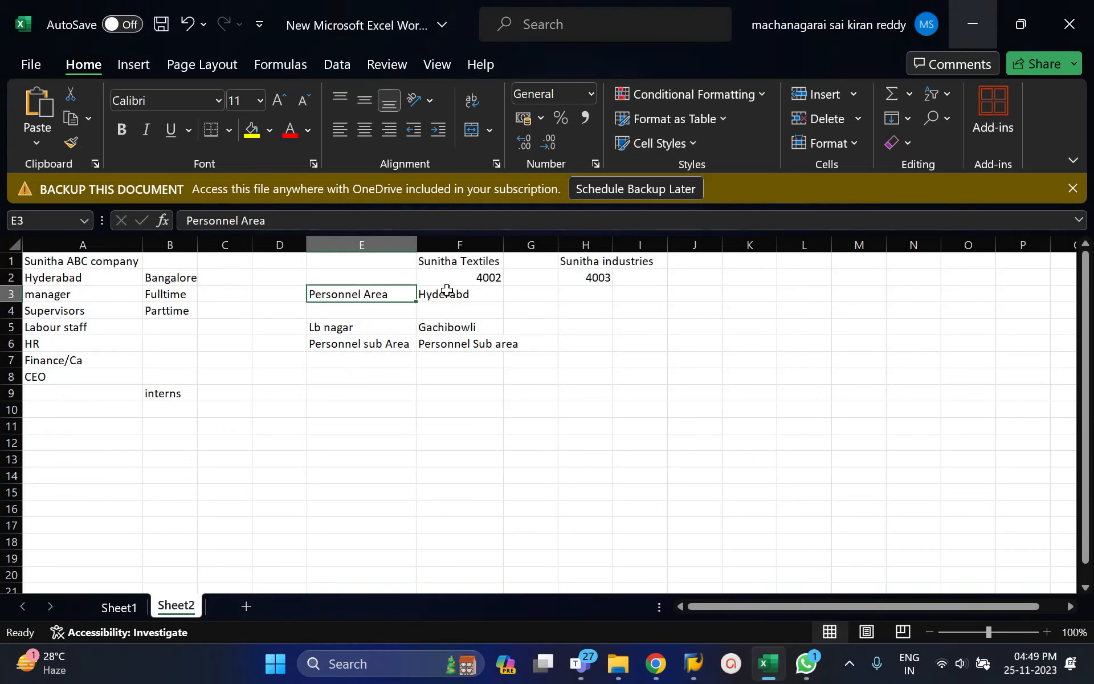
{"action": "left_click", "coordinate": [445, 292]}
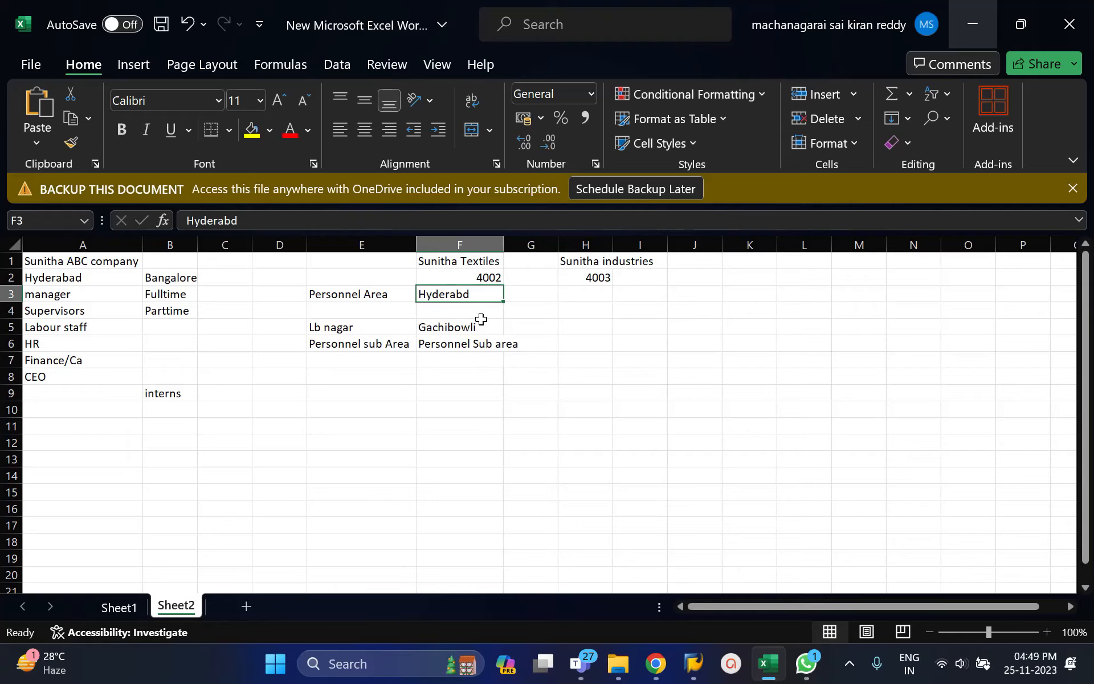
{"action": "key", "text": "alt+Tab"}
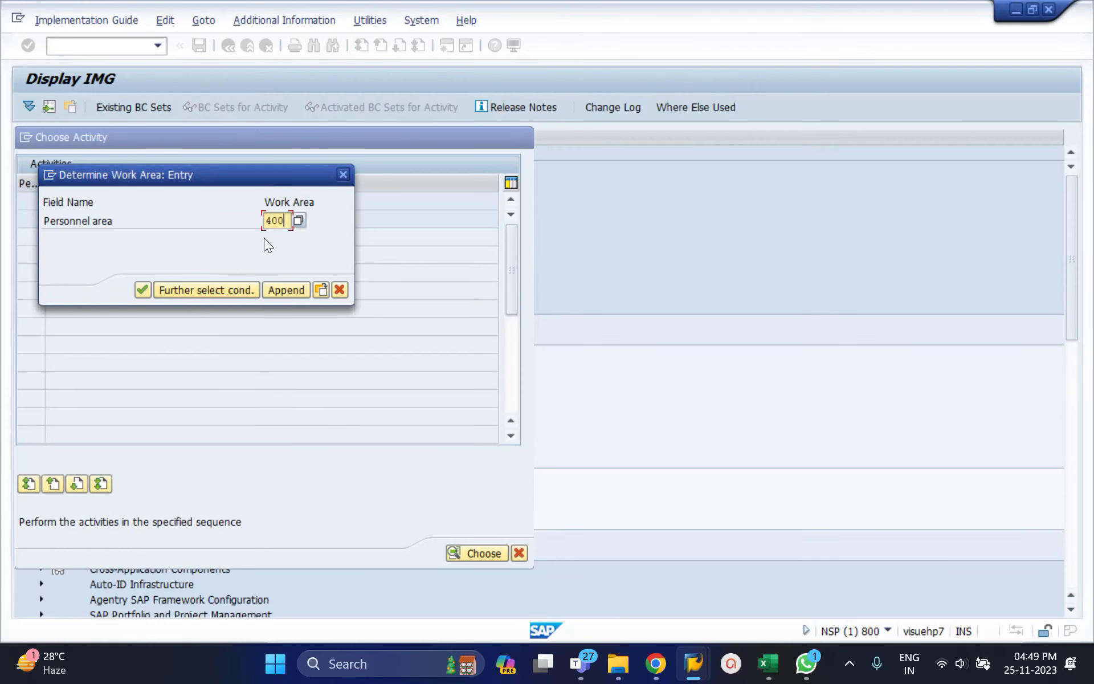
{"action": "left_click", "coordinate": [143, 290]}
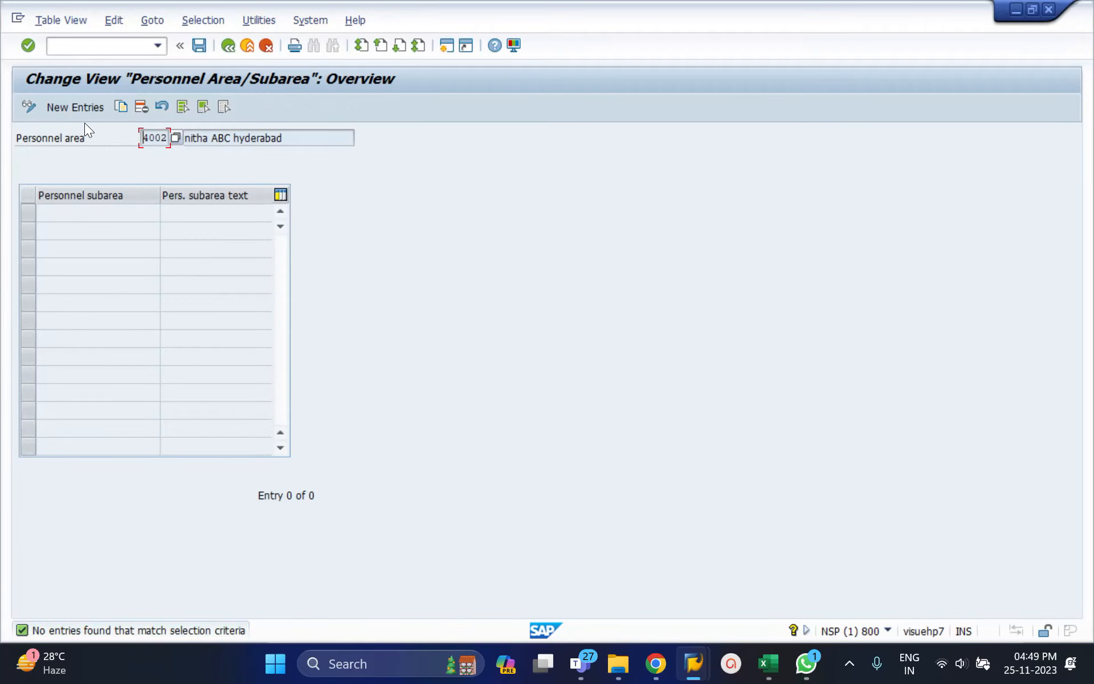
Add a new personnel subarea 4011 with the text Lb nagar to personnel area 4002.
{"action": "left_click", "coordinate": [81, 109]}
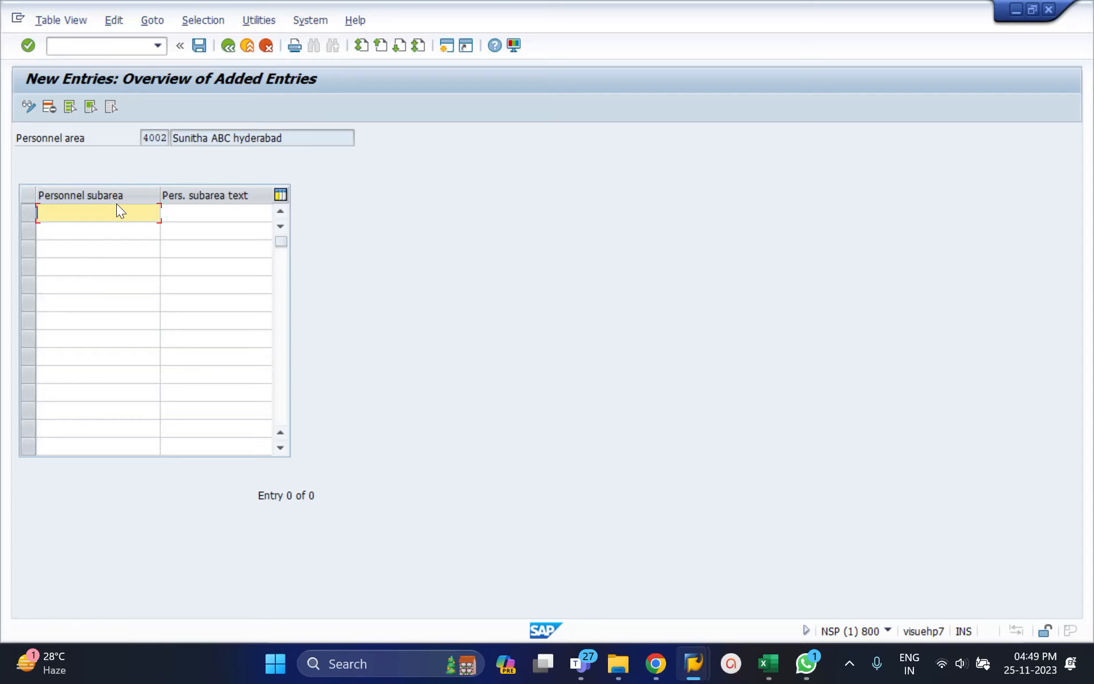
{"action": "type", "text": "4011"}
{"action": "key", "text": "Tab"}
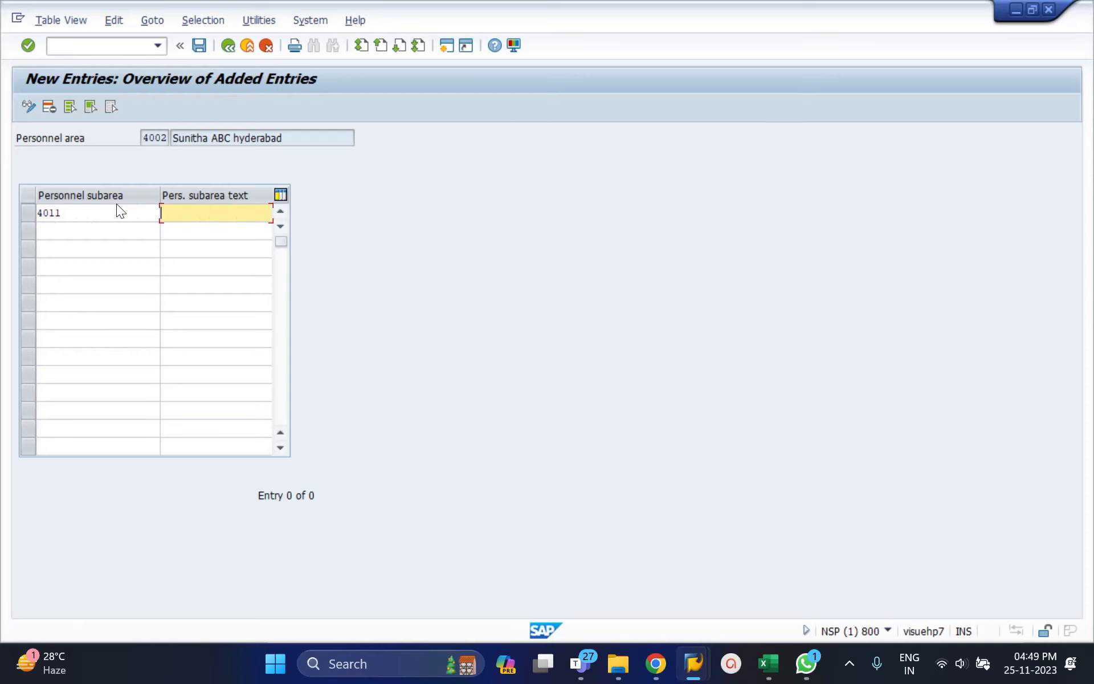
{"action": "type", "text": "Lb nagar"}
{"action": "key", "text": "Tab"}
Add personnel subarea 4012 with the text Gachibowli and save the entries with the proposed customizing request.
{"action": "type", "text": "4012"}
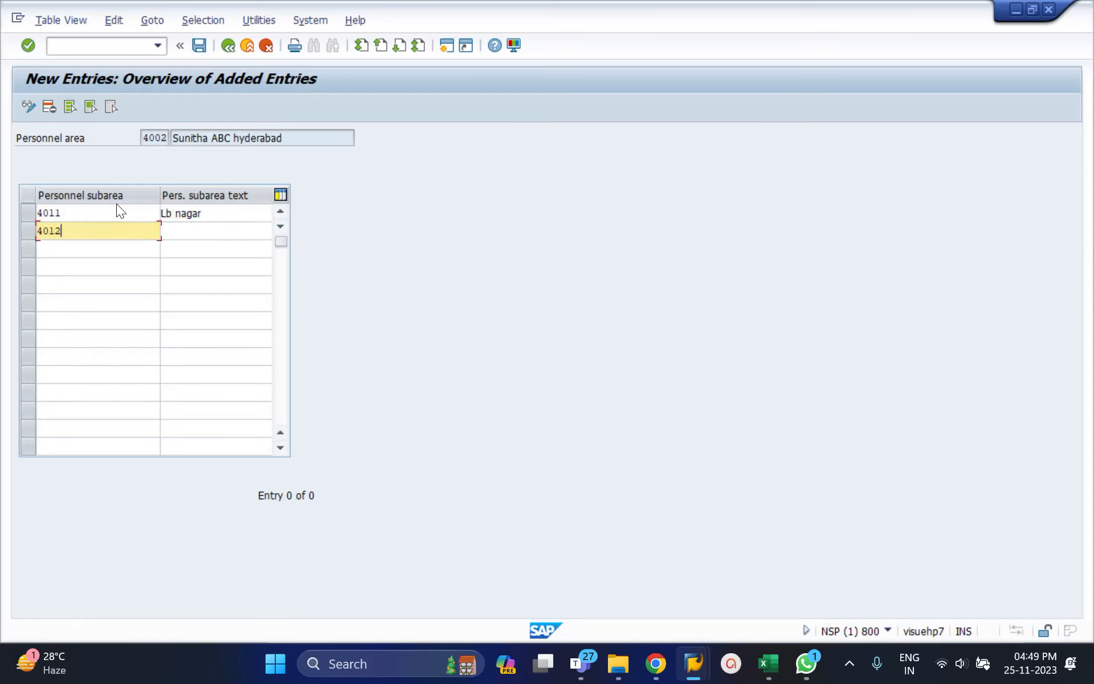
{"action": "key", "text": "Tab"}
{"action": "type", "text": "Ga"}
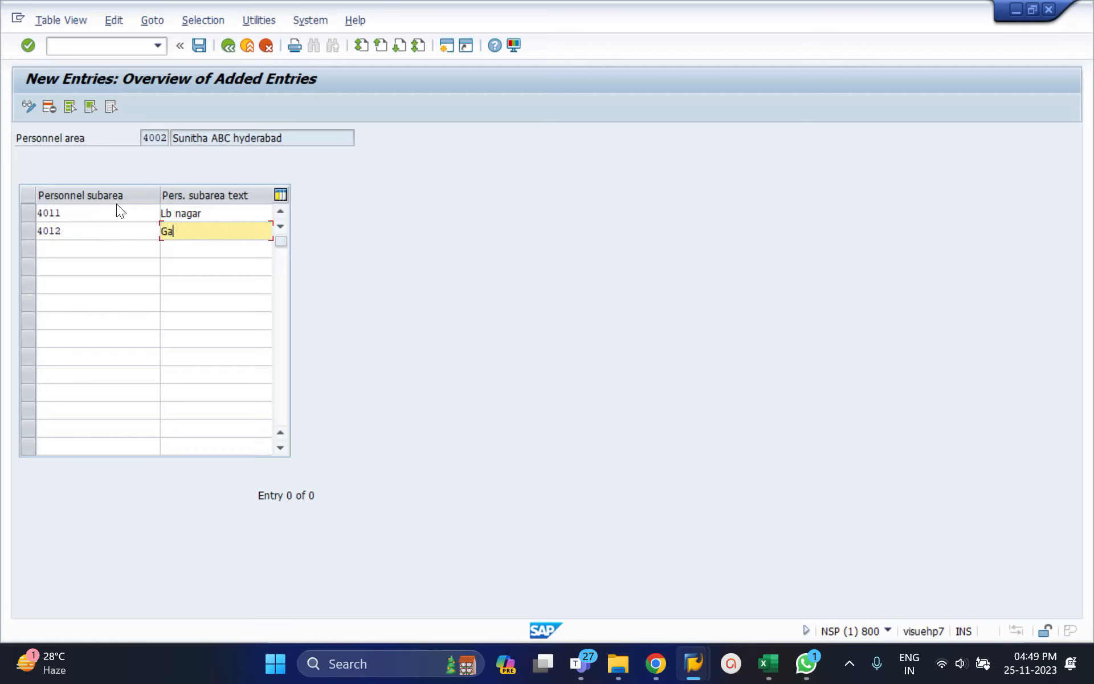
{"action": "type", "text": "chibowli"}
{"action": "key", "text": "Return"}
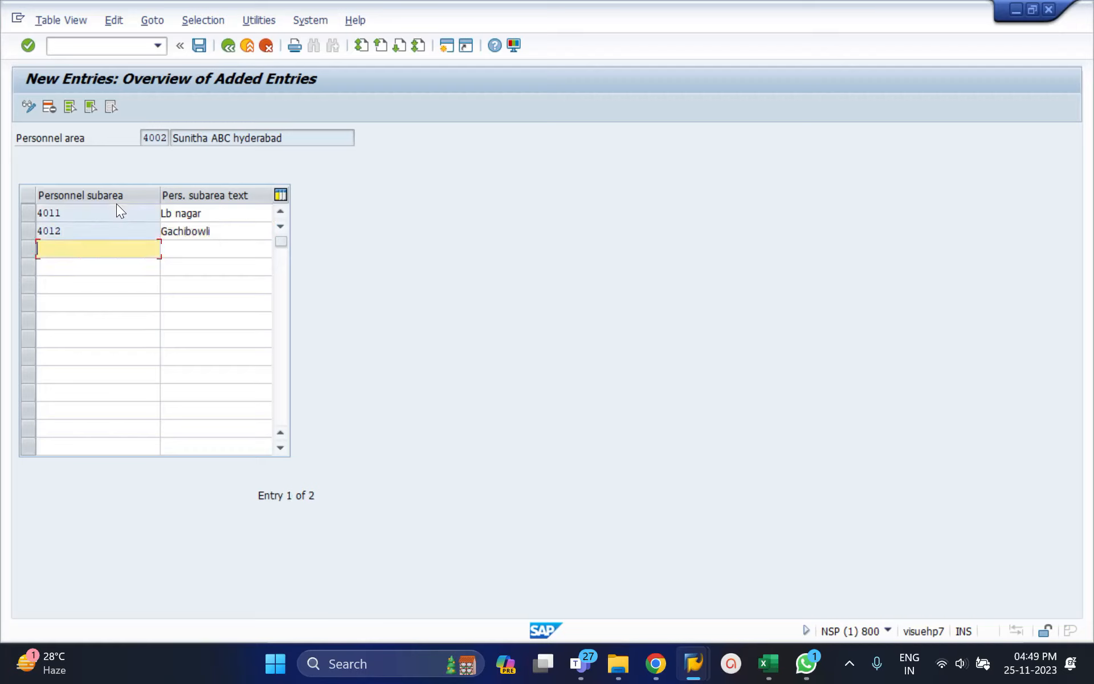
{"action": "left_click", "coordinate": [199, 46]}
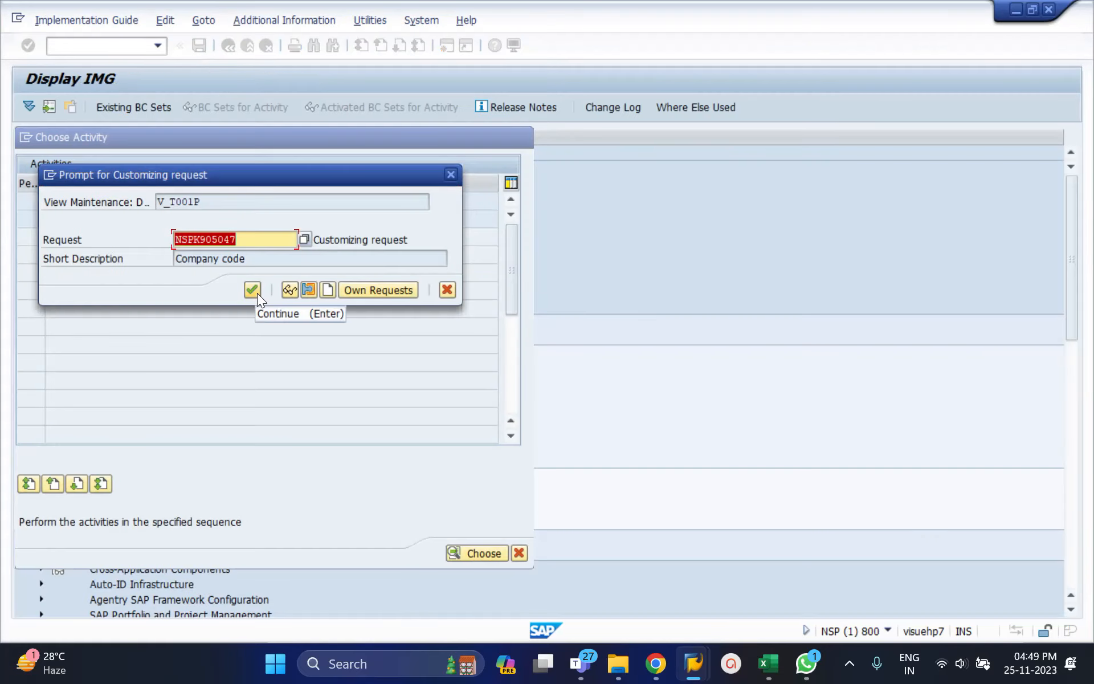
{"action": "left_click", "coordinate": [253, 290]}
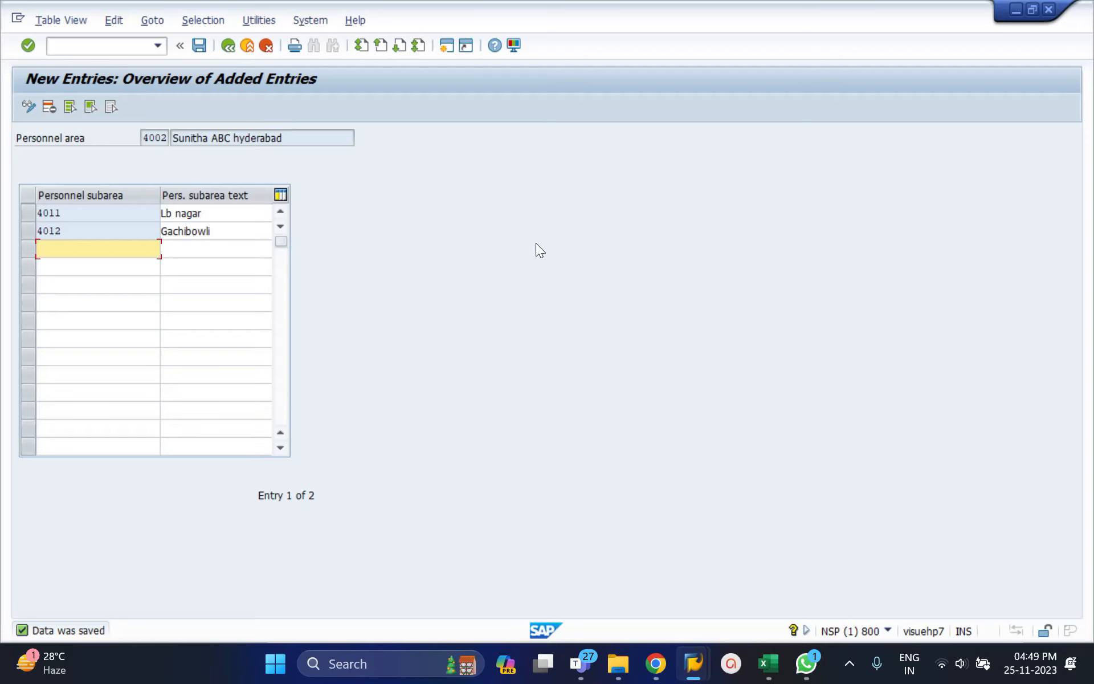
Leave personnel area 4002's subareas and reopen Create personnel subareas with work area 4003.
{"action": "left_click", "coordinate": [228, 46]}
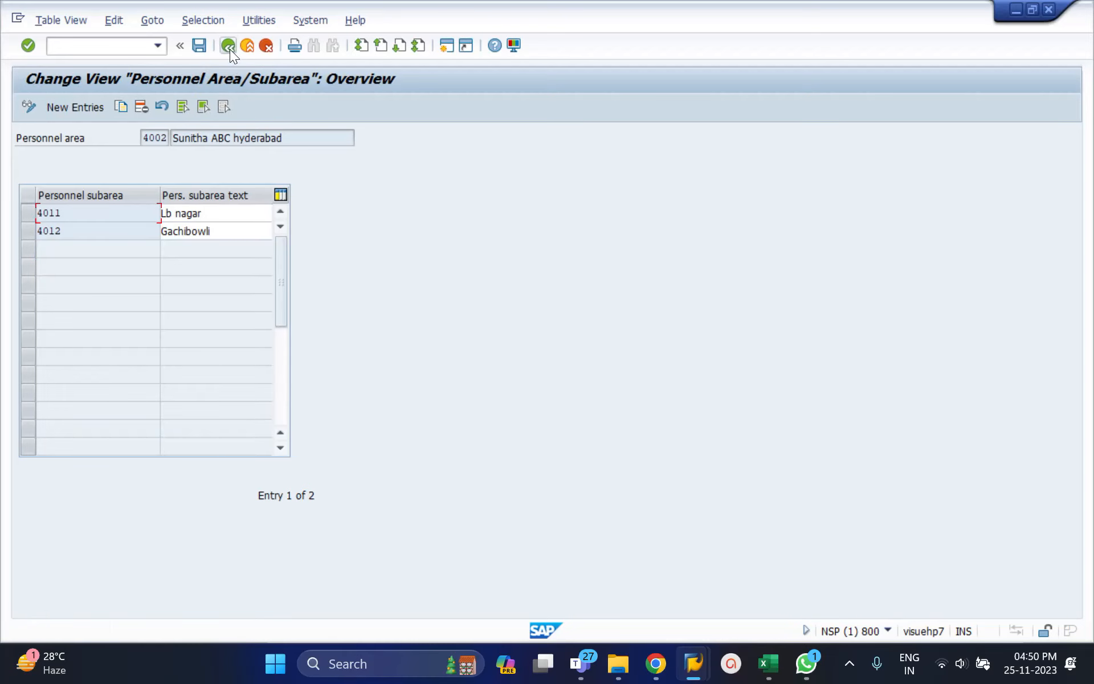
{"action": "left_click", "coordinate": [229, 46]}
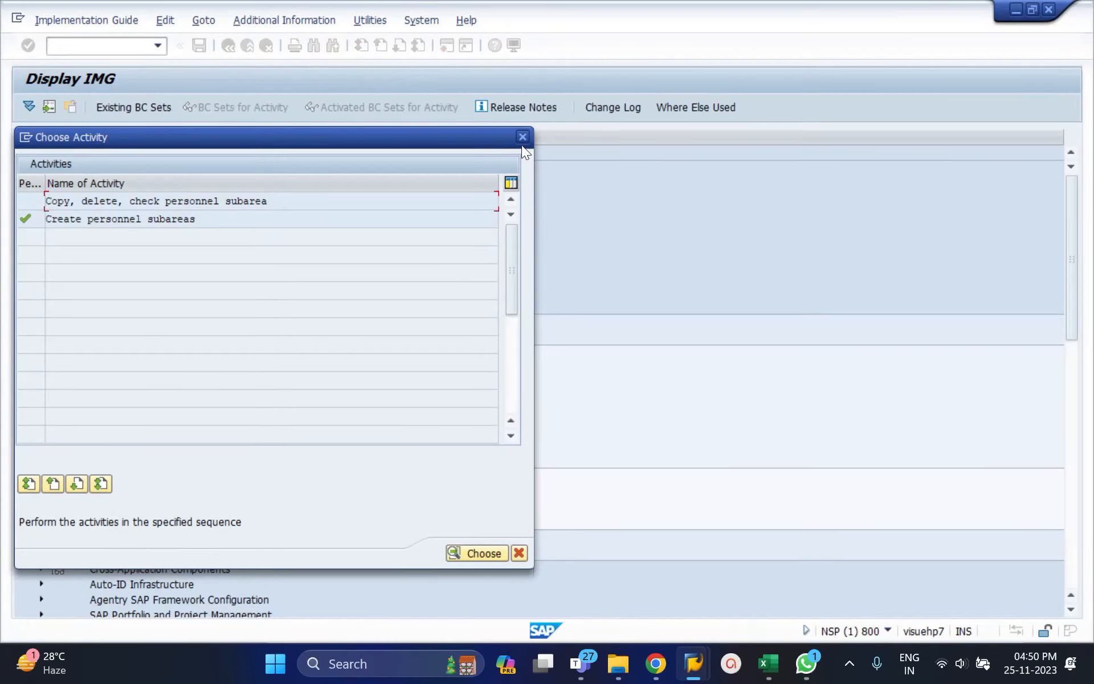
{"action": "double_click", "coordinate": [232, 219]}
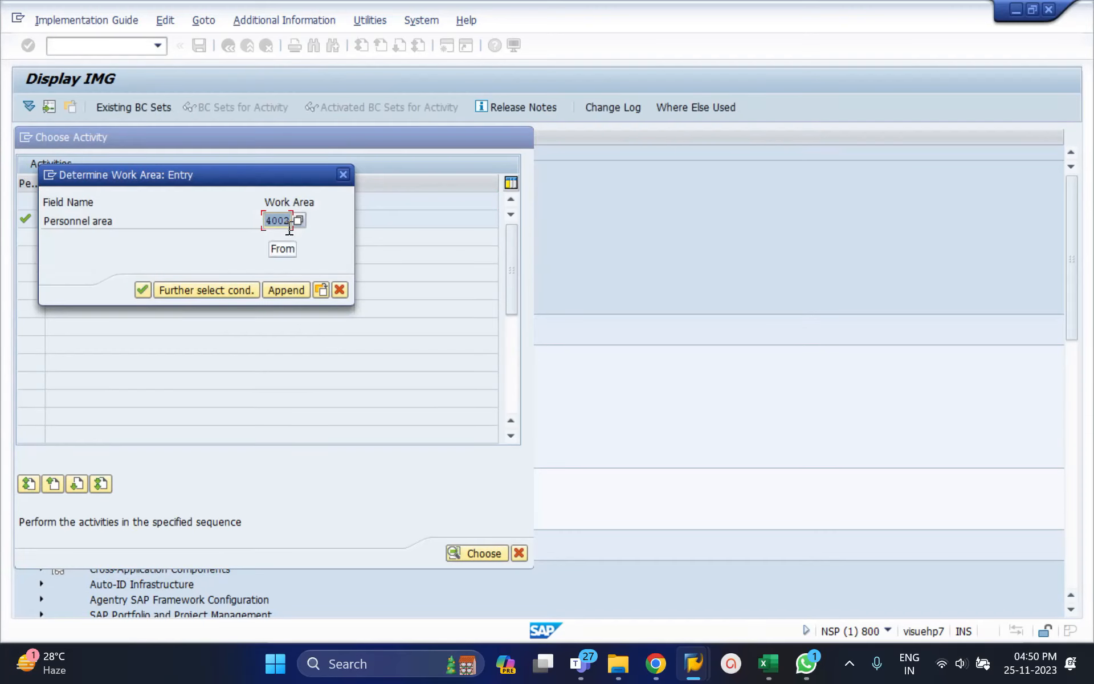
{"action": "left_click", "coordinate": [289, 227]}
{"action": "key", "text": "BackSpace"}
{"action": "type", "text": "3"}
{"action": "left_click", "coordinate": [140, 289]}
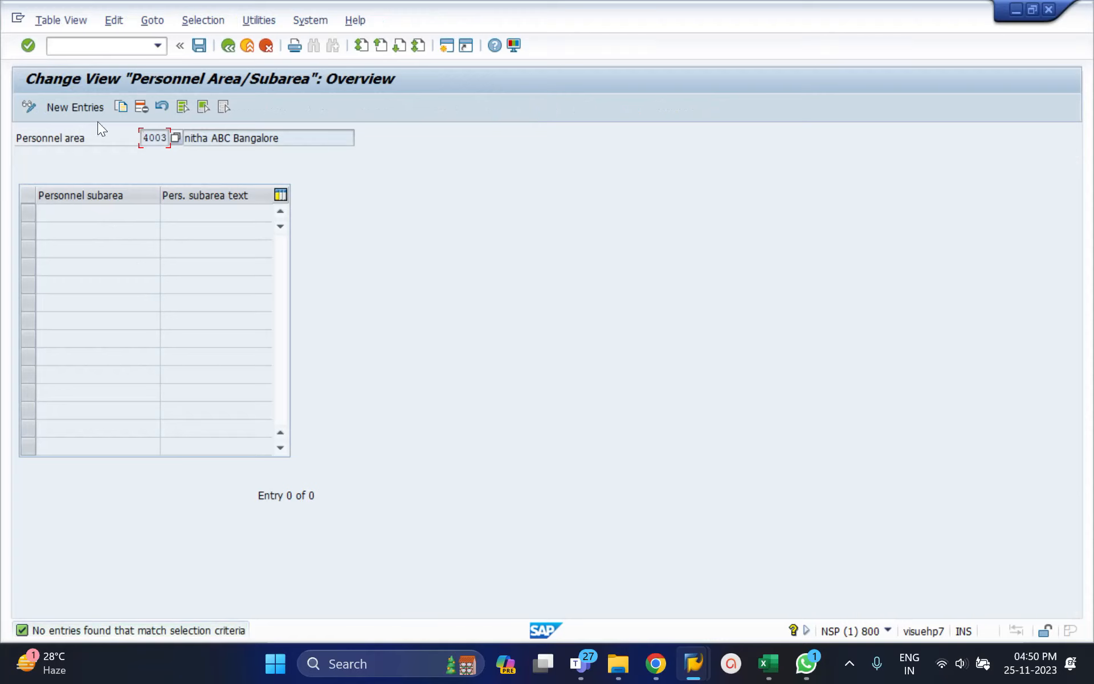
Start a new personnel subarea entry in personnel area 4003 with the key 4013.
{"action": "left_click", "coordinate": [87, 109]}
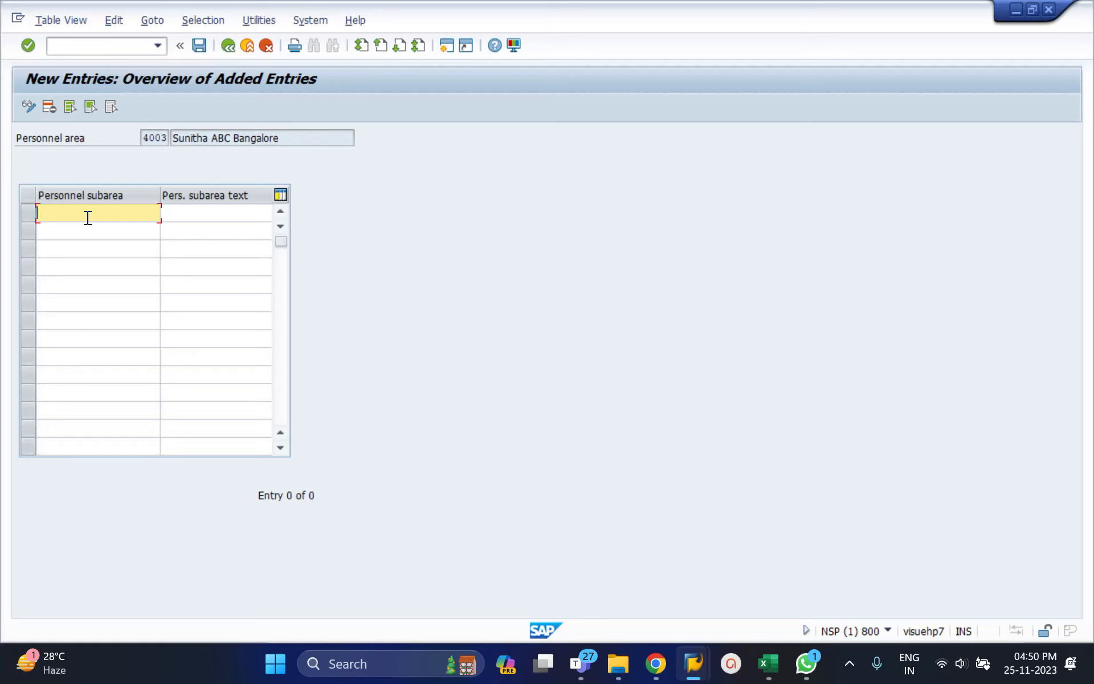
{"action": "type", "text": "MaRT"}
{"action": "key", "text": "BackSpace"}
{"action": "key", "text": "BackSpace"}
{"action": "key", "text": "BackSpace"}
{"action": "key", "text": "BackSpace"}
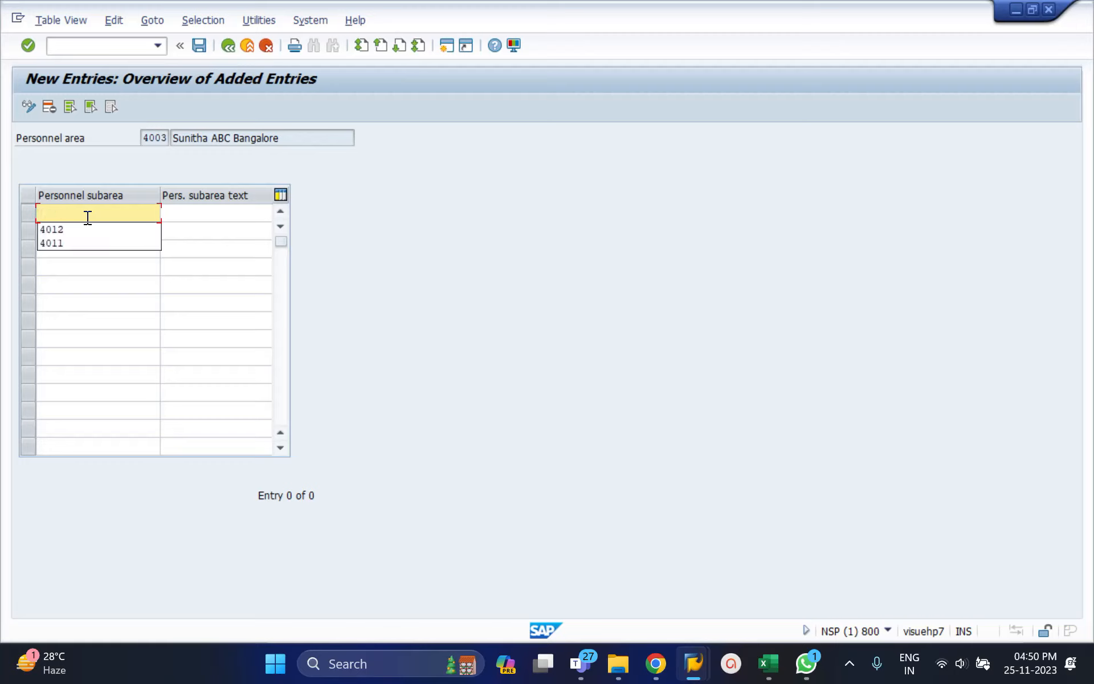
{"action": "type", "text": "4013"}
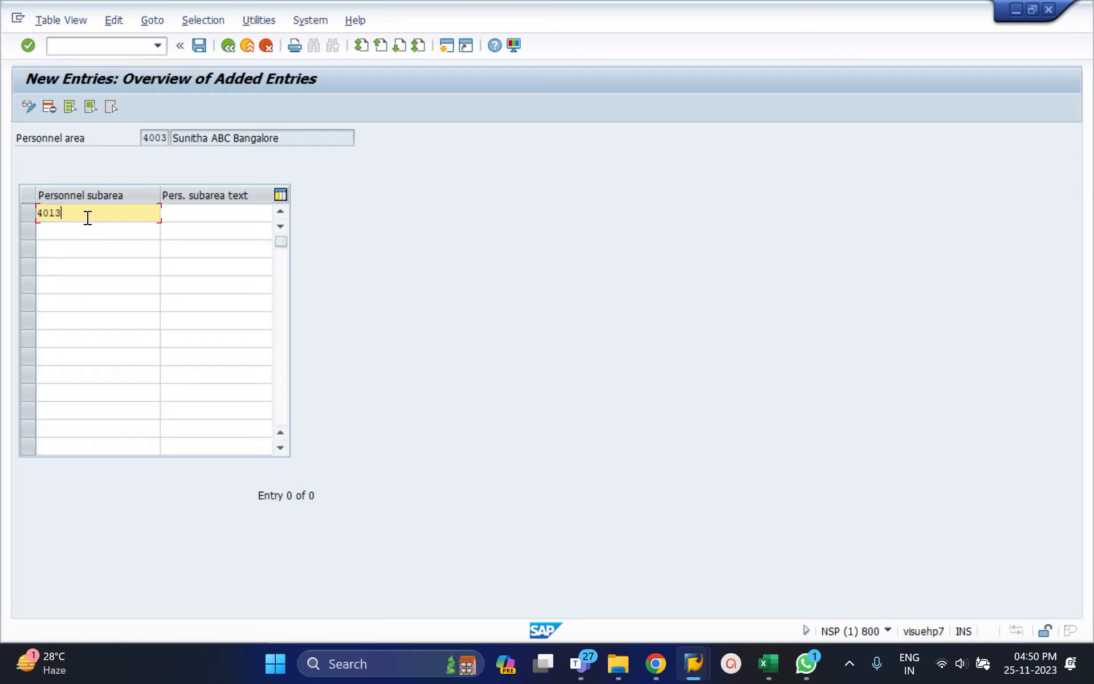
Give subarea 4013 the text Marthalli and save the entry with the proposed customizing request.
{"action": "key", "text": "Tab"}
{"action": "type", "text": "mARTHAL"}
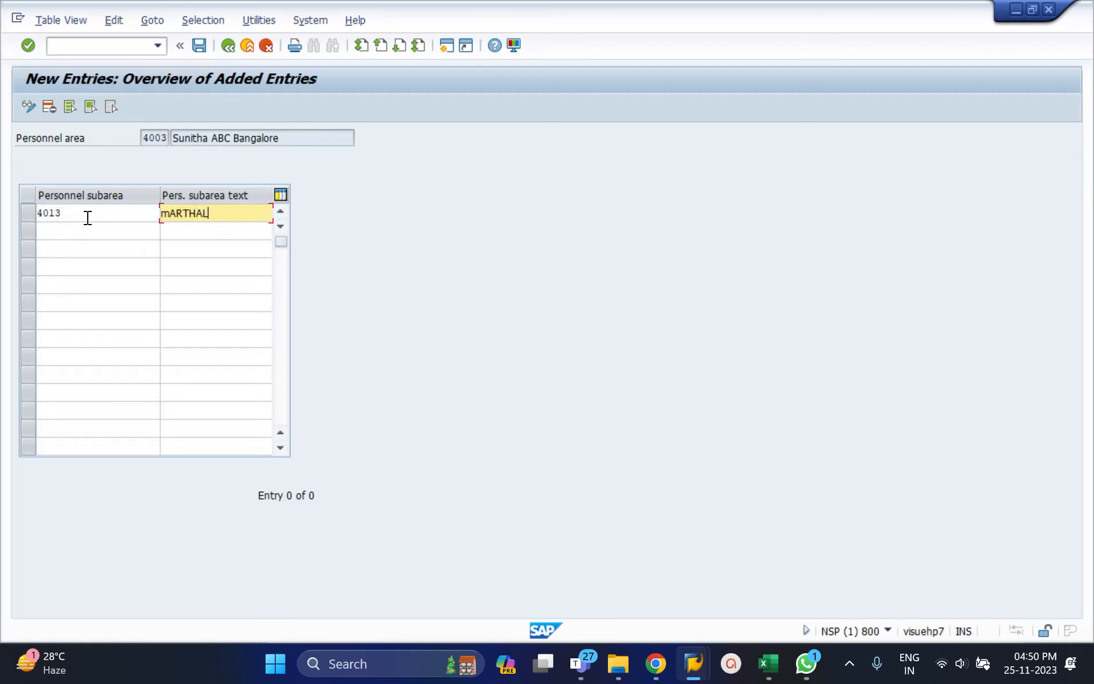
{"action": "type", "text": "LI"}
{"action": "key", "text": "BackSpace"}
{"action": "key", "text": "BackSpace"}
{"action": "key", "text": "BackSpace"}
{"action": "key", "text": "BackSpace"}
{"action": "key", "text": "BackSpace"}
{"action": "key", "text": "BackSpace"}
{"action": "key", "text": "BackSpace"}
{"action": "key", "text": "BackSpace"}
{"action": "key", "text": "BackSpace"}
{"action": "type", "text": "Marthalli"}
{"action": "key", "text": "Return"}
{"action": "key", "text": "ctrl+s"}
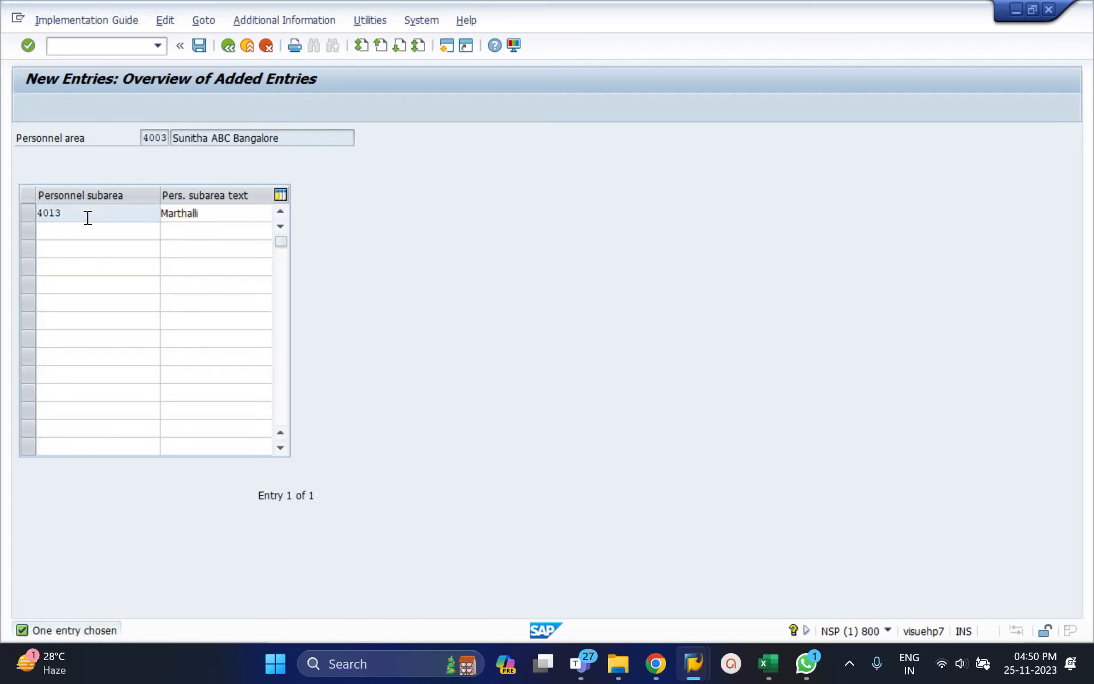
{"action": "left_click", "coordinate": [252, 291]}
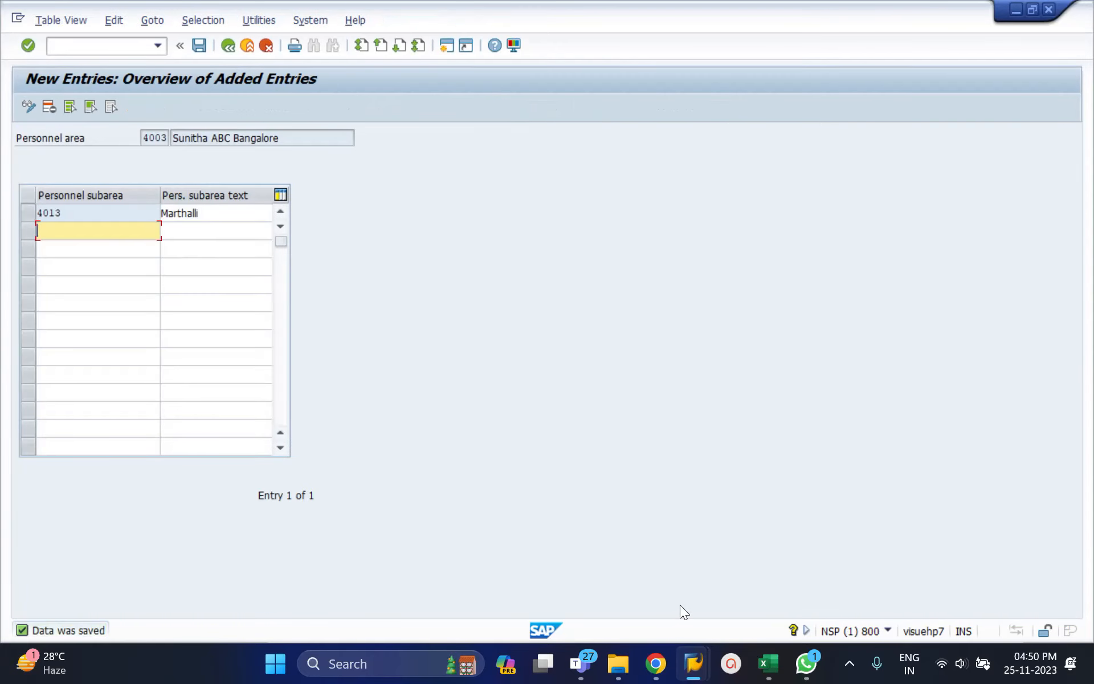
In the Excel plan, enter bangalore in H3 and Marthalli in H5 beneath Sunitha industries.
{"action": "left_click", "coordinate": [769, 664]}
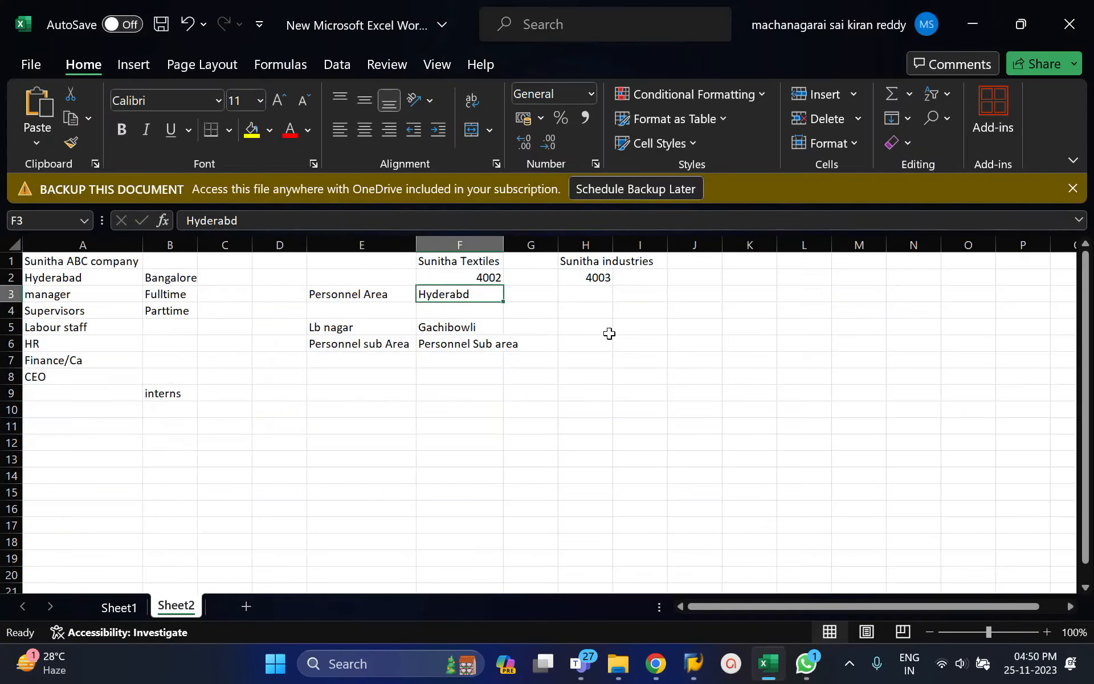
{"action": "left_click", "coordinate": [604, 296]}
{"action": "type", "text": "banhg"}
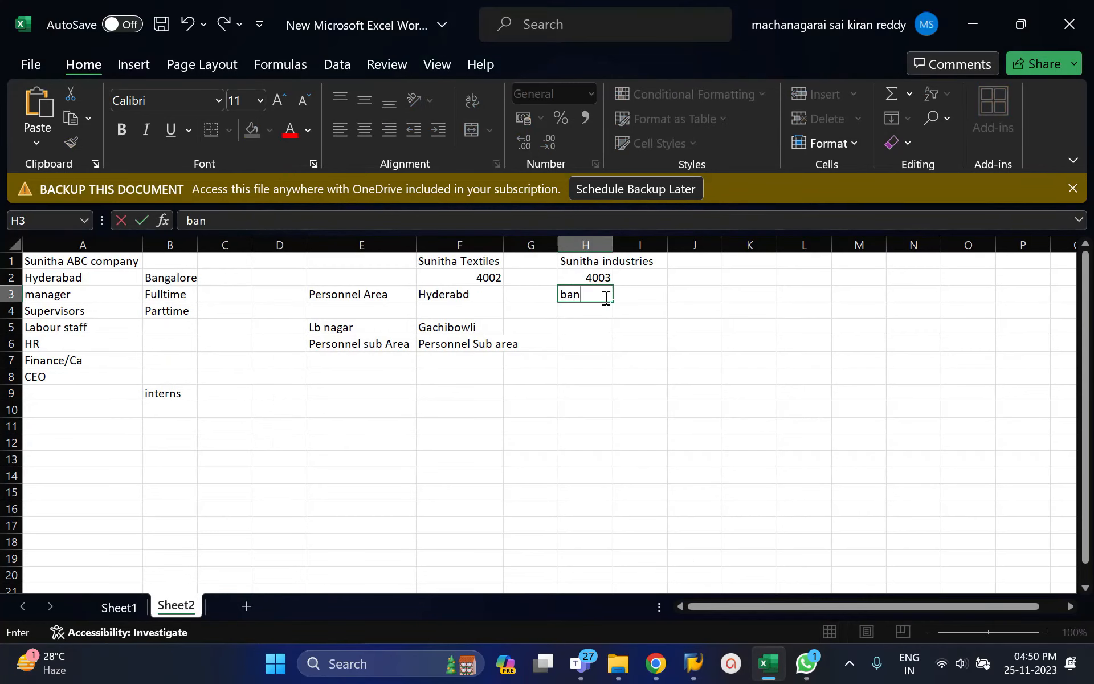
{"action": "key", "text": "BackSpace"}
{"action": "key", "text": "BackSpace"}
{"action": "type", "text": "galore"}
{"action": "key", "text": "Return"}
{"action": "key", "text": "Return"}
{"action": "type", "text": "Marthalli"}
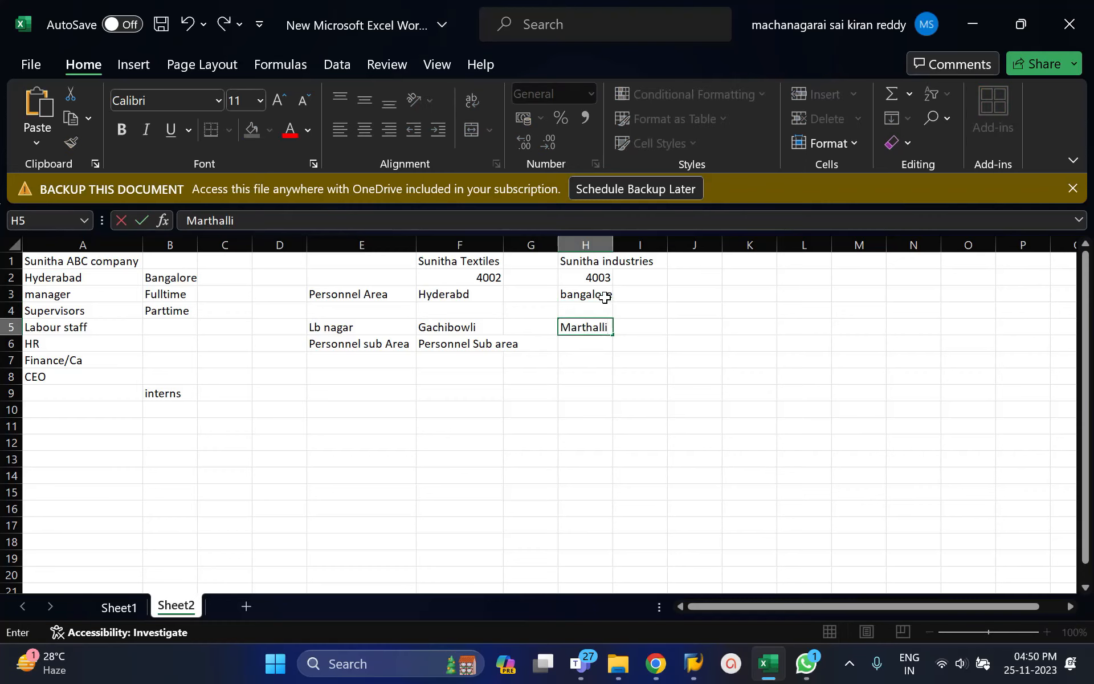
{"action": "key", "text": "Return"}
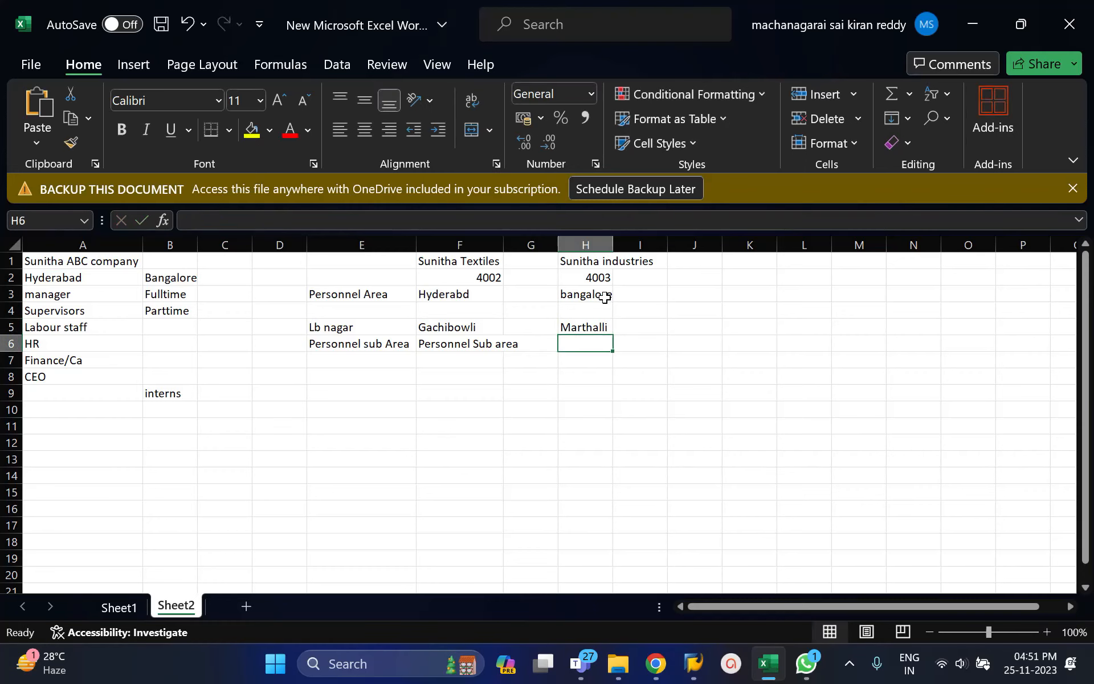
{"action": "left_click", "coordinate": [378, 359]}
{"action": "type", "text": "4002"}
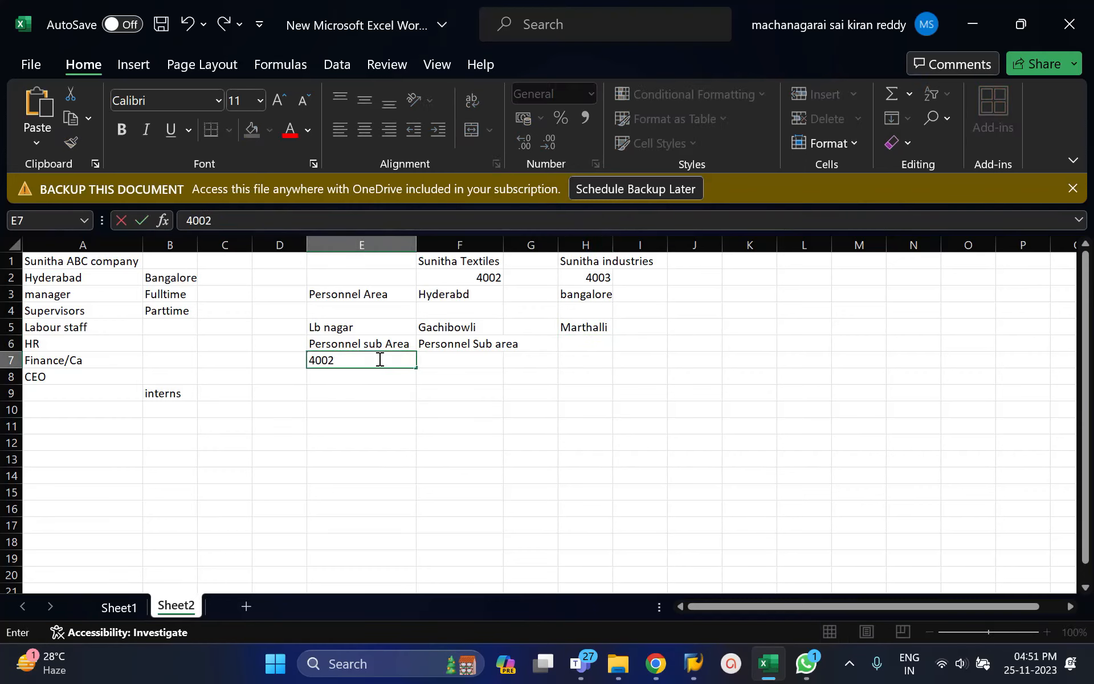
{"action": "key", "text": "Tab"}
Enter subarea code 4011 in cell E7 of the Lb nagar column.
{"action": "left_click", "coordinate": [378, 358]}
{"action": "type", "text": "4"}
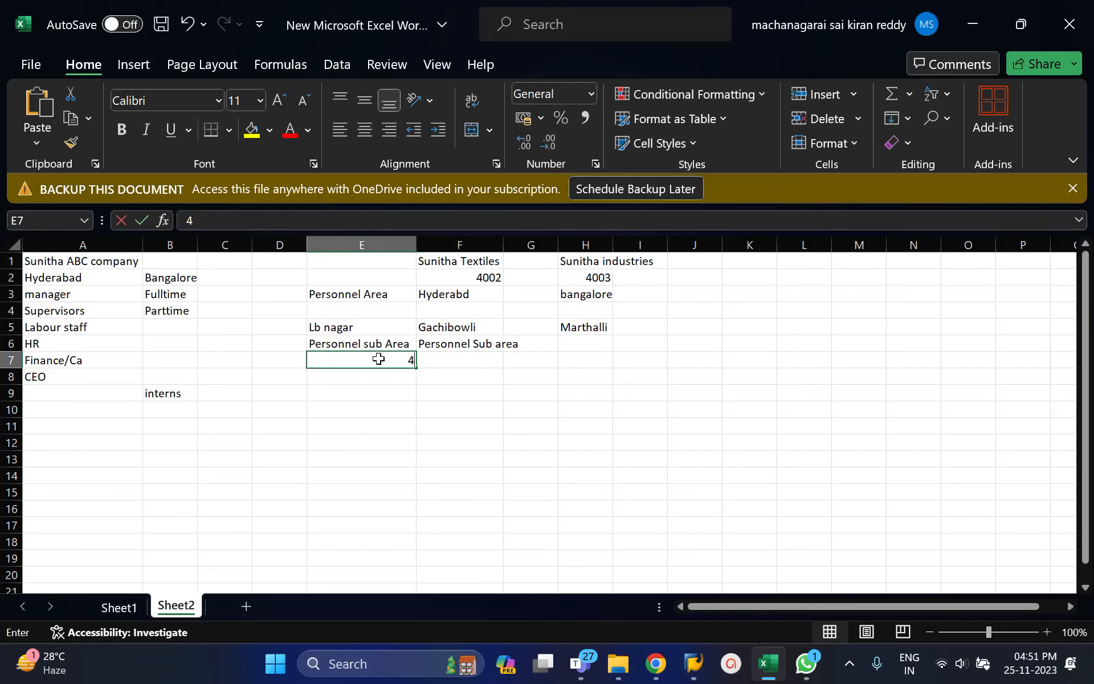
{"action": "type", "text": "012="}
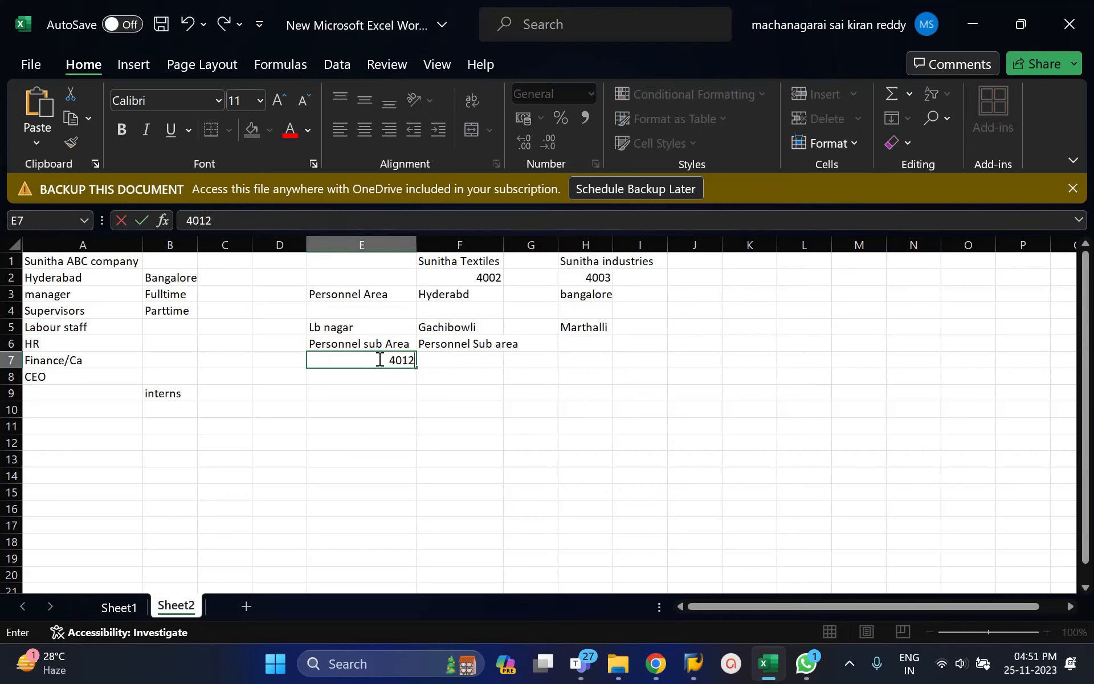
{"action": "key", "text": "BackSpace"}
{"action": "key", "text": "BackSpace"}
{"action": "key", "text": "BackSpace"}
{"action": "type", "text": "11"}
Enter subarea codes 4012 in F7 for Gachibowli and 4013 in H7 for Marthalli.
{"action": "key", "text": "Tab"}
{"action": "type", "text": "4012"}
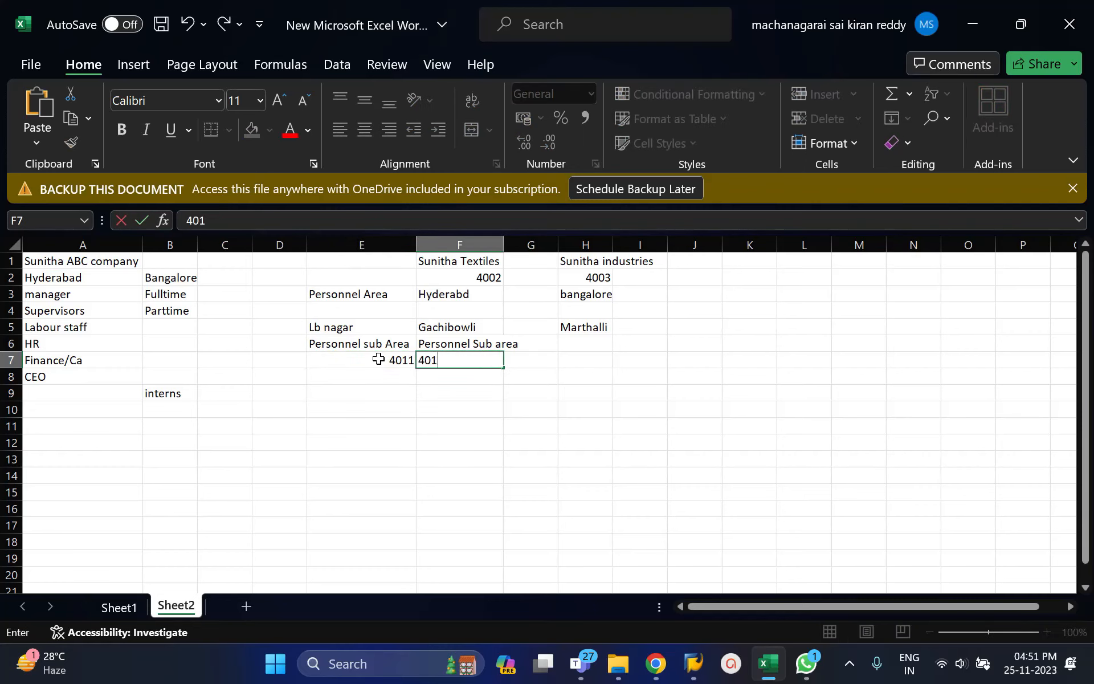
{"action": "key", "text": "Tab"}
{"action": "key", "text": "Tab"}
{"action": "type", "text": "4013"}
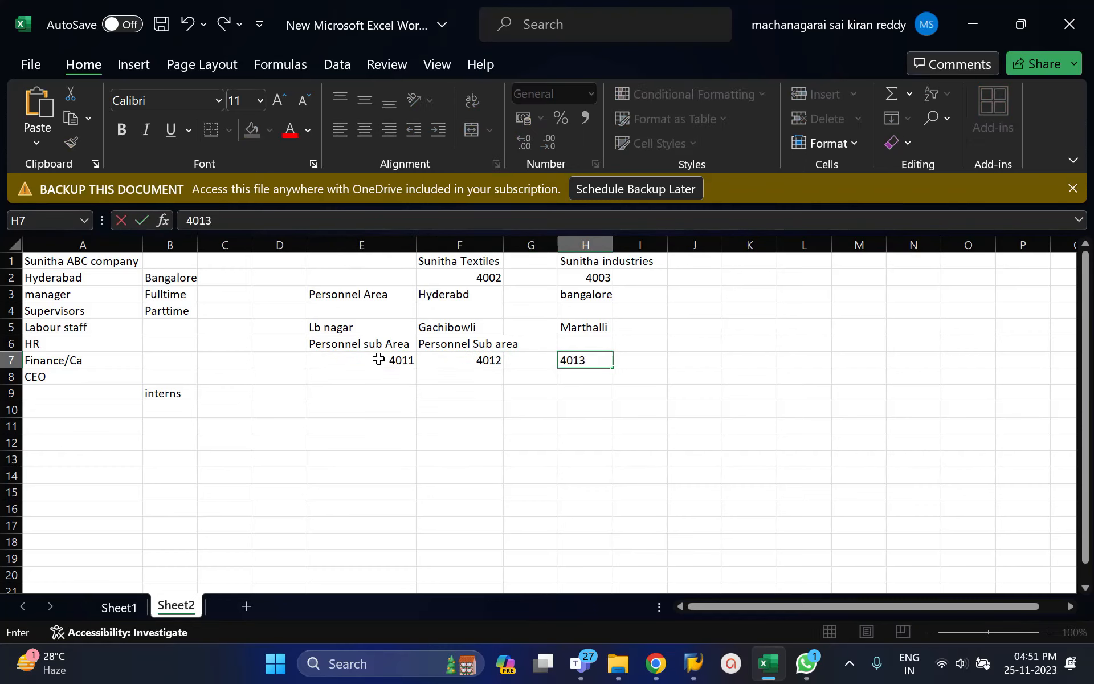
{"action": "key", "text": "Return"}
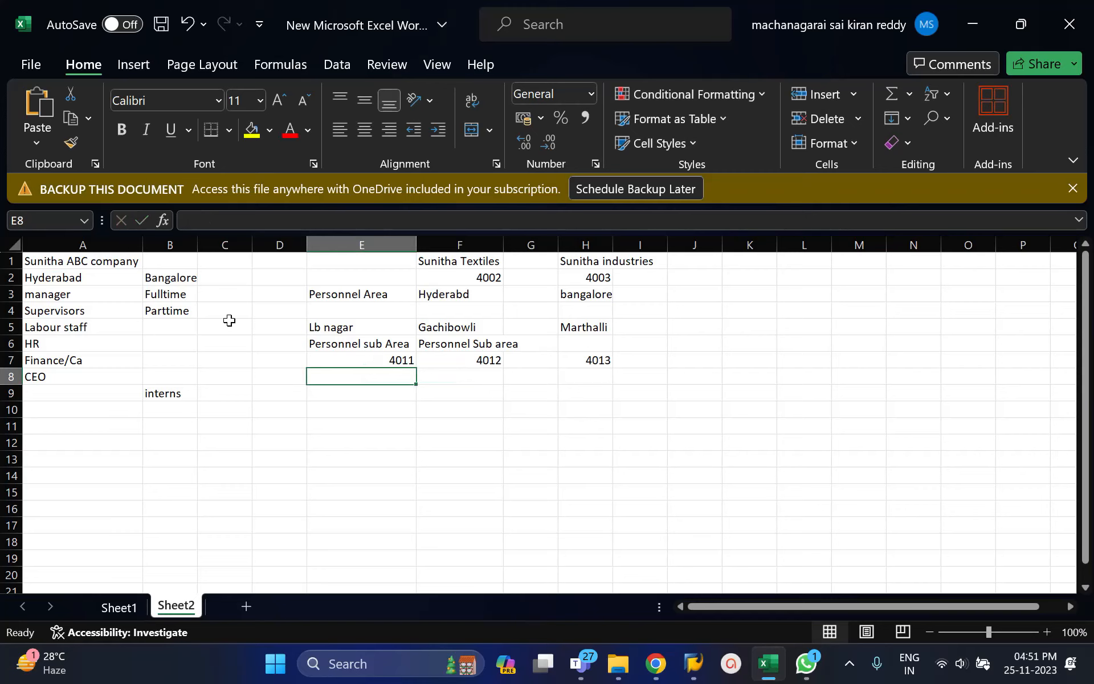
Review the Excel plan's company, company codes 4002 and 4003, personnel areas and subarea codes for Sunitha Textiles and Sunitha industries.
{"action": "left_click", "coordinate": [84, 263]}
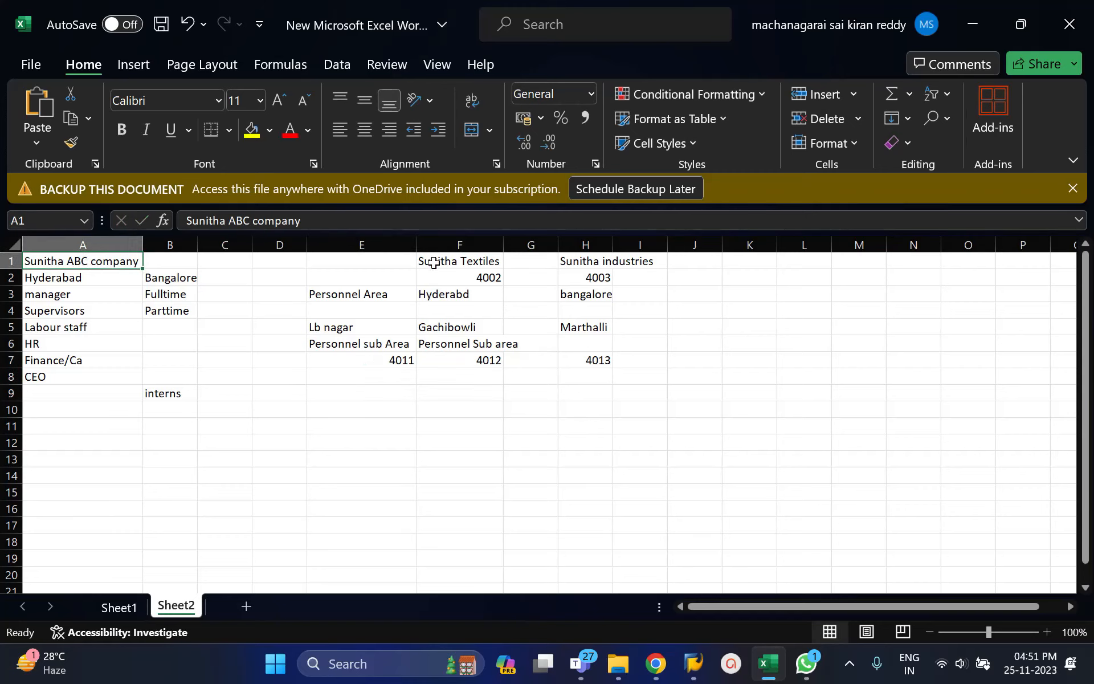
{"action": "left_click_drag", "start_coordinate": [427, 261], "coordinate": [595, 260]}
{"action": "left_click", "coordinate": [595, 260]}
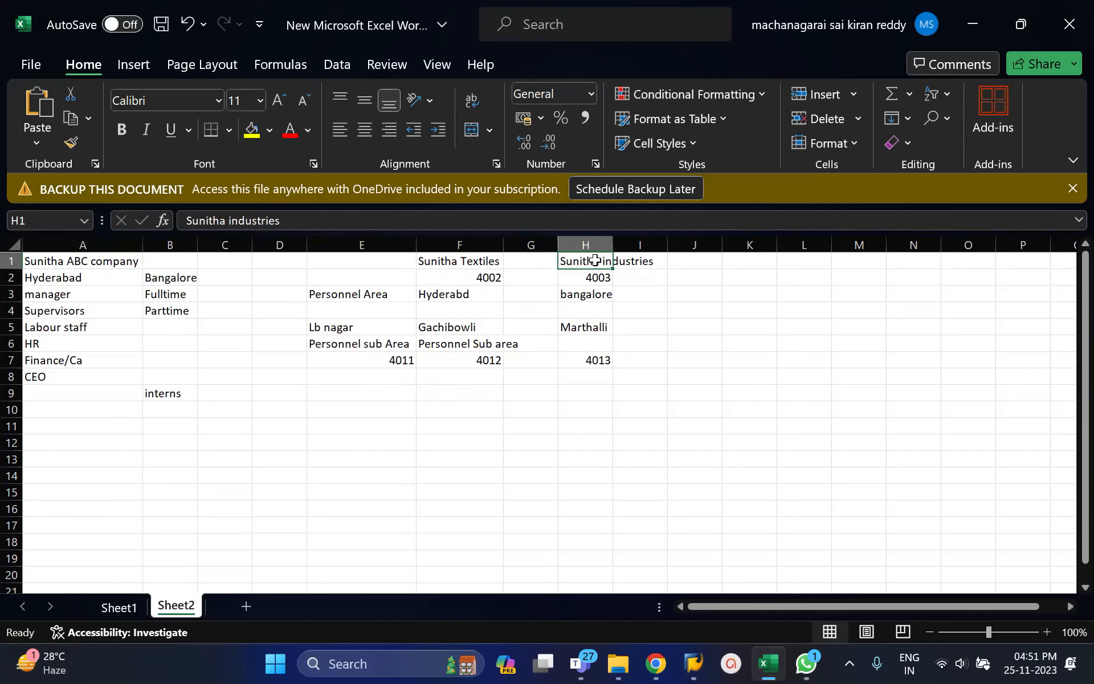
{"action": "left_click", "coordinate": [485, 279]}
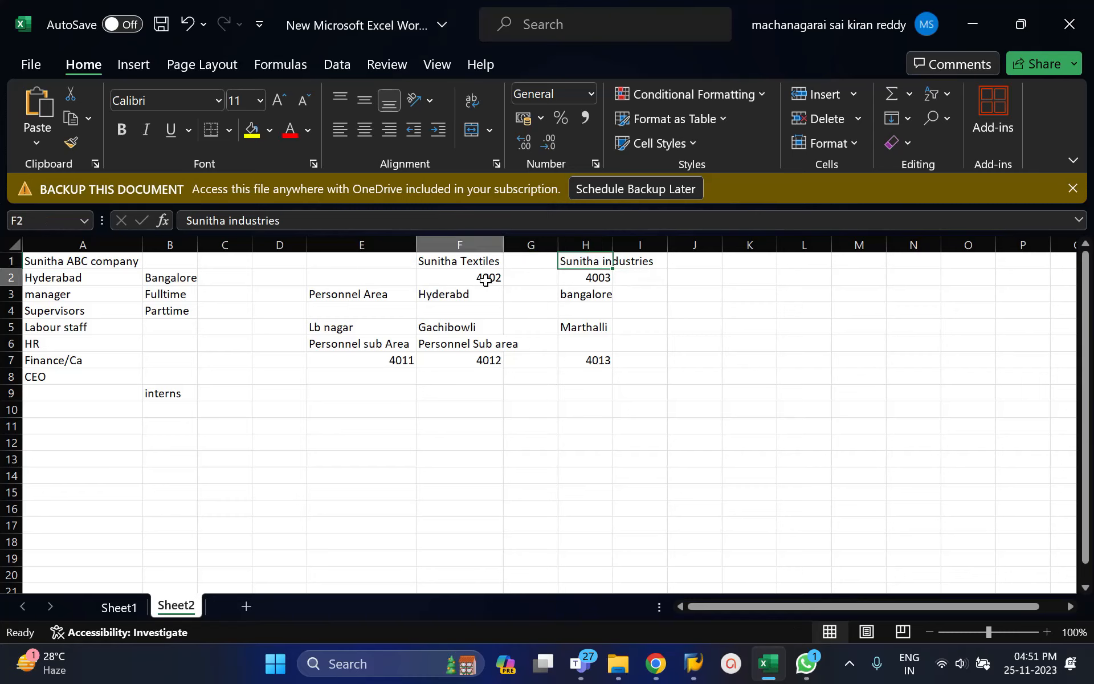
{"action": "left_click", "coordinate": [447, 299]}
{"action": "left_click", "coordinate": [457, 363]}
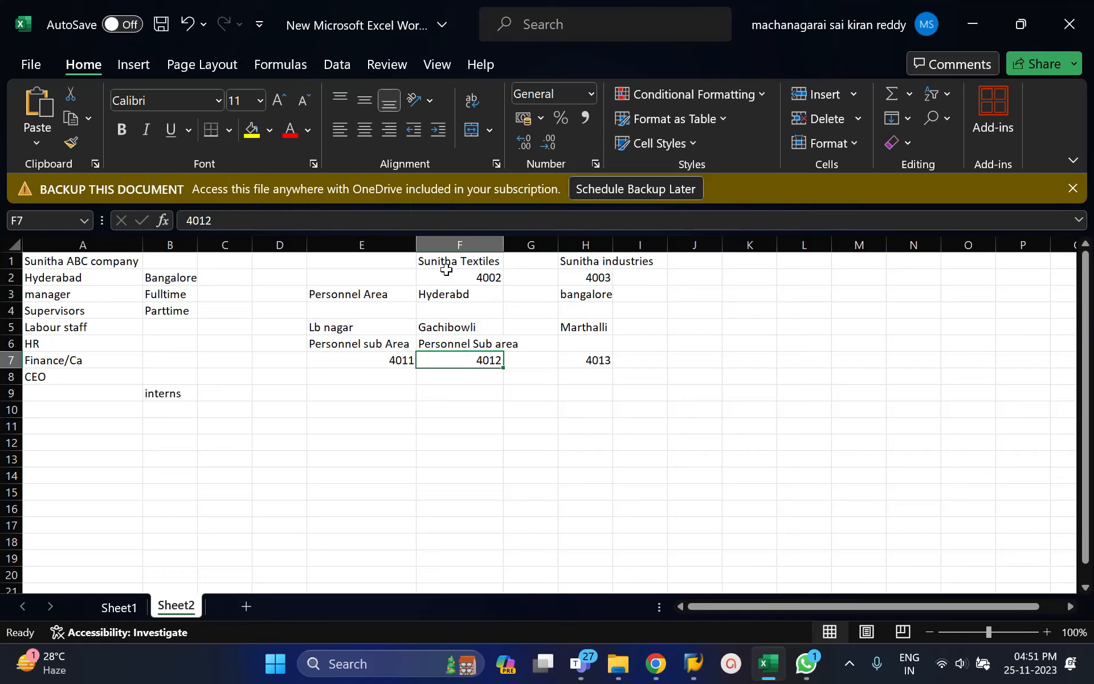
{"action": "left_click", "coordinate": [445, 292]}
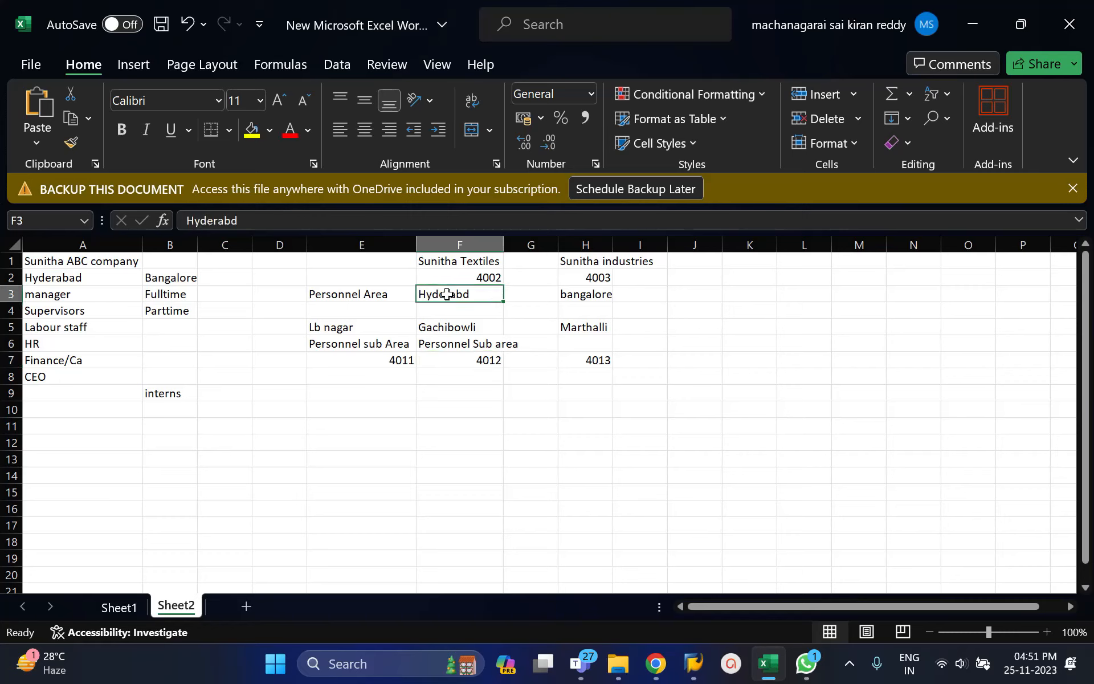
{"action": "left_click", "coordinate": [449, 264]}
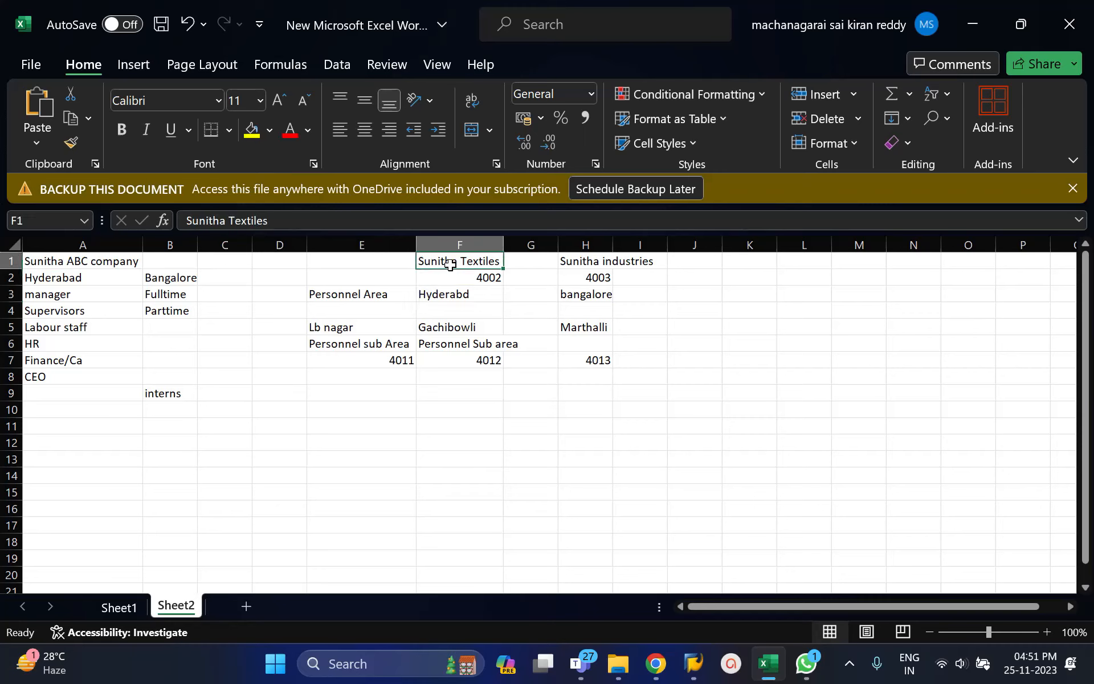
{"action": "left_click", "coordinate": [587, 296]}
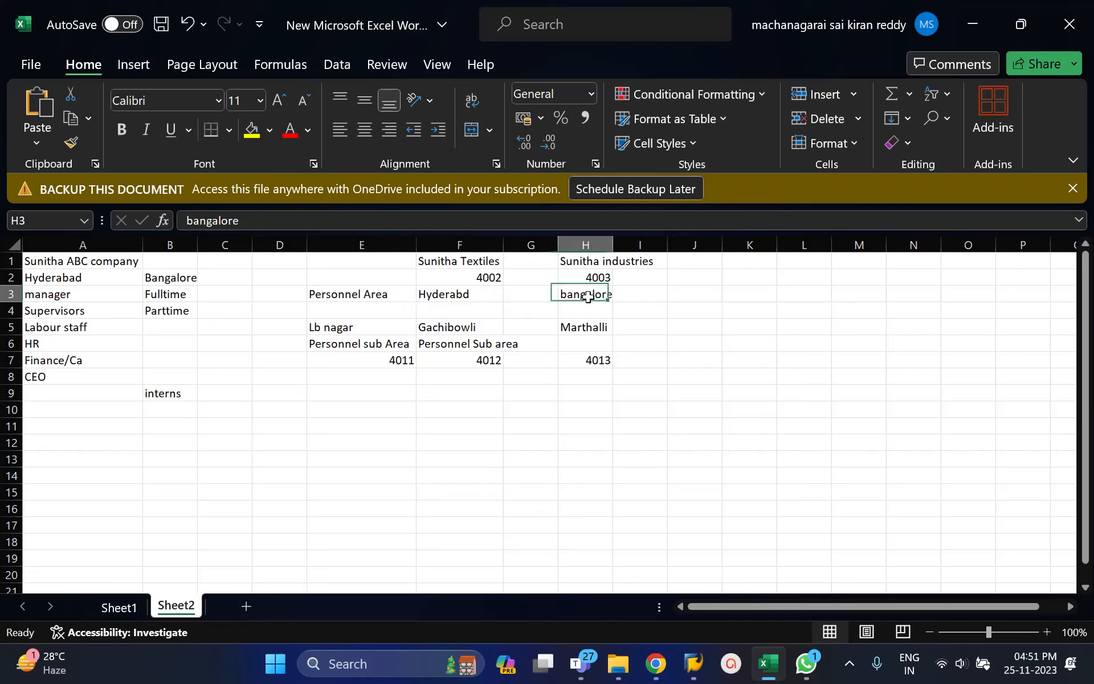
{"action": "left_click", "coordinate": [586, 264]}
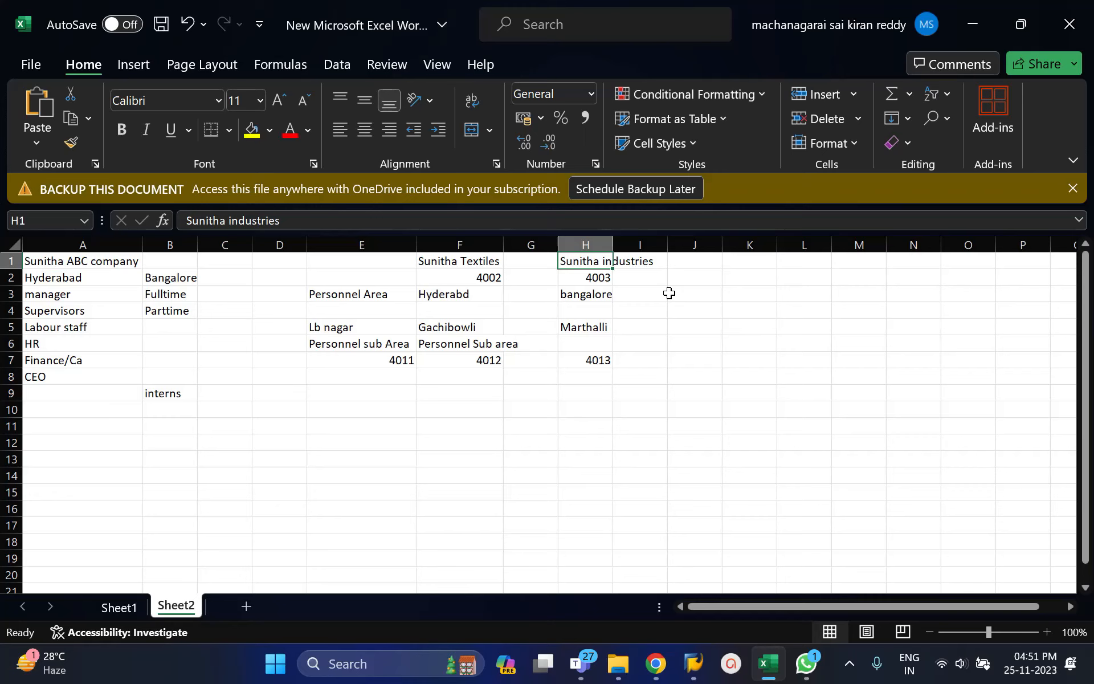
Switch to SAP, leave the personnel subarea entries for area 4003, and collapse the Definition branch of the implementation guide.
{"action": "key", "text": "alt+Tab"}
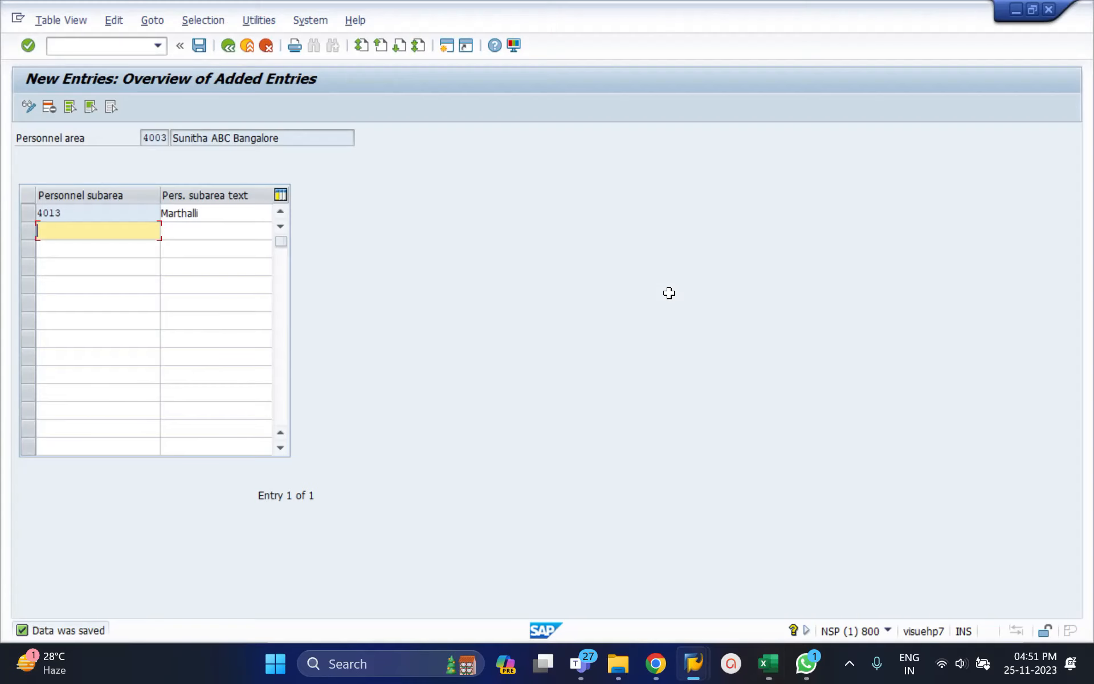
{"action": "left_click", "coordinate": [230, 50]}
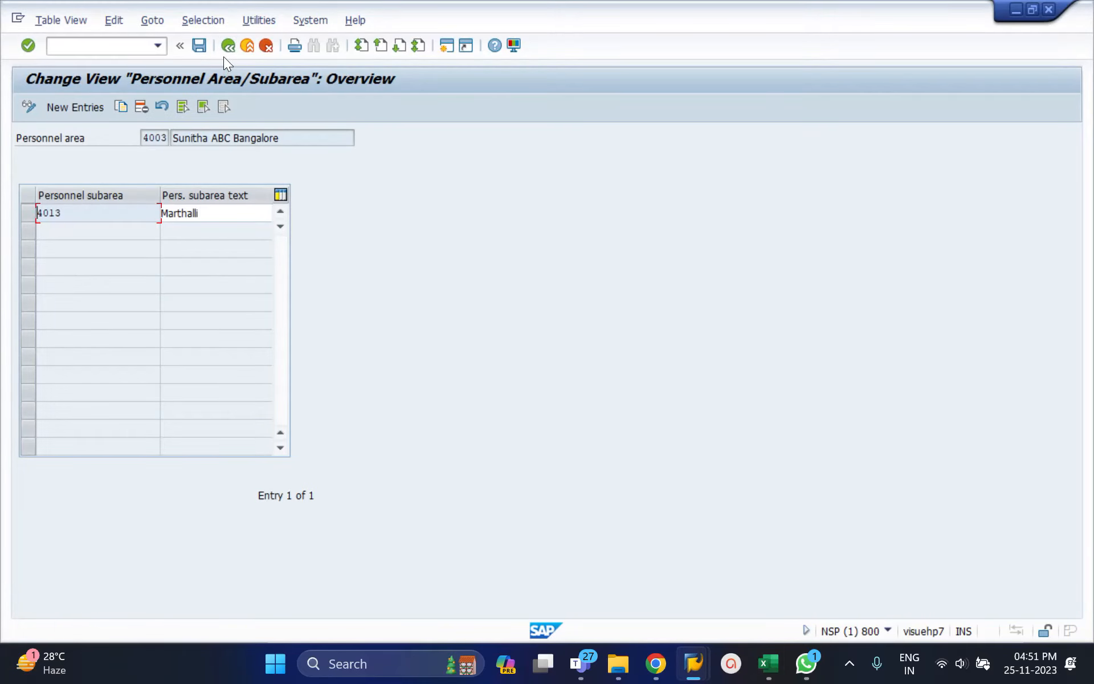
{"action": "left_click", "coordinate": [228, 50]}
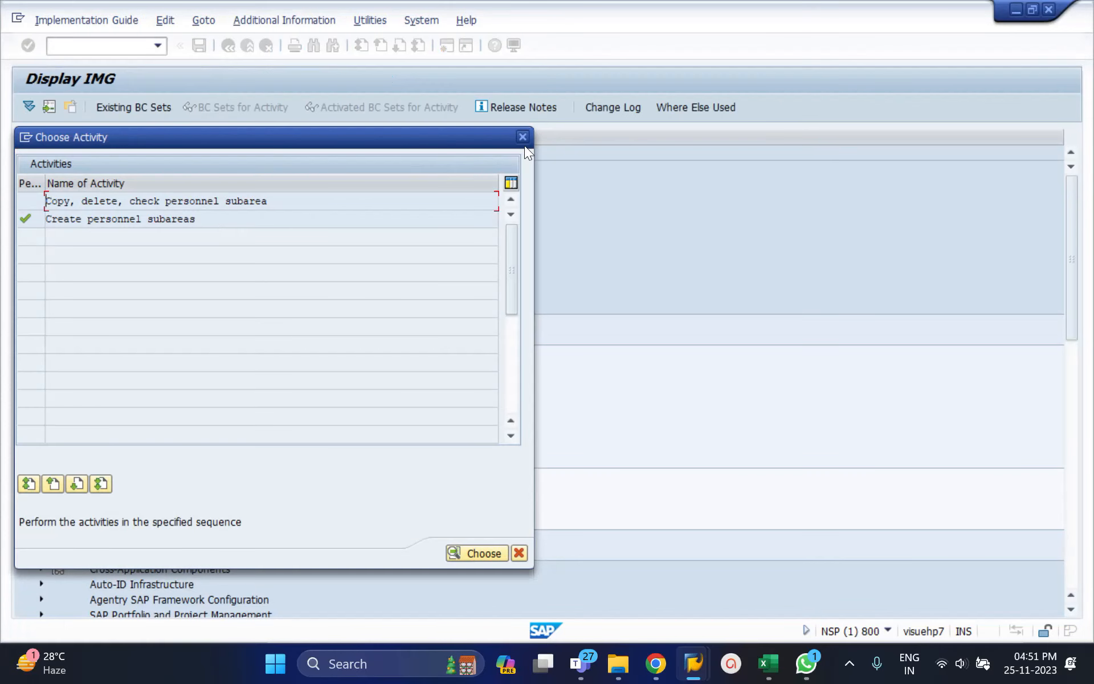
{"action": "left_click", "coordinate": [522, 137]}
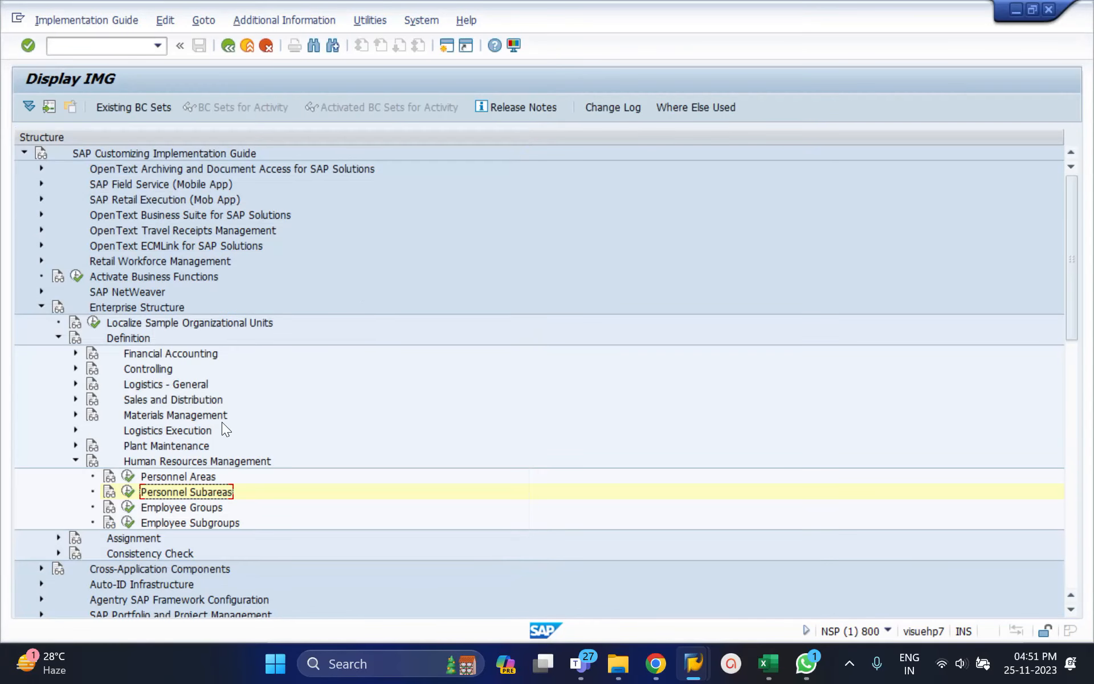
{"action": "left_click", "coordinate": [76, 461]}
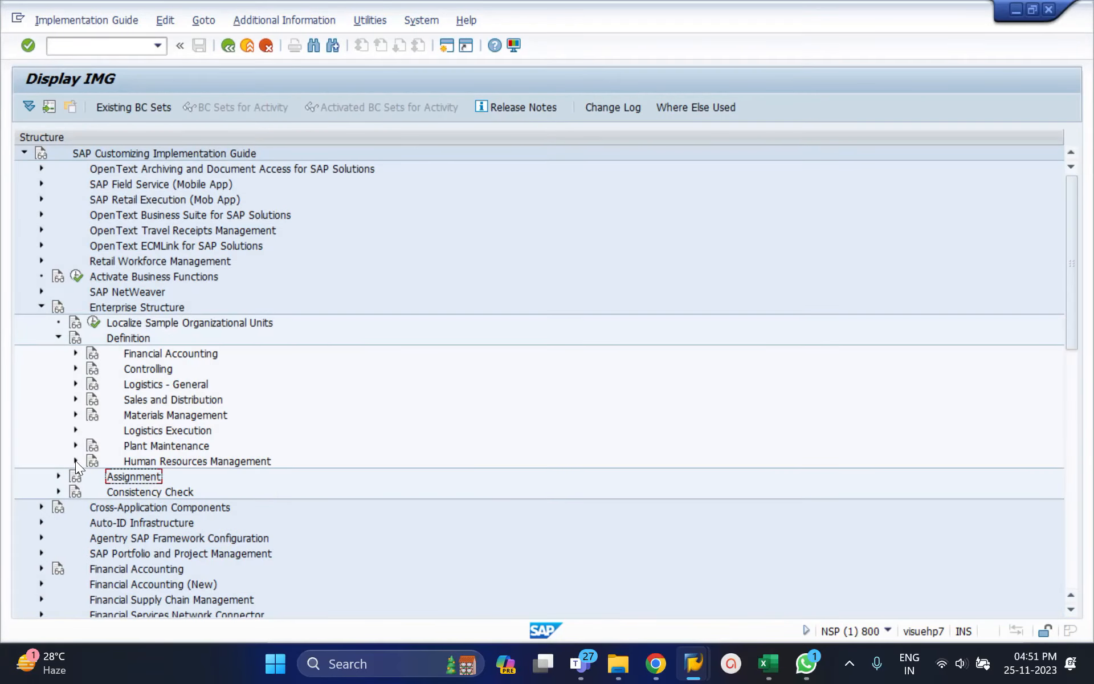
{"action": "left_click", "coordinate": [58, 337]}
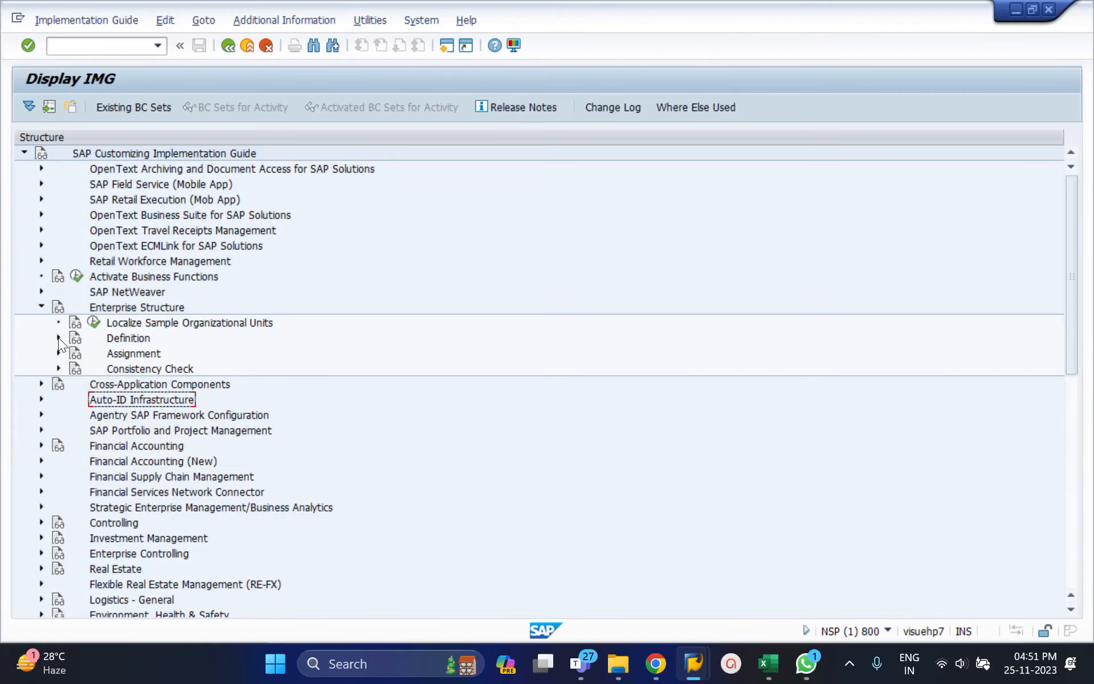
Open the Financial Accounting assignment of company code to company and position the list at company code 4001.
{"action": "left_click", "coordinate": [58, 354]}
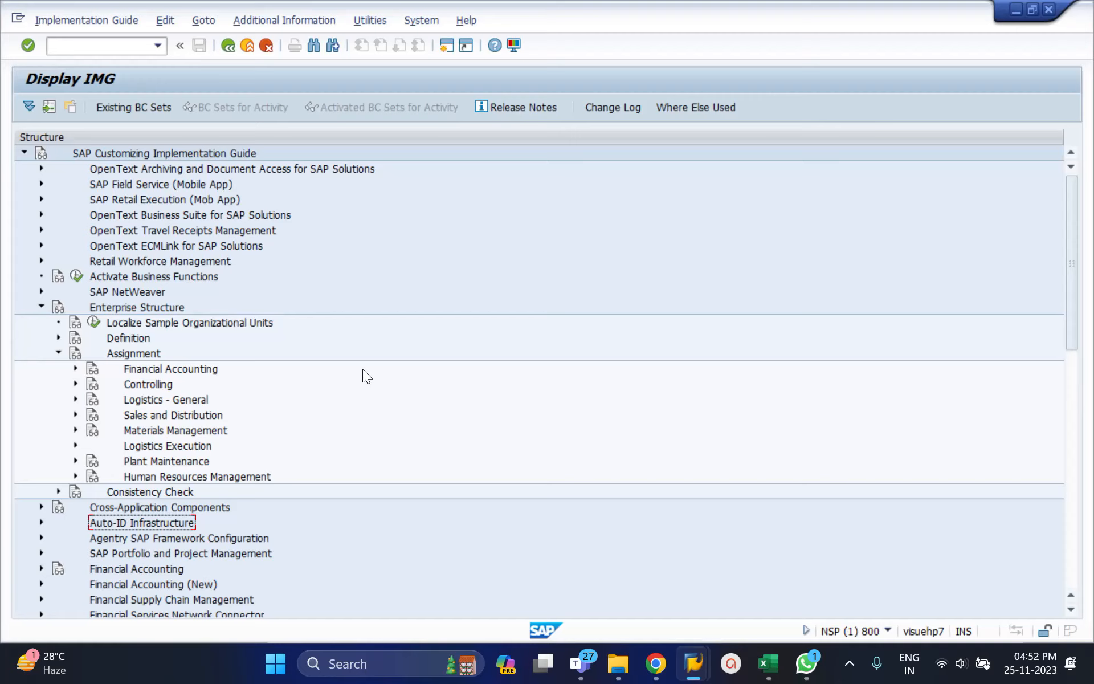
{"action": "left_click", "coordinate": [76, 369]}
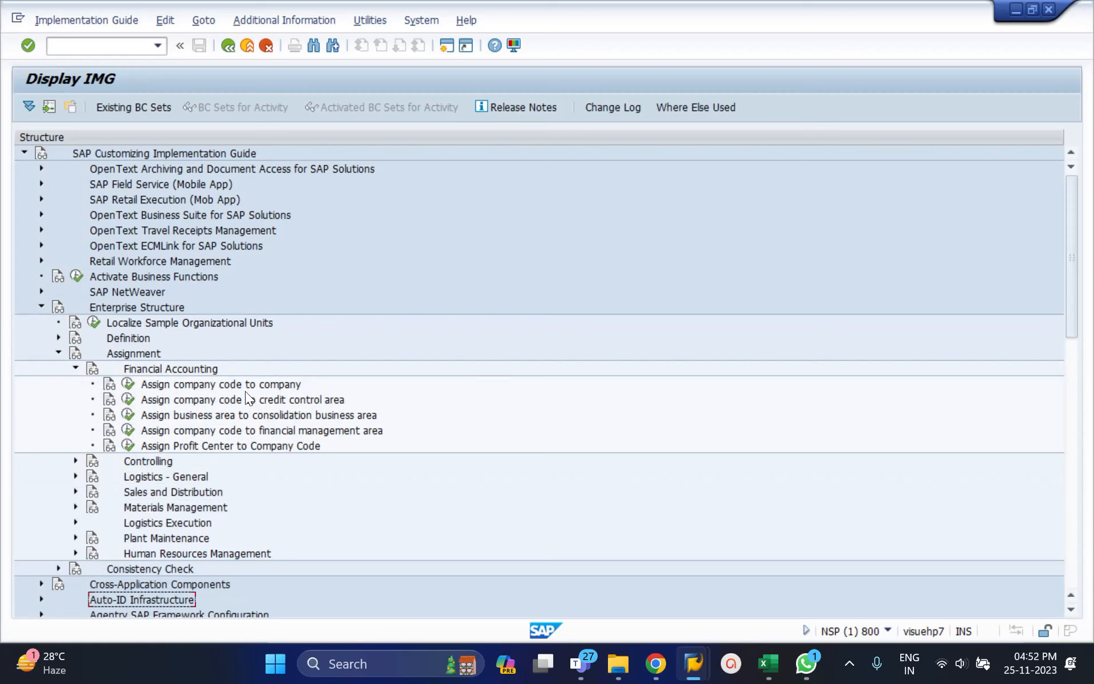
{"action": "left_click", "coordinate": [127, 385]}
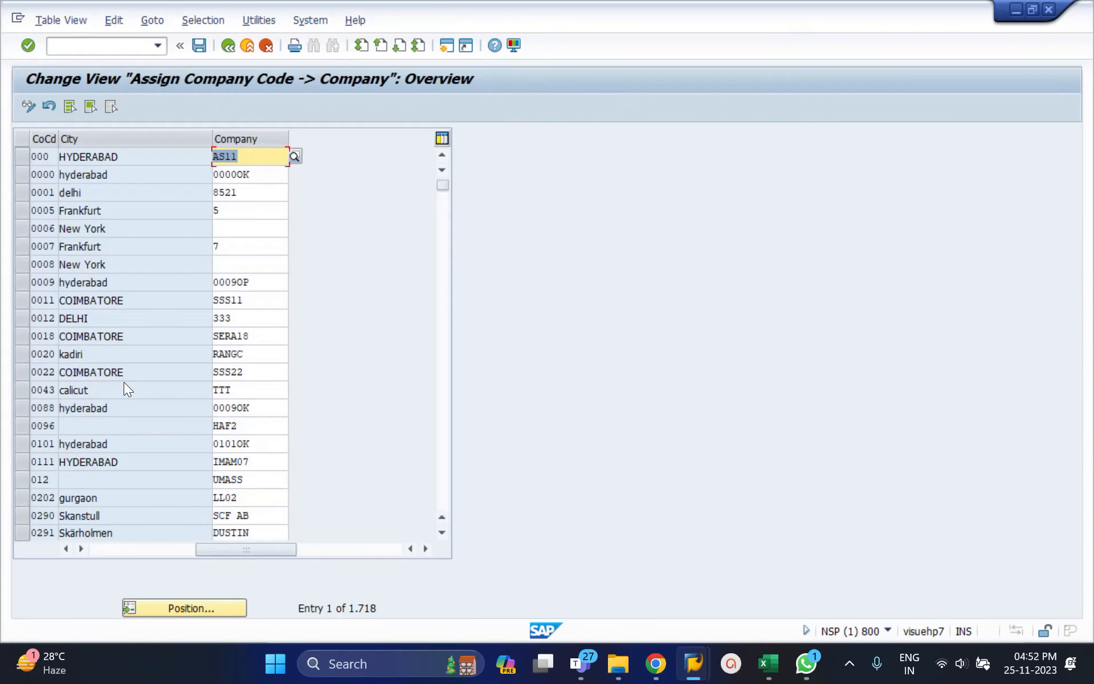
{"action": "left_click", "coordinate": [200, 608]}
{"action": "type", "text": "4"}
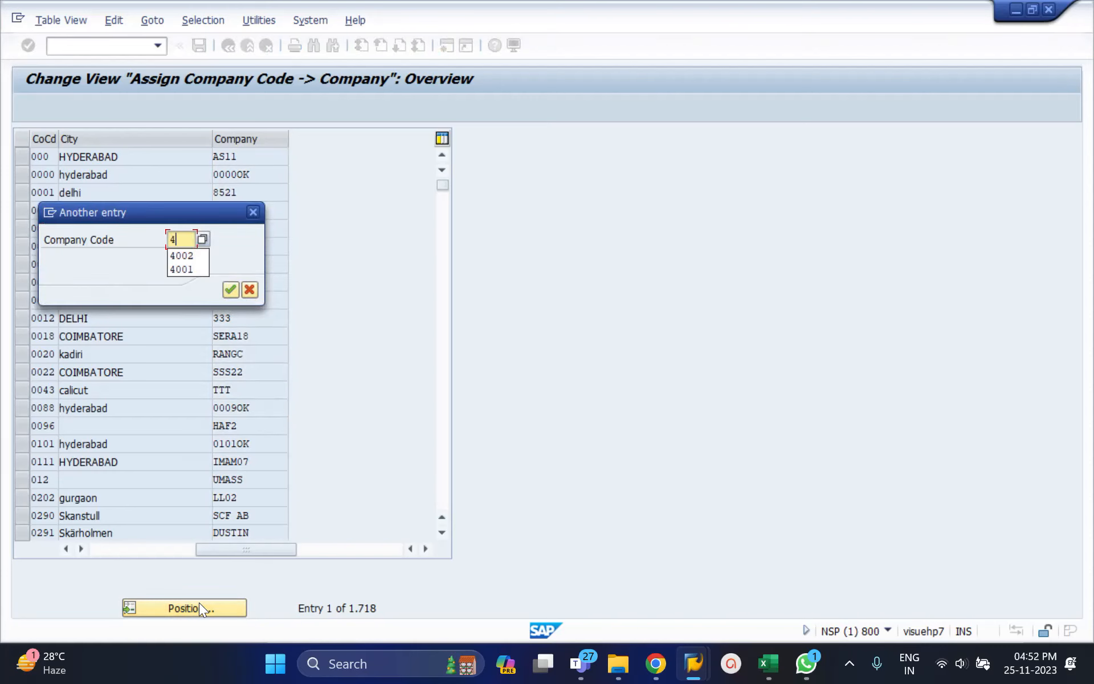
{"action": "type", "text": "001"}
{"action": "key", "text": "Return"}
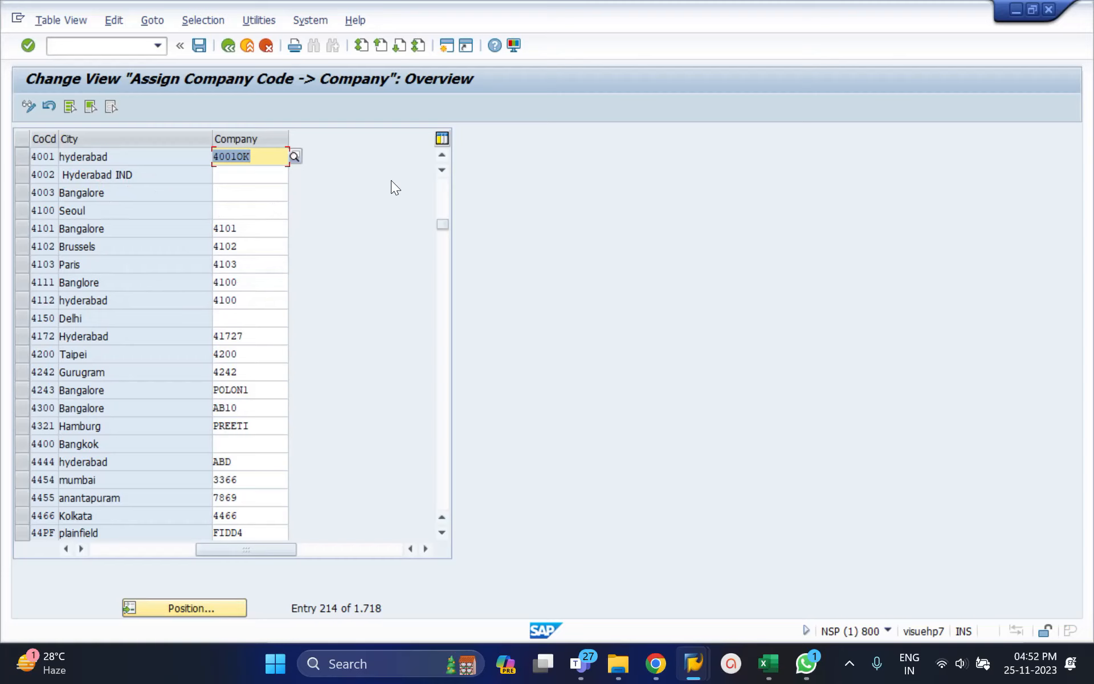
Inspect the company assignment rows around company codes 4001 and 4002, and return to the implementation guide.
{"action": "left_click", "coordinate": [443, 155]}
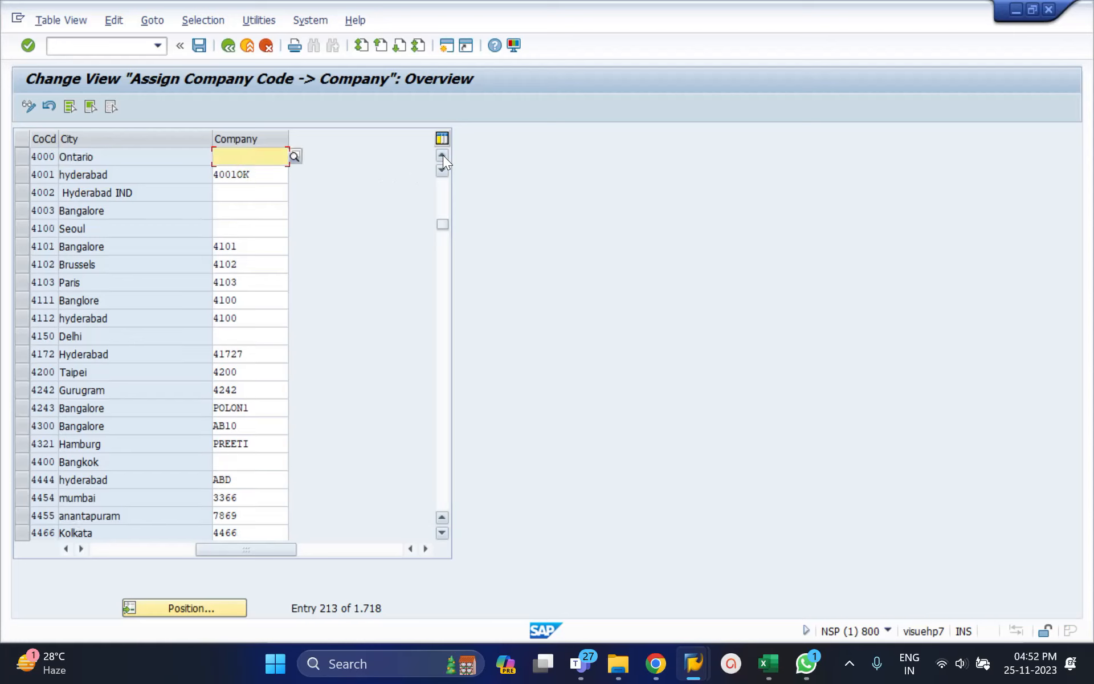
{"action": "left_click", "coordinate": [127, 192]}
{"action": "left_click", "coordinate": [103, 176]}
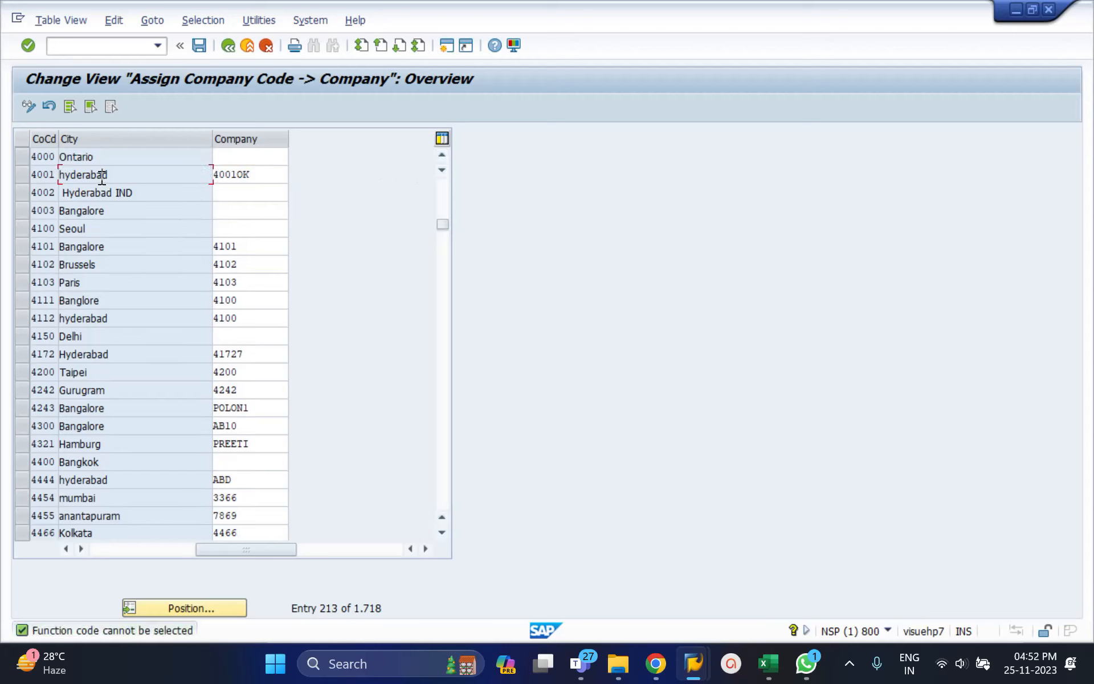
{"action": "left_click", "coordinate": [228, 45]}
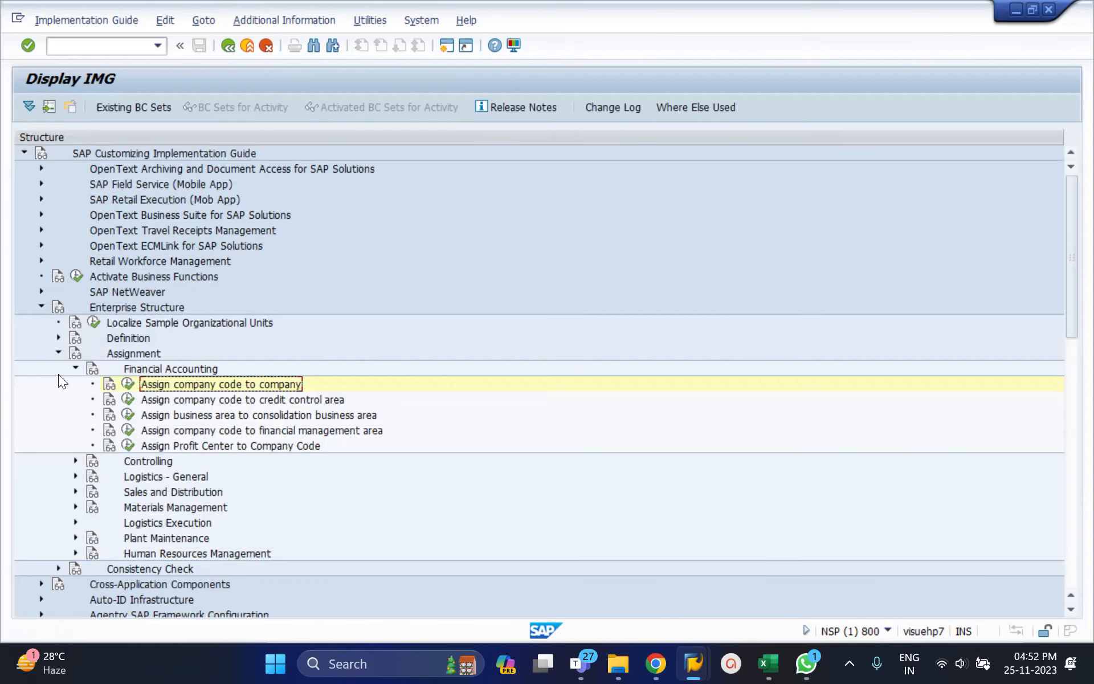
Open Edit Company Code Data under the Financial Accounting definition and position the list at company code 4002.
{"action": "left_click", "coordinate": [58, 337]}
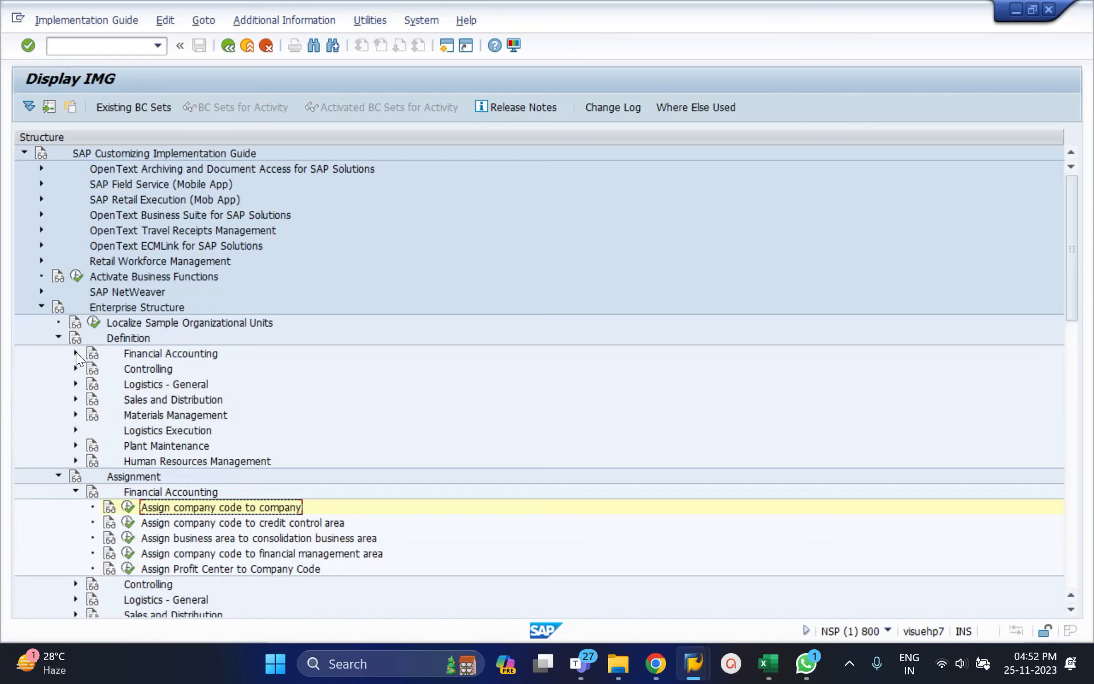
{"action": "left_click", "coordinate": [77, 353]}
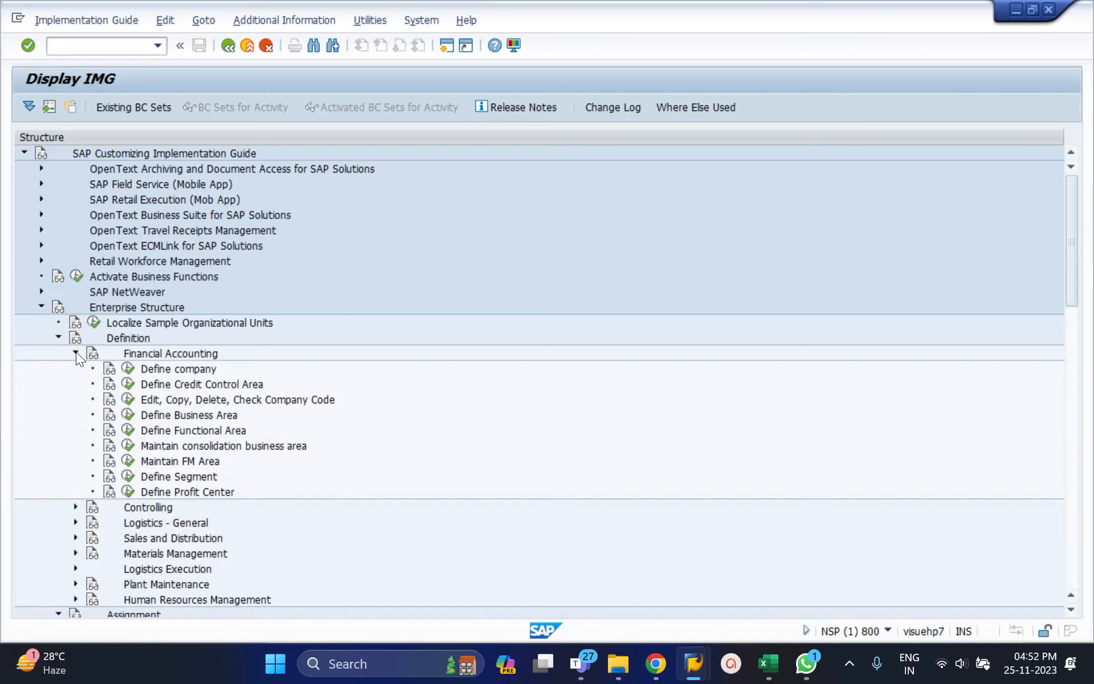
{"action": "left_click", "coordinate": [127, 398]}
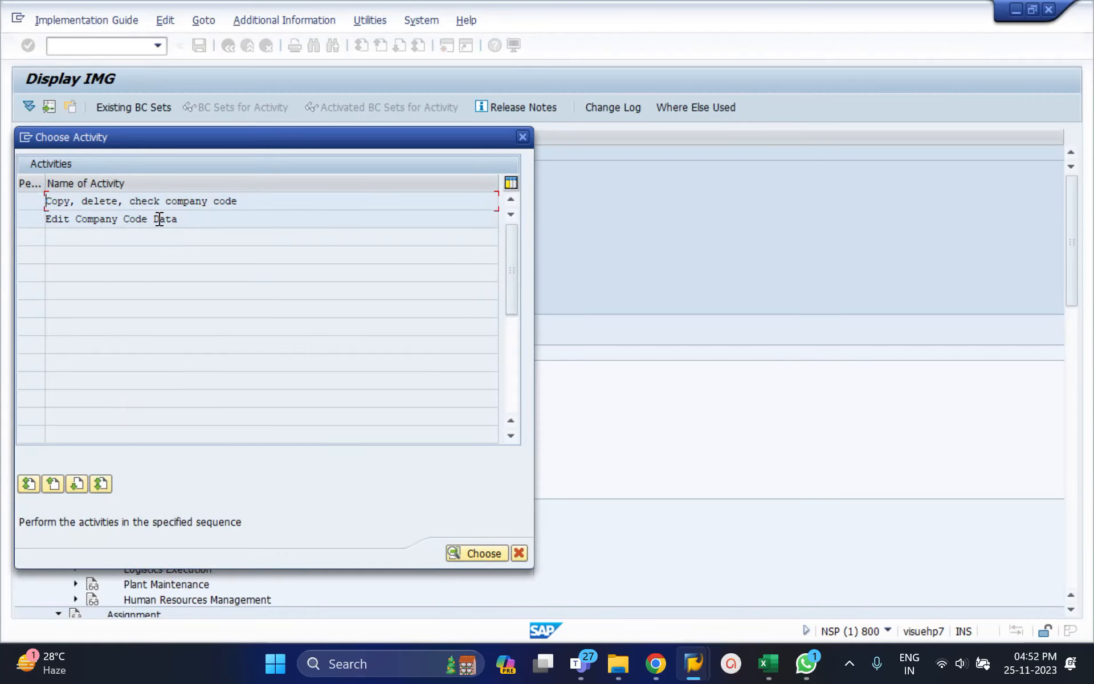
{"action": "double_click", "coordinate": [159, 219]}
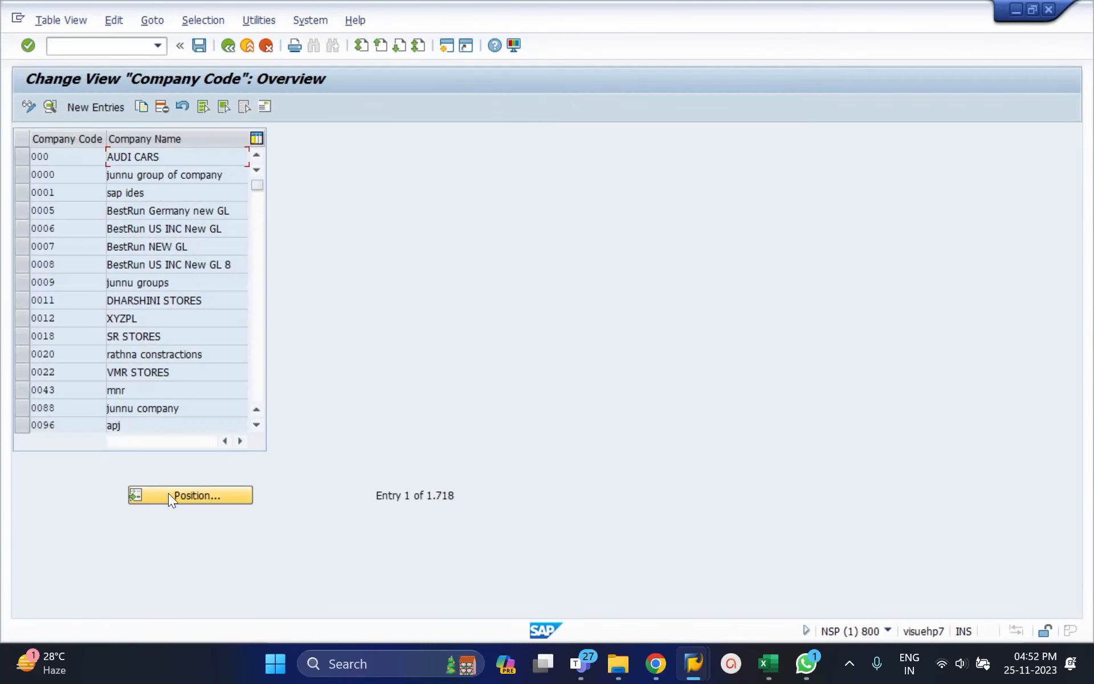
{"action": "left_click", "coordinate": [169, 495]}
{"action": "type", "text": "401"}
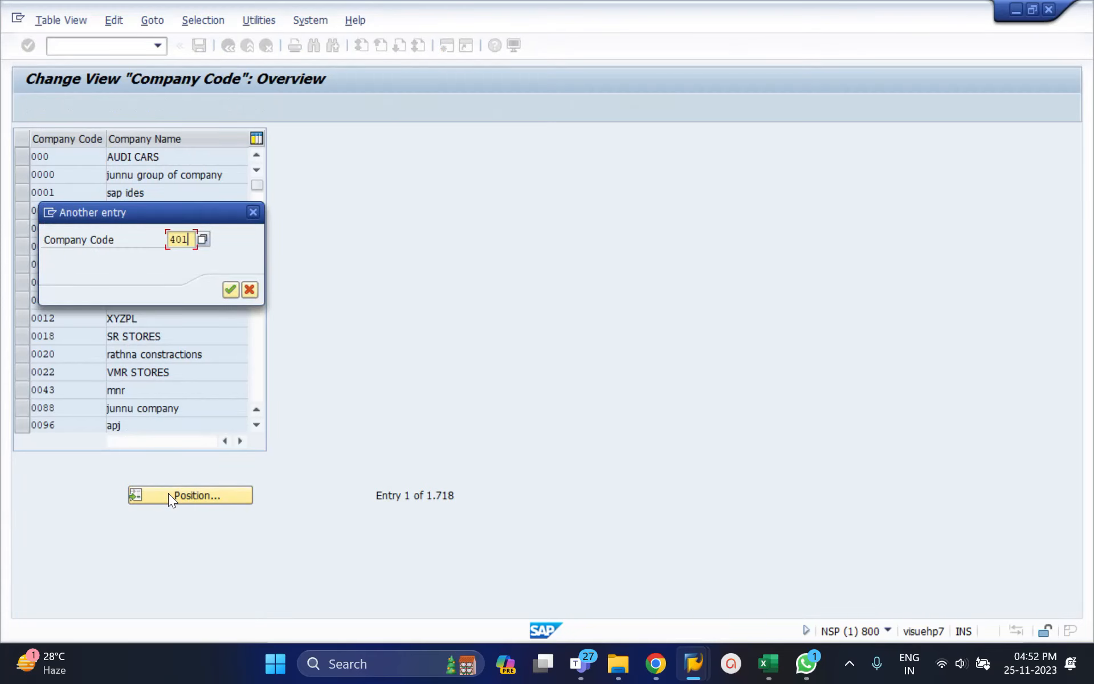
{"action": "type", "text": "2"}
{"action": "key", "text": "Return"}
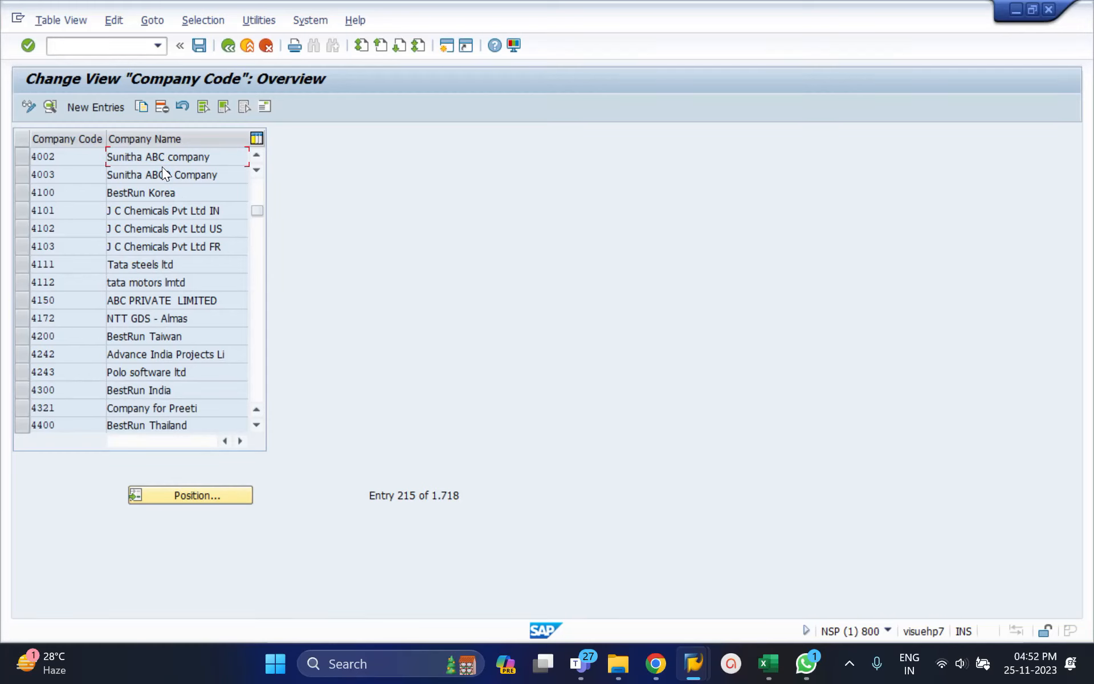
Compare the company code names with the Excel plan, and return from the company code data to the implementation guide.
{"action": "key", "text": "alt+Tab"}
{"action": "key", "text": "alt+Tab"}
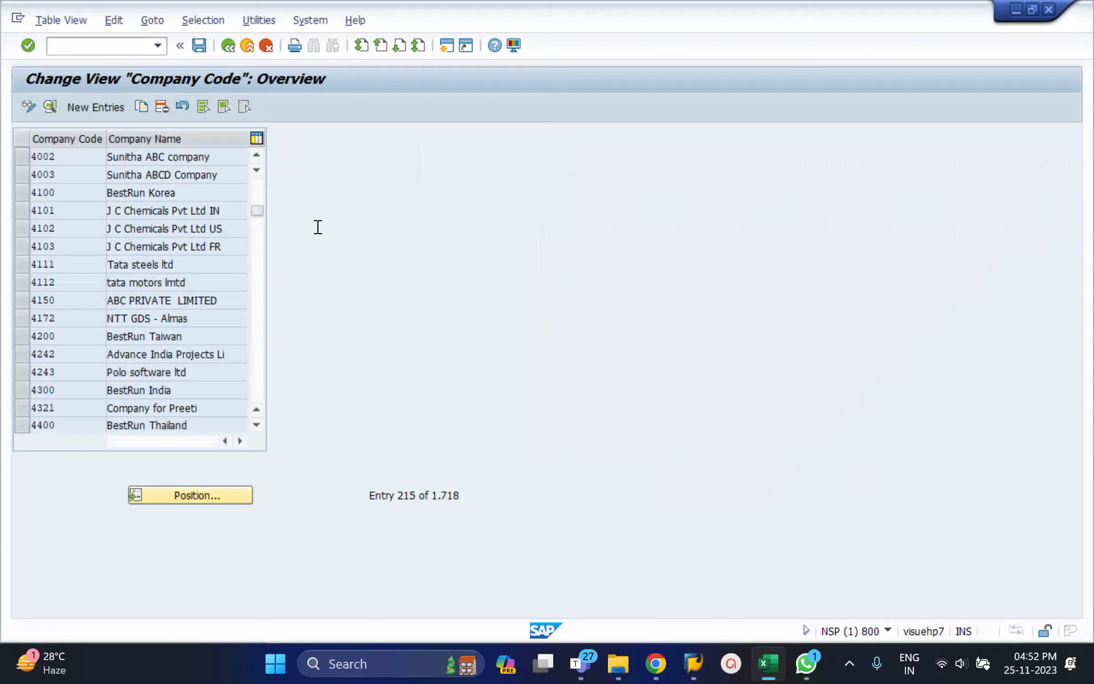
{"action": "left_click", "coordinate": [231, 48]}
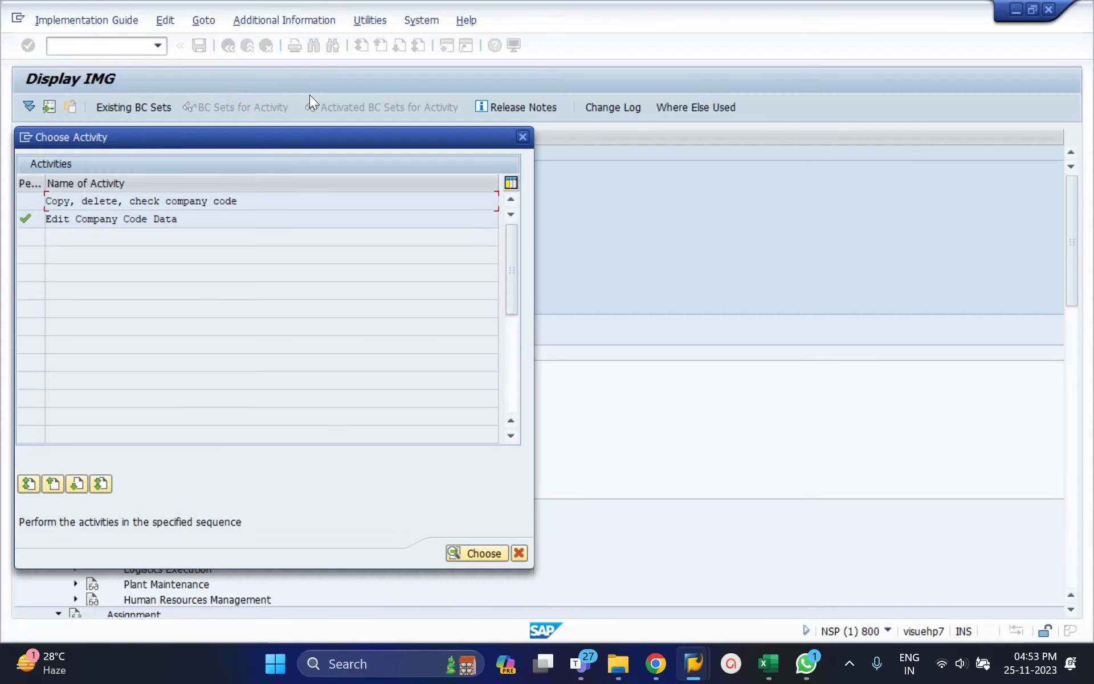
{"action": "left_click", "coordinate": [523, 137]}
Reopen the assignment of company code to company, position the list at company code 4002, and bring the company names into view.
{"action": "scroll", "coordinate": [204, 355], "scroll_direction": "down", "scroll_amount": 1}
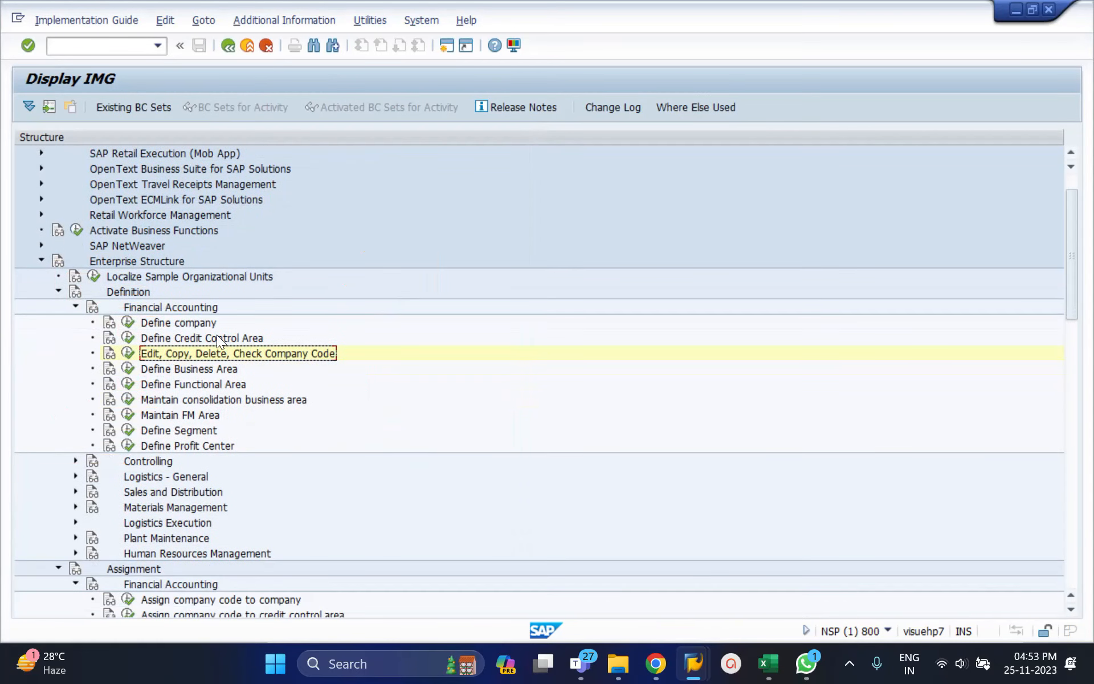
{"action": "left_click", "coordinate": [127, 600]}
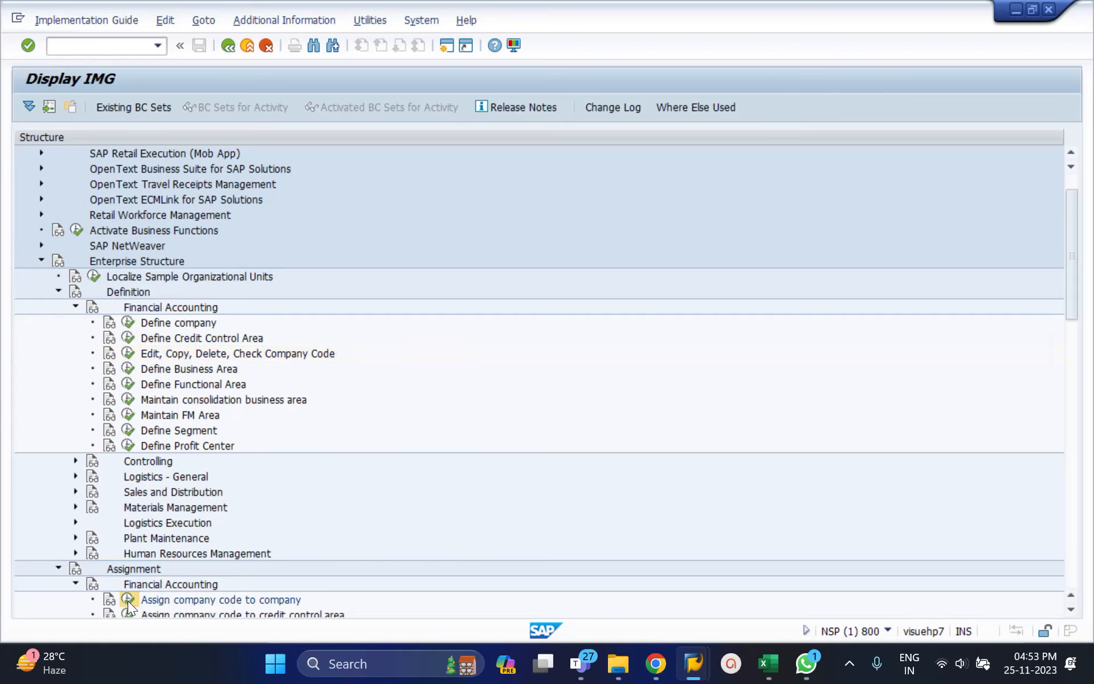
{"action": "left_click", "coordinate": [215, 611]}
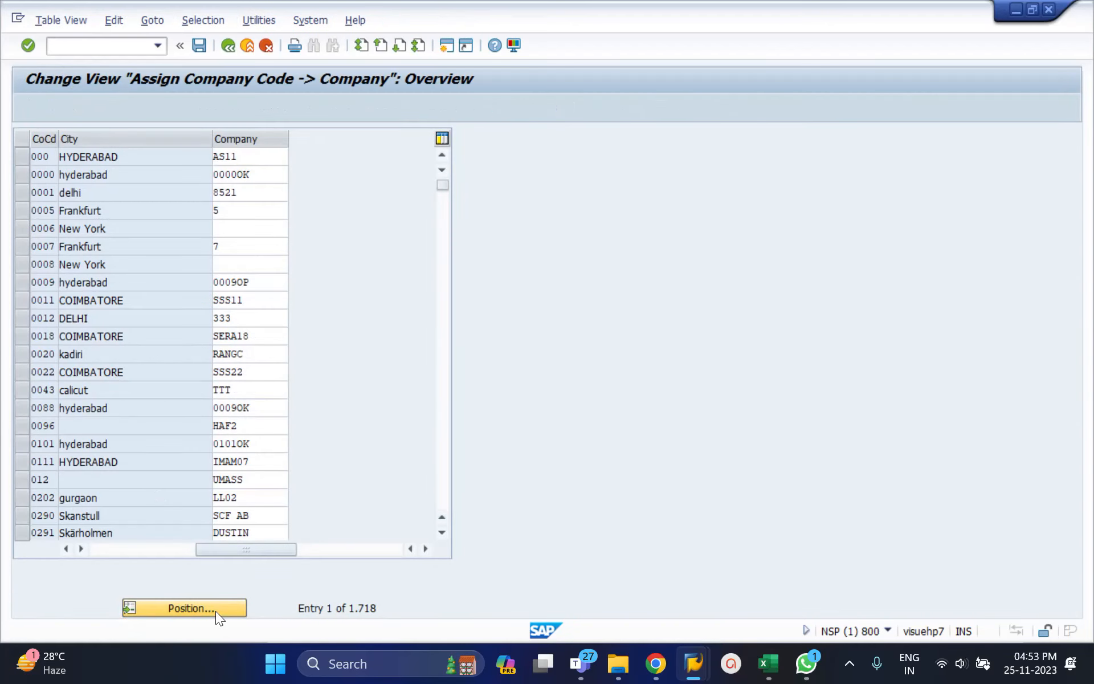
{"action": "type", "text": "4002"}
{"action": "key", "text": "Return"}
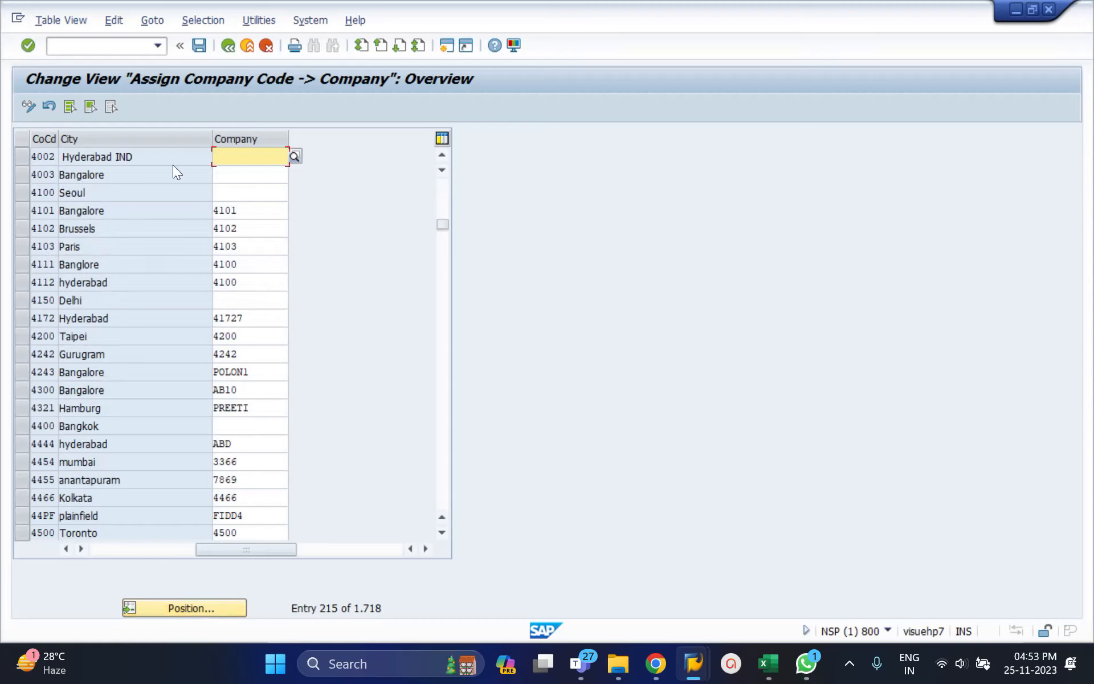
{"action": "left_click", "coordinate": [95, 552]}
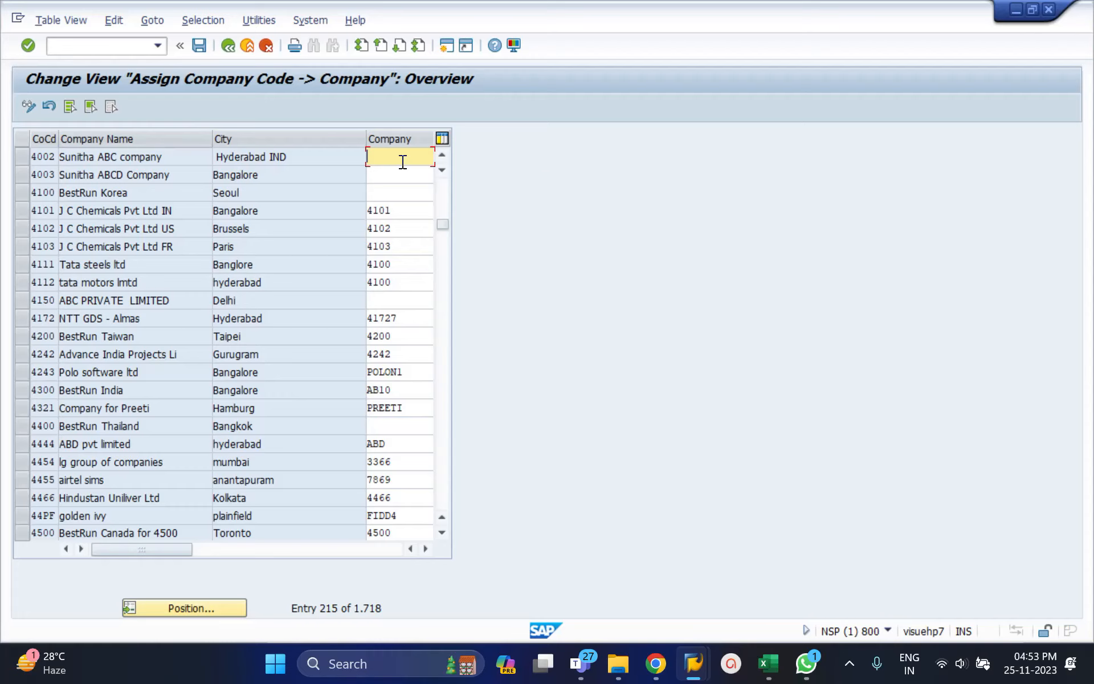
Assign company 4001 to company codes 4002 and 4003.
{"action": "type", "text": "4001"}
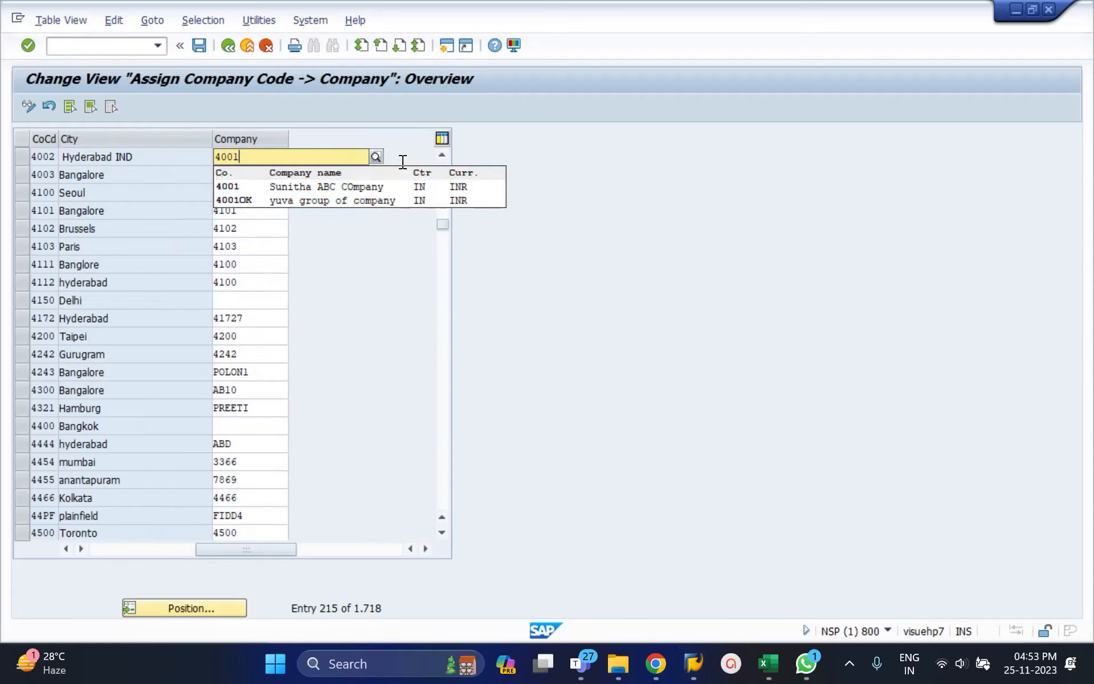
{"action": "left_click", "coordinate": [325, 190]}
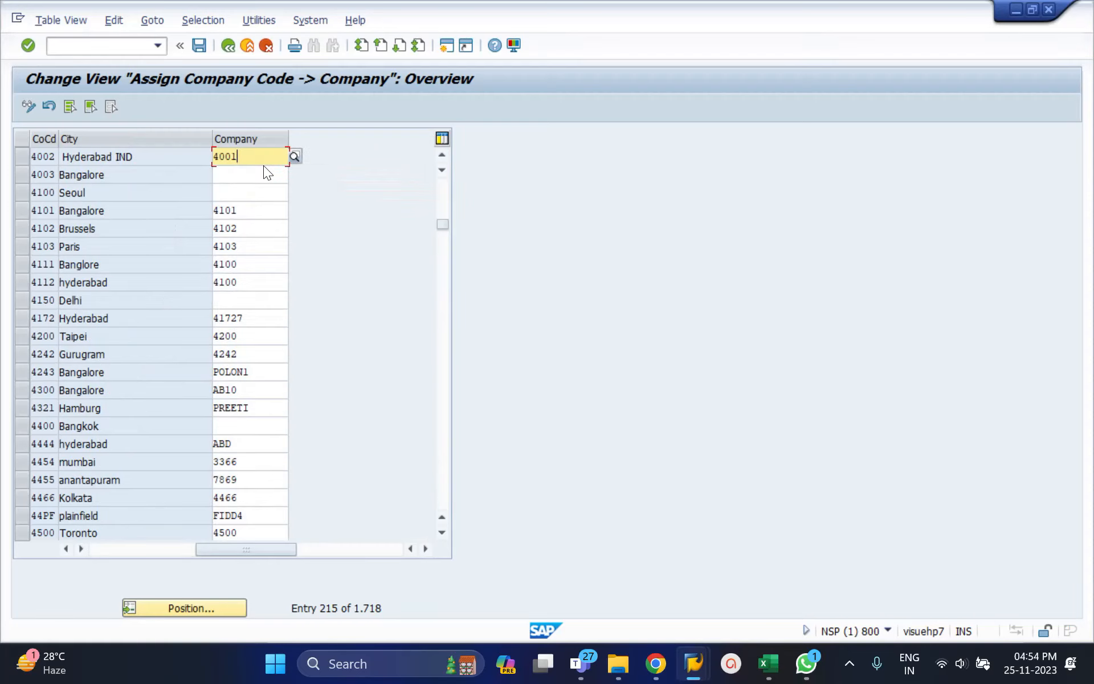
{"action": "left_click", "coordinate": [252, 173]}
{"action": "type", "text": "4001"}
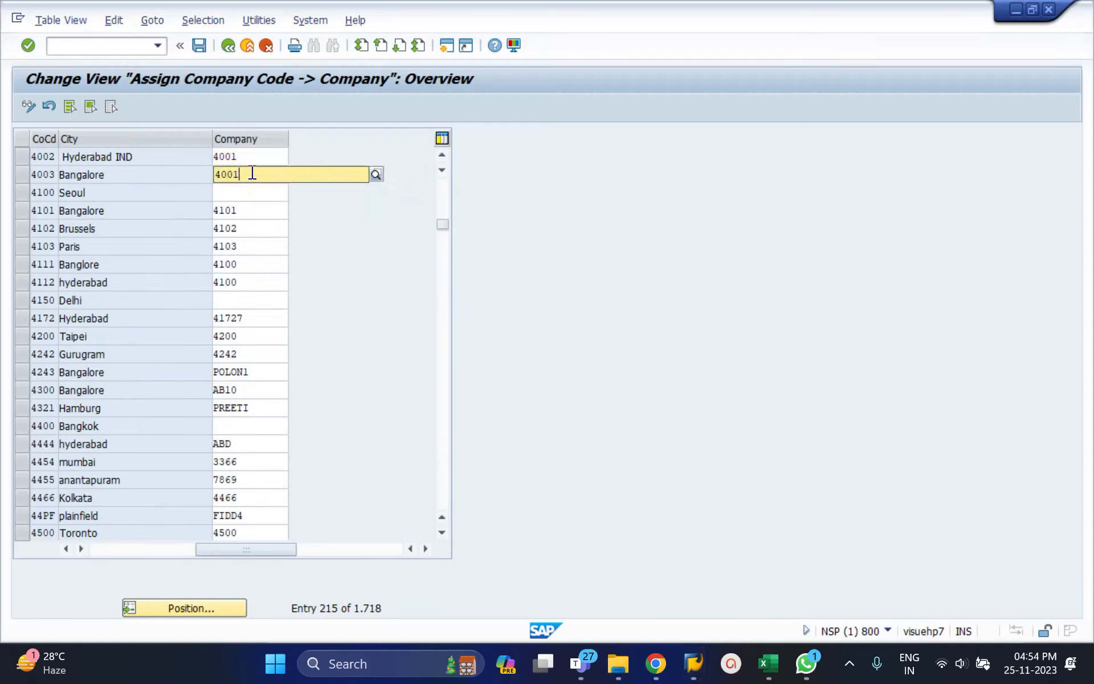
{"action": "left_click", "coordinate": [220, 205]}
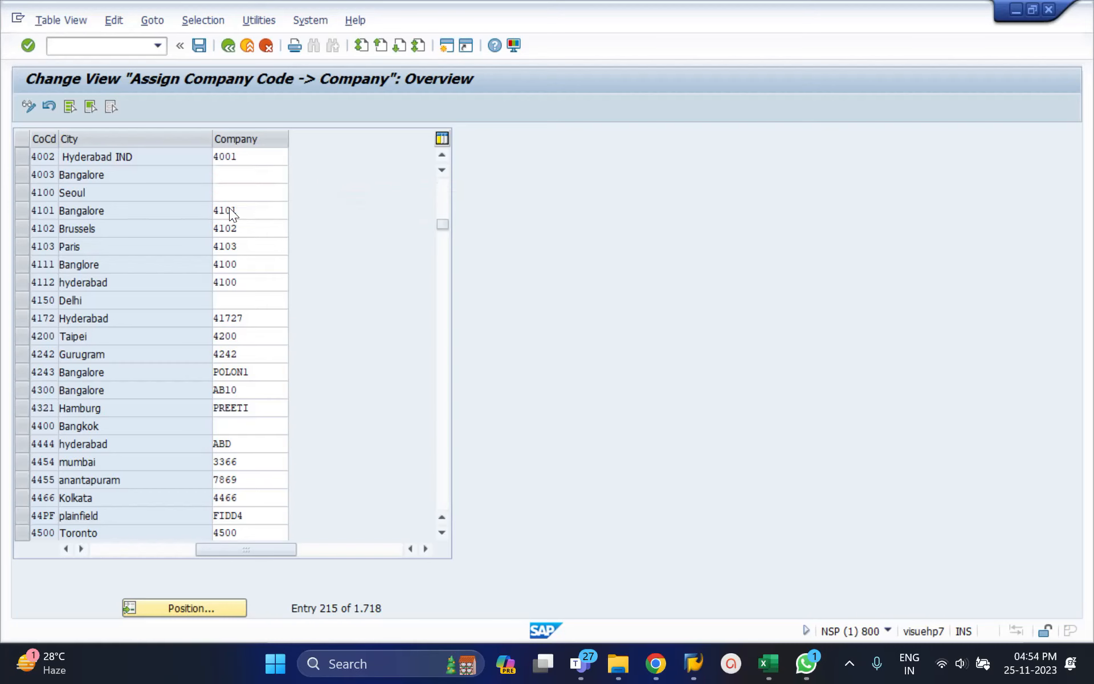
{"action": "left_click", "coordinate": [139, 548]}
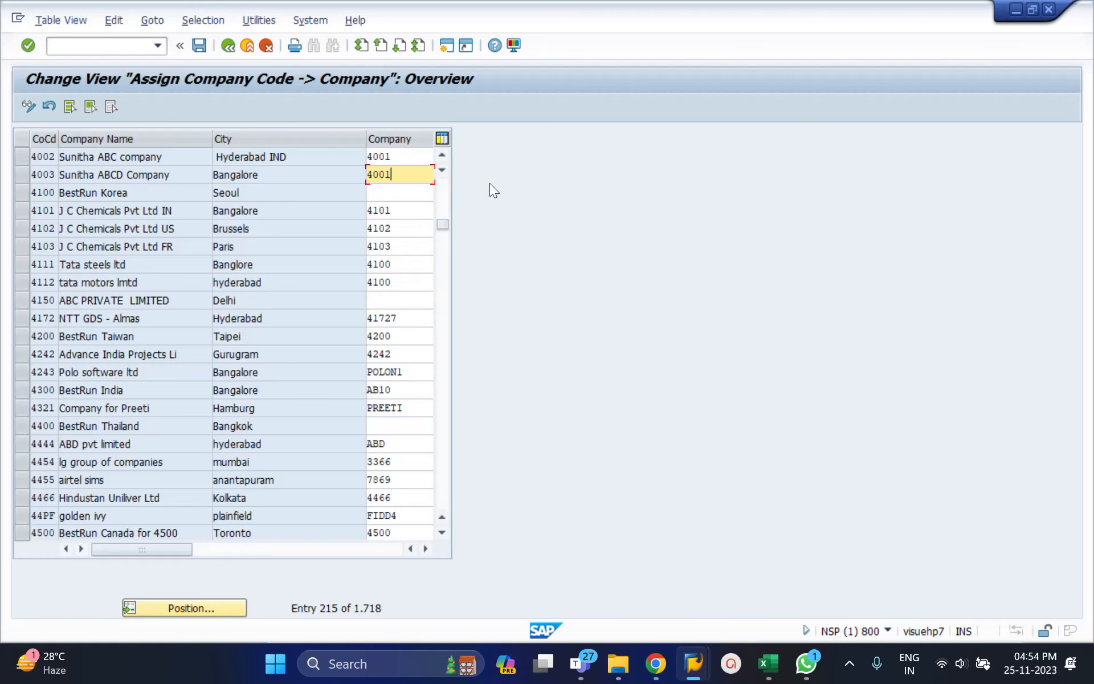
Save the company assignments in customizing request NSPK905047, and return to the implementation guide.
{"action": "key", "text": "ctrl+s"}
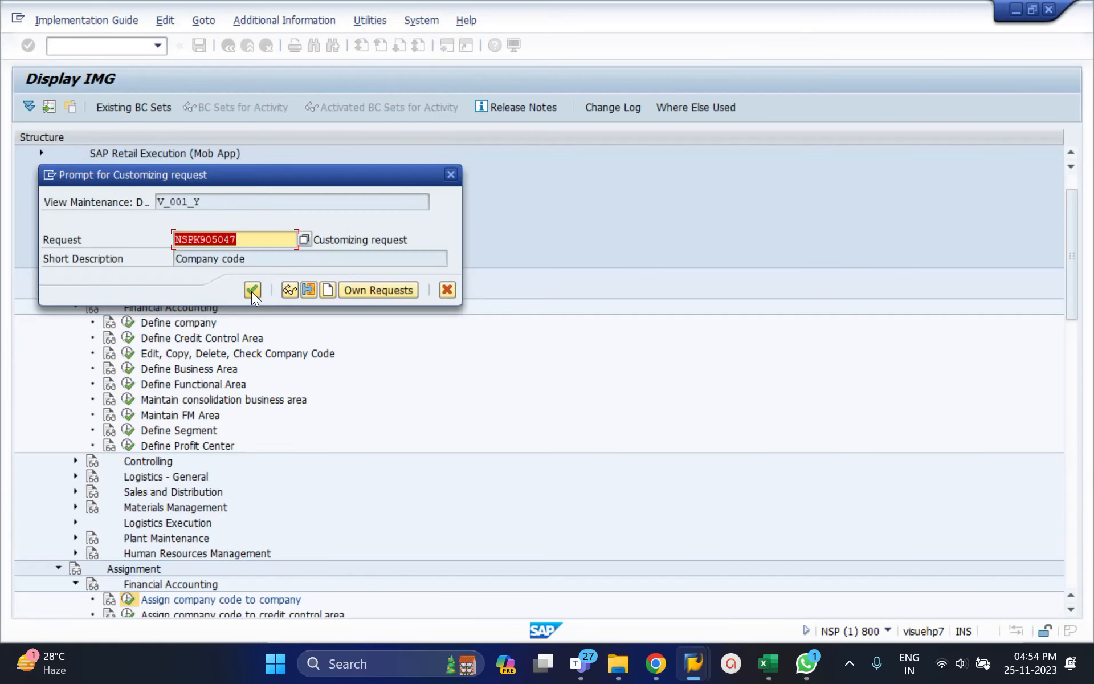
{"action": "left_click", "coordinate": [252, 290]}
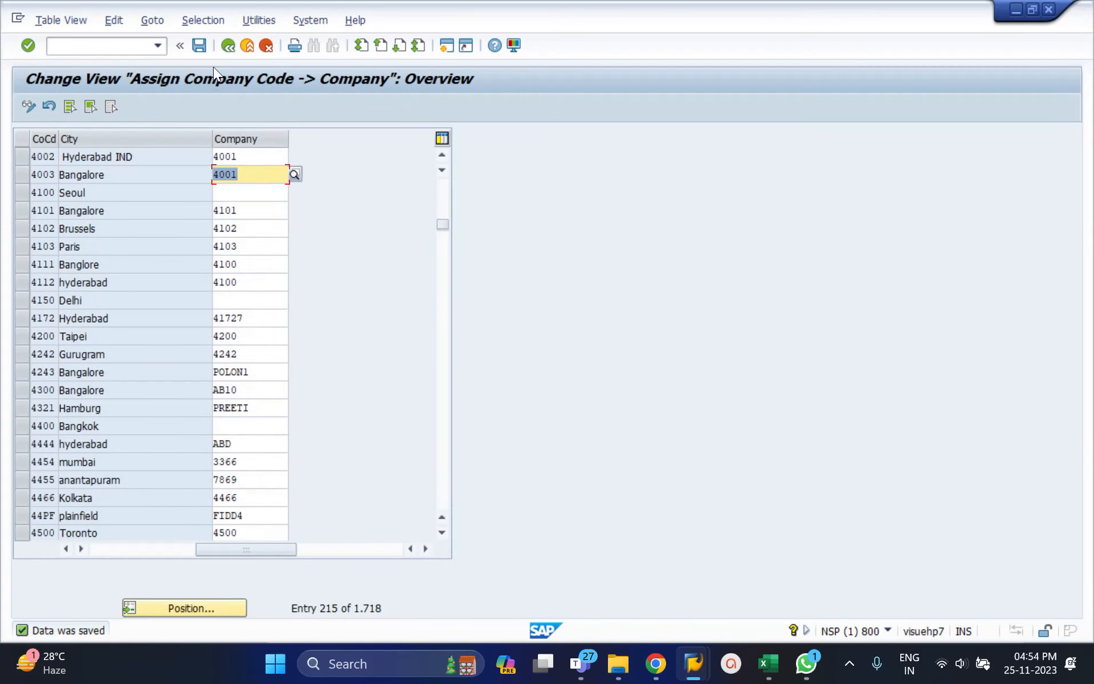
{"action": "left_click", "coordinate": [226, 46]}
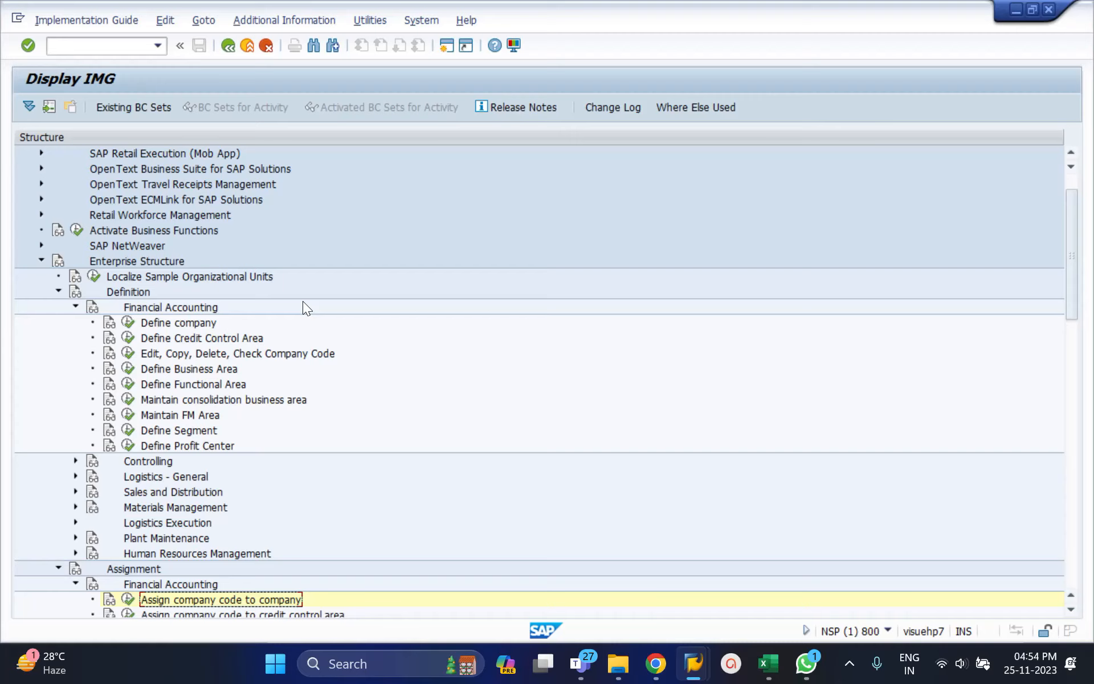
Open Assignment of Personnel Area to Company Code under the Human Resources Management assignments of the enterprise structure.
{"action": "left_click", "coordinate": [76, 553]}
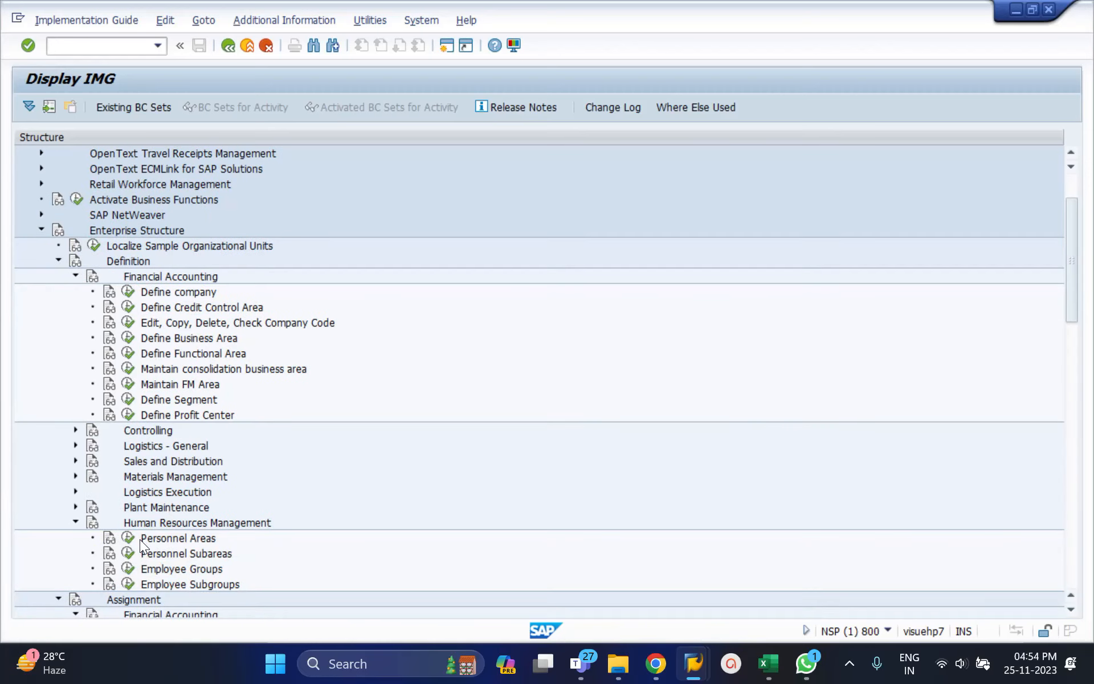
{"action": "left_click", "coordinate": [57, 259]}
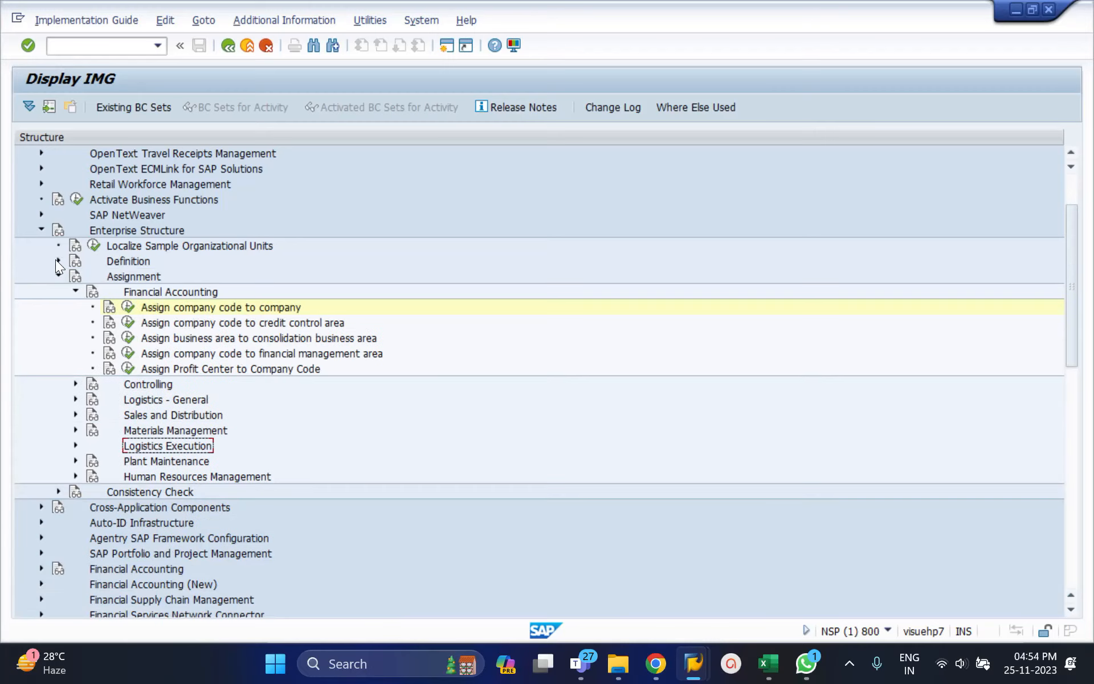
{"action": "left_click", "coordinate": [76, 477]}
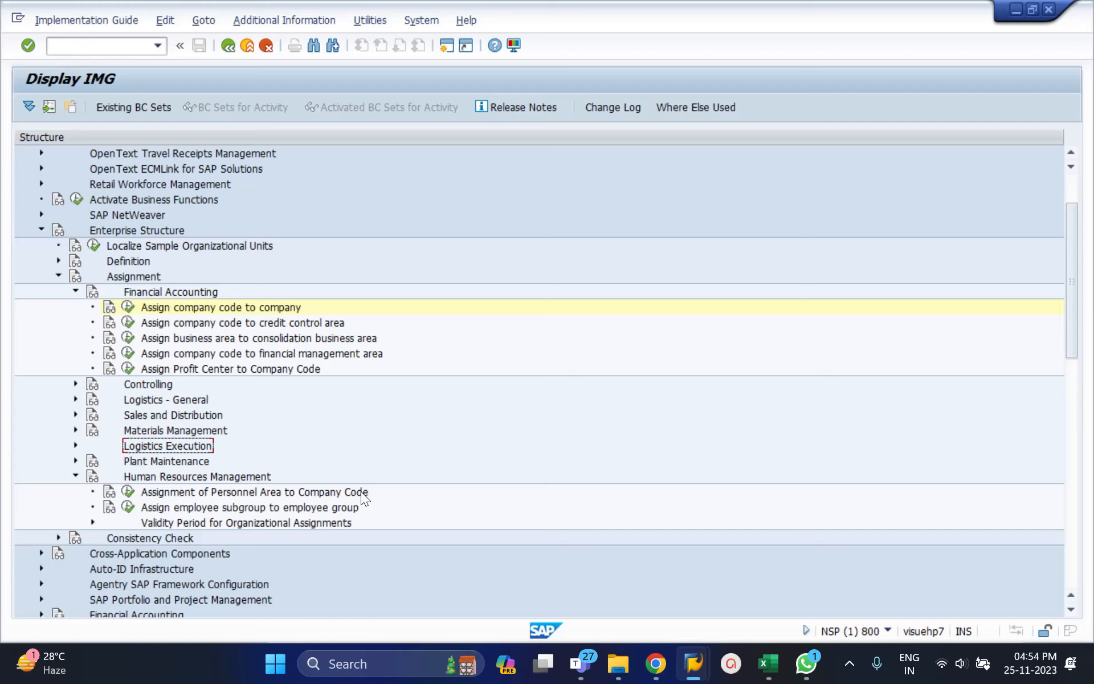
{"action": "left_click", "coordinate": [129, 492]}
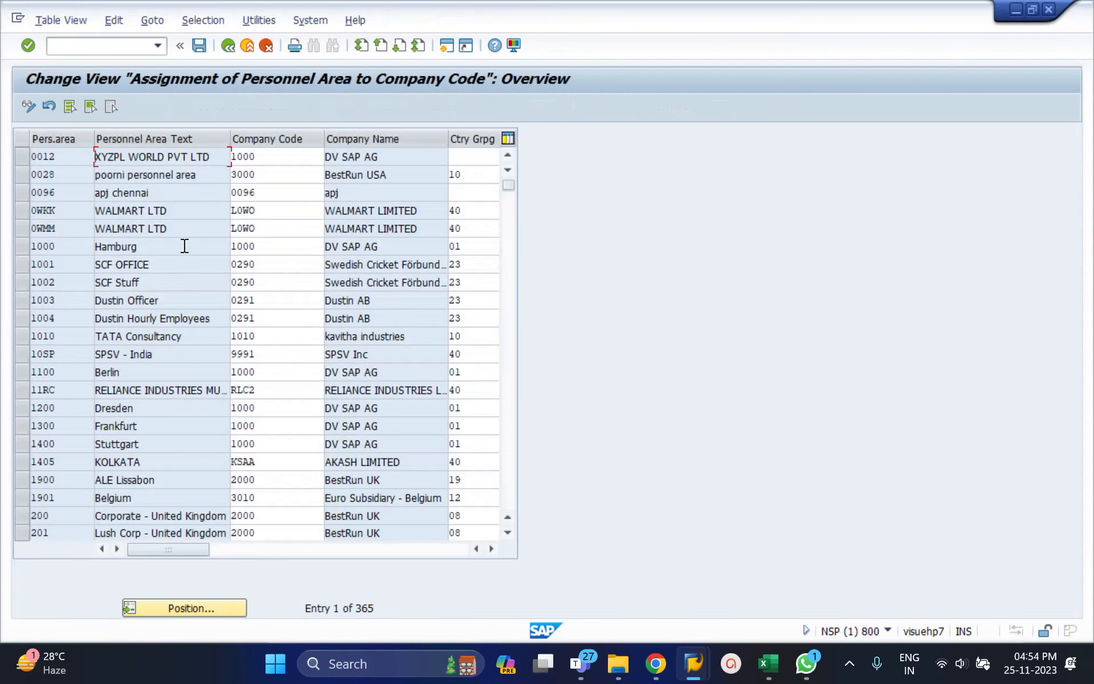
Position the list at personnel area 4011, and bring the rows of personnel areas 4002 and 4003 into view.
{"action": "left_click", "coordinate": [197, 610]}
{"action": "type", "text": "4011"}
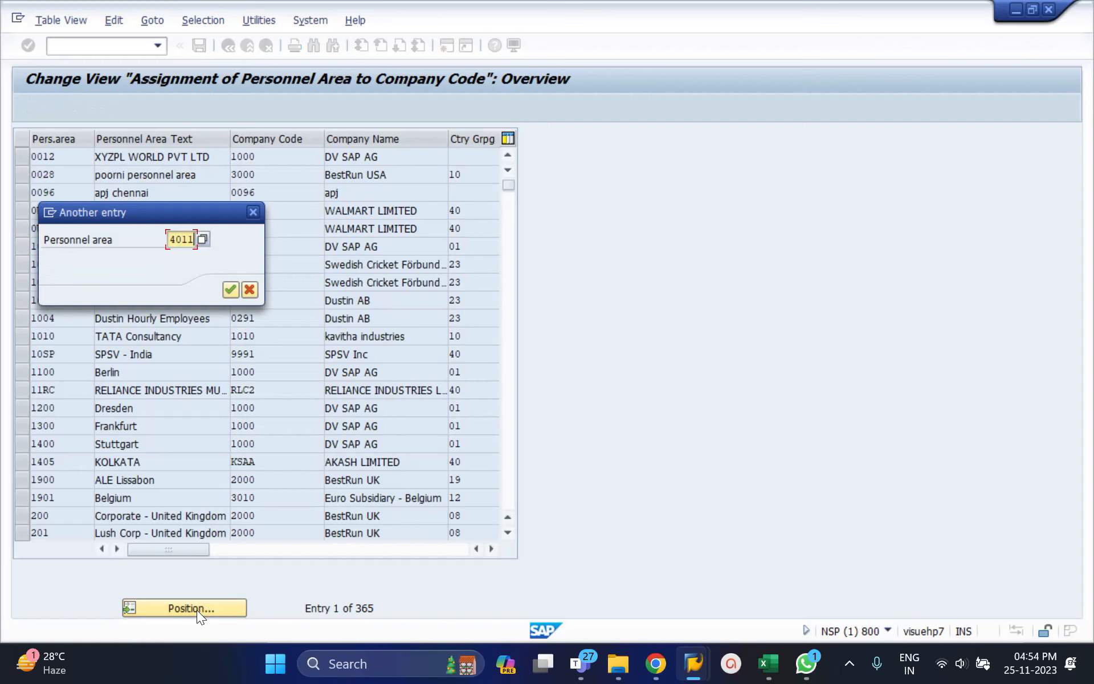
{"action": "key", "text": "Return"}
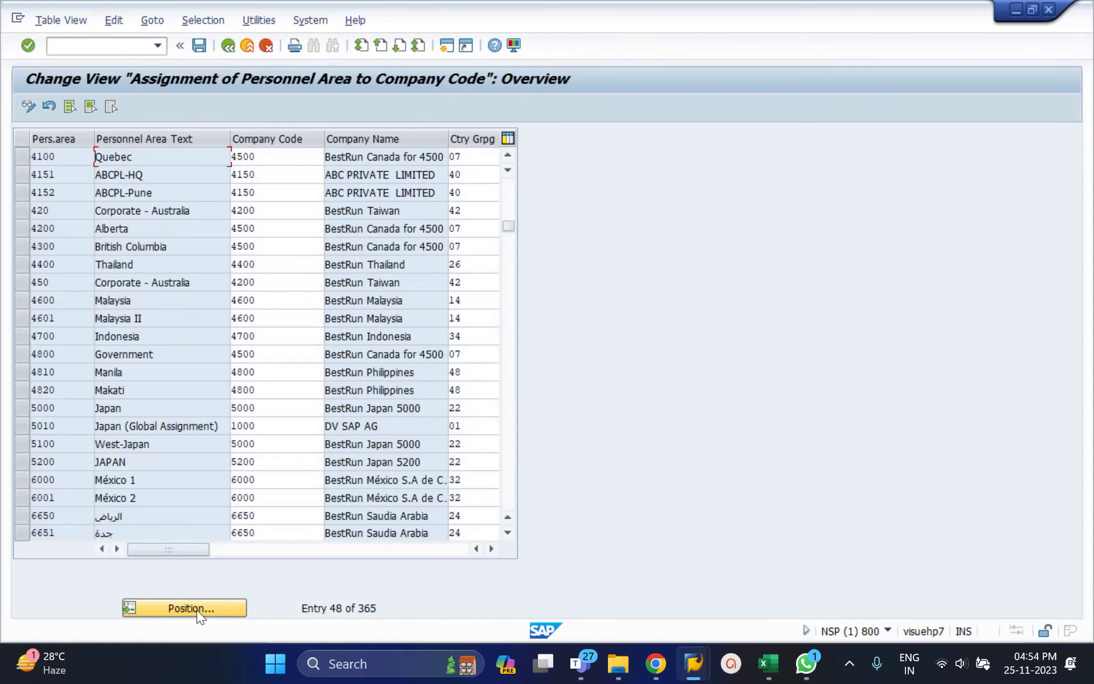
{"action": "left_click", "coordinate": [508, 206]}
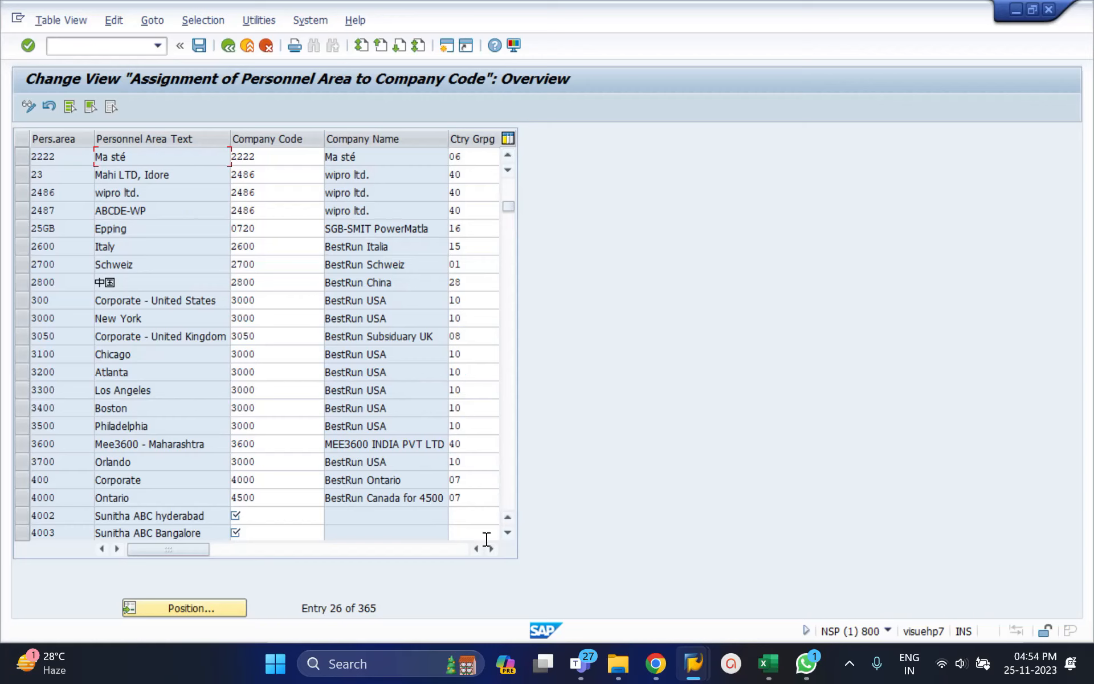
{"action": "left_click", "coordinate": [508, 533]}
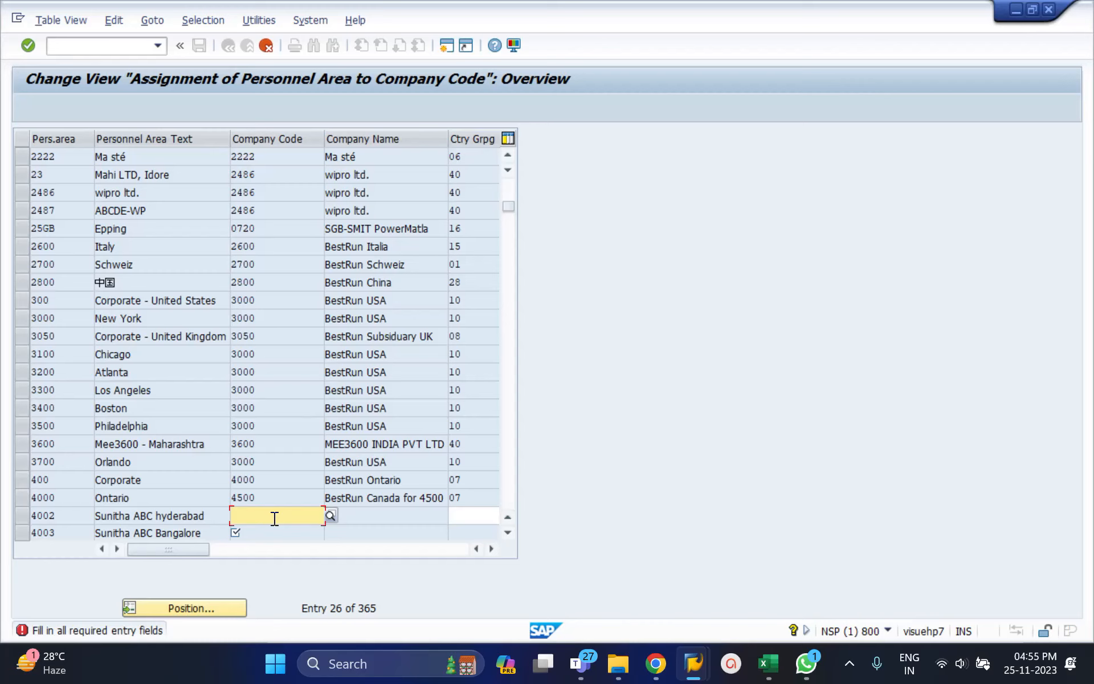
Assign personnel area 4002 to company code 4002 with country grouping 40, checking India's code in the browser's SAP Molga list.
{"action": "type", "text": "400"}
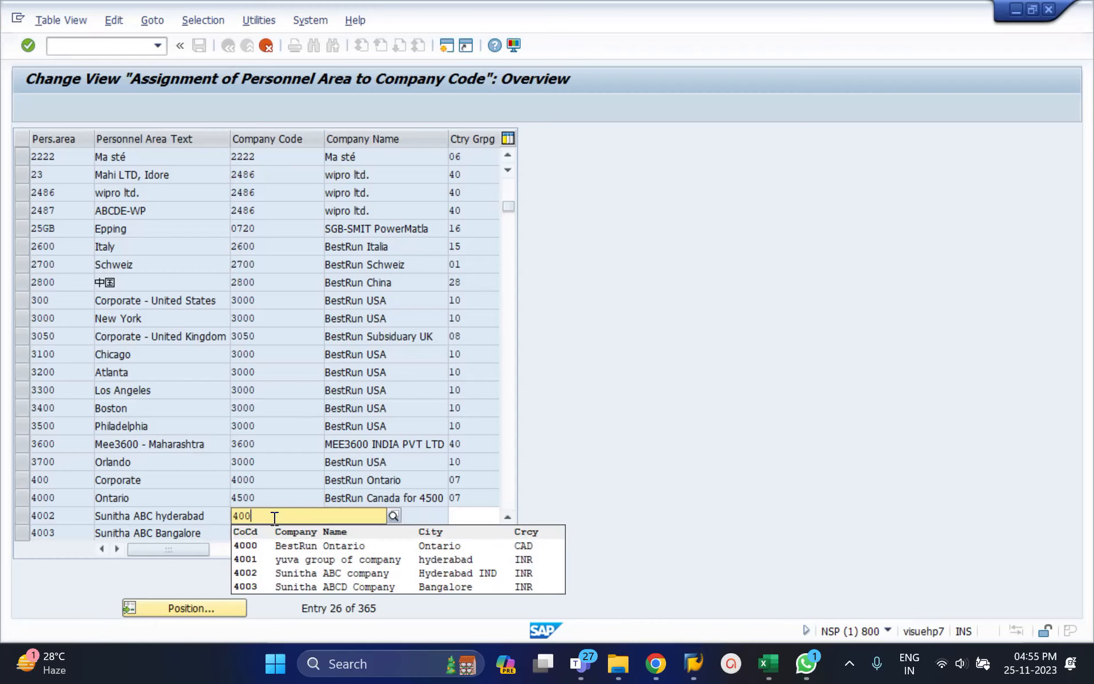
{"action": "left_click", "coordinate": [265, 573]}
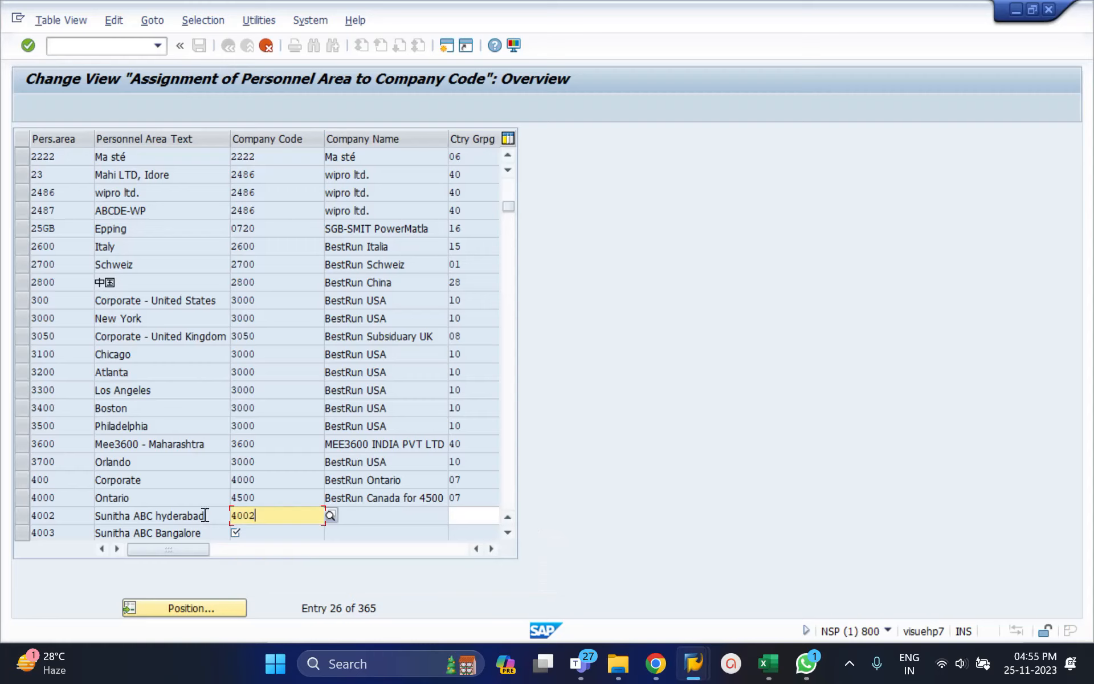
{"action": "left_click", "coordinate": [474, 514]}
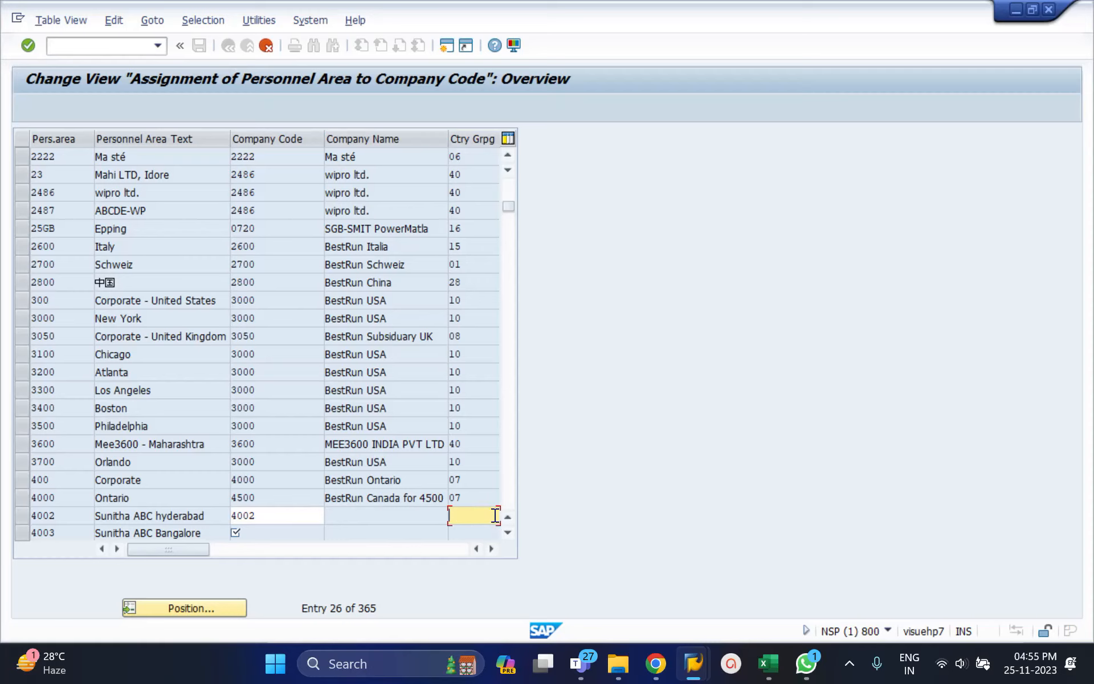
{"action": "left_click", "coordinate": [653, 662]}
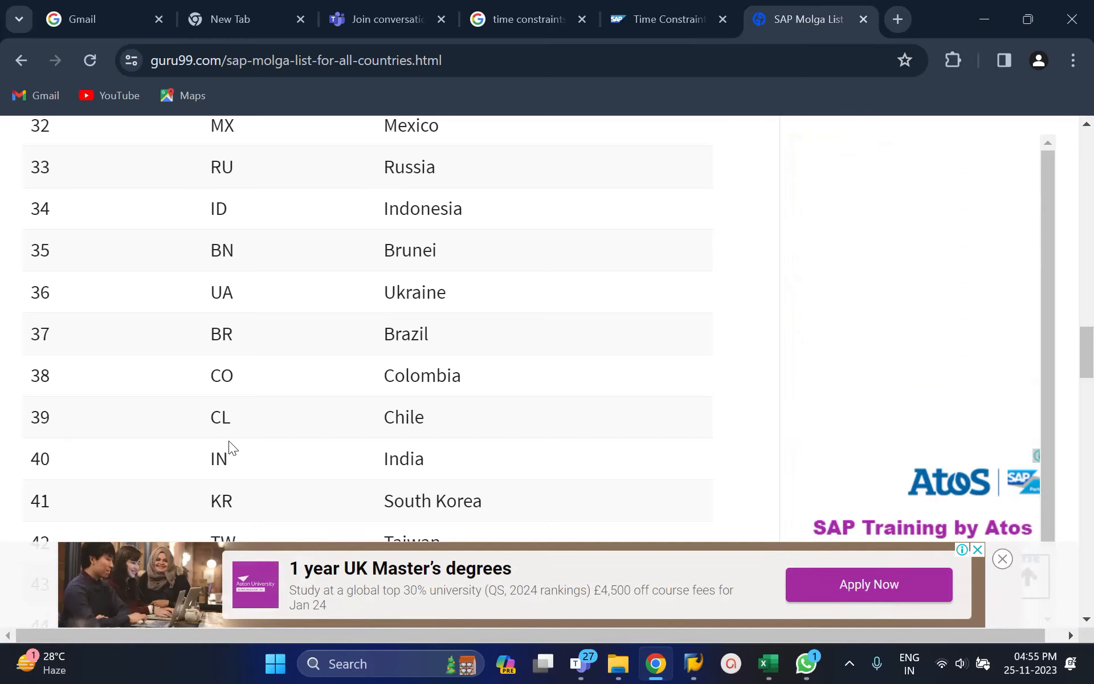
{"action": "key", "text": "alt+Tab"}
{"action": "type", "text": "40"}
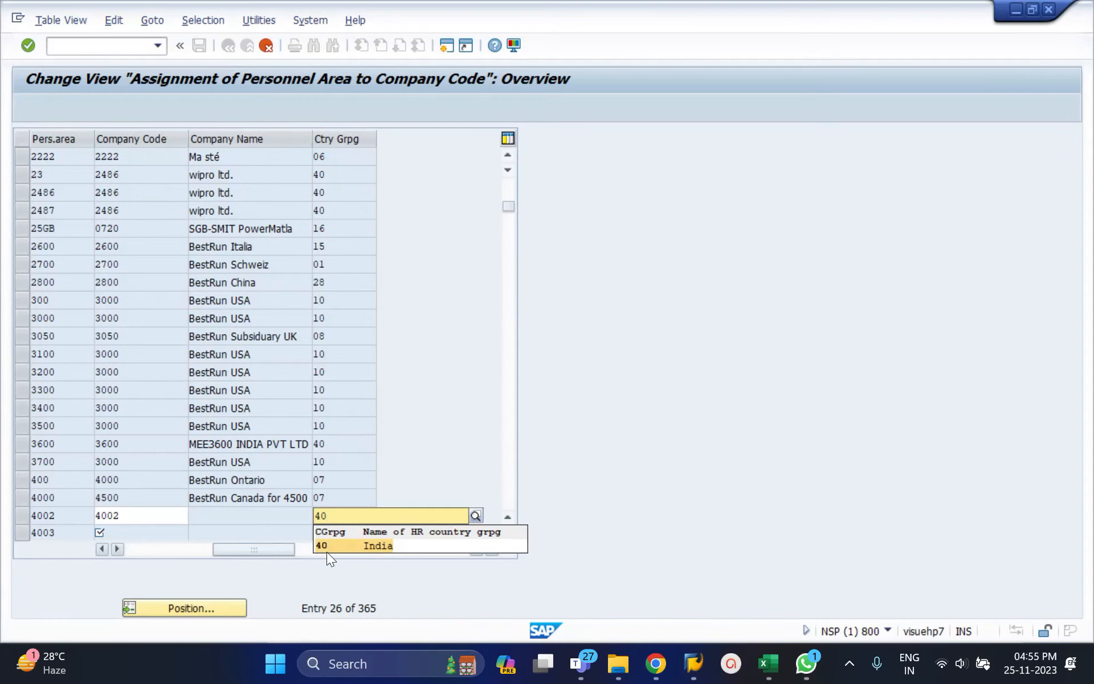
{"action": "left_click", "coordinate": [336, 546]}
{"action": "left_click", "coordinate": [174, 549]}
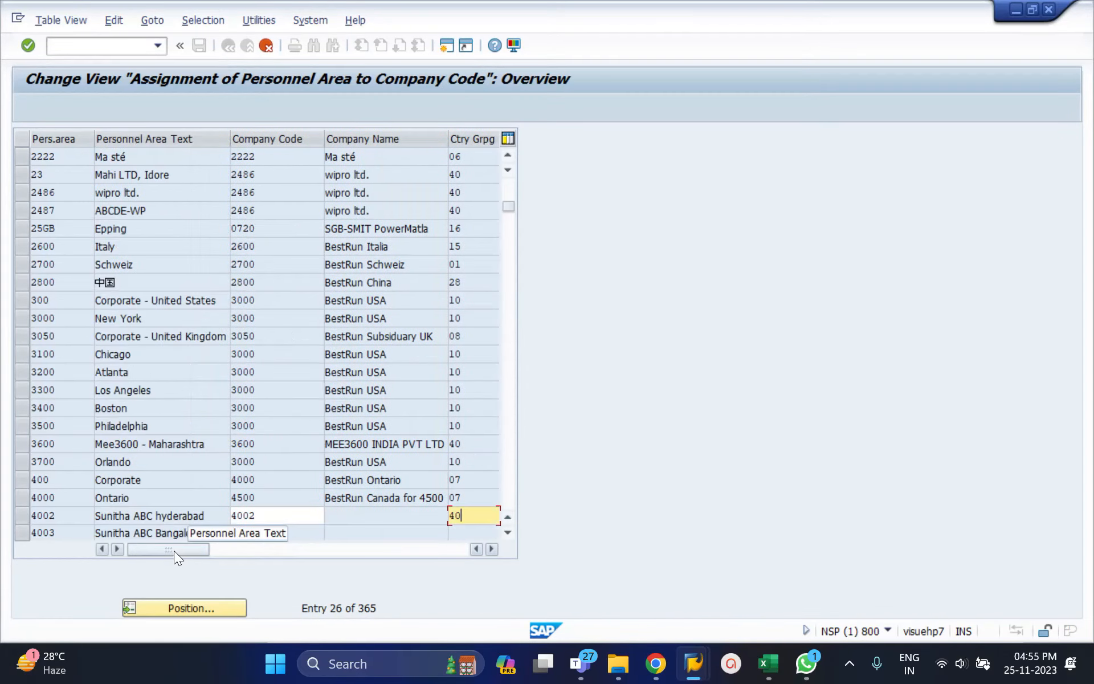
{"action": "key", "text": "Return"}
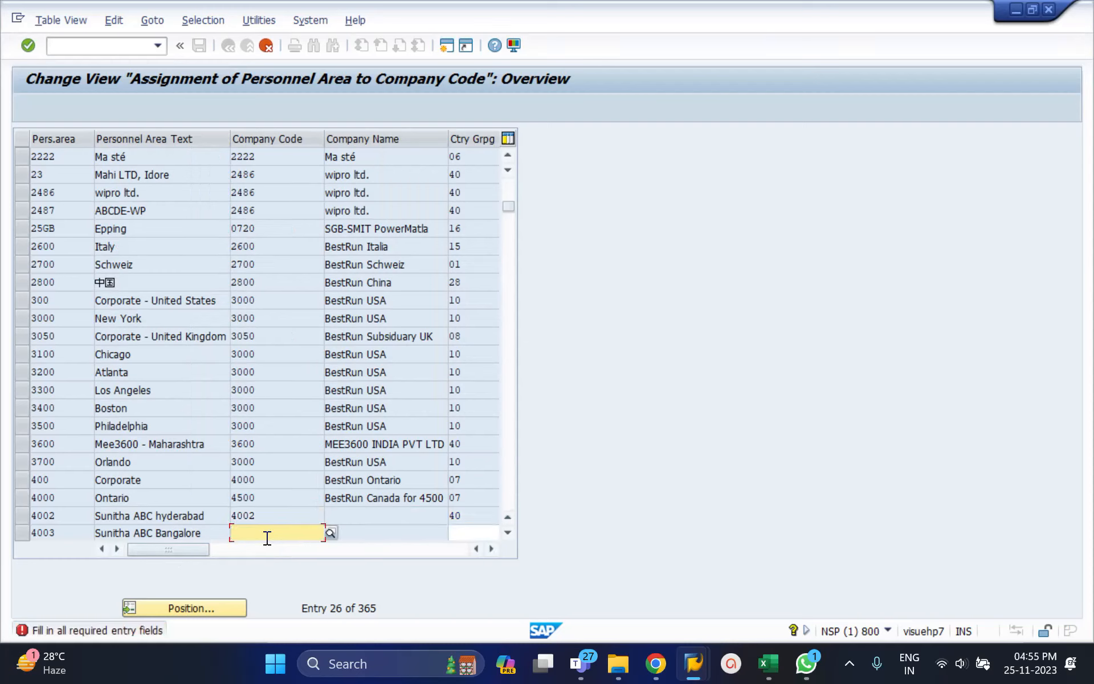
Assign personnel area 4003 to company code 4003 with country grouping 40, and save the assignments in customizing request NSPK905047.
{"action": "type", "text": "4003"}
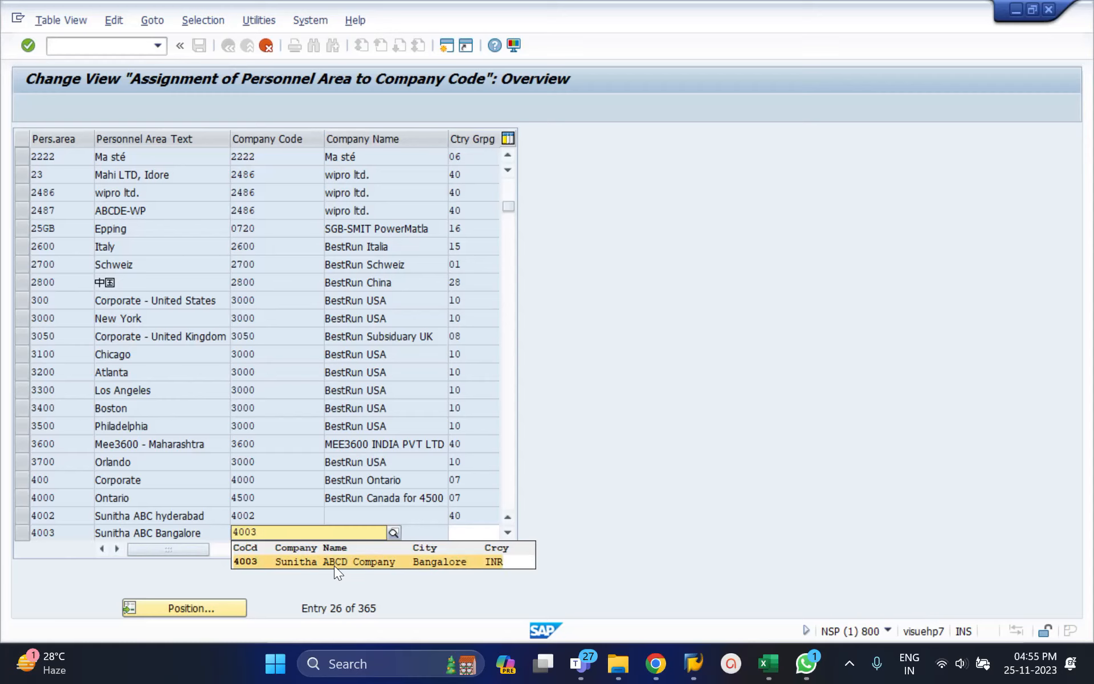
{"action": "key", "text": "BackSpace"}
{"action": "key", "text": "BackSpace"}
{"action": "key", "text": "BackSpace"}
{"action": "key", "text": "BackSpace"}
{"action": "left_click", "coordinate": [457, 532]}
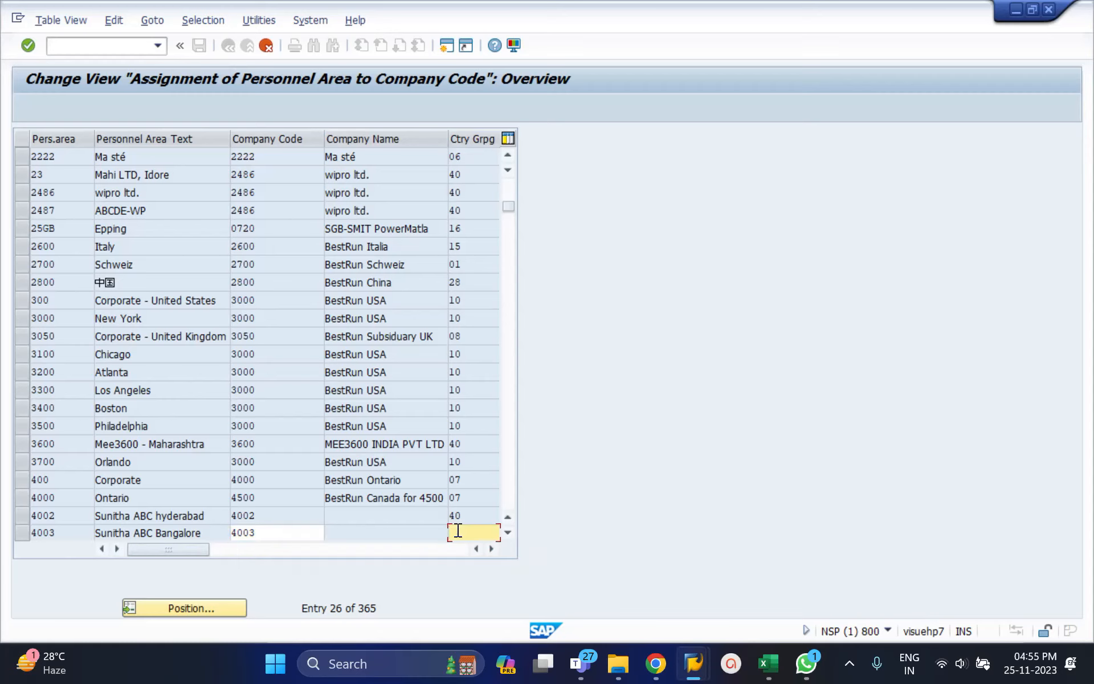
{"action": "type", "text": "40"}
{"action": "key", "text": "Return"}
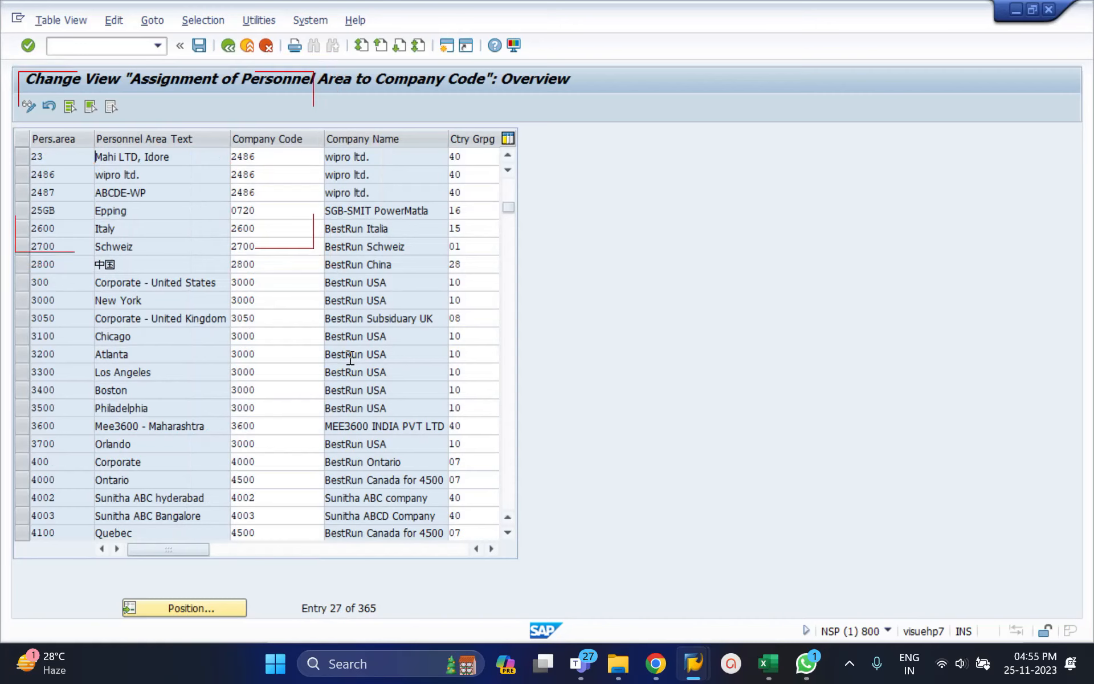
{"action": "left_click", "coordinate": [199, 46]}
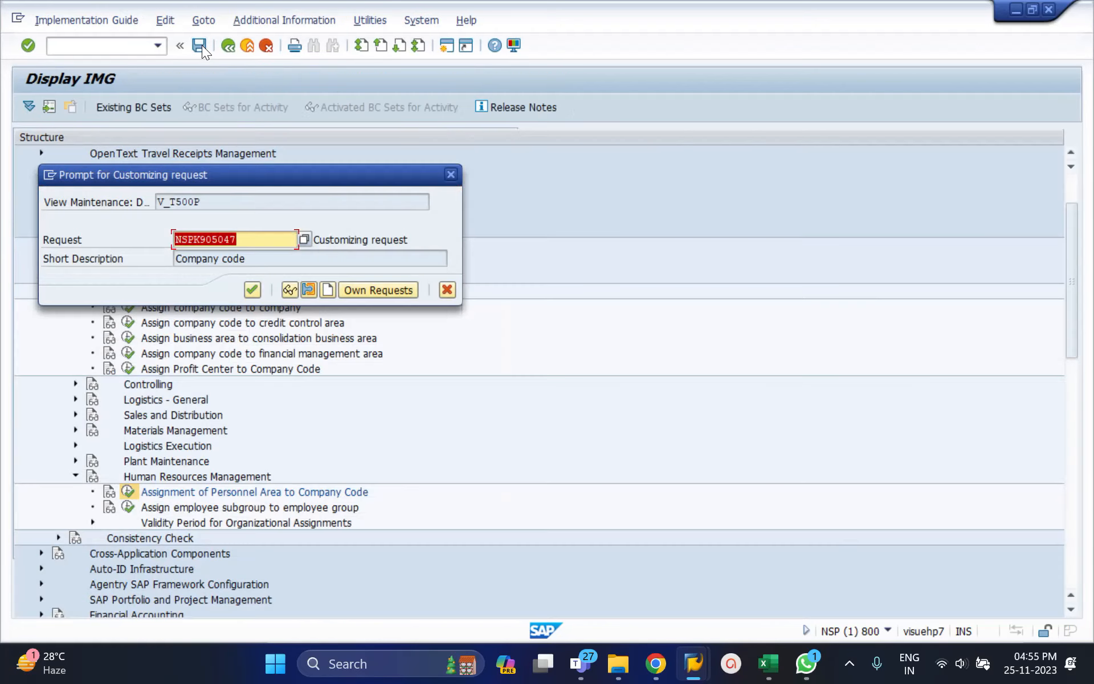
{"action": "left_click", "coordinate": [245, 286]}
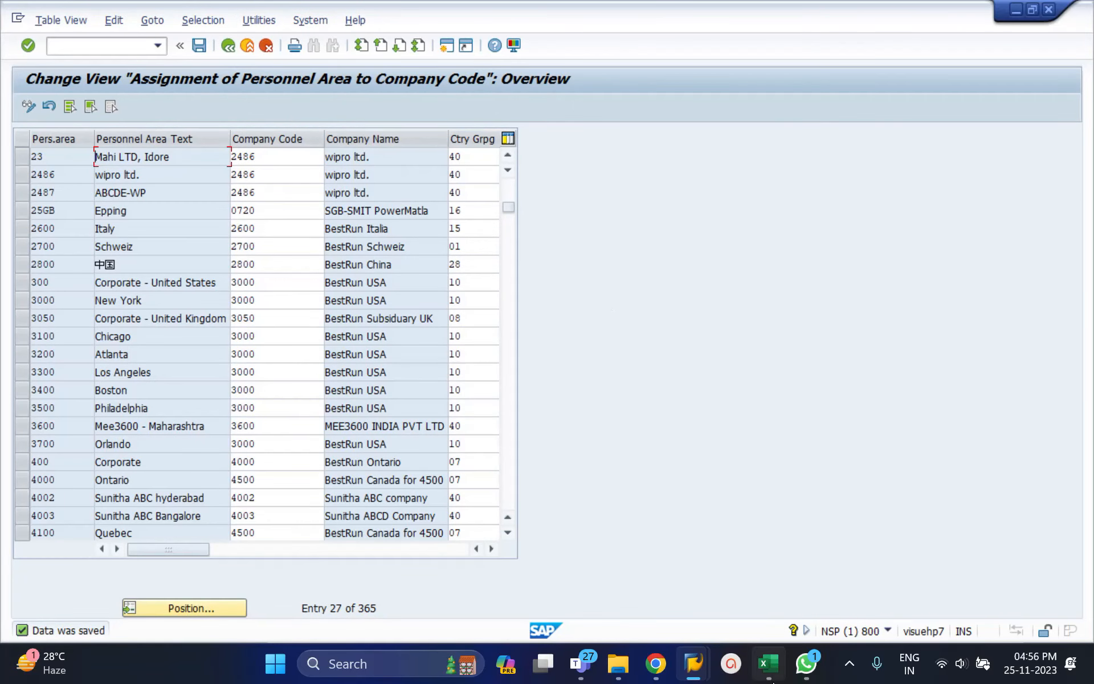
Review the company, personnel area and subarea entries in the Excel plan, and return to the SAP implementation guide.
{"action": "left_click", "coordinate": [768, 664]}
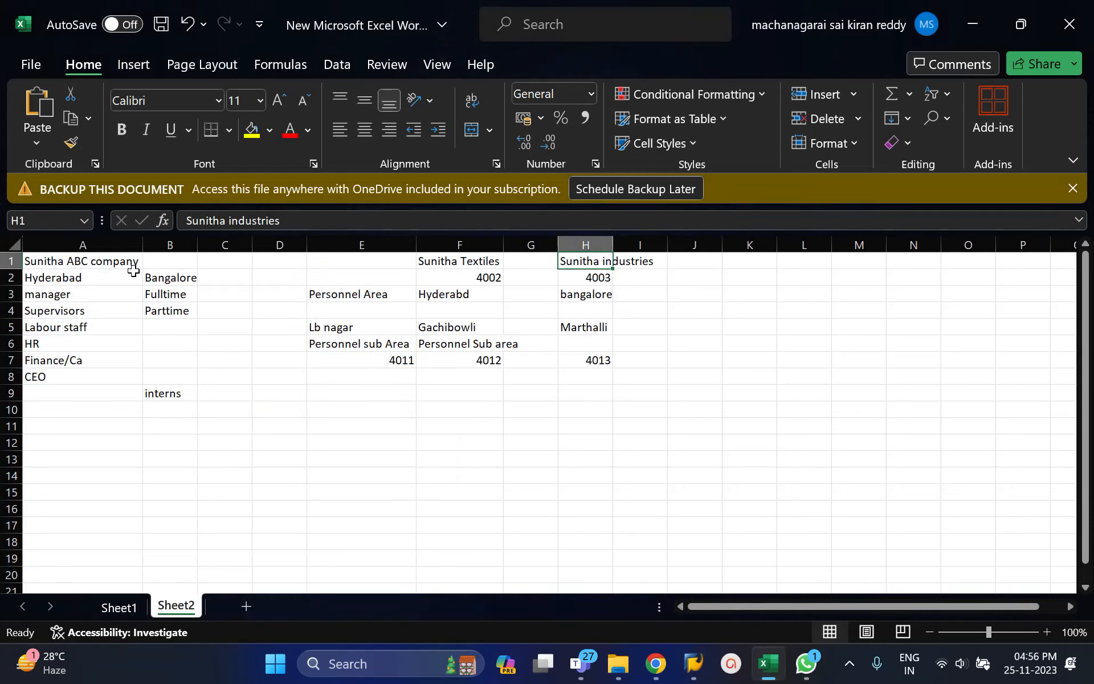
{"action": "left_click", "coordinate": [114, 263]}
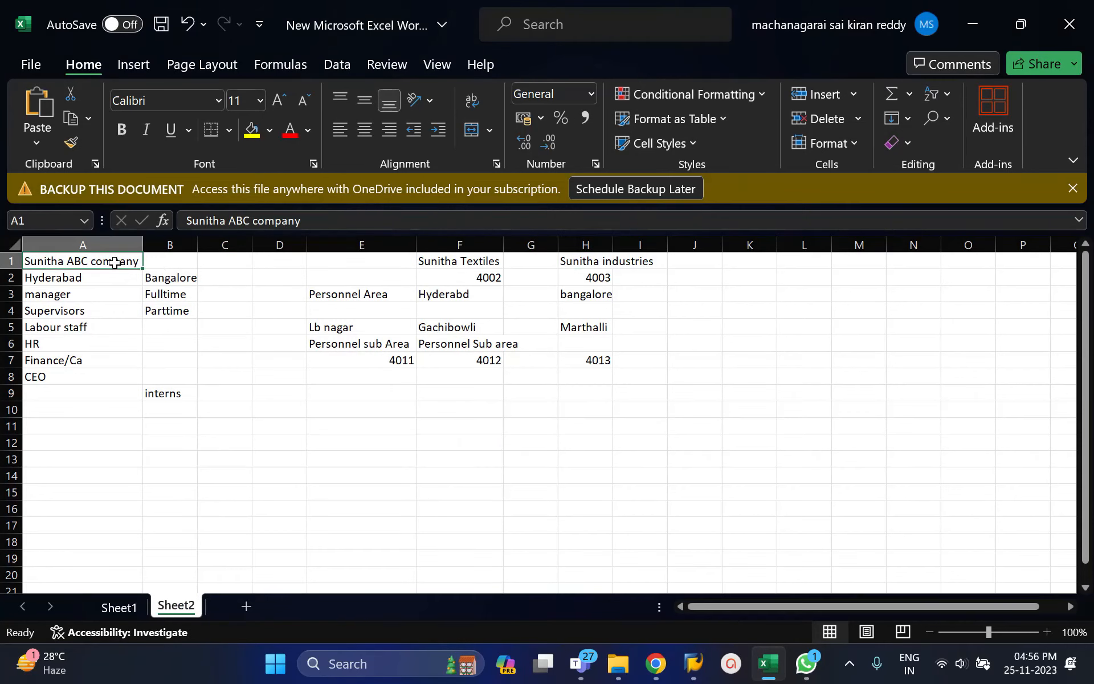
{"action": "left_click", "coordinate": [450, 259]}
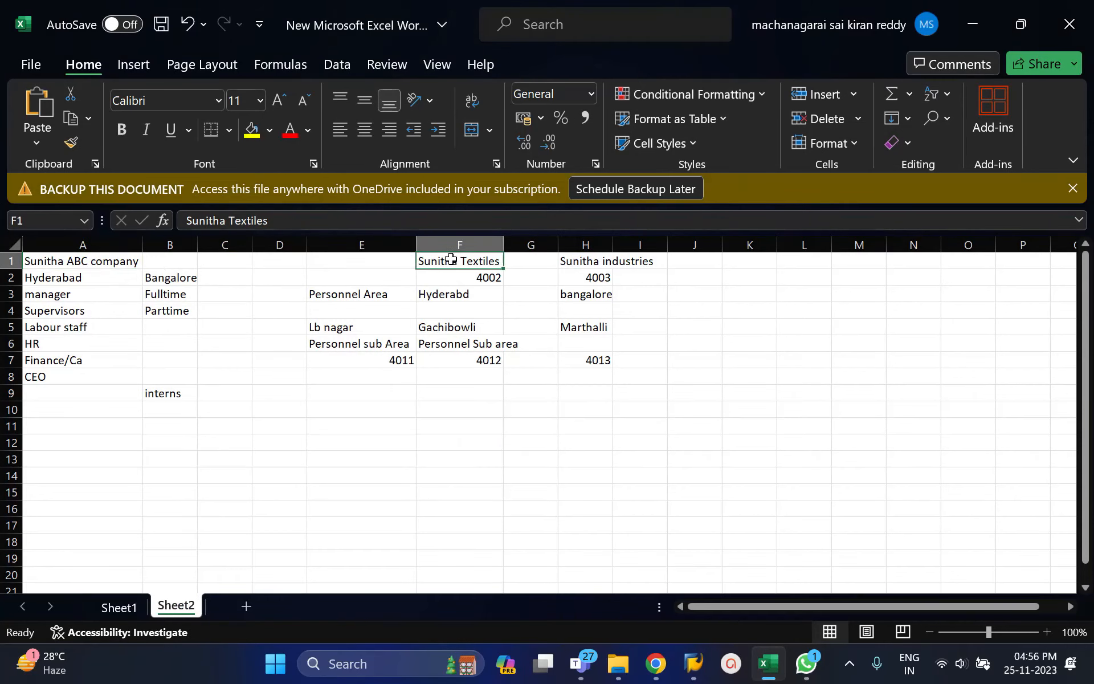
{"action": "left_click", "coordinate": [448, 292]}
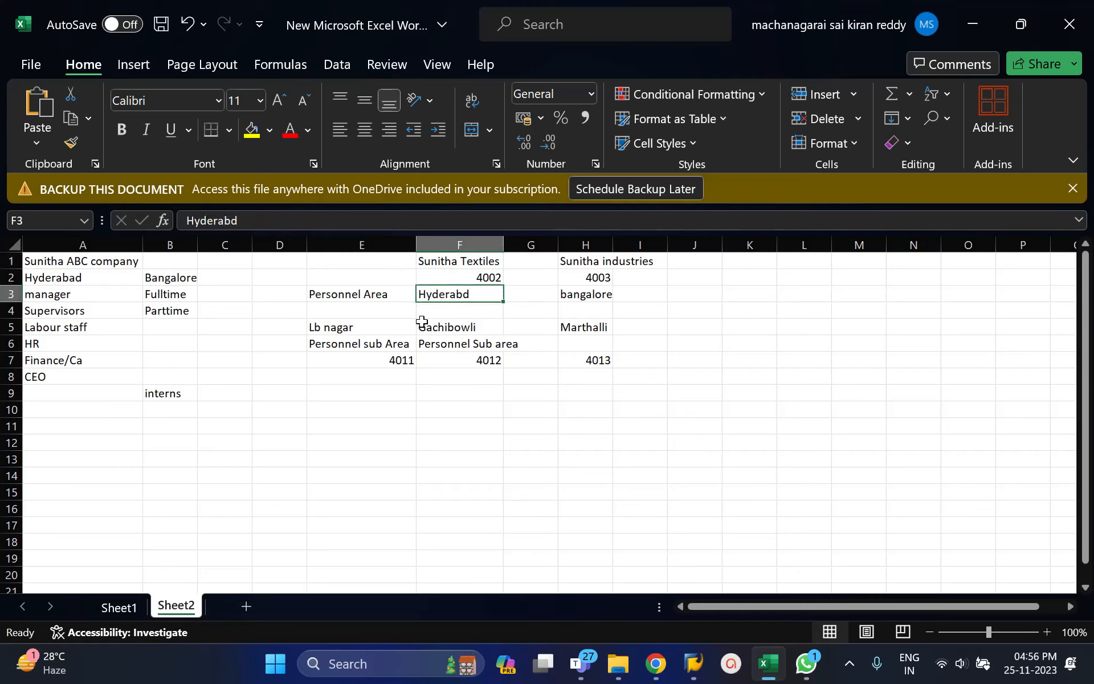
{"action": "left_click", "coordinate": [365, 338]}
{"action": "left_click", "coordinate": [429, 331]}
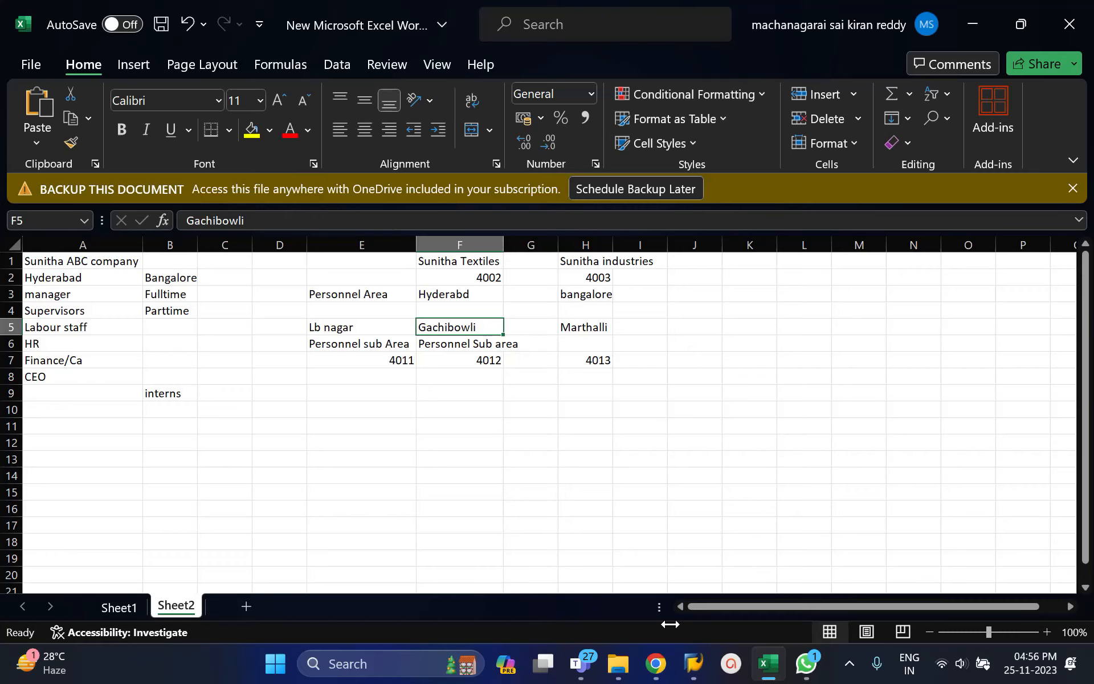
{"action": "left_click", "coordinate": [694, 664]}
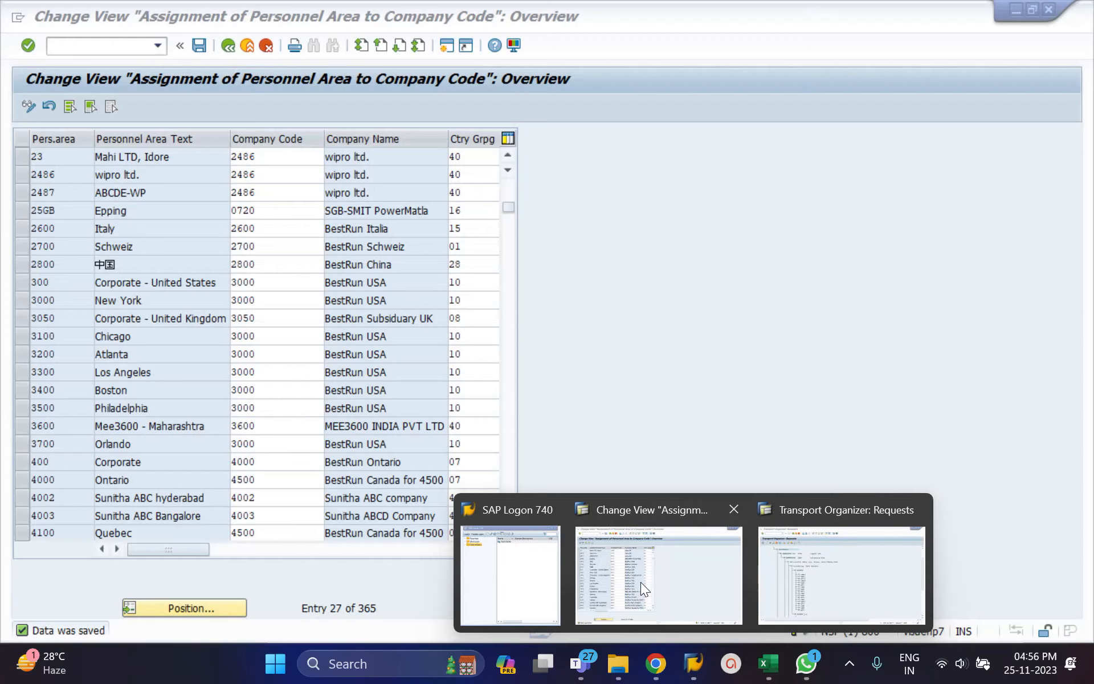
{"action": "left_click", "coordinate": [640, 583]}
{"action": "left_click", "coordinate": [226, 47]}
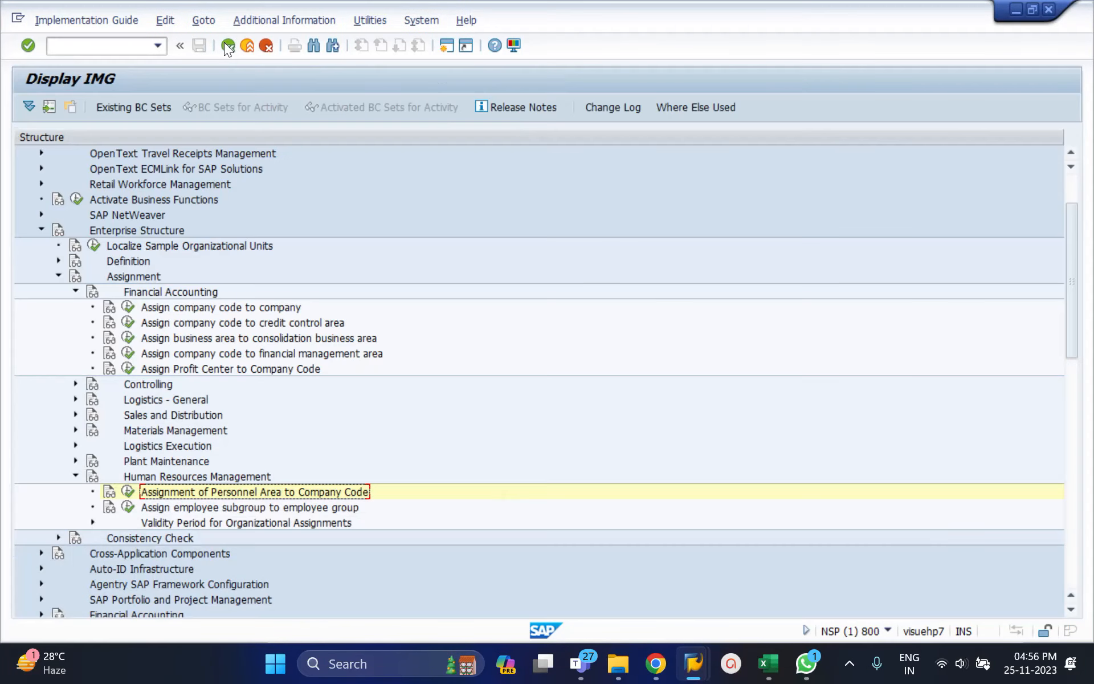
Review the Definition and Assignment activities under Enterprise Structure in the implementation guide, expanding and collapsing both nodes.
{"action": "left_click", "coordinate": [58, 260]}
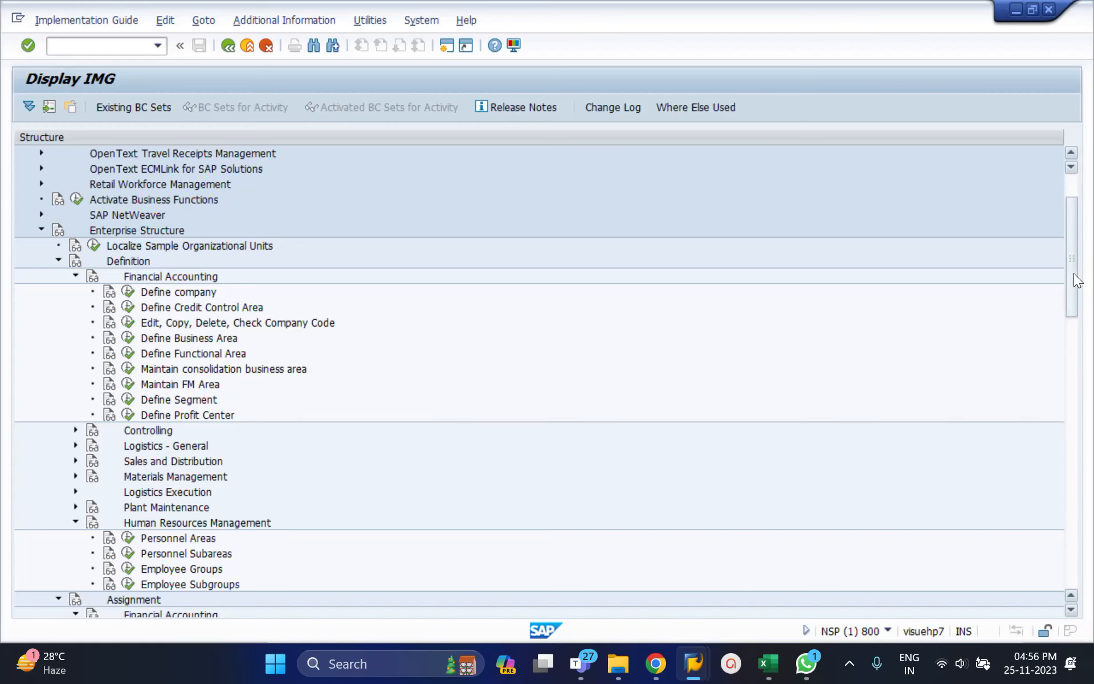
{"action": "left_click_drag", "start_coordinate": [1074, 272], "coordinate": [1071, 376]}
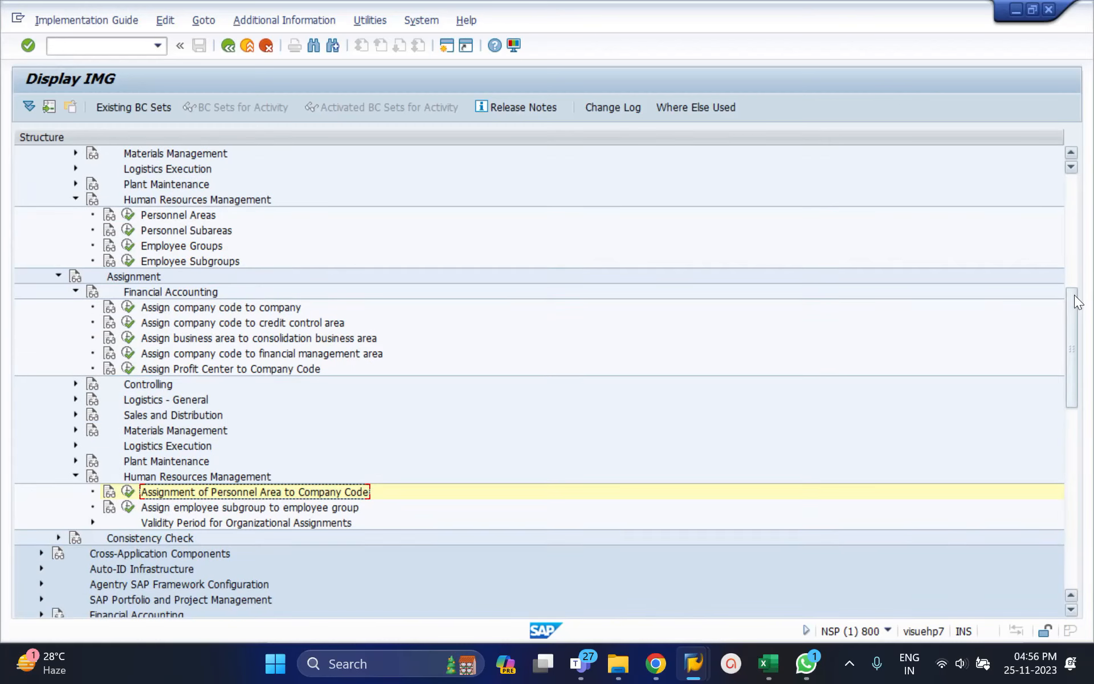
{"action": "left_click_drag", "start_coordinate": [1072, 297], "coordinate": [1077, 224]}
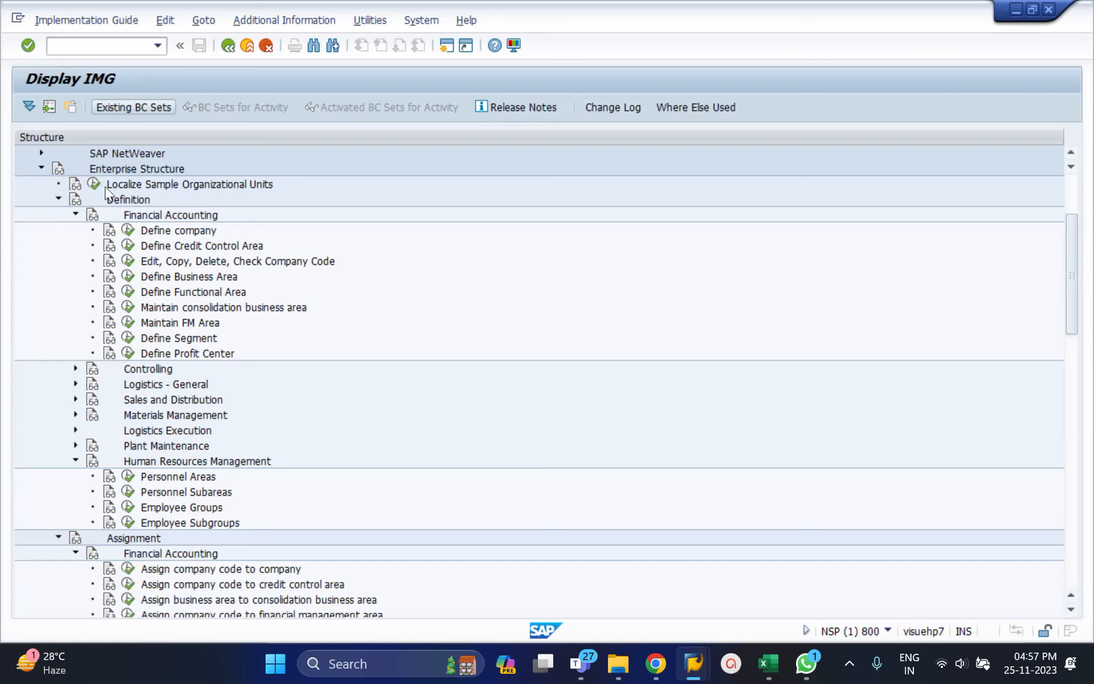
{"action": "left_click", "coordinate": [59, 199]}
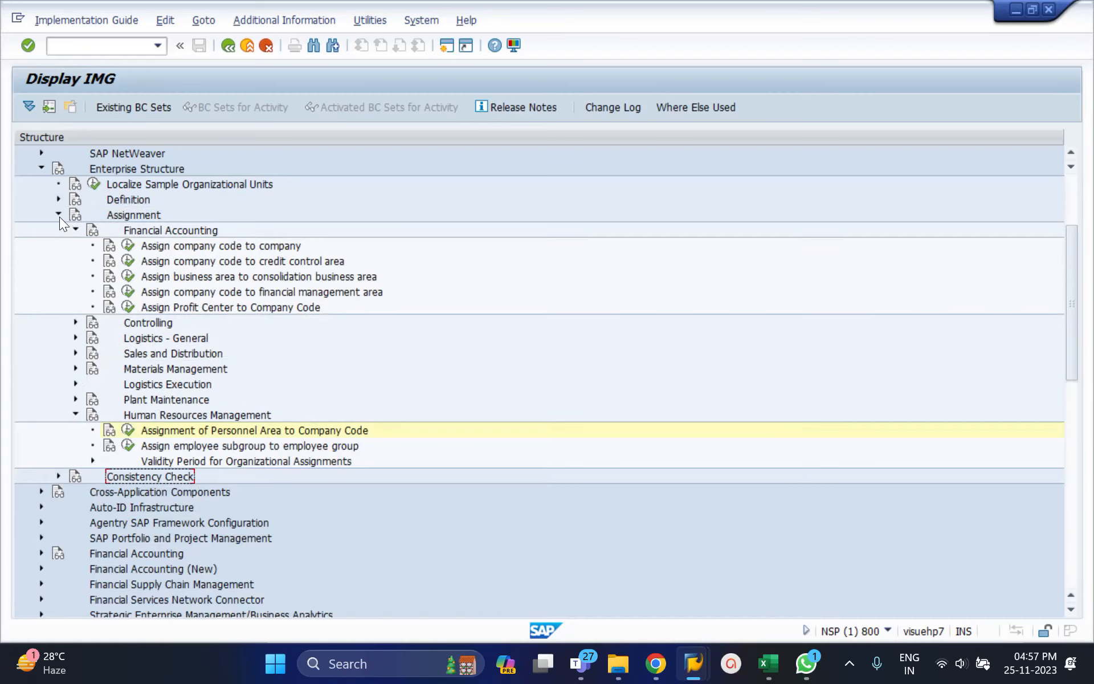
{"action": "left_click", "coordinate": [58, 214]}
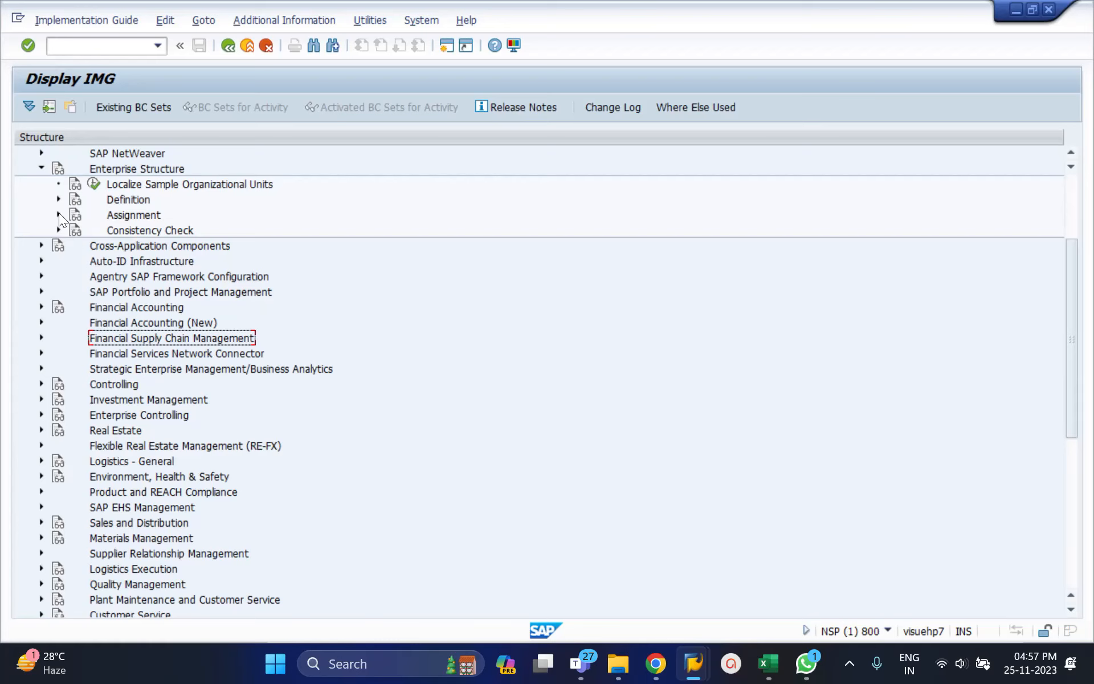
{"action": "left_click", "coordinate": [59, 200]}
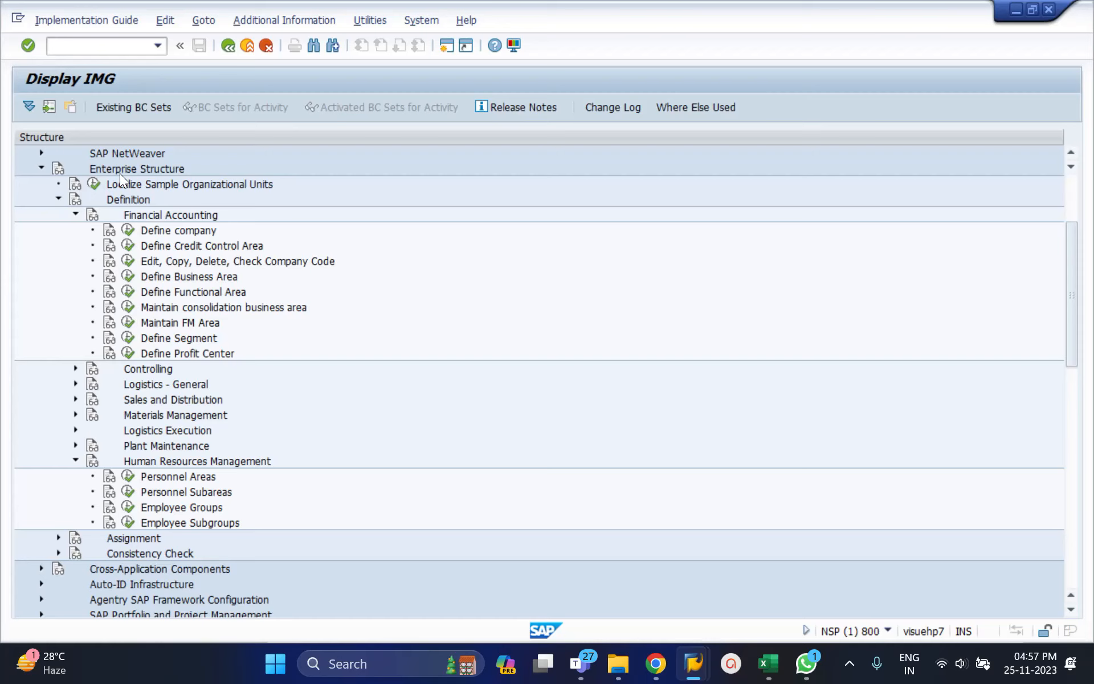
{"action": "left_click", "coordinate": [1068, 183]}
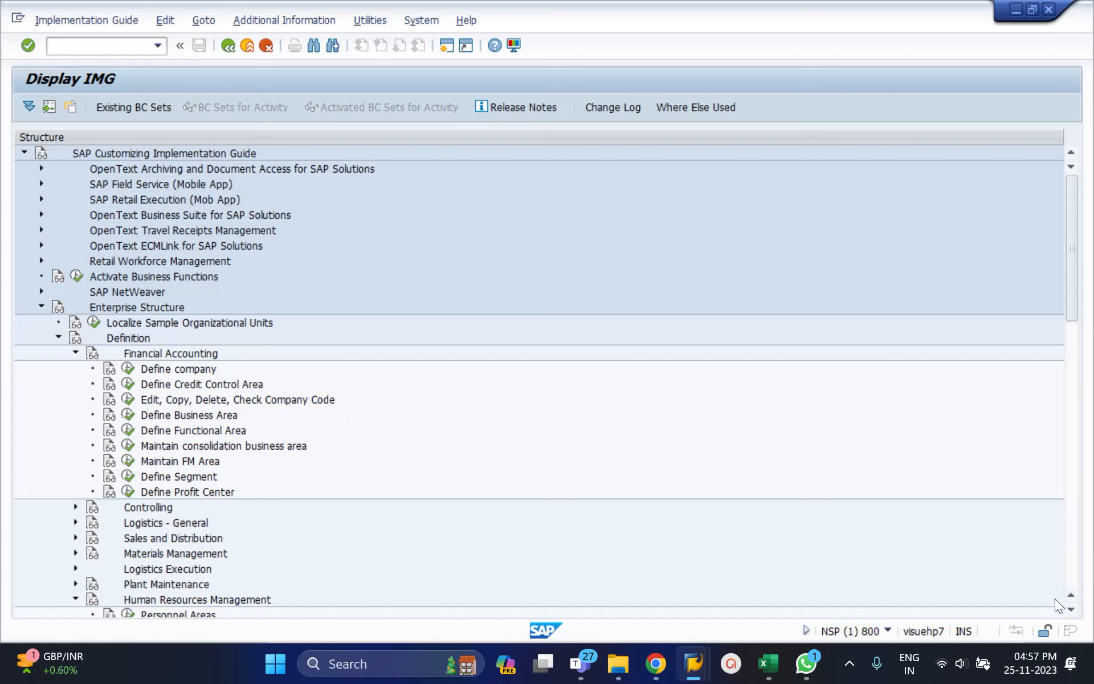
{"action": "scroll", "coordinate": [1071, 605], "scroll_direction": "down", "scroll_amount": 7}
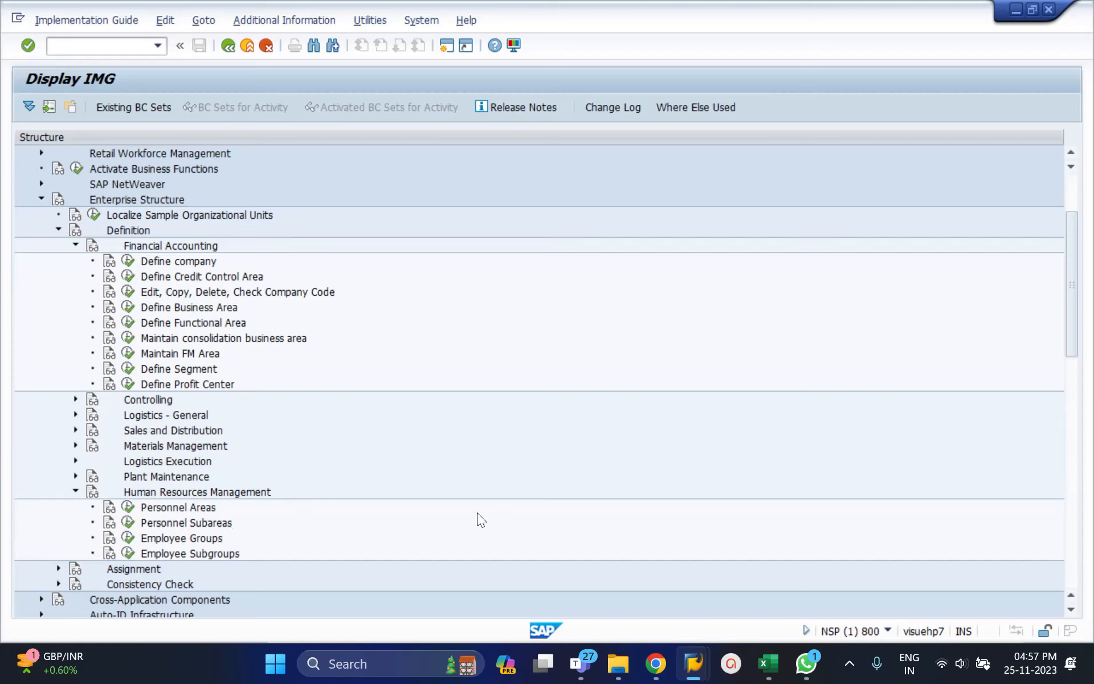
{"action": "left_click", "coordinate": [58, 569]}
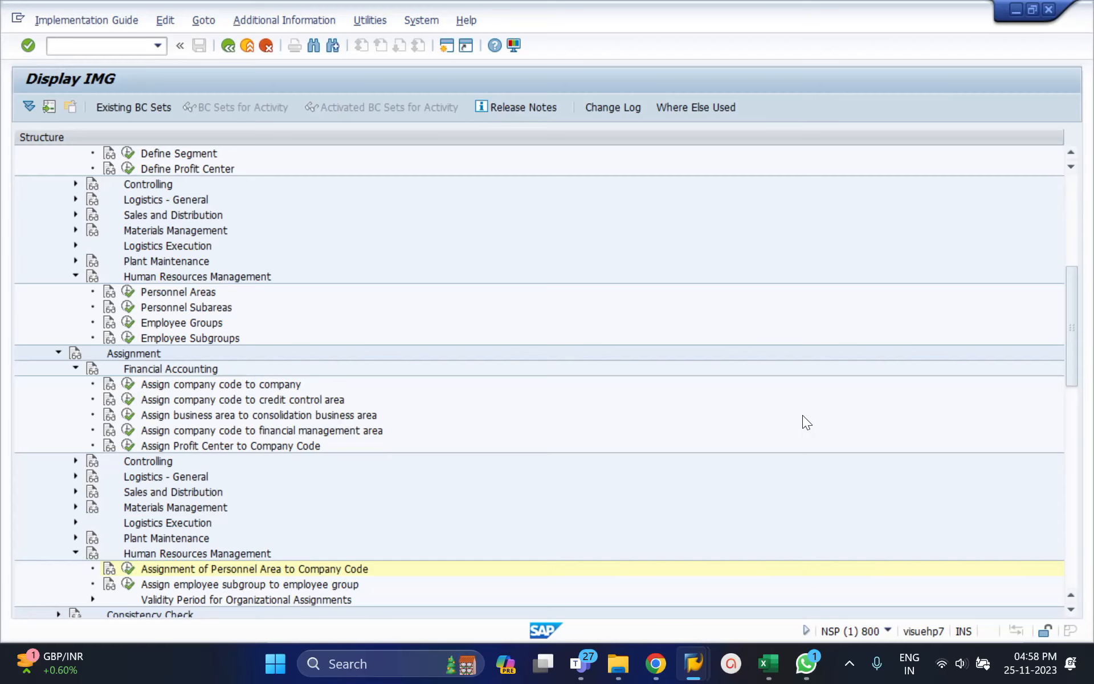
Switch to the Transport Organizer, collapse the company code activity under task NSPK905048, and refresh the request list.
{"action": "mouse_move", "coordinate": [691, 671]}
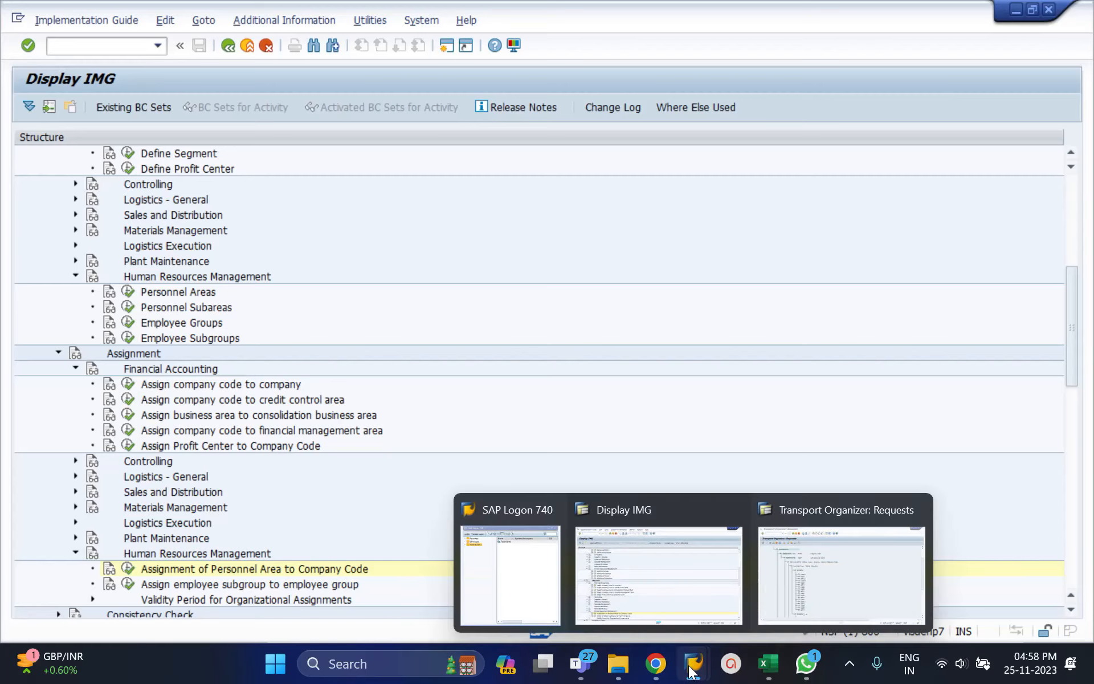
{"action": "left_click", "coordinate": [795, 600]}
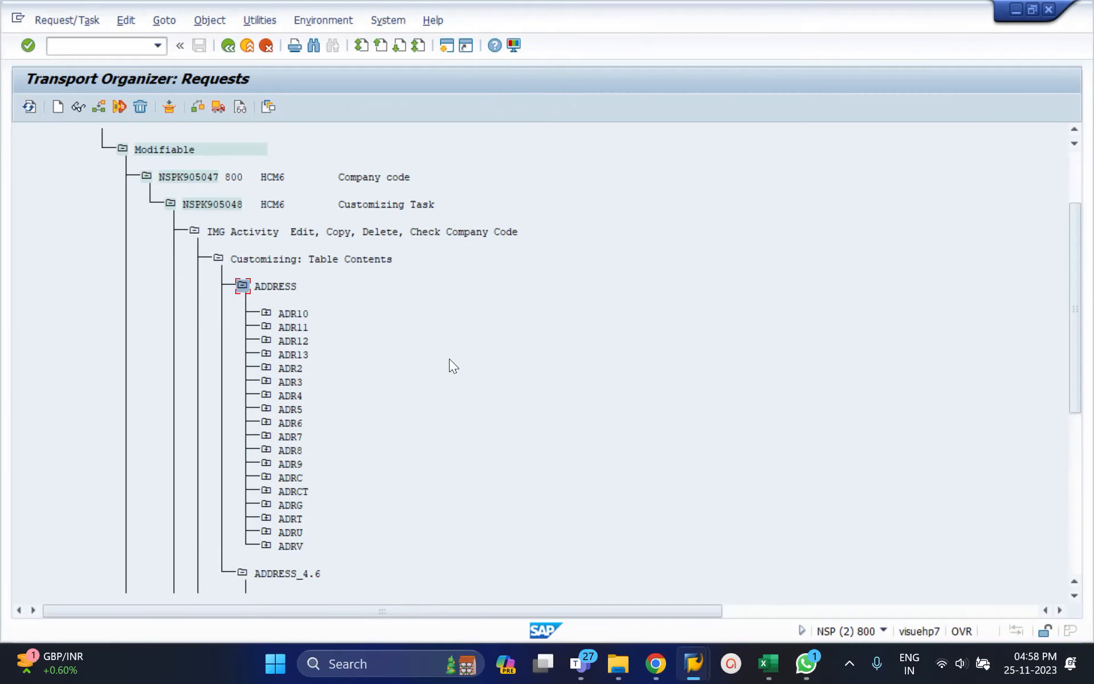
{"action": "left_click", "coordinate": [194, 231]}
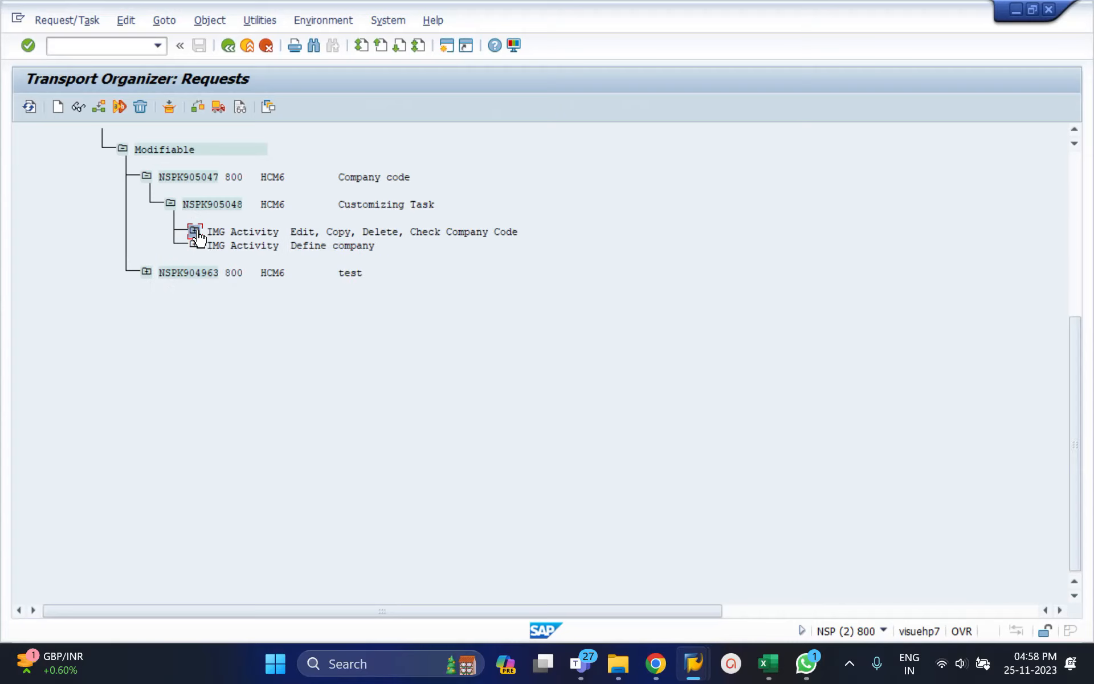
{"action": "left_click", "coordinate": [1074, 130]}
{"action": "left_click", "coordinate": [1074, 131]}
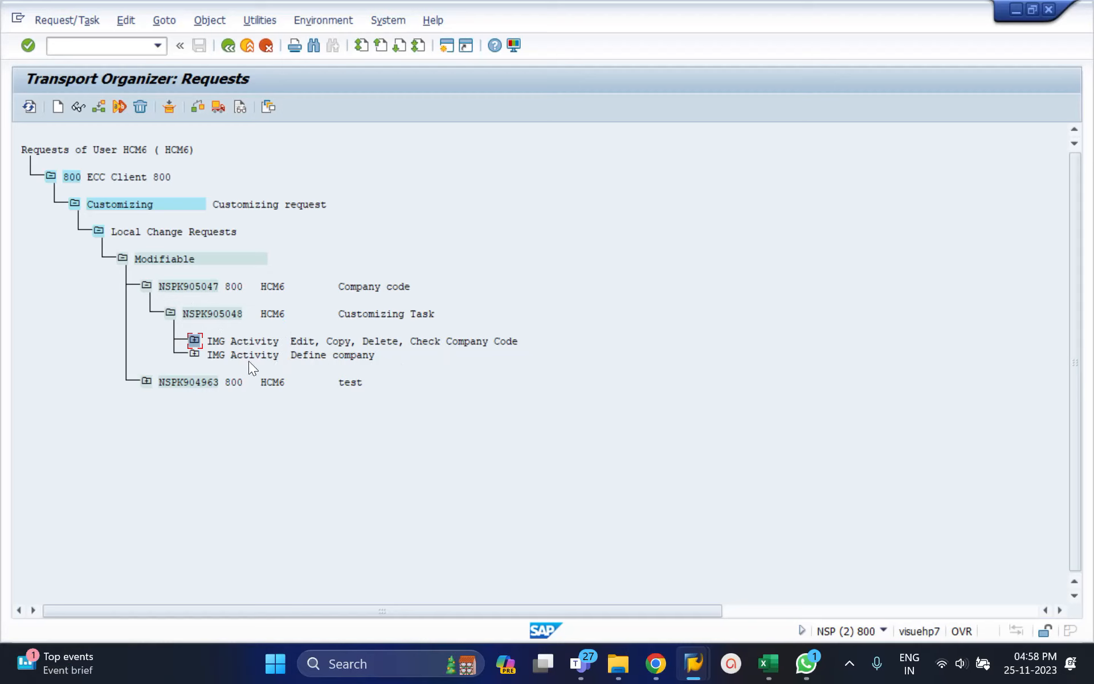
{"action": "left_click", "coordinate": [30, 107]}
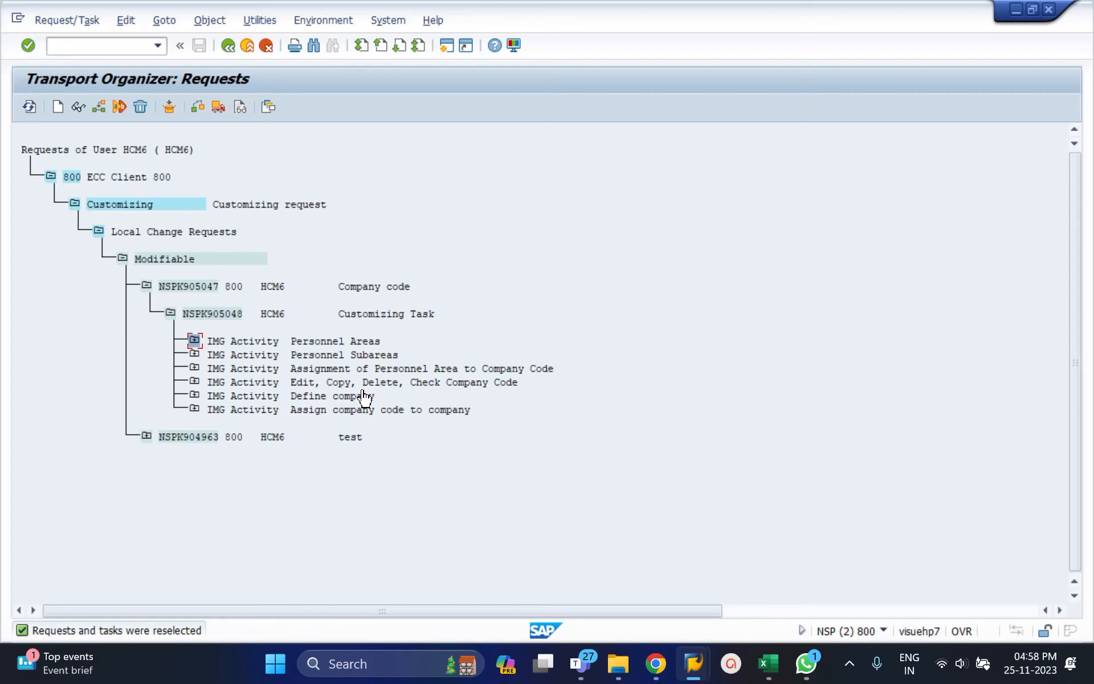
Expand the activities for company assignment, company definition, company codes and personnel area assignment in task NSPK905048 to examine their maintenance views.
{"action": "left_click", "coordinate": [195, 410]}
{"action": "left_click", "coordinate": [218, 436]}
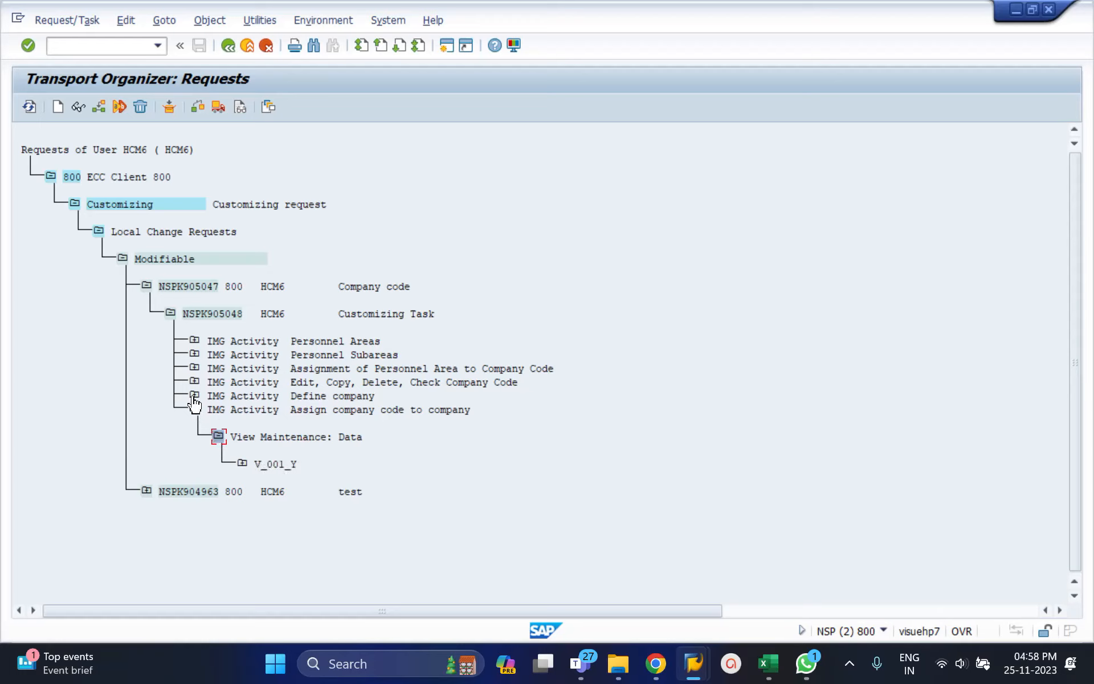
{"action": "left_click", "coordinate": [195, 397]}
{"action": "left_click", "coordinate": [218, 424]}
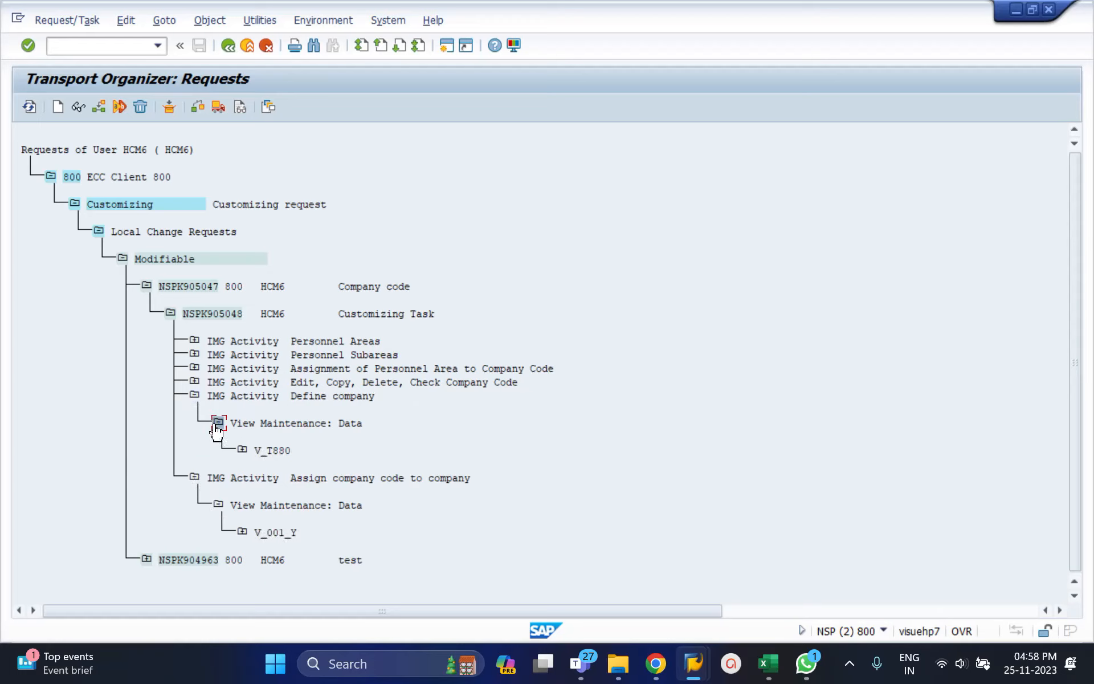
{"action": "left_click", "coordinate": [196, 382]}
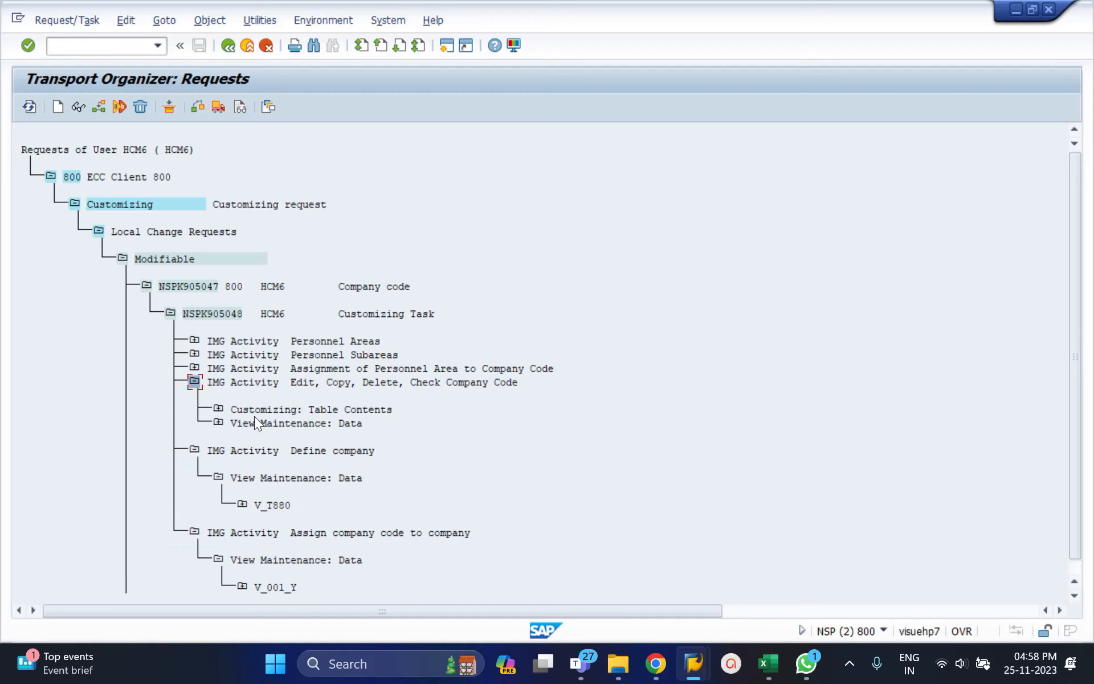
{"action": "left_click", "coordinate": [219, 409]}
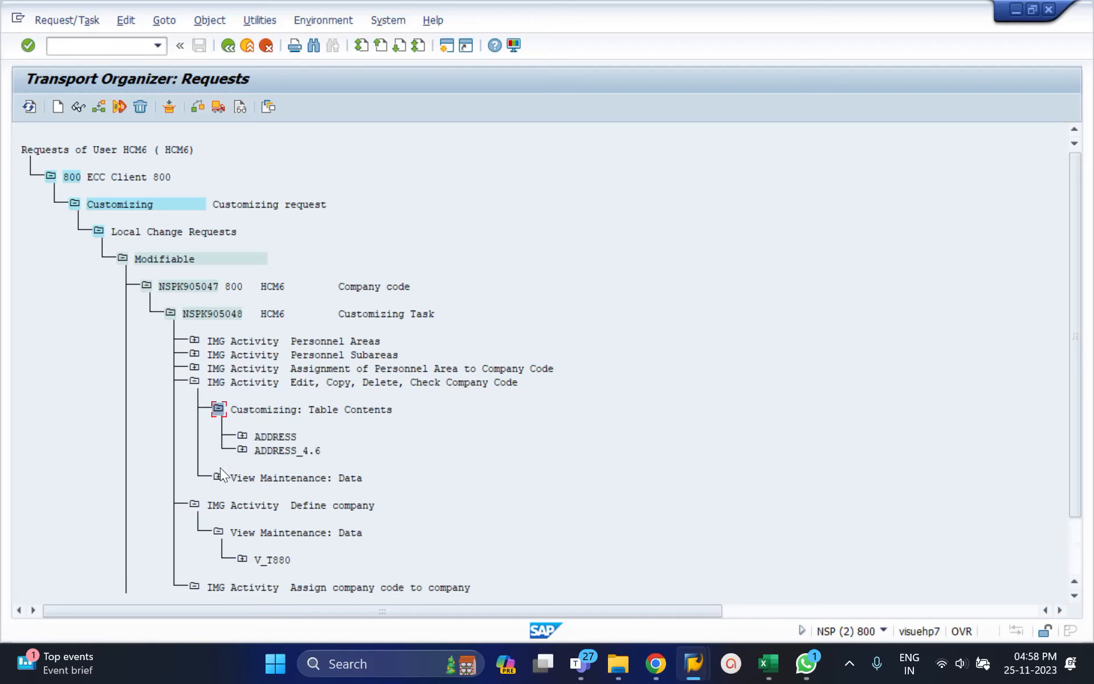
{"action": "left_click", "coordinate": [219, 479]}
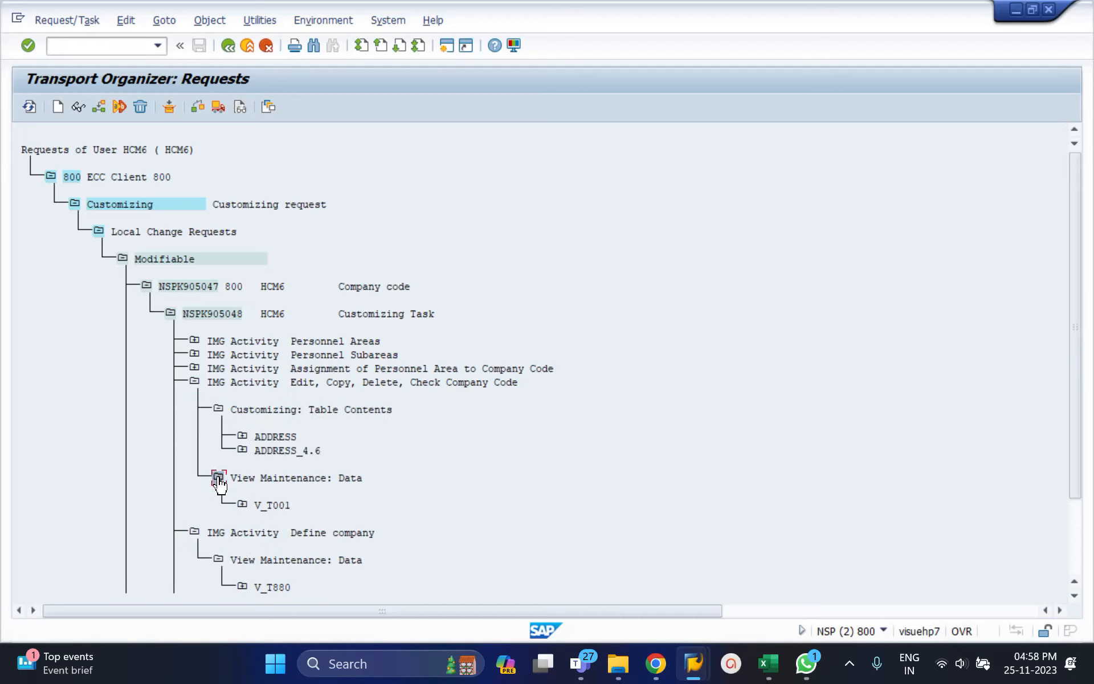
{"action": "left_click", "coordinate": [195, 369]}
{"action": "left_click", "coordinate": [219, 395]}
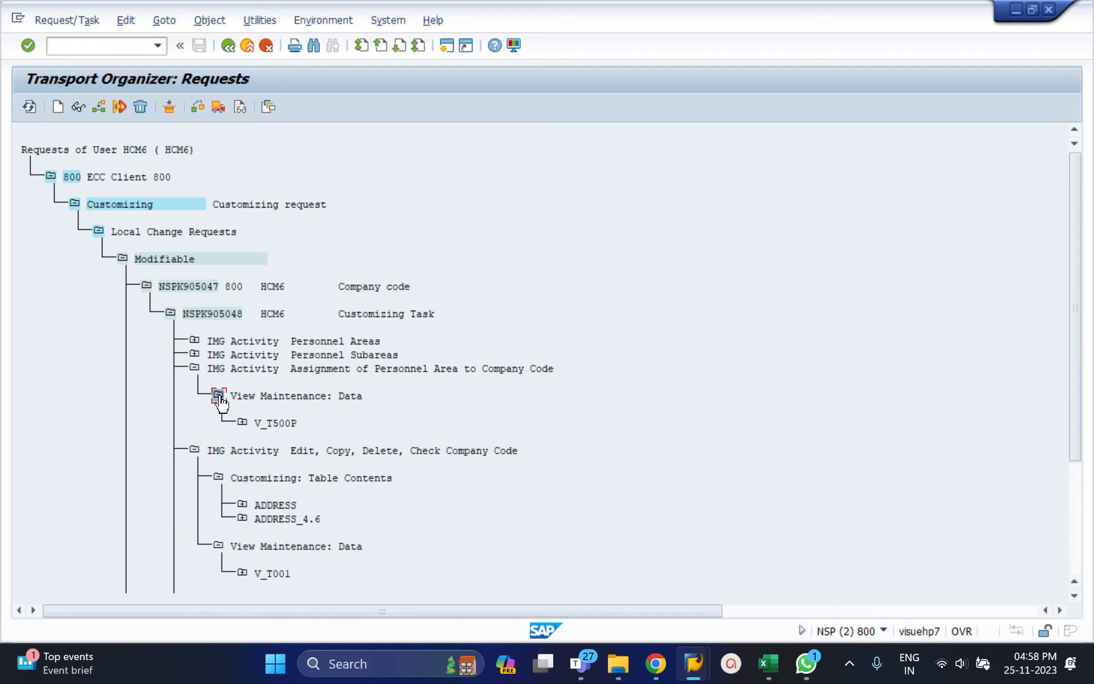
Collapse the expanded activities in task NSPK905048, and expand only Define company down to its maintenance view V_T880.
{"action": "left_click", "coordinate": [195, 369]}
{"action": "left_click", "coordinate": [195, 382]}
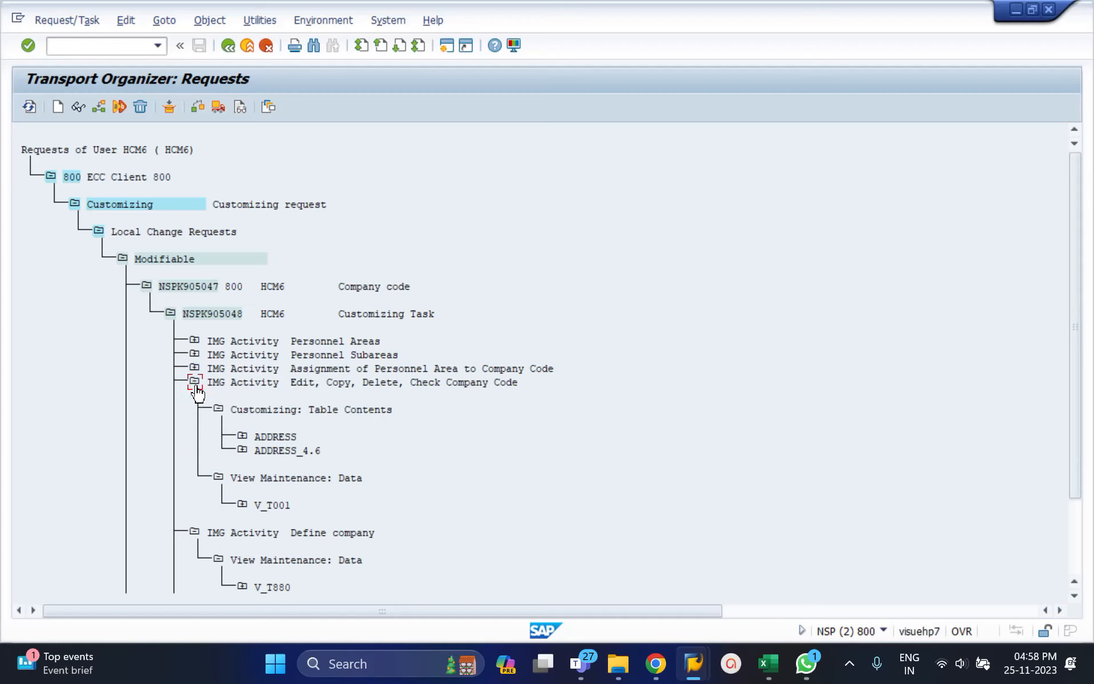
{"action": "left_click", "coordinate": [195, 397]}
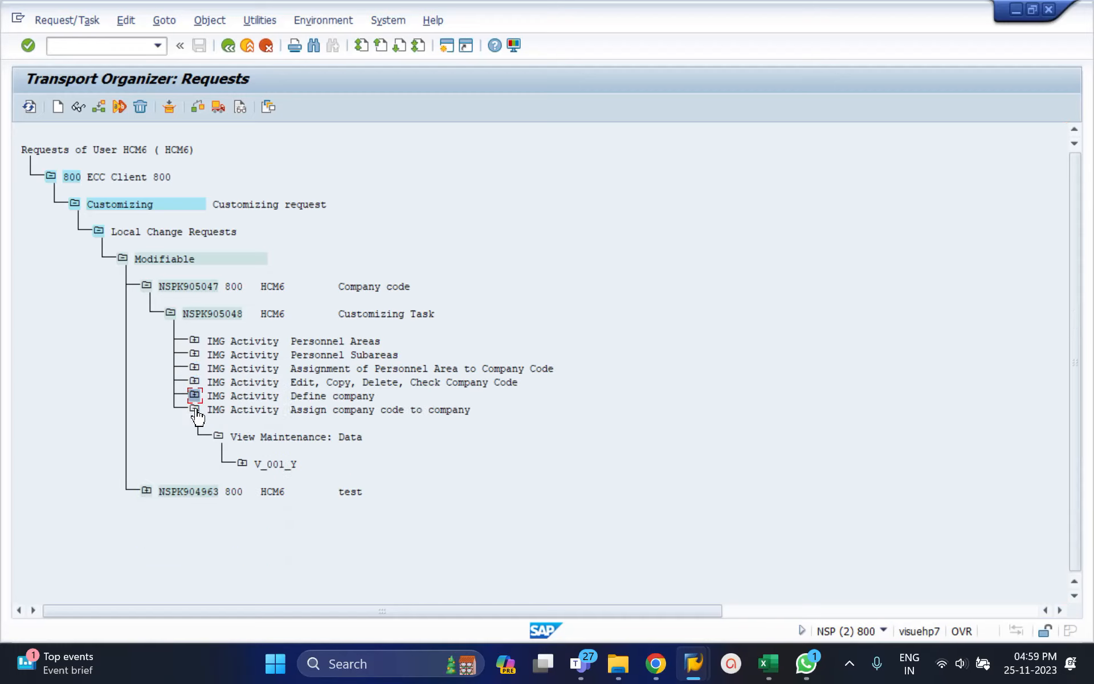
{"action": "left_click", "coordinate": [195, 410]}
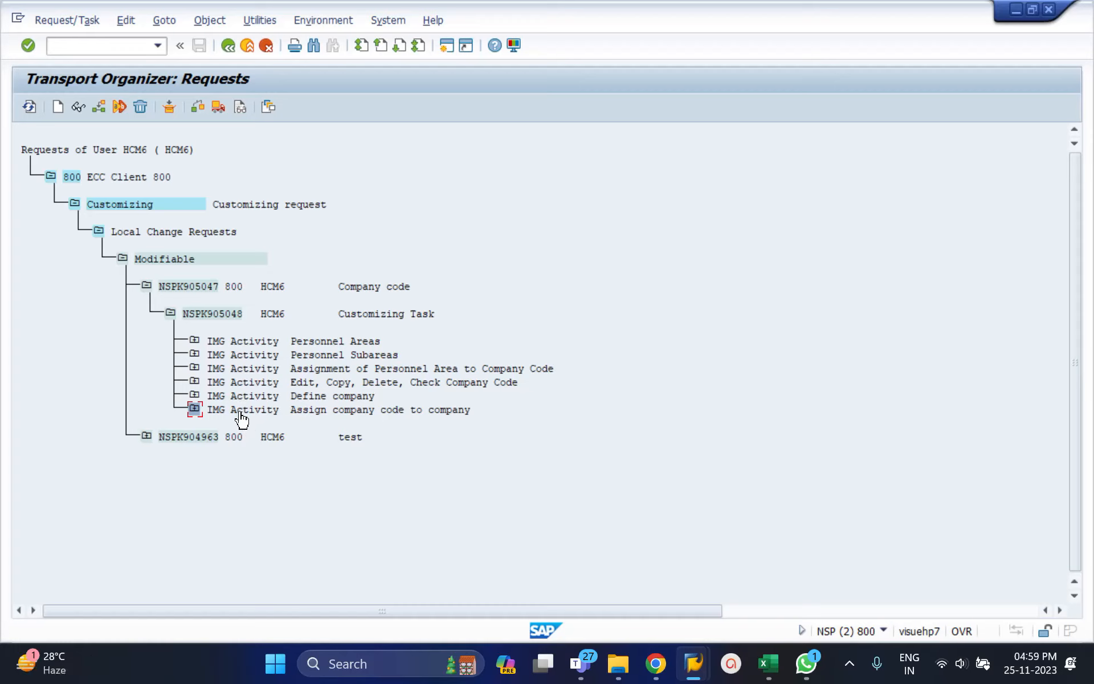
{"action": "left_click", "coordinate": [195, 397]}
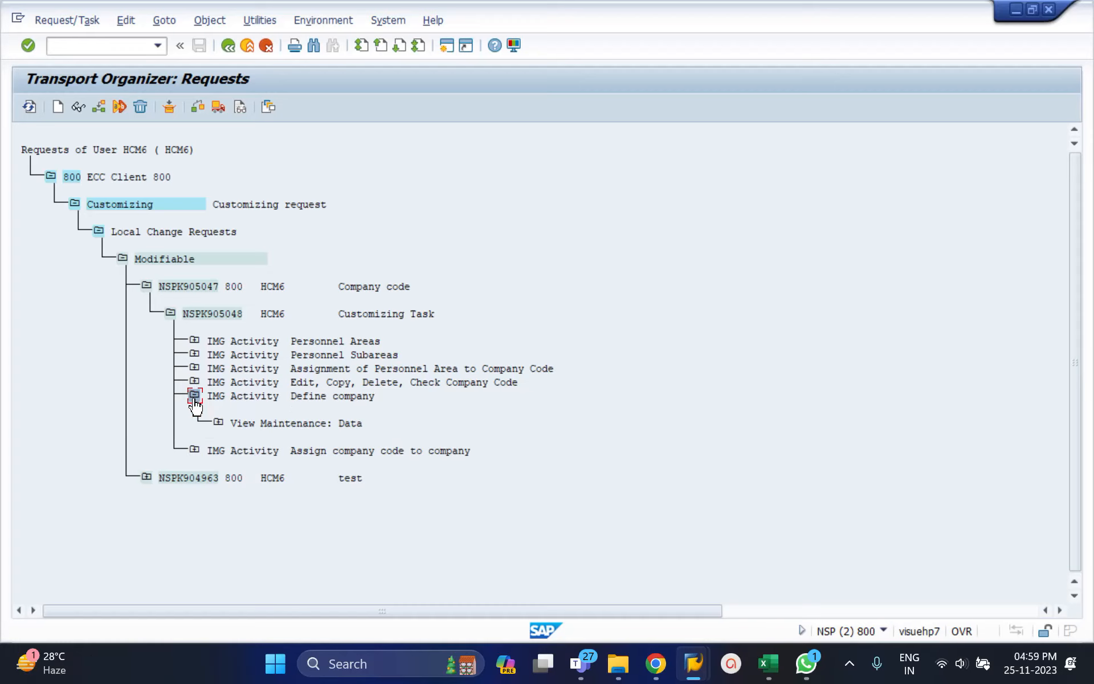
{"action": "left_click", "coordinate": [218, 423]}
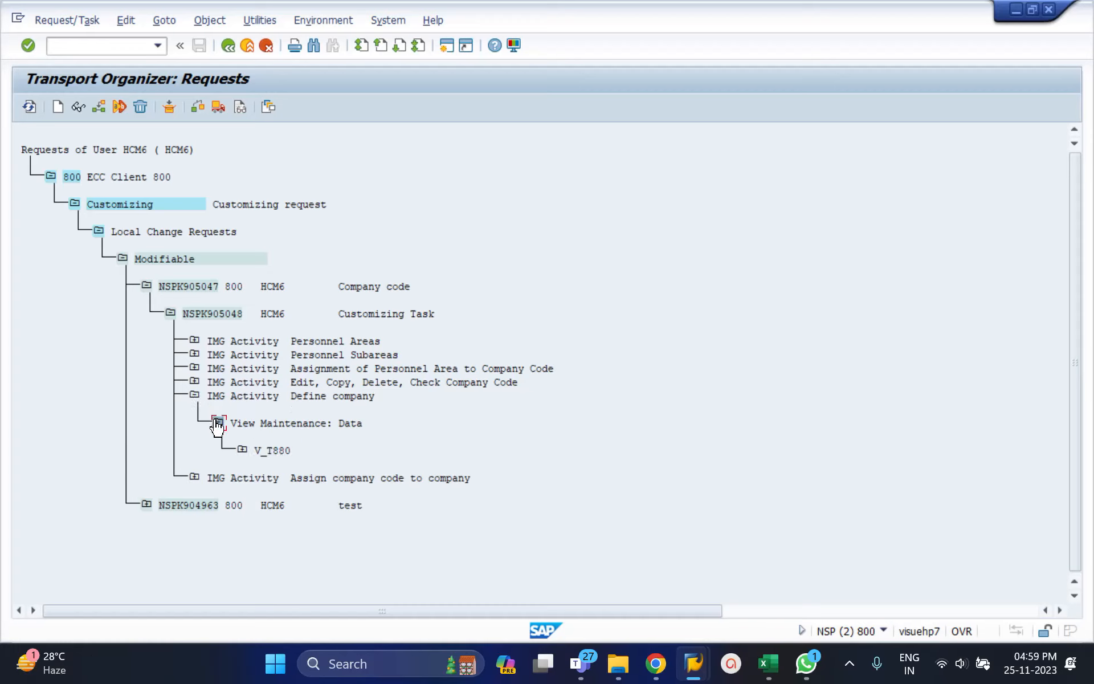
{"action": "left_click", "coordinate": [292, 451]}
Open table view maintenance (transaction SM30) in a new session.
{"action": "left_click", "coordinate": [57, 49]}
{"action": "type", "text": "/"}
{"action": "key", "text": "BackSpace"}
{"action": "type", "text": "/osm30"}
{"action": "key", "text": "Return"}
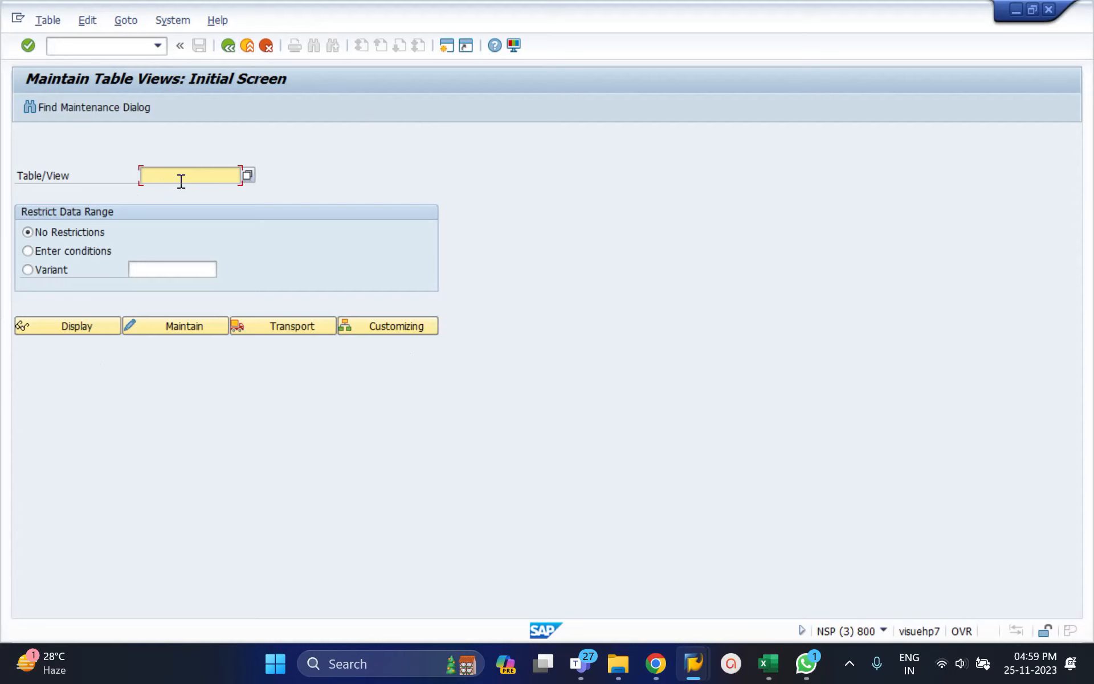
Enter V_T880 as the table view and open its company list in display mode with no restrictions.
{"action": "type", "text": "v_"}
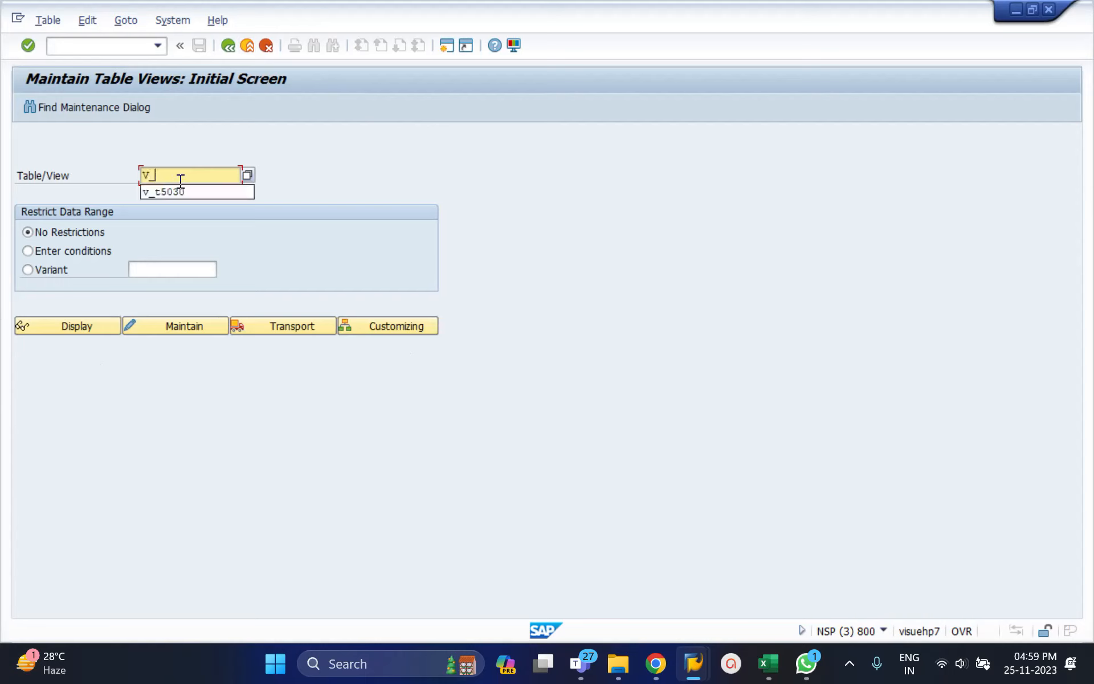
{"action": "type", "text": "t880"}
{"action": "key", "text": "Return"}
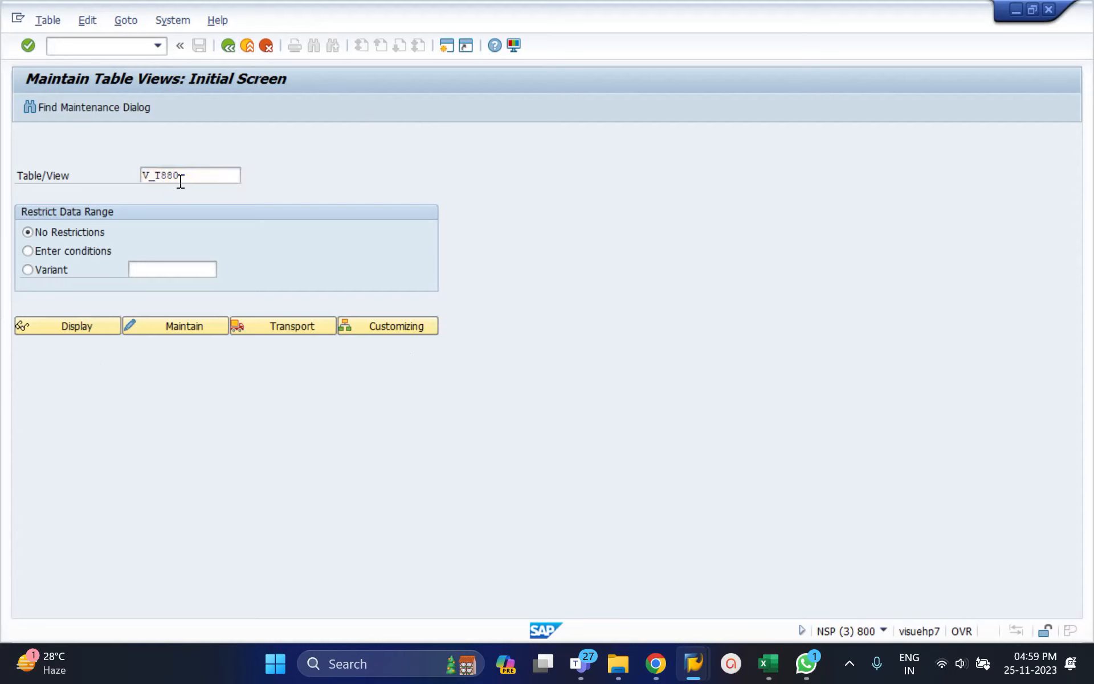
{"action": "left_click", "coordinate": [79, 333]}
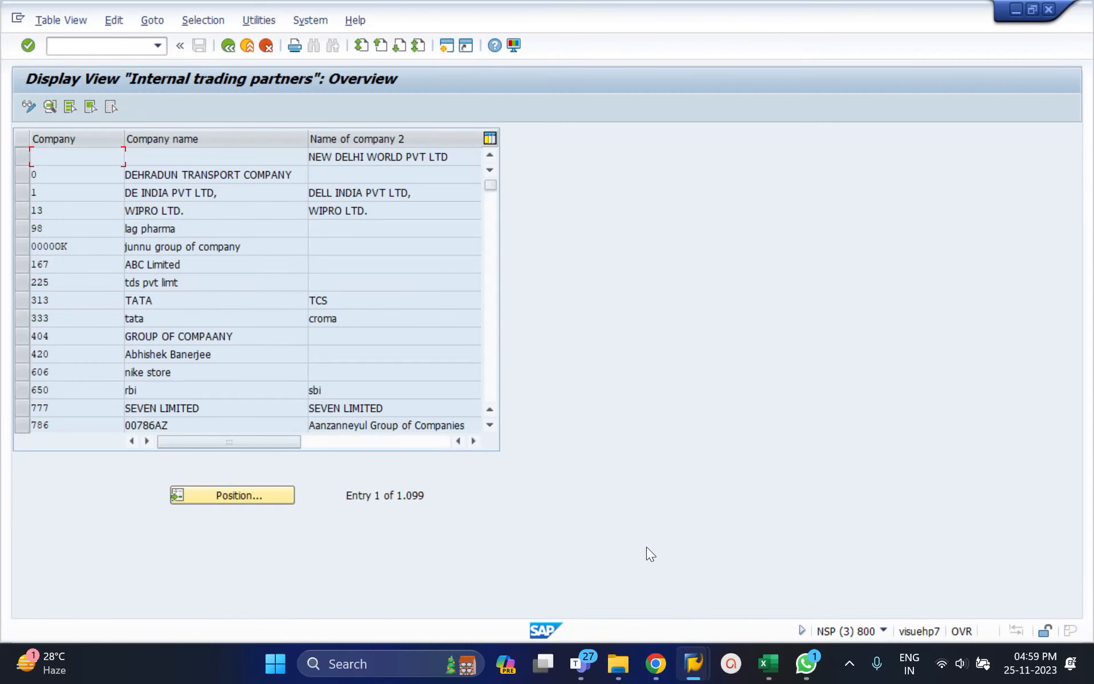
Look at the activity list in the Display IMG session, and return to the Internal trading partners view.
{"action": "mouse_move", "coordinate": [693, 663]}
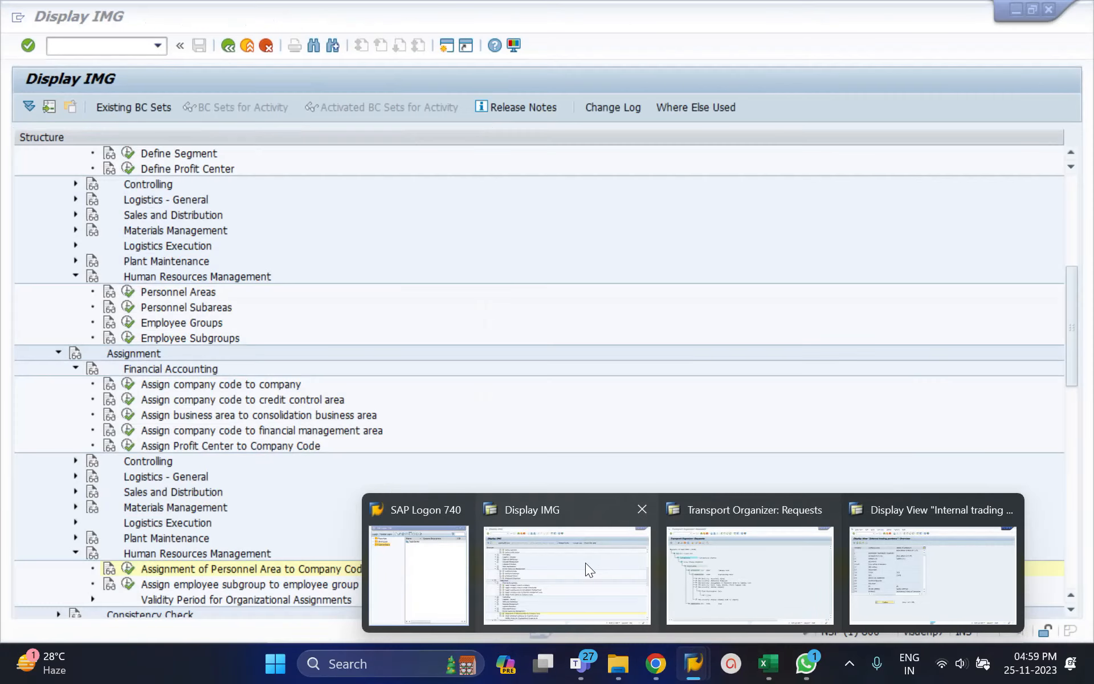
{"action": "left_click", "coordinate": [586, 563]}
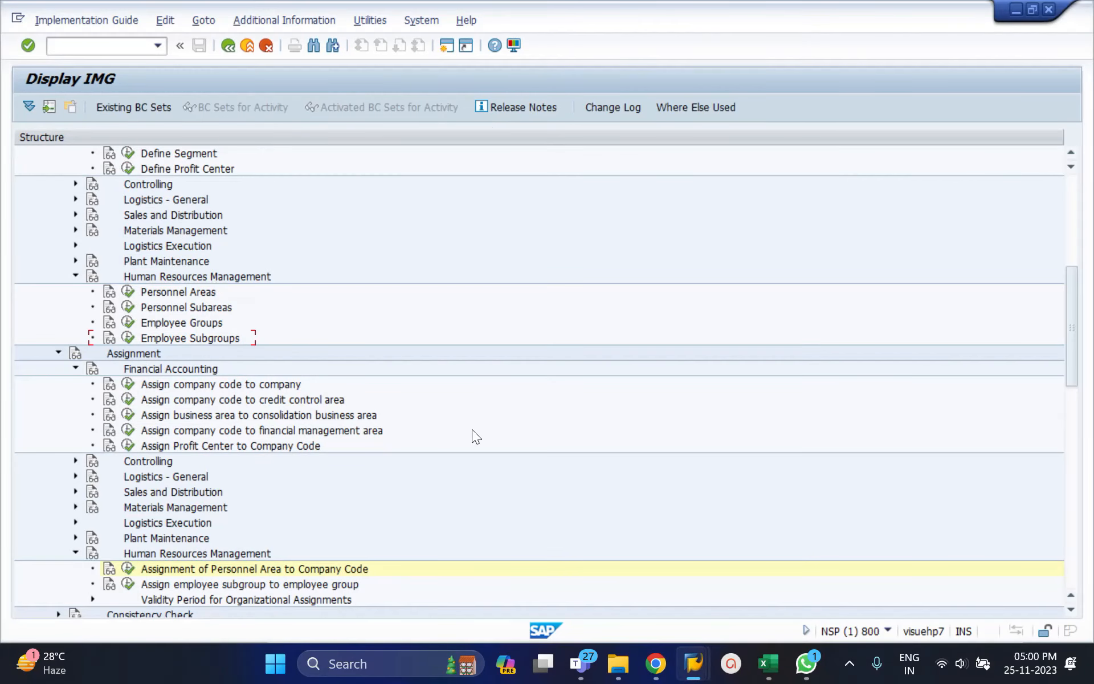
{"action": "key", "text": "alt+Tab"}
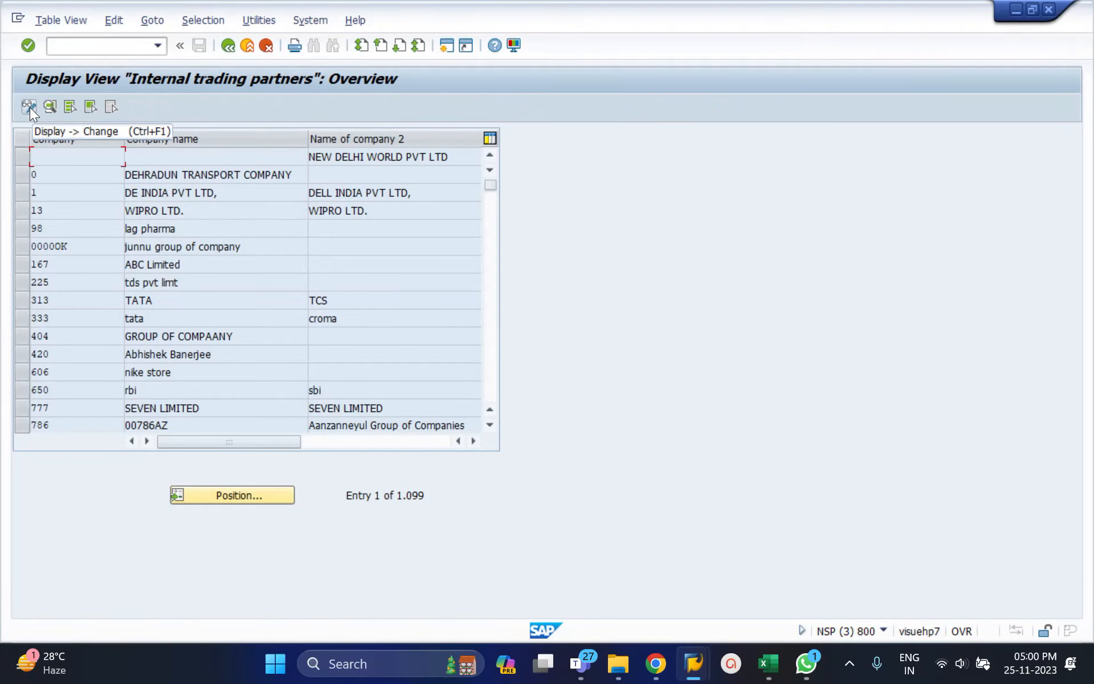
Reopen view V_T880 in maintenance mode and open a blank form for a new company entry.
{"action": "left_click", "coordinate": [227, 45]}
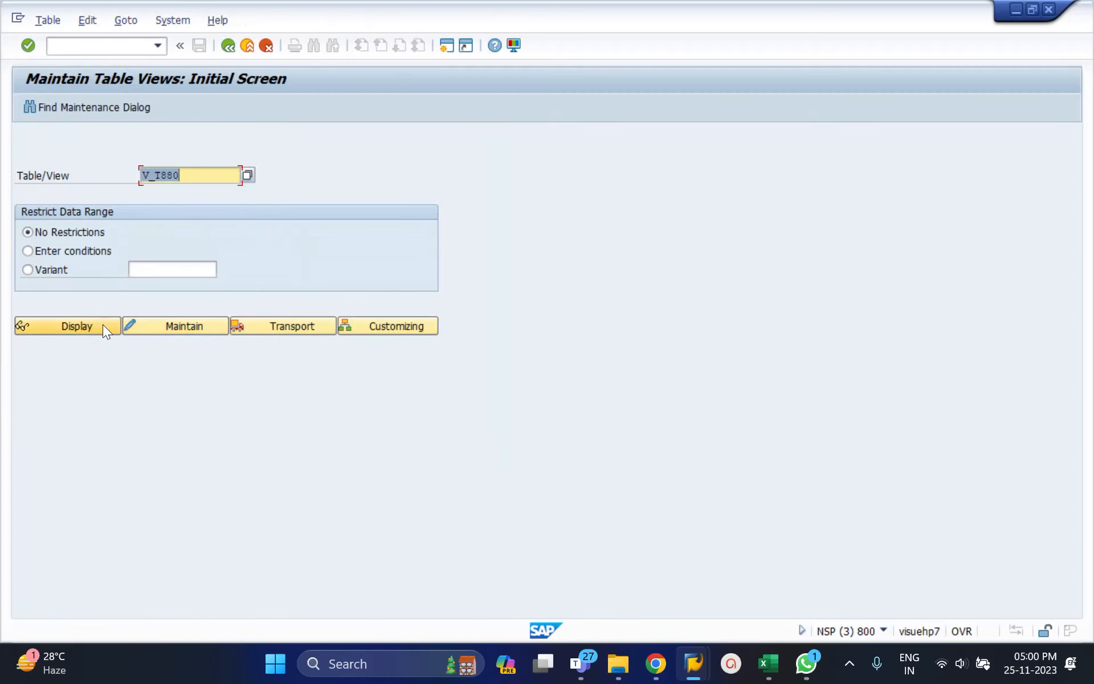
{"action": "left_click", "coordinate": [176, 326]}
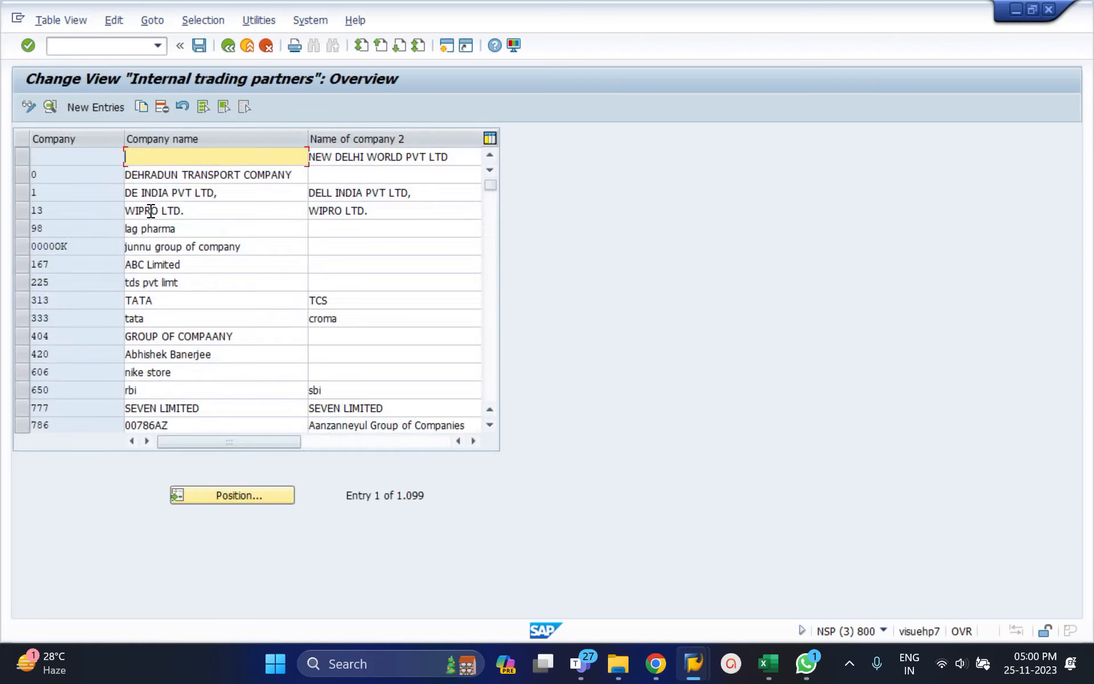
{"action": "left_click", "coordinate": [102, 106]}
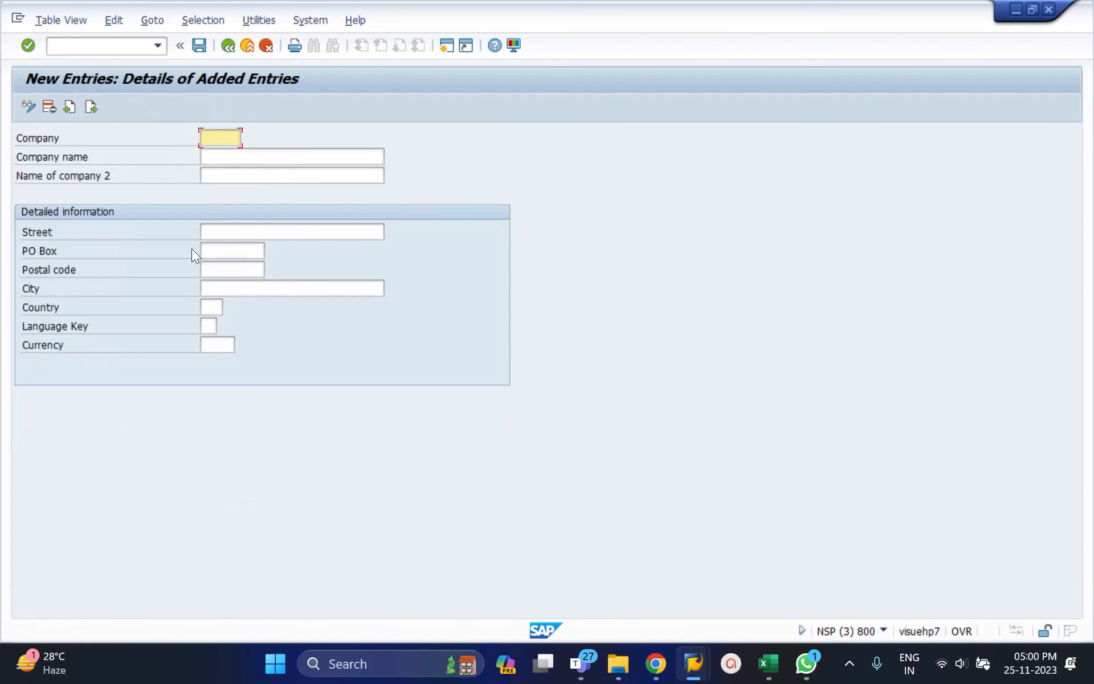
Discard the blank company entry and return to the table view maintenance initial screen.
{"action": "left_click", "coordinate": [226, 47]}
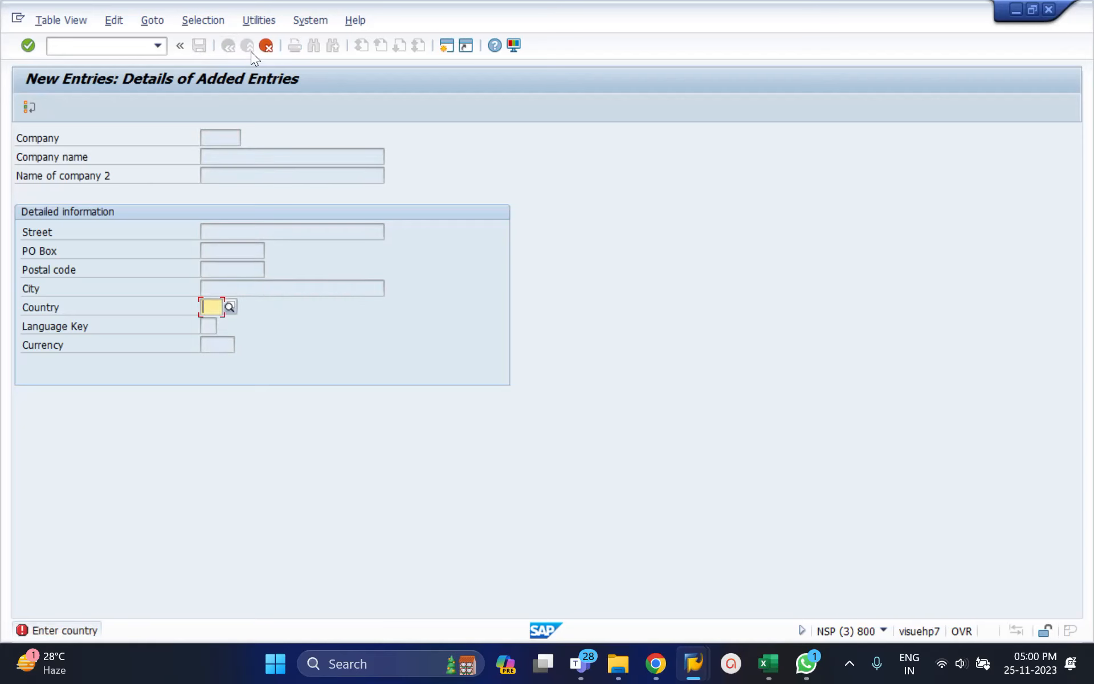
{"action": "left_click", "coordinate": [275, 45]}
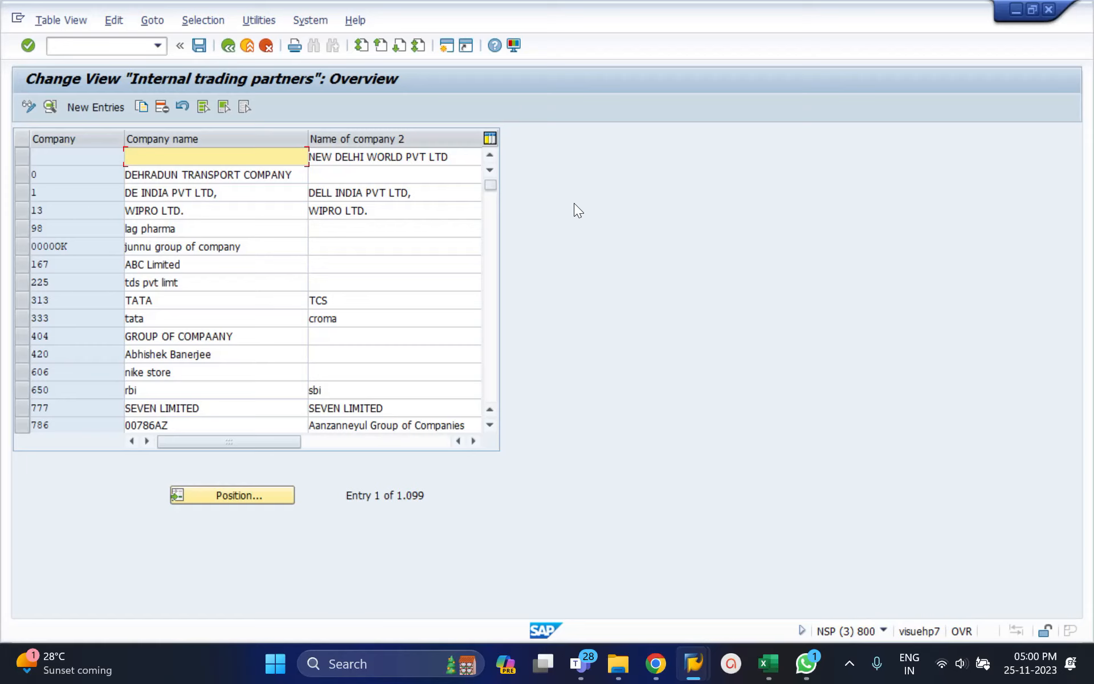
{"action": "left_click", "coordinate": [230, 46]}
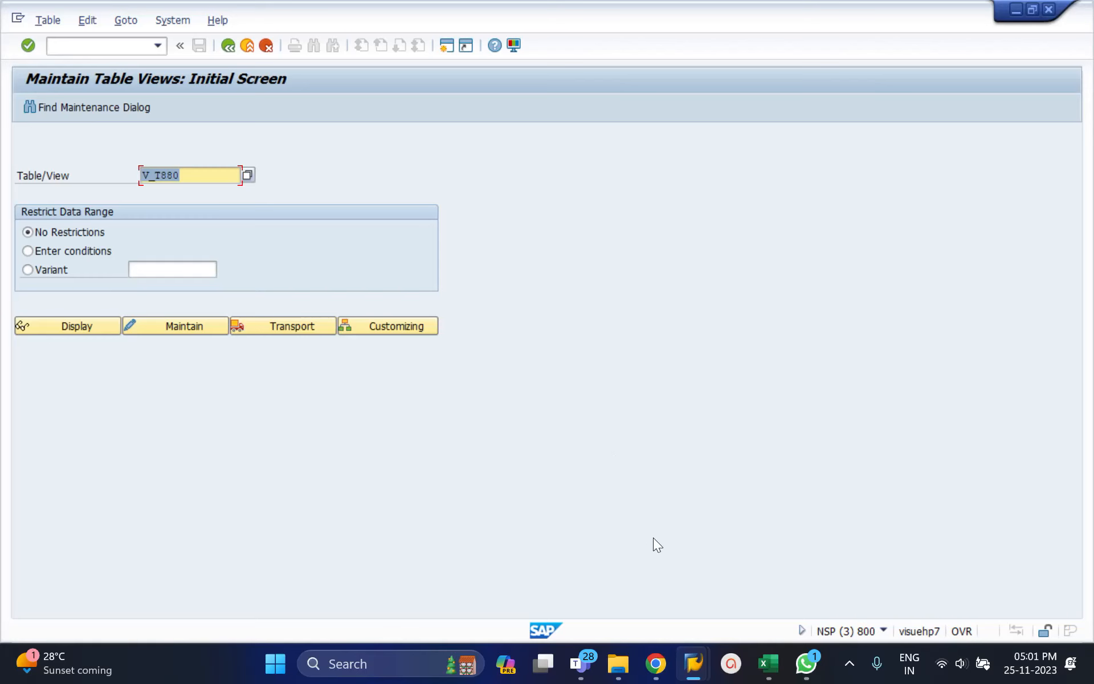
Look at the recorded activities in the Transport Organizer session and the structure plan in Excel, and return to the Display IMG session.
{"action": "mouse_move", "coordinate": [681, 644]}
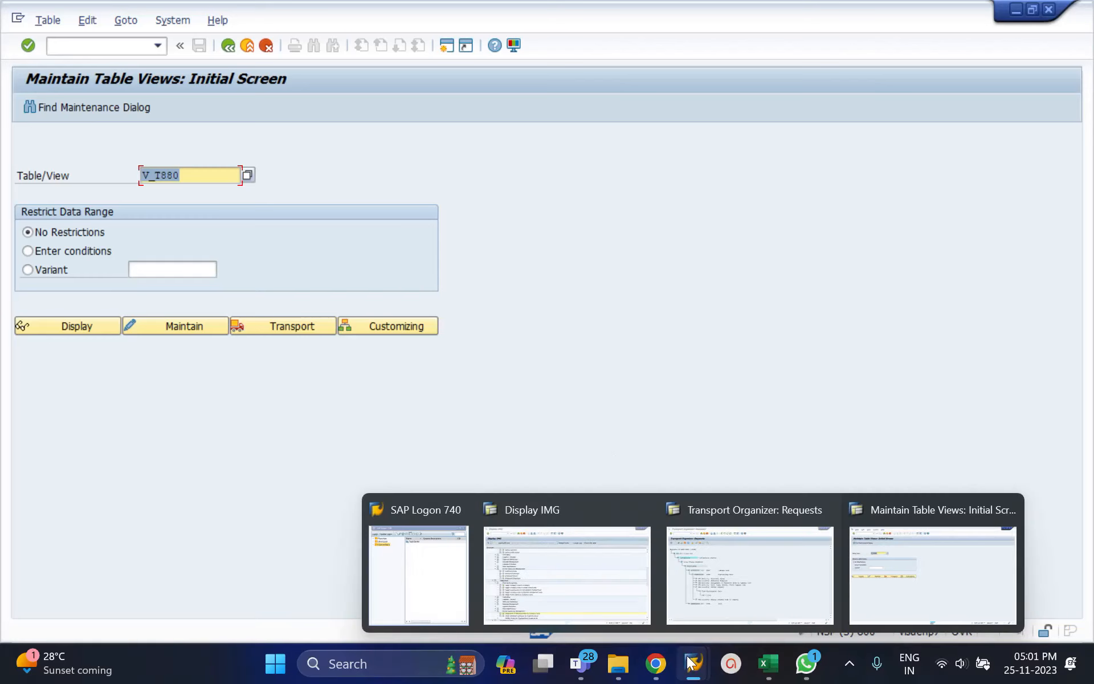
{"action": "left_click", "coordinate": [833, 569]}
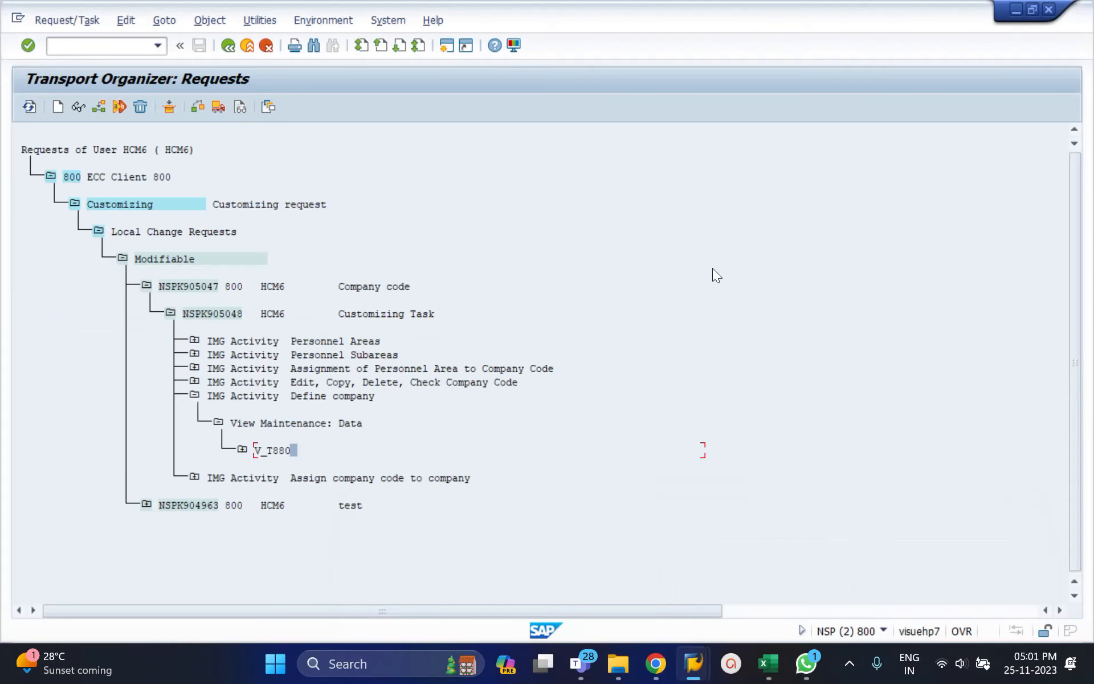
{"action": "left_click", "coordinate": [1016, 9]}
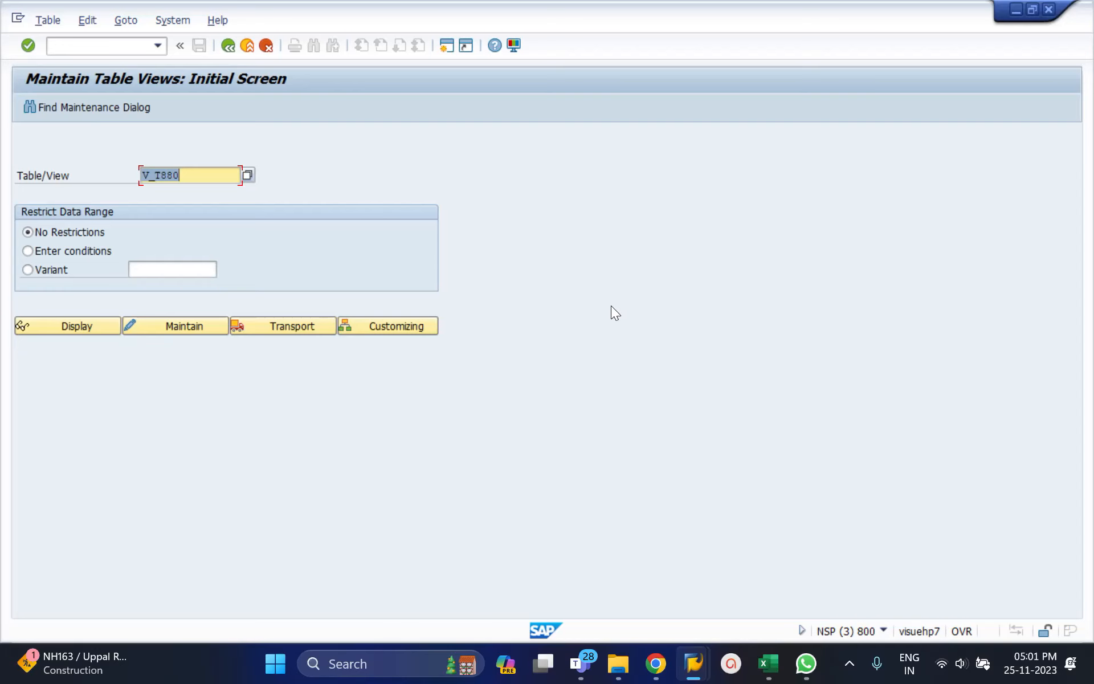
{"action": "left_click", "coordinate": [1014, 11]}
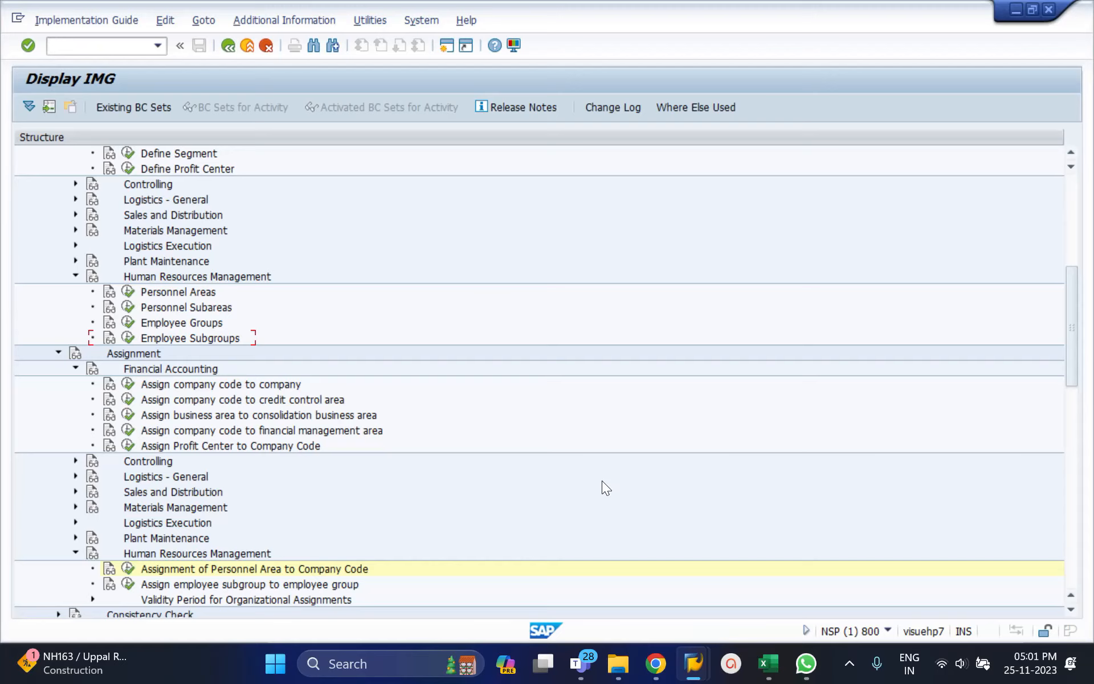
{"action": "left_click", "coordinate": [768, 664]}
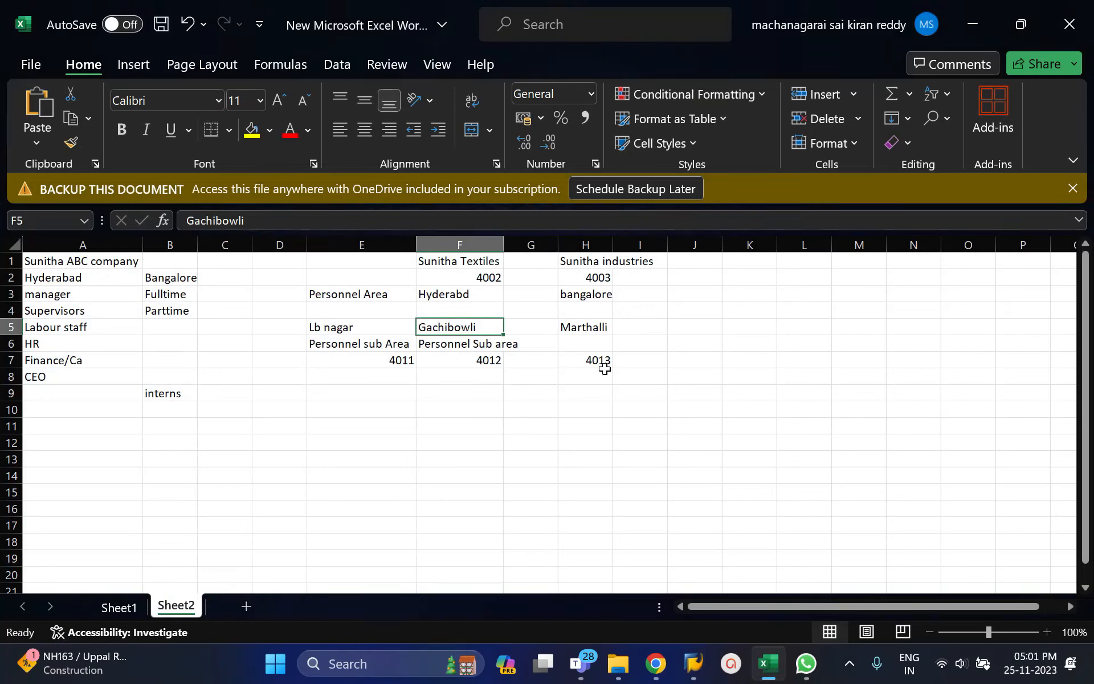
{"action": "left_click", "coordinate": [971, 25]}
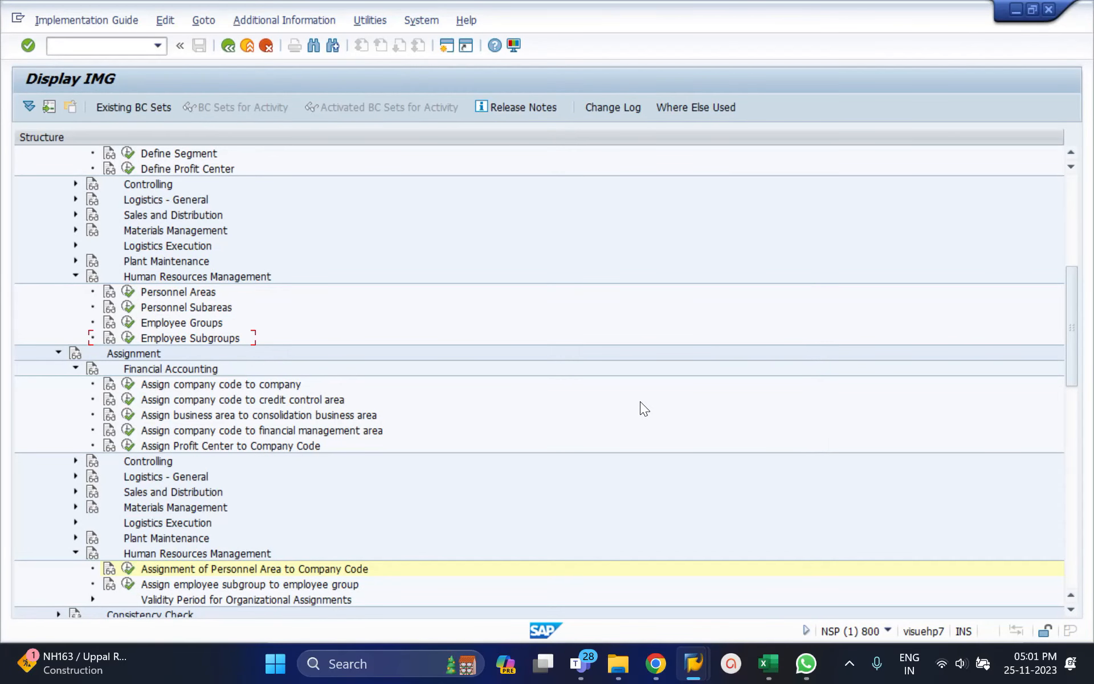
Leave the IMG and open HR master data maintenance (transaction PA30).
{"action": "left_click", "coordinate": [227, 45]}
{"action": "left_click", "coordinate": [227, 45]}
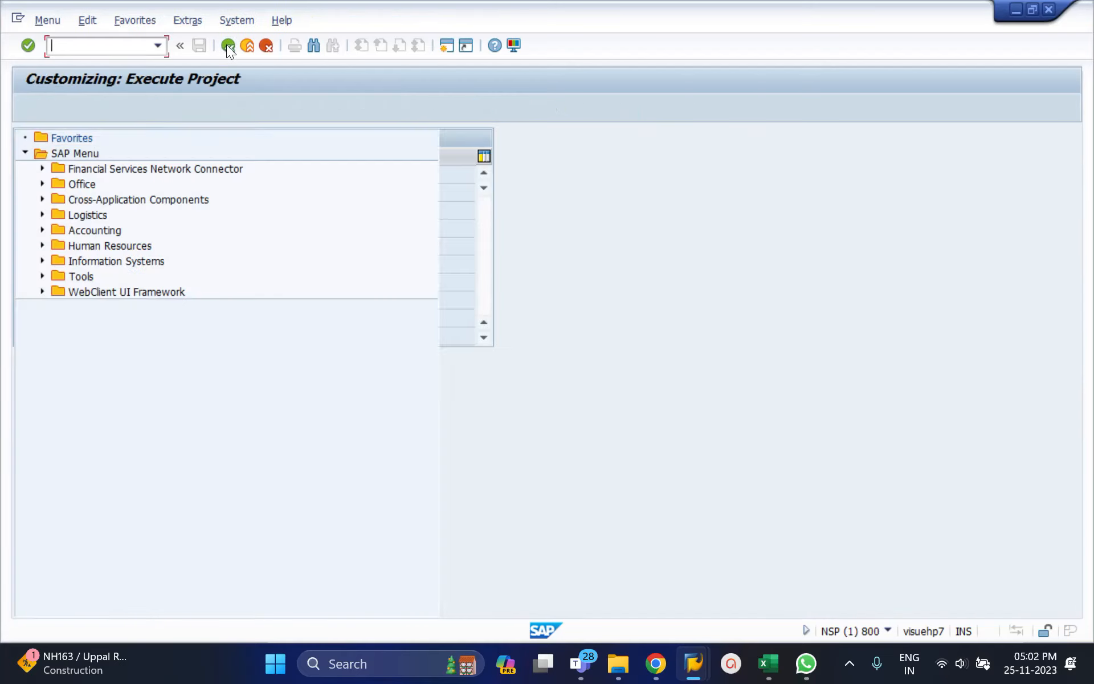
{"action": "type", "text": "pl"}
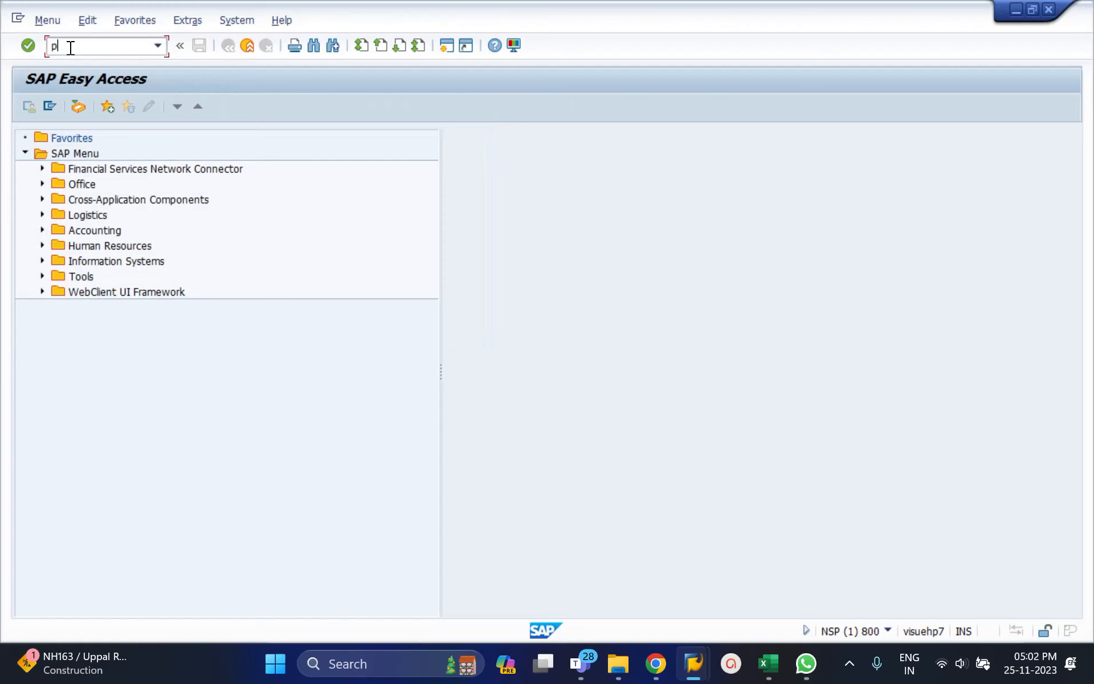
{"action": "key", "text": "BackSpace"}
{"action": "type", "text": "a30"}
{"action": "key", "text": "Return"}
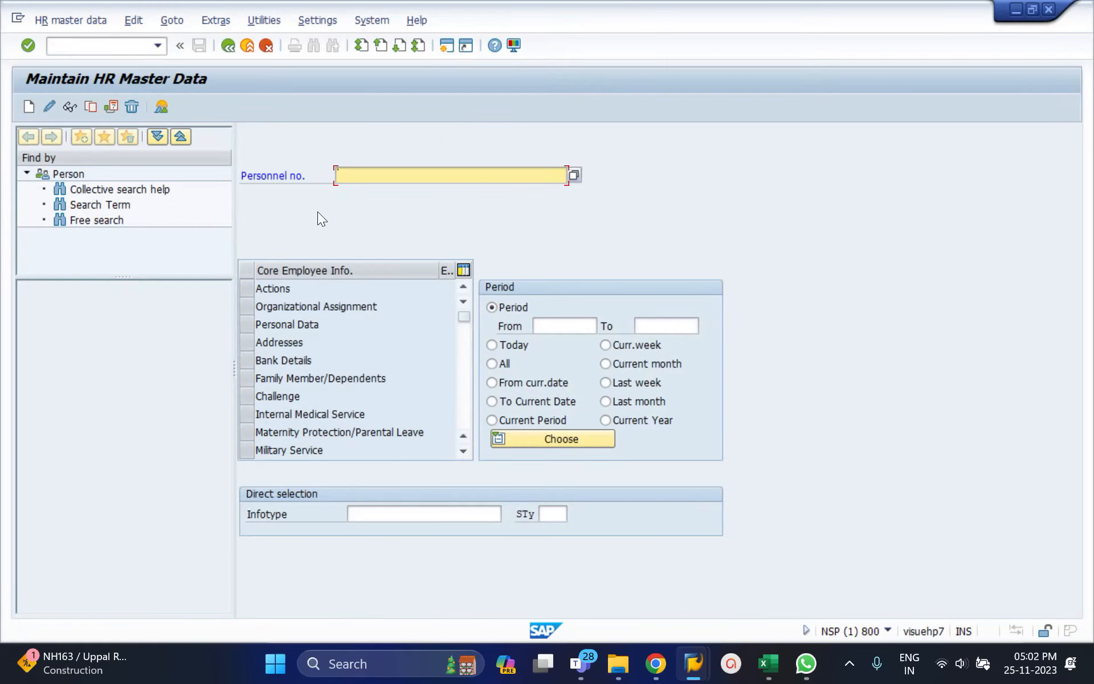
Enter the employee's personnel number and infotype 2001, and list the Absences records for the All period.
{"action": "type", "text": "1473"}
{"action": "left_click", "coordinate": [375, 512]}
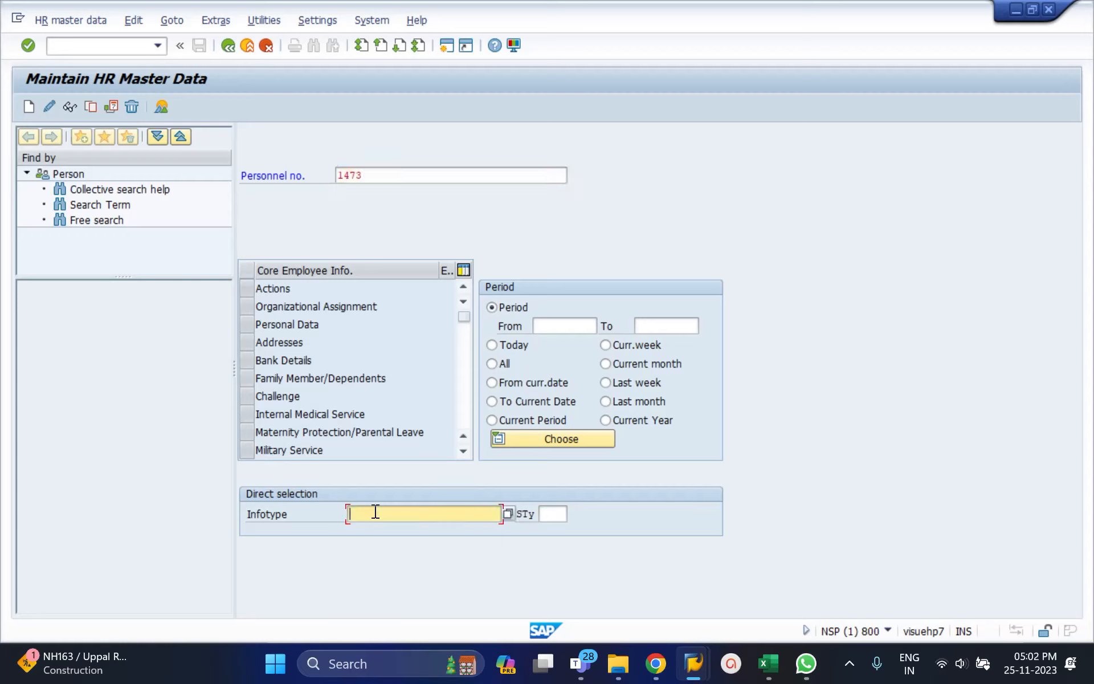
{"action": "type", "text": "2001"}
{"action": "key", "text": "Return"}
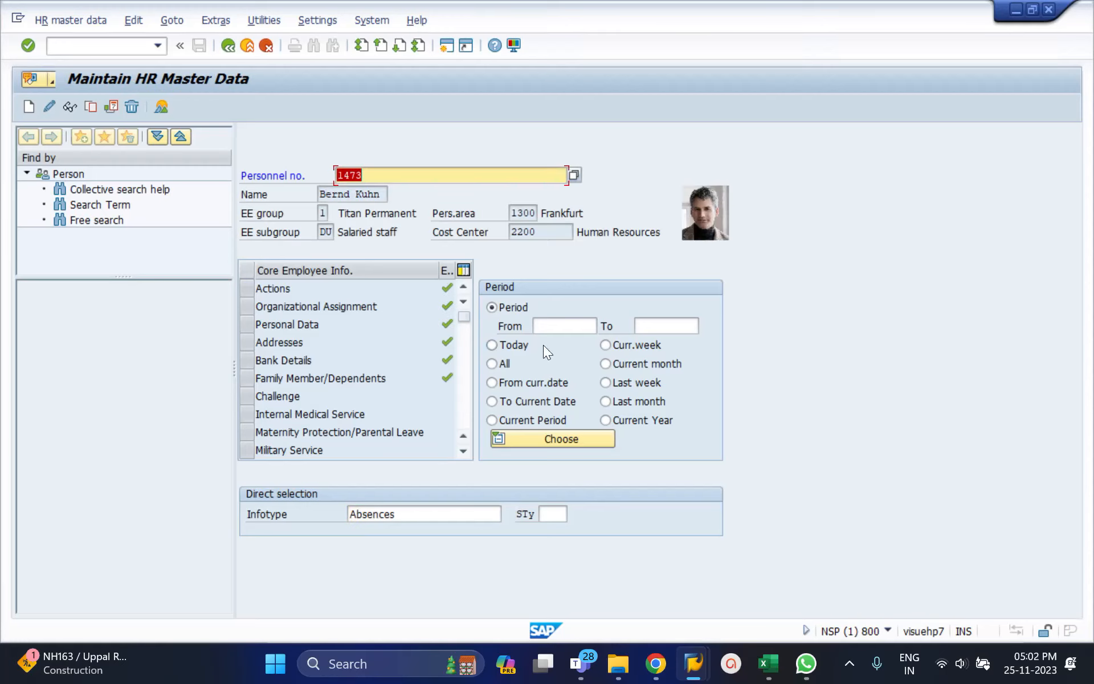
{"action": "left_click", "coordinate": [505, 365]}
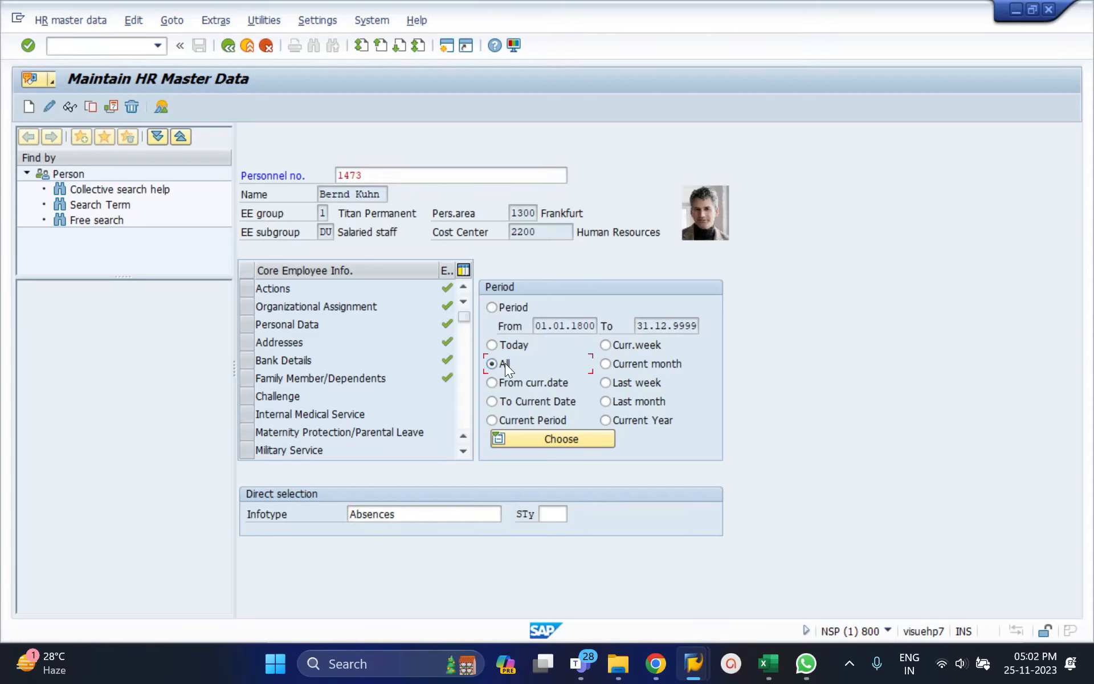
{"action": "left_click", "coordinate": [160, 107]}
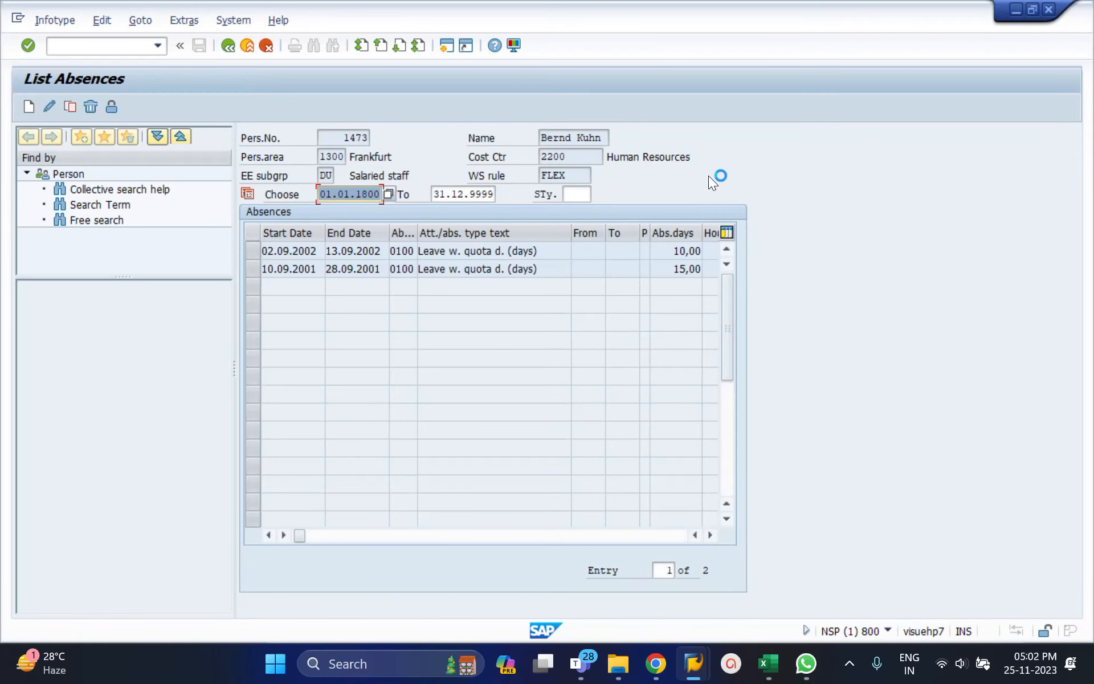
Inspect the personal work schedule and planned hours for the absence starting 02.09.2002, and return to the absence list.
{"action": "left_click", "coordinate": [254, 251]}
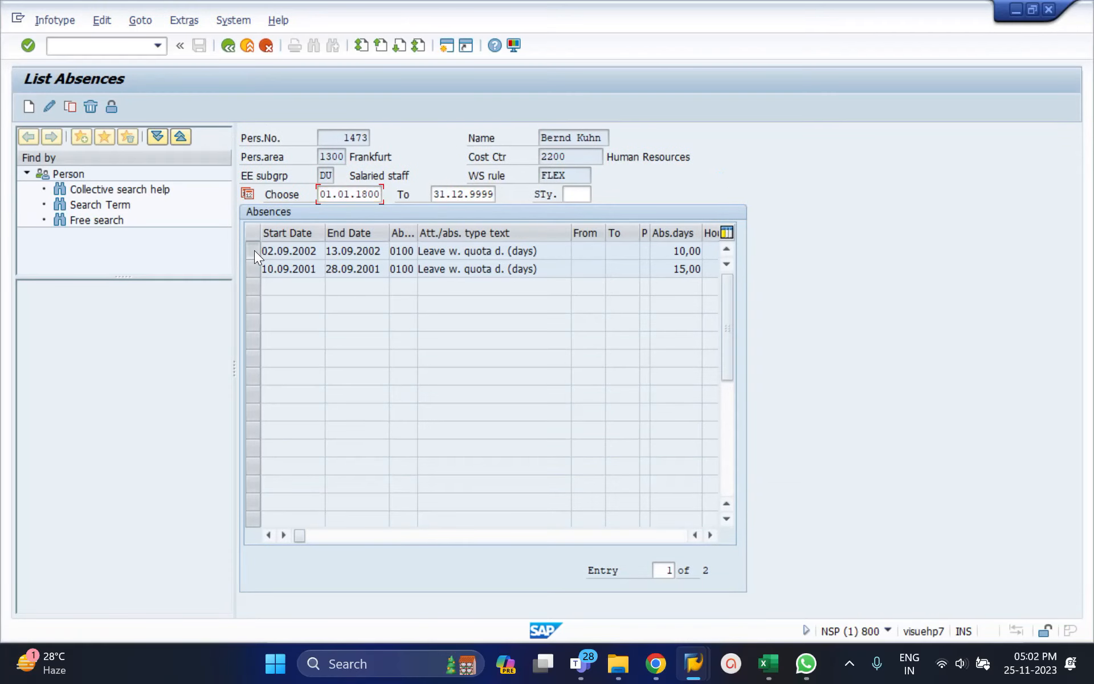
{"action": "left_click", "coordinate": [48, 107]}
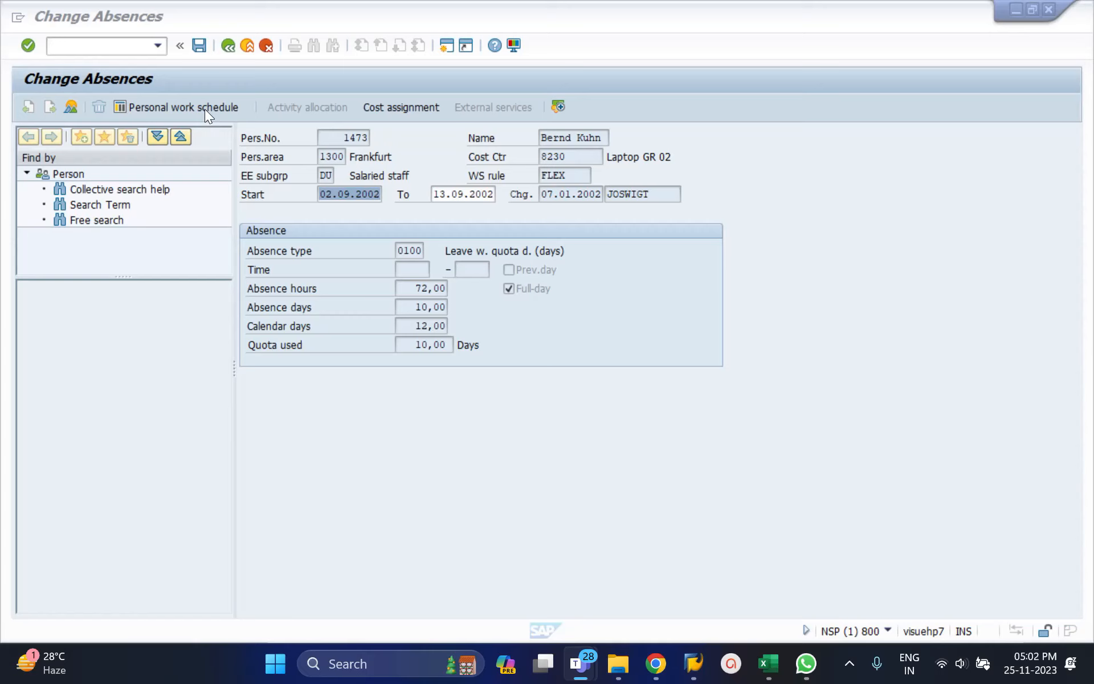
{"action": "left_click", "coordinate": [175, 107]}
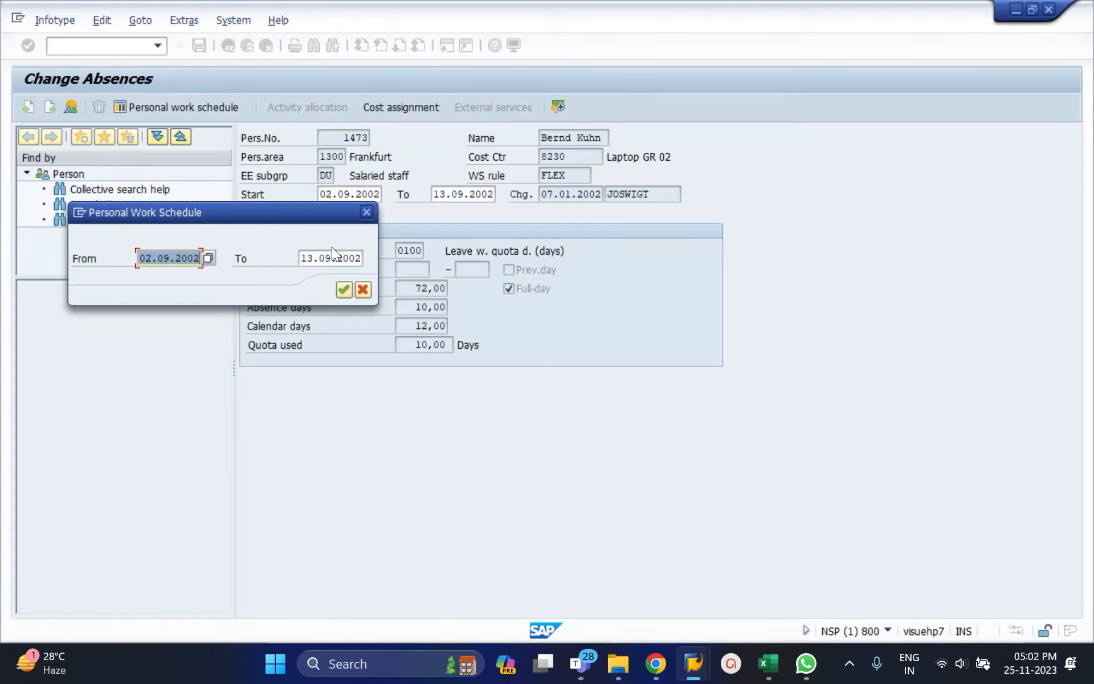
{"action": "left_click", "coordinate": [343, 293]}
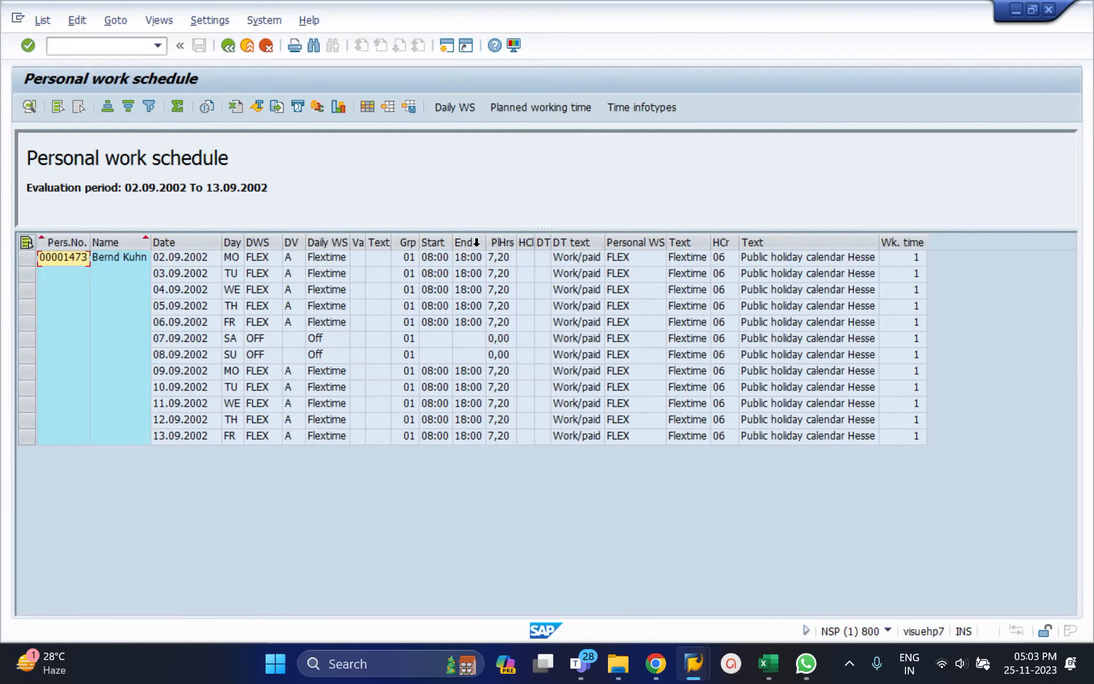
{"action": "left_click", "coordinate": [505, 259]}
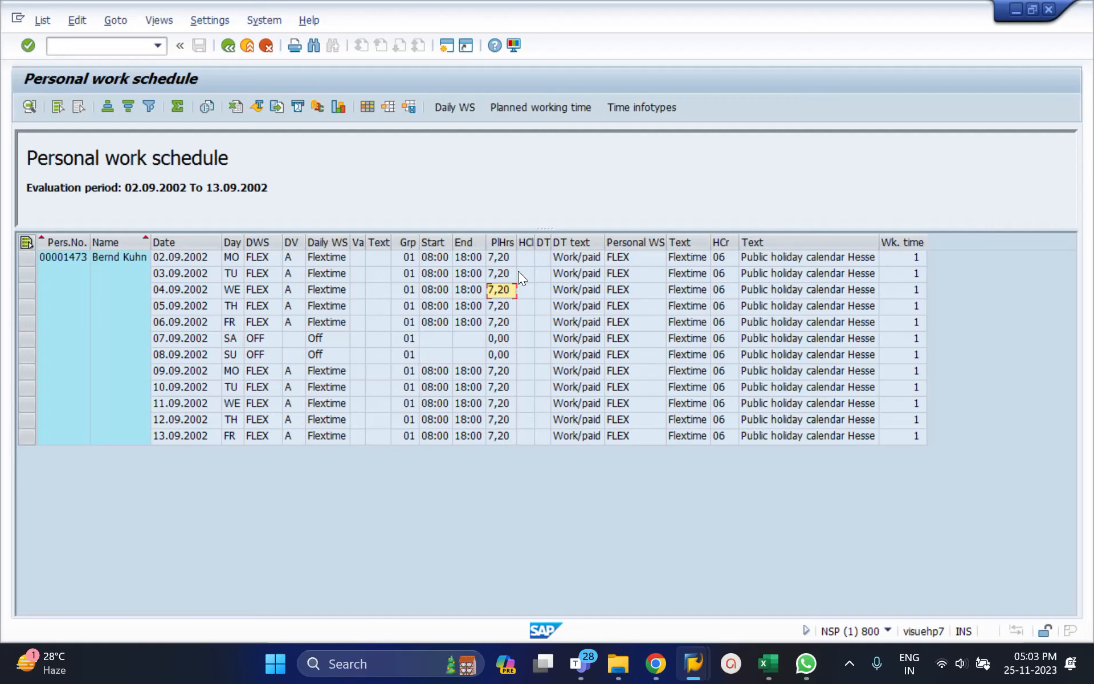
{"action": "left_click", "coordinate": [233, 44]}
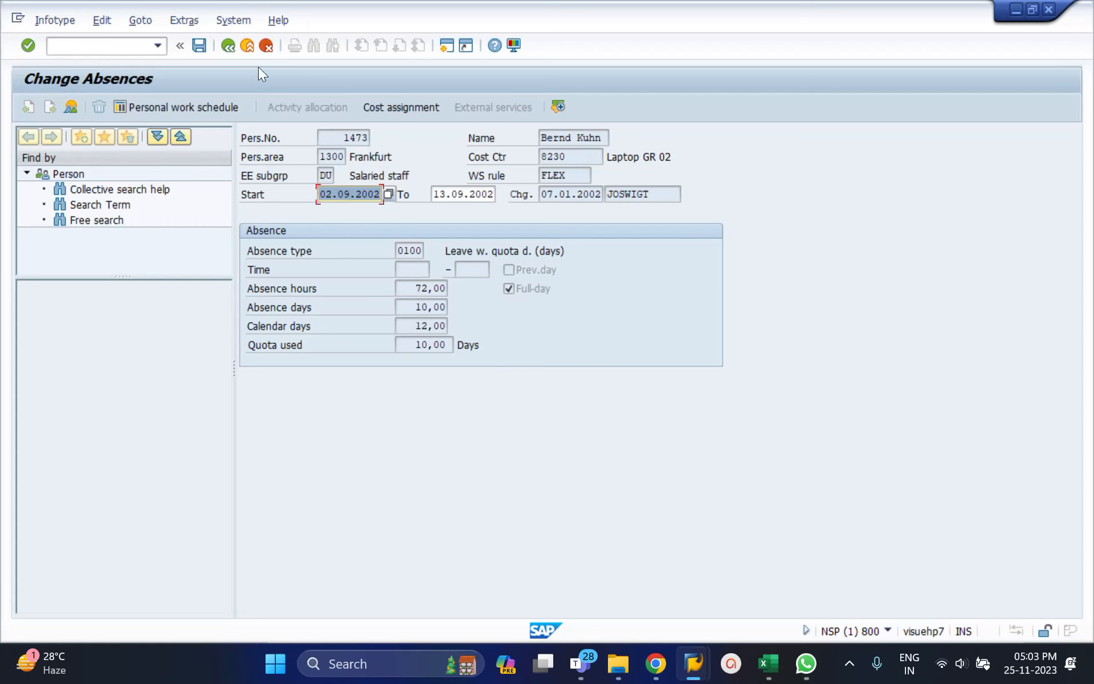
{"action": "left_click", "coordinate": [233, 48]}
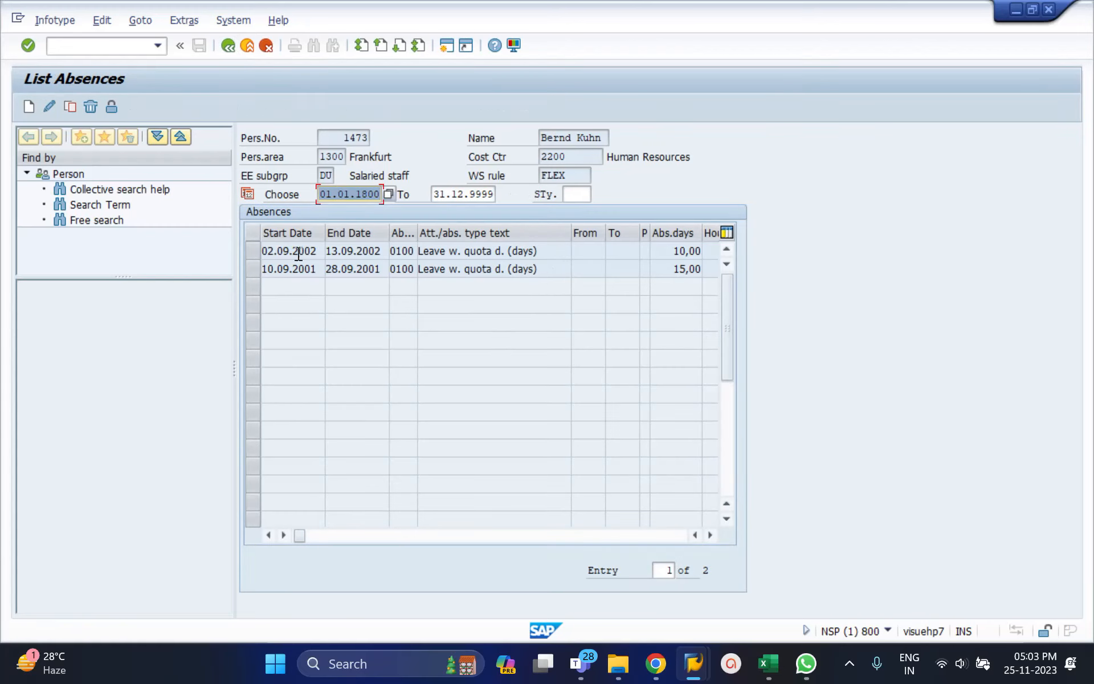
Delete the absence record running from 02.09.2002 to 13.09.2002, accepting the retroactive accounting warning.
{"action": "left_click", "coordinate": [255, 248]}
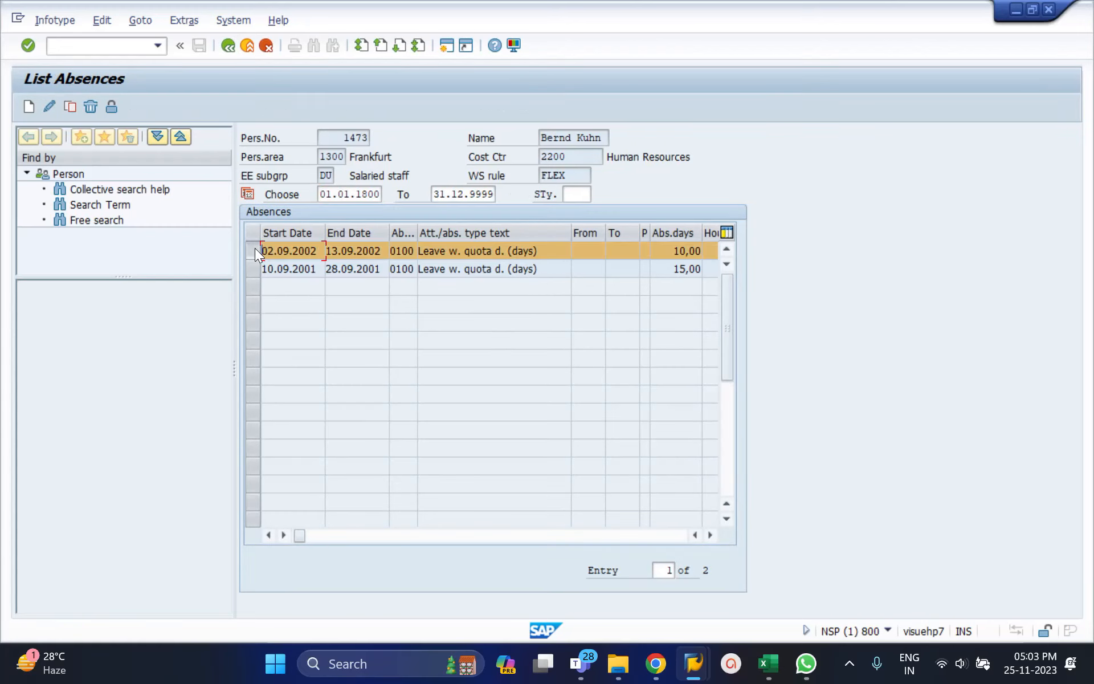
{"action": "left_click", "coordinate": [90, 105]}
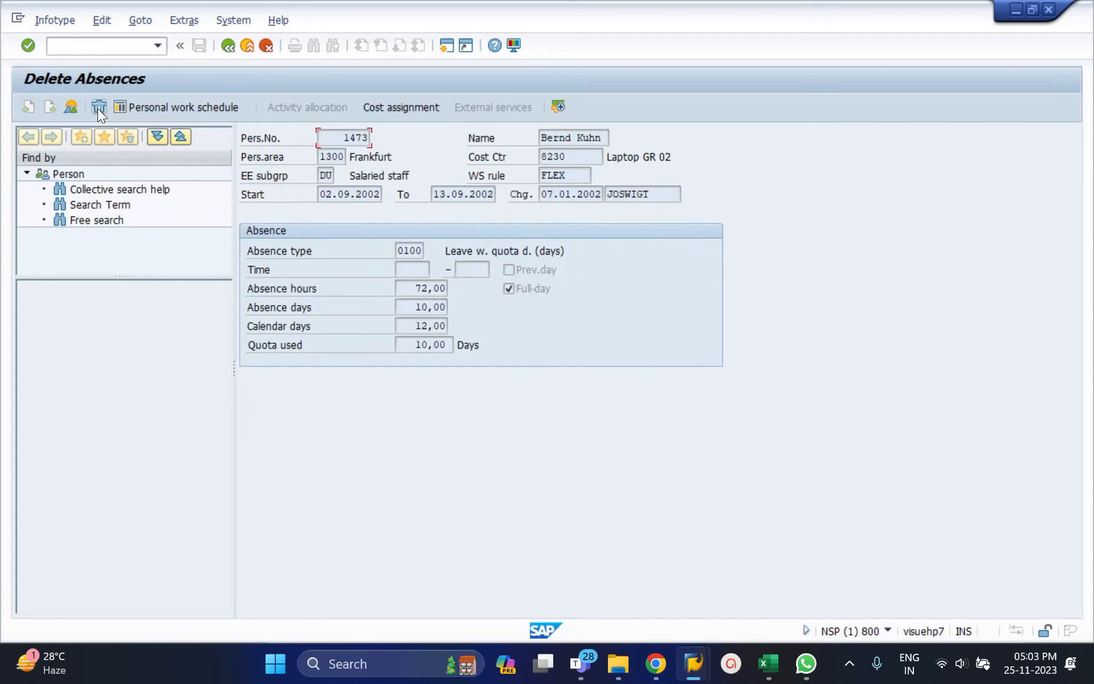
{"action": "left_click", "coordinate": [98, 108]}
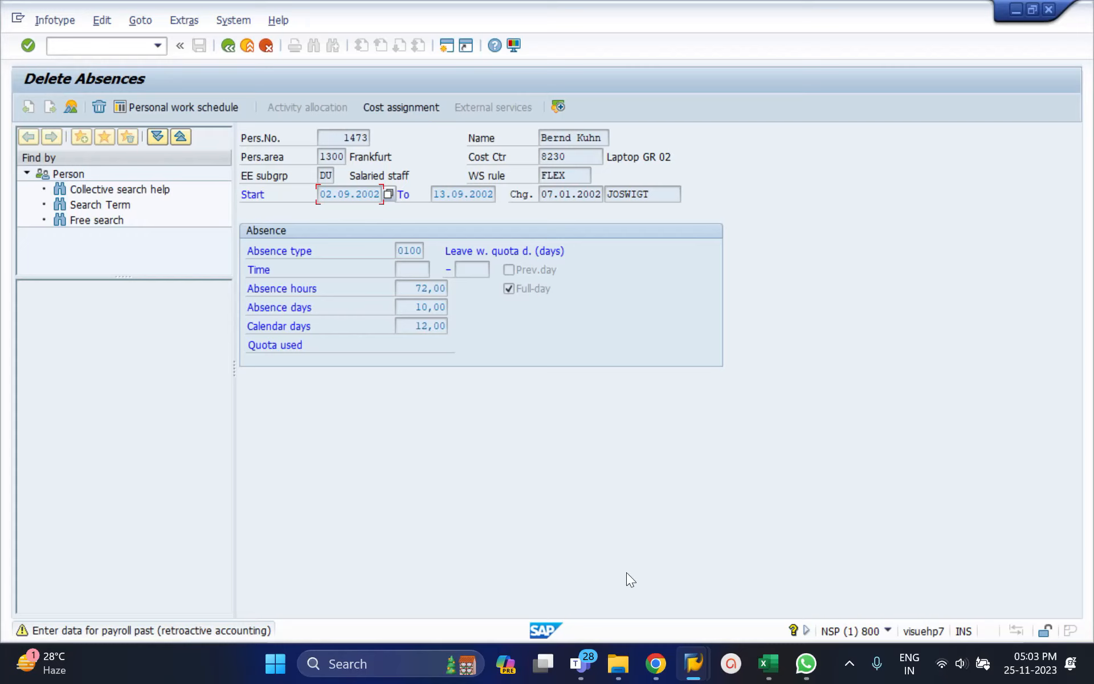
{"action": "left_click", "coordinate": [1025, 657]}
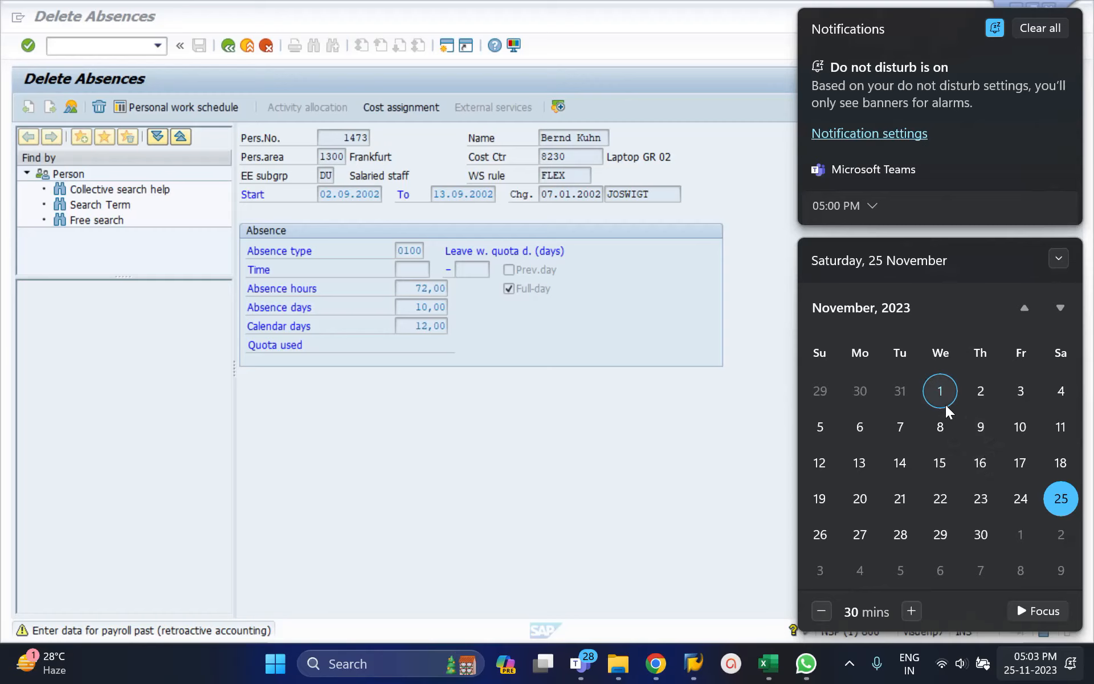
{"action": "left_click", "coordinate": [740, 502]}
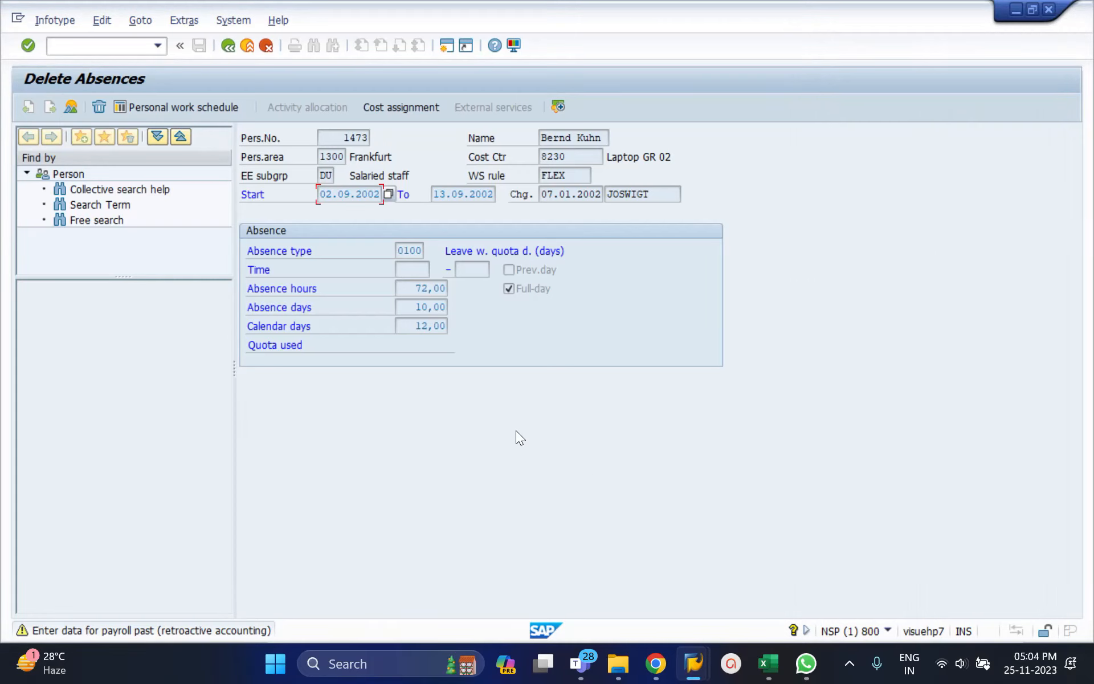
{"action": "key", "text": "Return"}
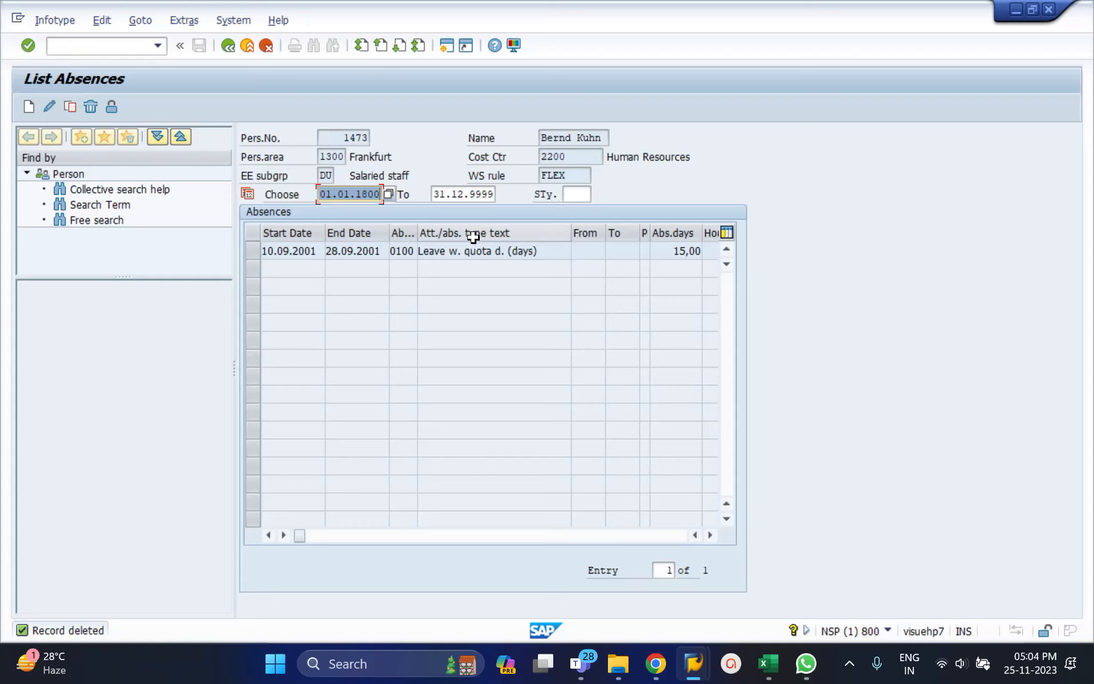
Examine the absence type and its description in the record starting 10.09.2001, and return to the absence list.
{"action": "left_click", "coordinate": [257, 255]}
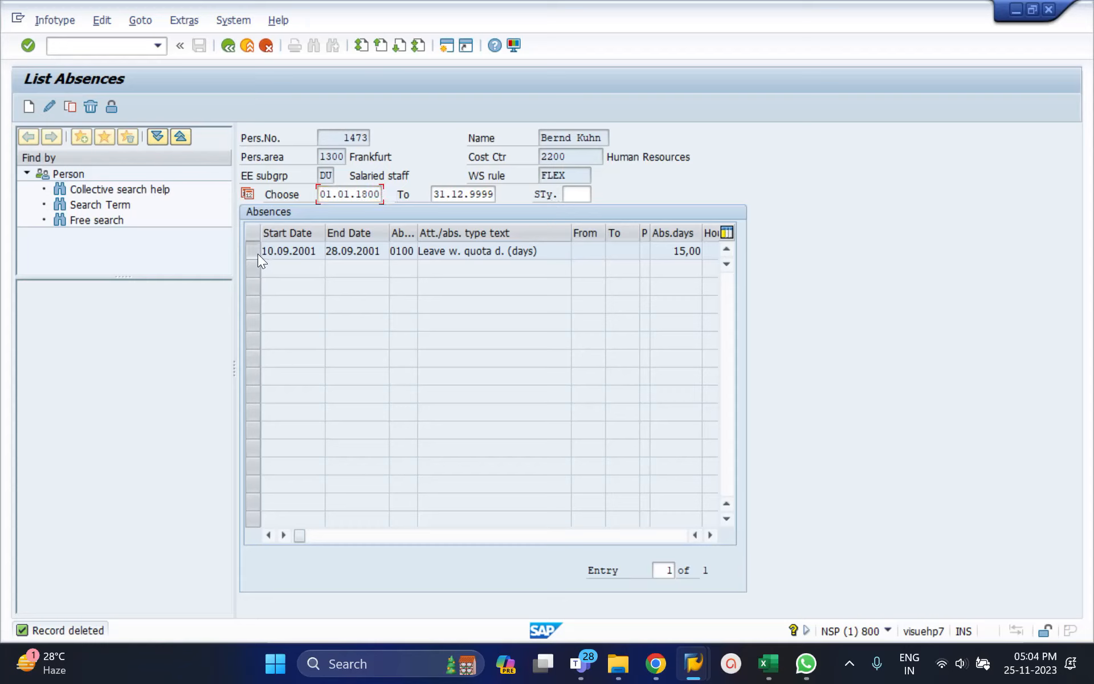
{"action": "left_click", "coordinate": [49, 108]}
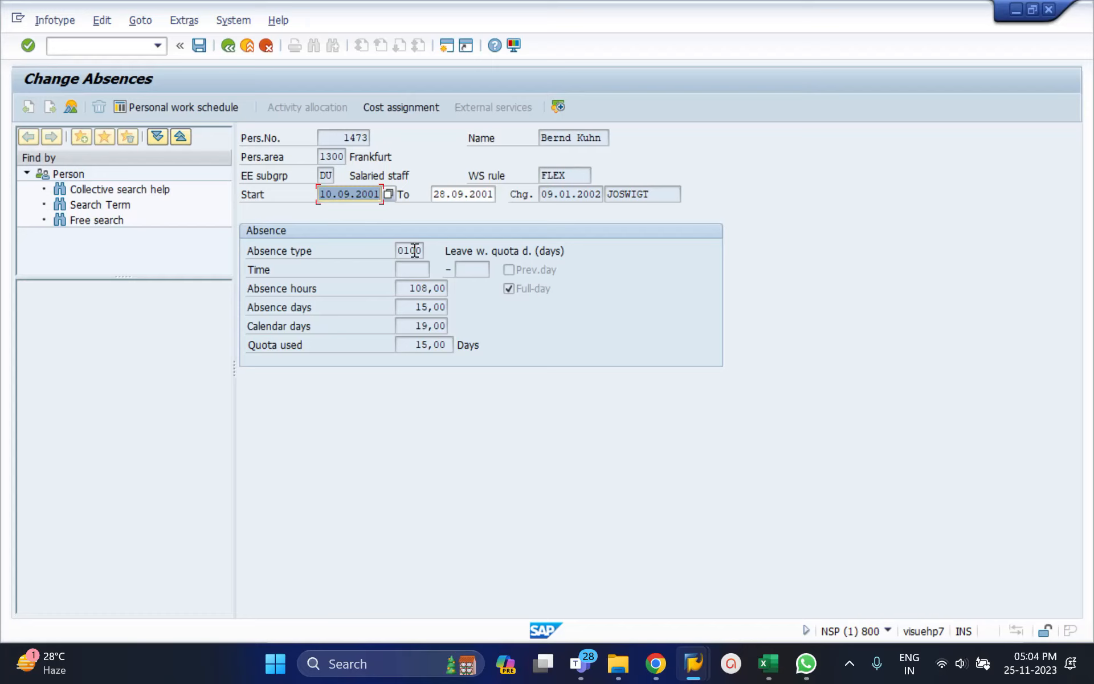
{"action": "left_click", "coordinate": [444, 250]}
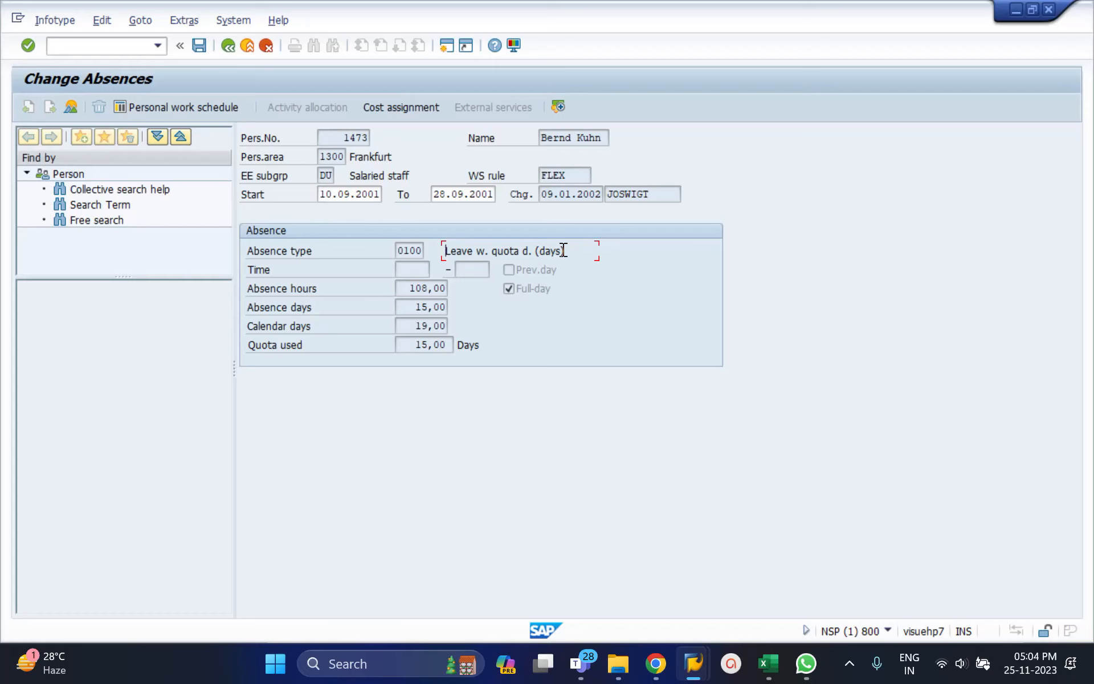
{"action": "left_click_drag", "start_coordinate": [563, 251], "coordinate": [447, 250]}
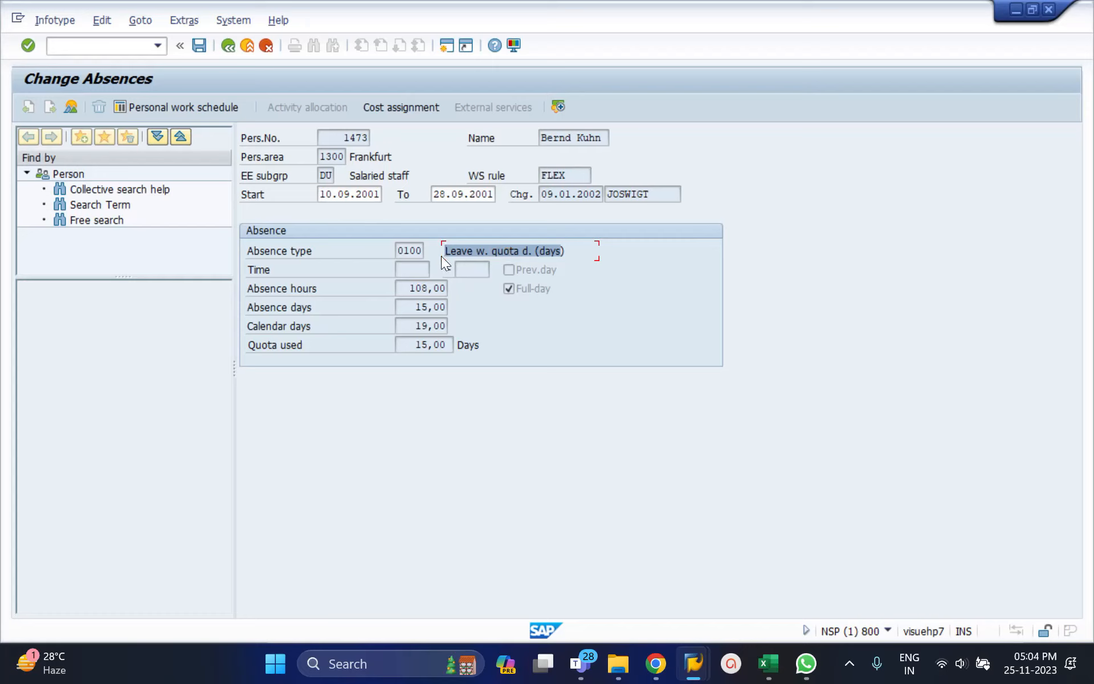
{"action": "left_click", "coordinate": [397, 251]}
{"action": "left_click_drag", "start_coordinate": [397, 251], "coordinate": [425, 252]}
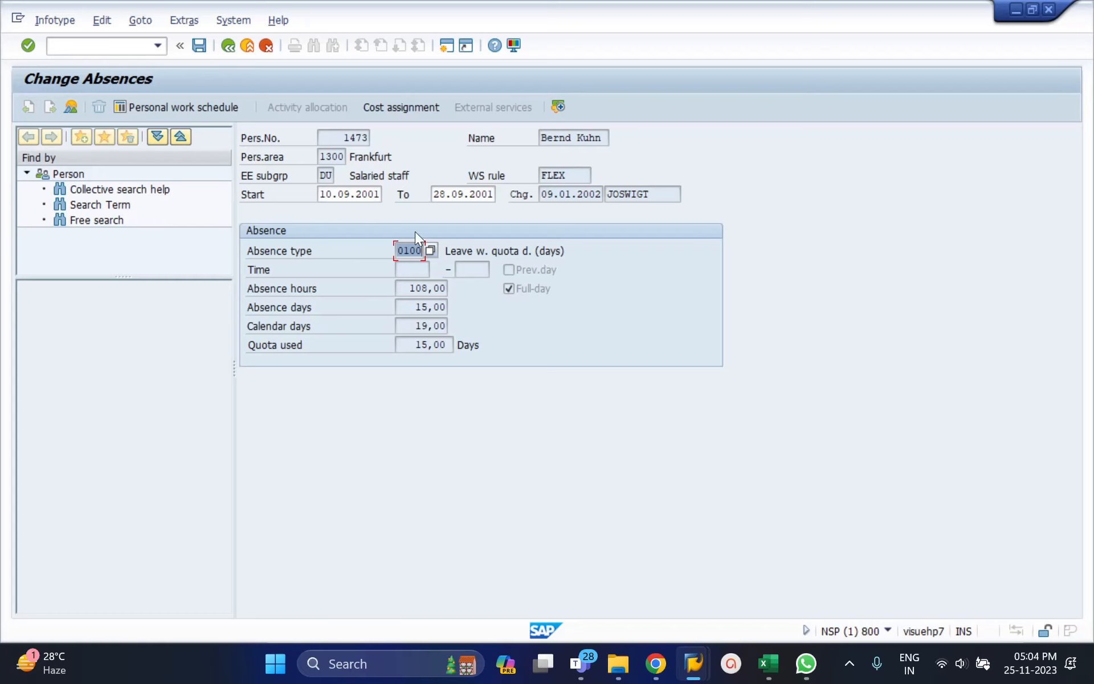
{"action": "left_click", "coordinate": [232, 46]}
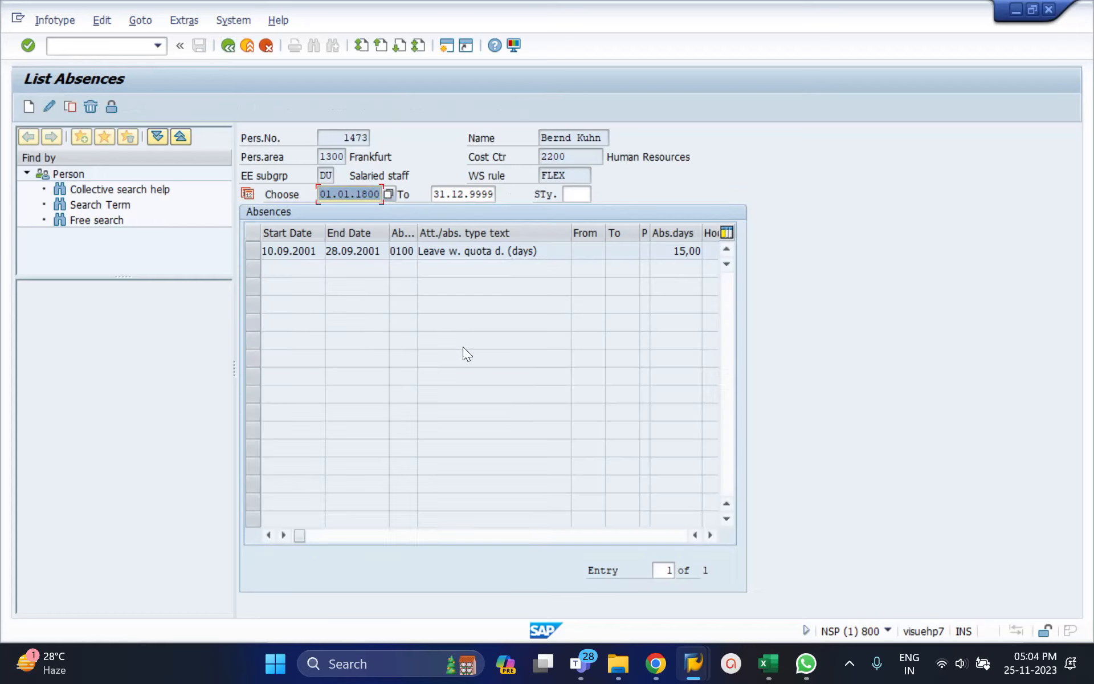
Look through the subtypes available for the Absences infotype, and close the list without choosing one.
{"action": "left_click", "coordinate": [571, 194]}
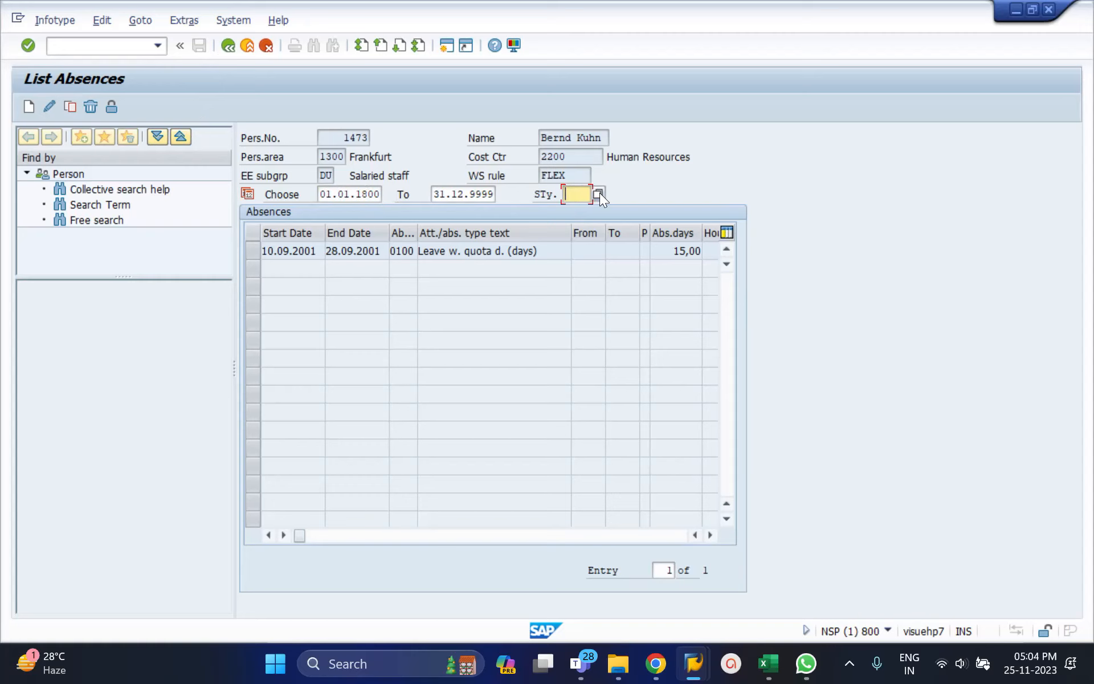
{"action": "key", "text": "F4"}
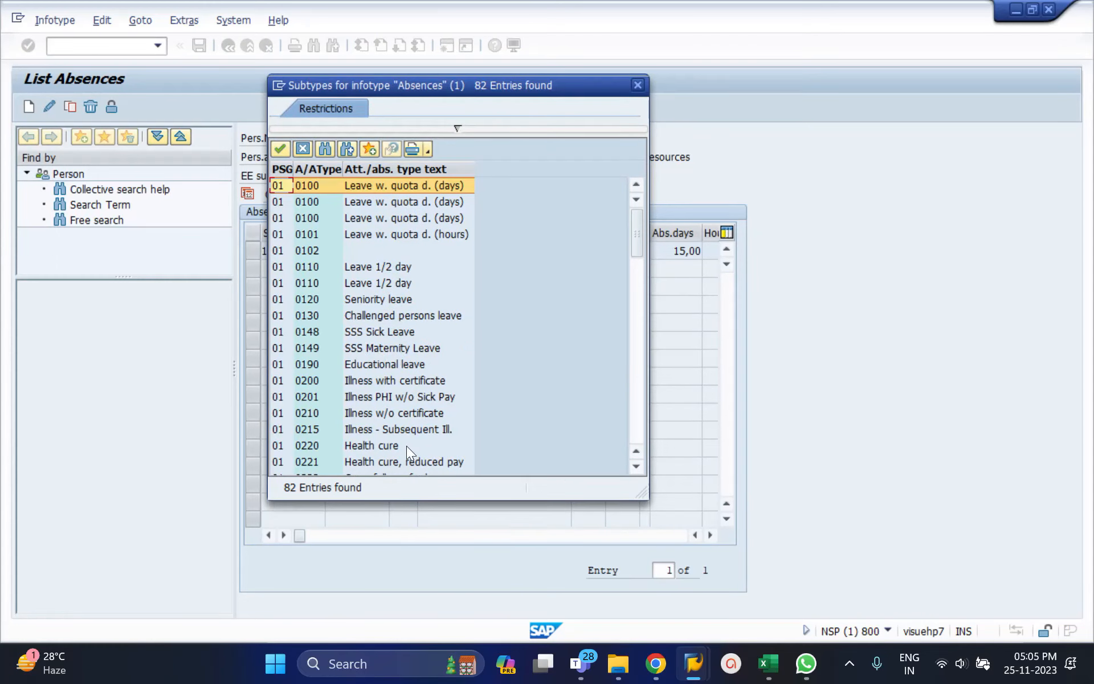
{"action": "left_click", "coordinate": [634, 284]}
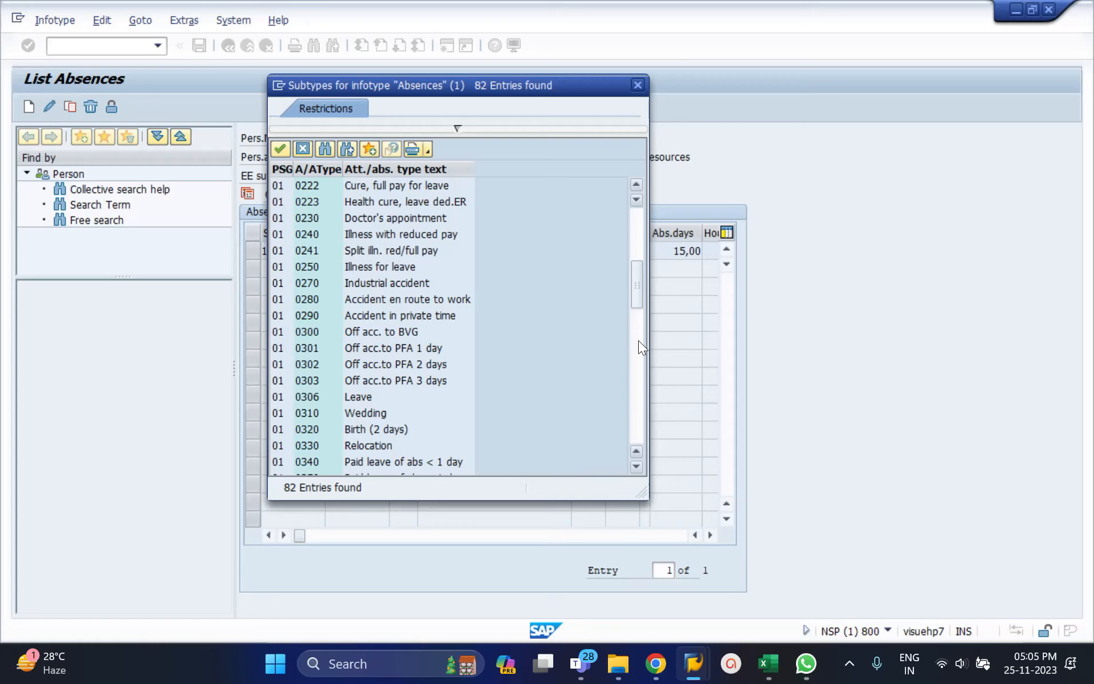
{"action": "left_click", "coordinate": [636, 87]}
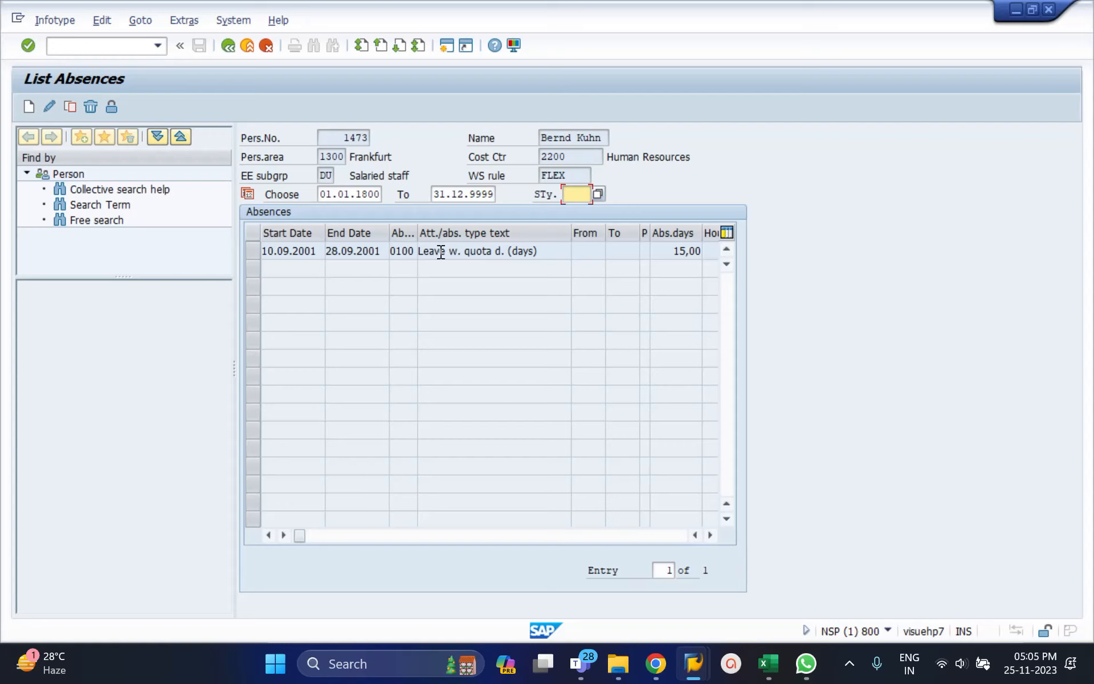
Choose subtype 0230 Doctor's appointment for the employee's absences, and start creating a new record.
{"action": "left_click", "coordinate": [598, 197]}
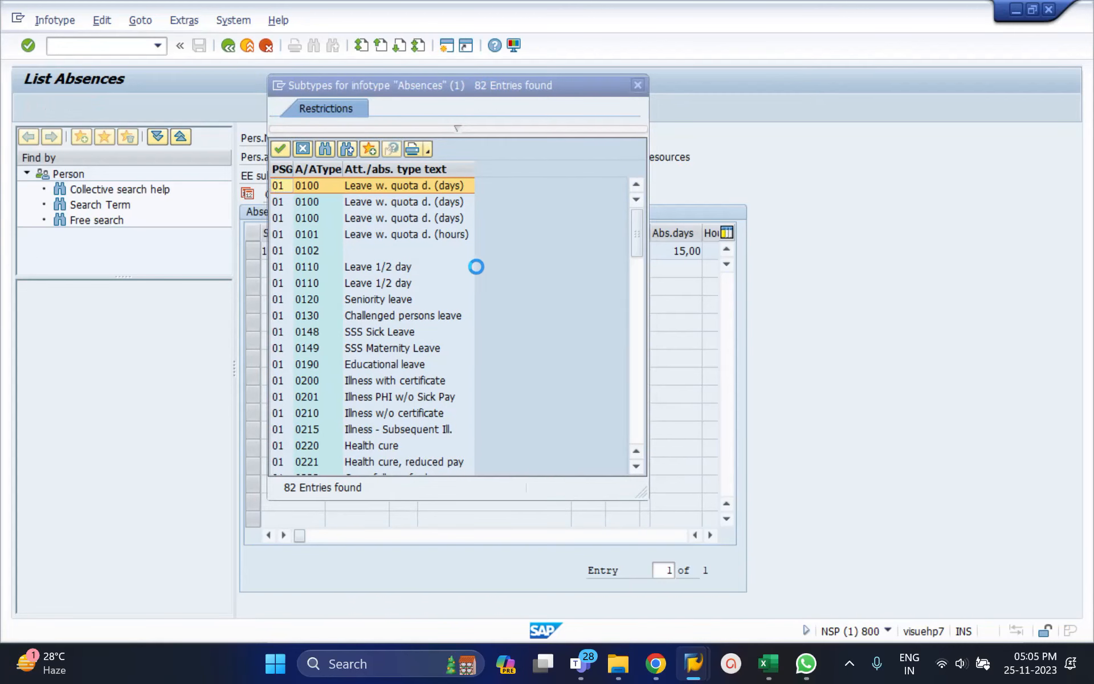
{"action": "left_click", "coordinate": [636, 301]}
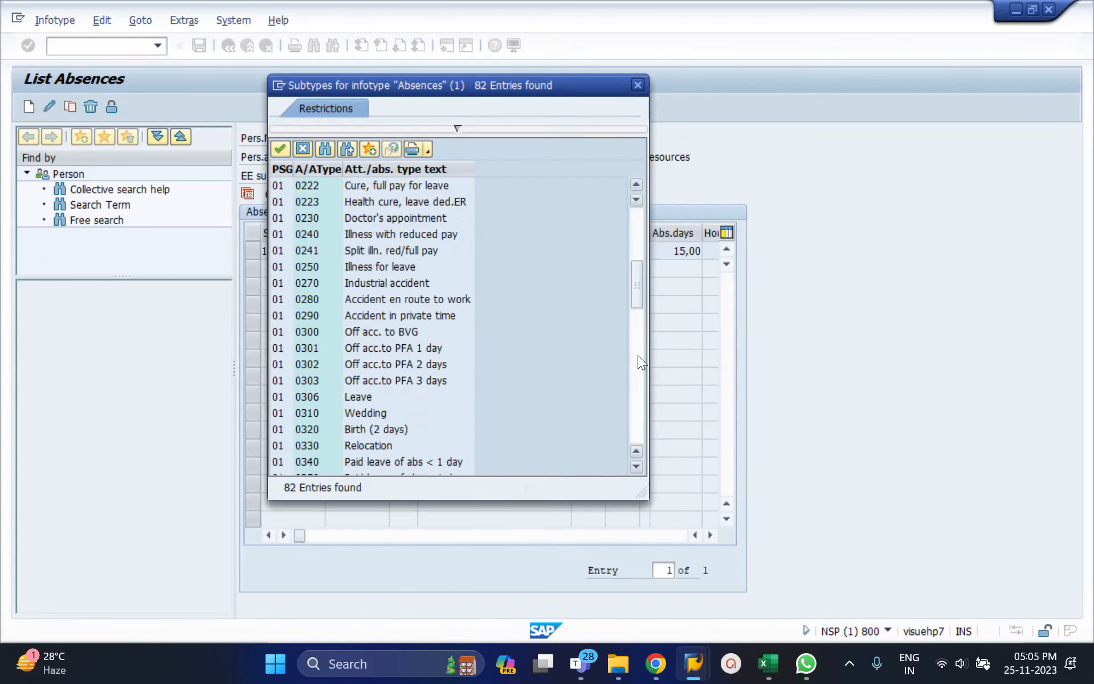
{"action": "left_click", "coordinate": [387, 218]}
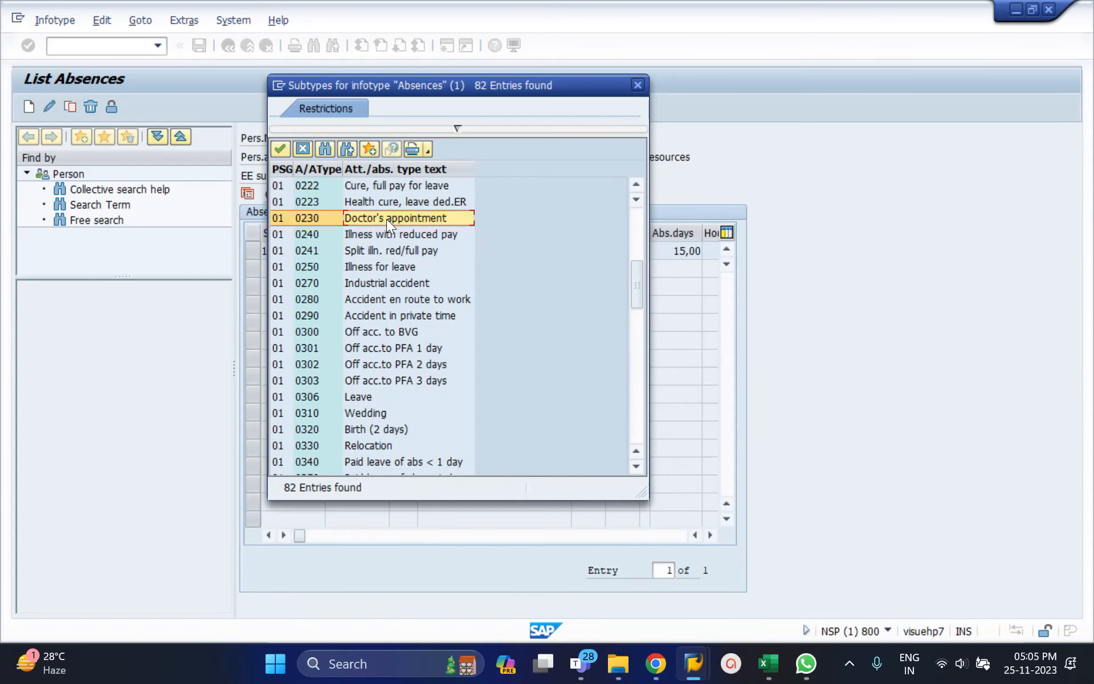
{"action": "double_click", "coordinate": [387, 219]}
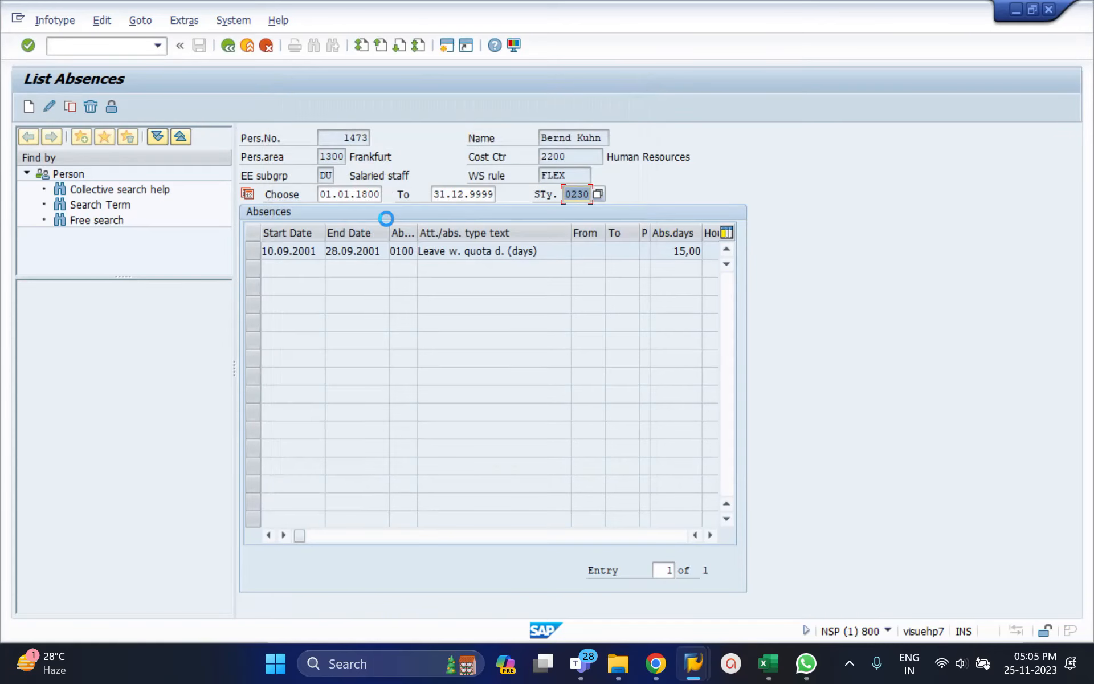
{"action": "left_click", "coordinate": [29, 106]}
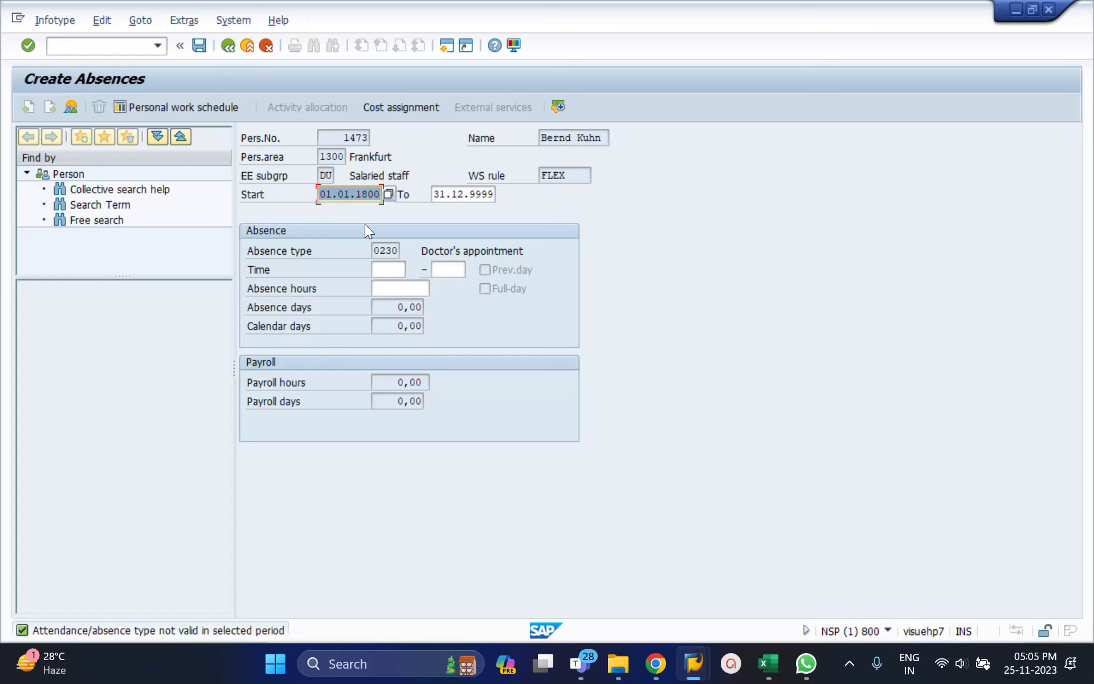
Try to date the doctor's appointment absence 25.11.2023 for both start and end.
{"action": "type", "text": "251120"}
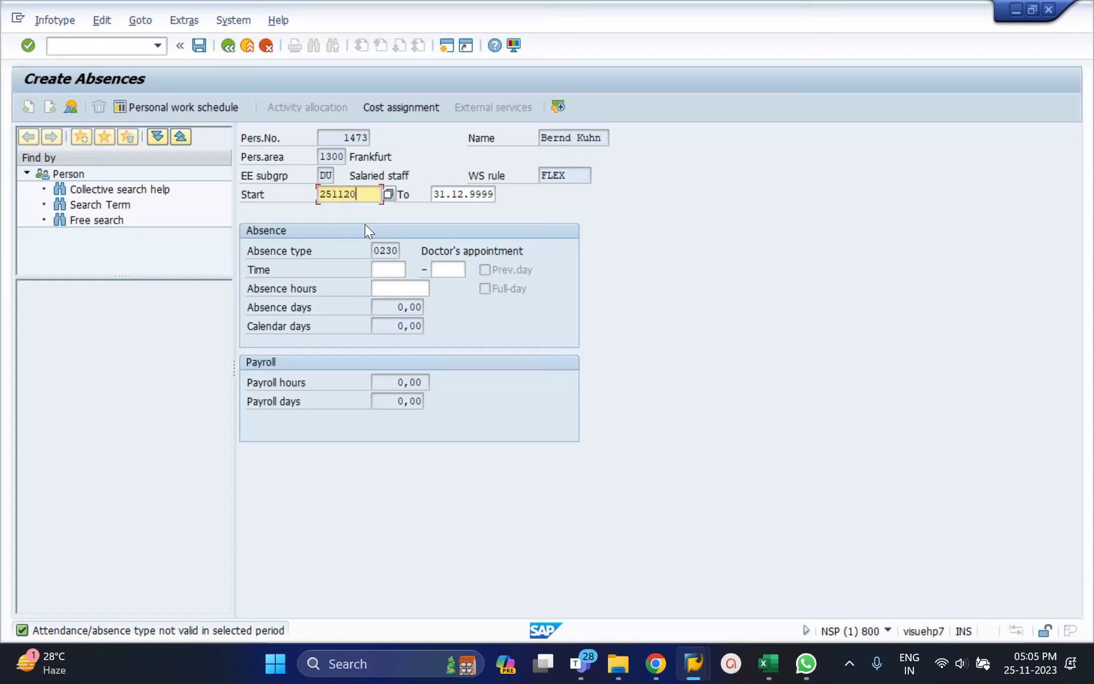
{"action": "type", "text": "23"}
{"action": "key", "text": "Tab"}
{"action": "type", "text": "2511"}
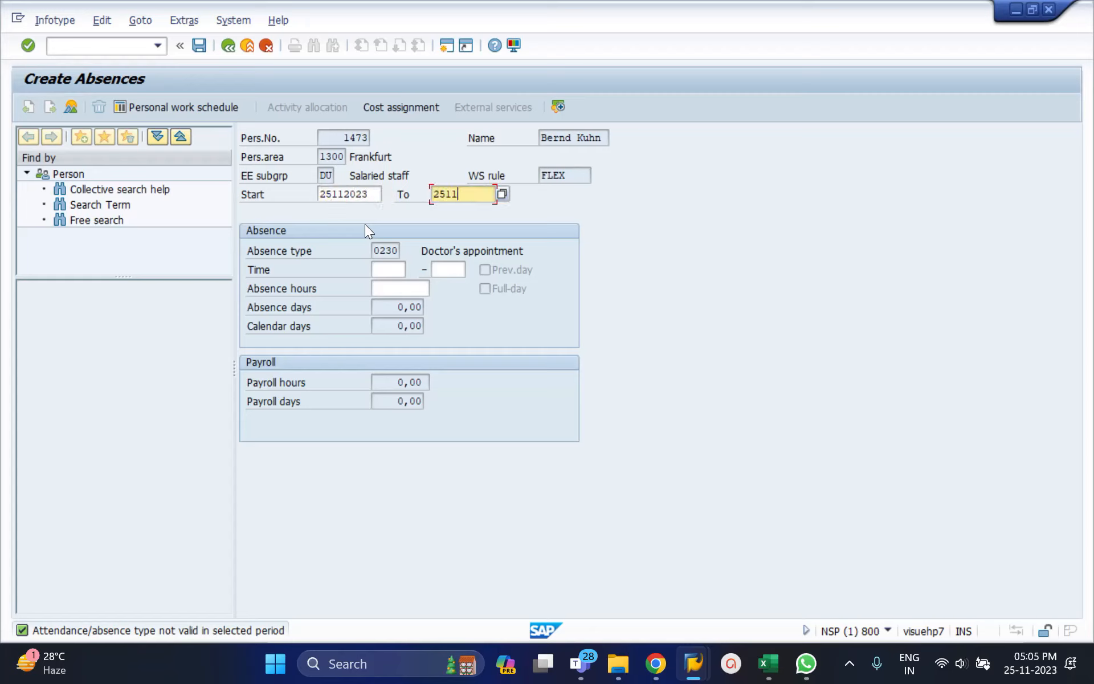
{"action": "type", "text": "2023"}
{"action": "key", "text": "Return"}
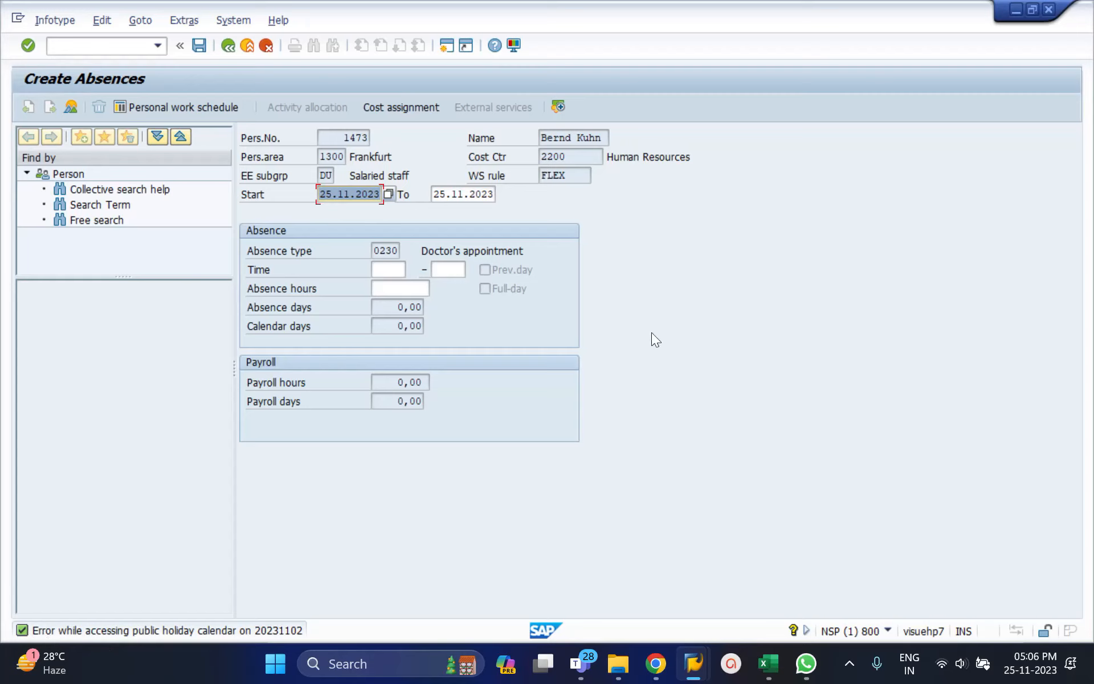
{"action": "key", "text": "Return"}
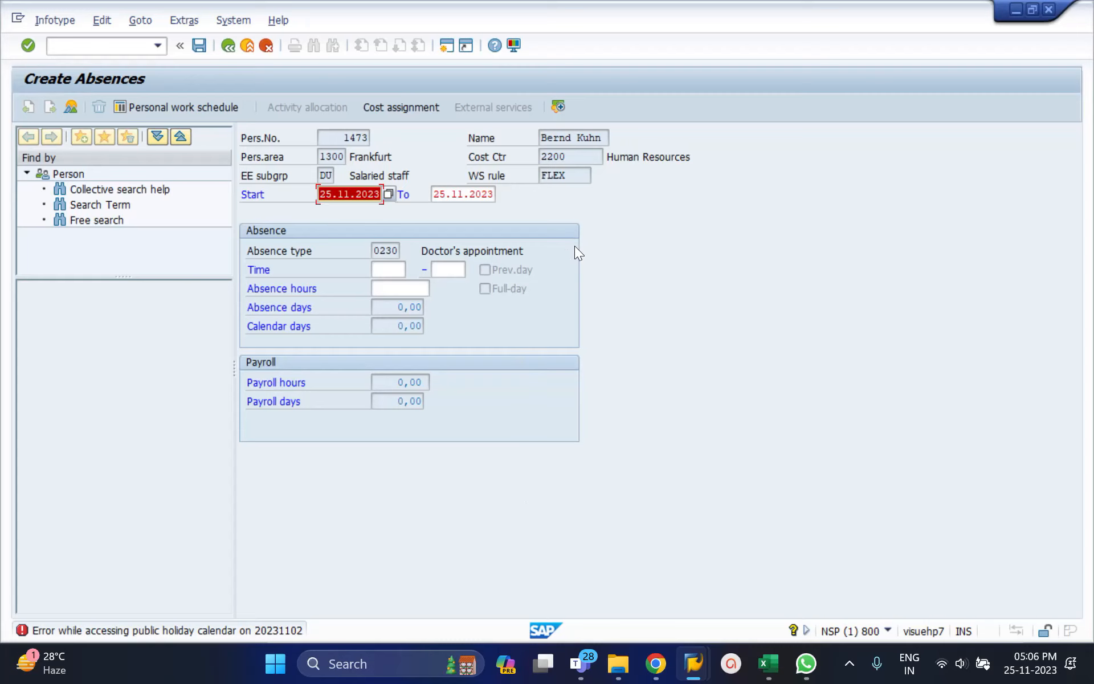
Set both the start and end dates of the doctor's appointment absence to 25.01.2001.
{"action": "key", "text": "BackSpace"}
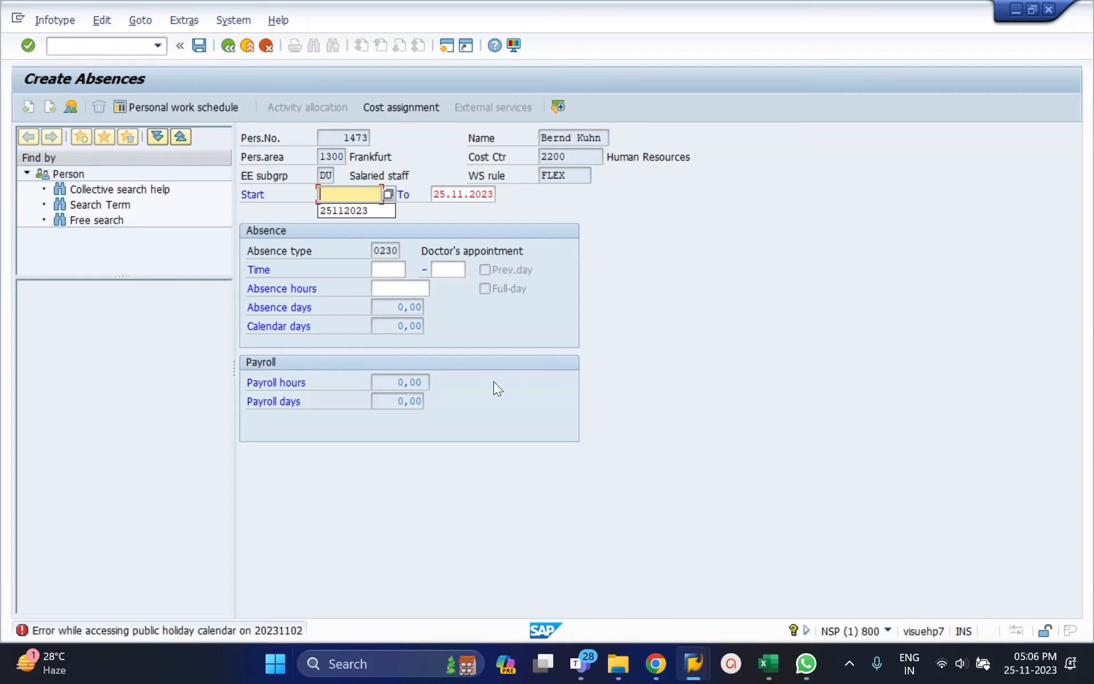
{"action": "type", "text": "250120"}
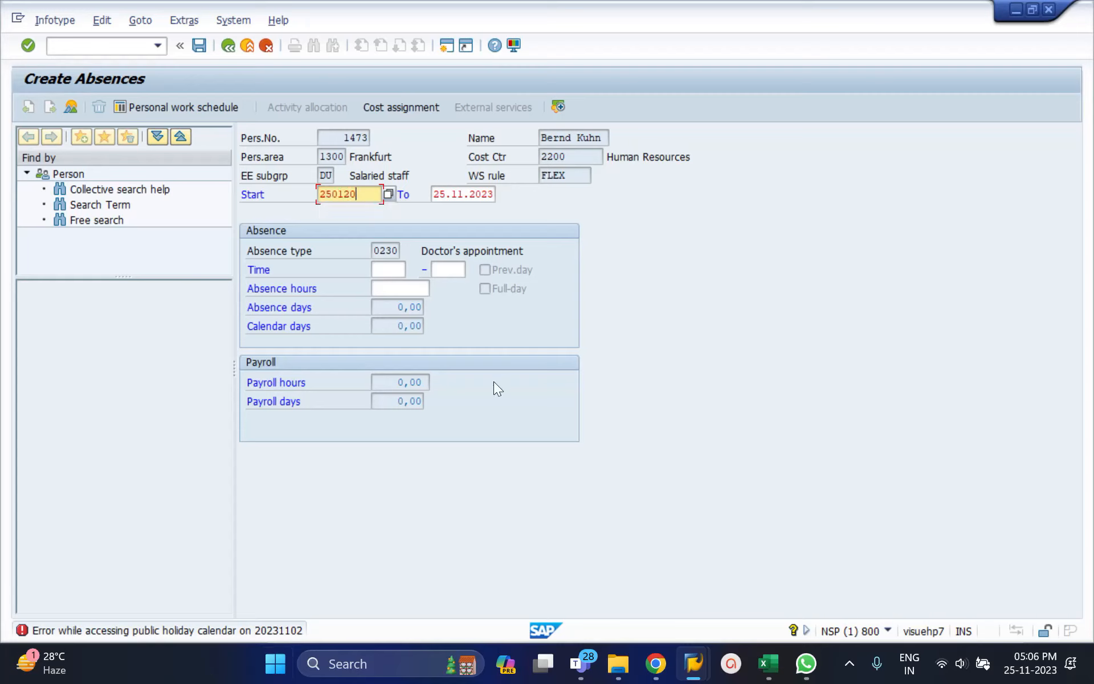
{"action": "type", "text": "01"}
{"action": "key", "text": "Tab"}
{"action": "type", "text": "2"}
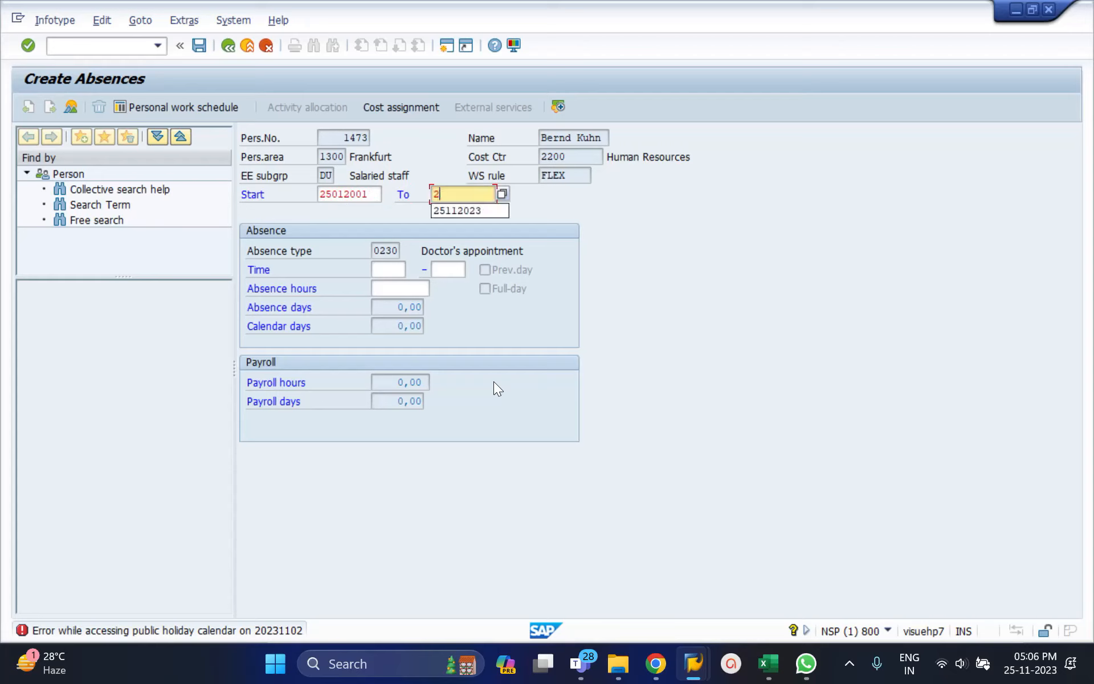
{"action": "type", "text": "5.01.2001"}
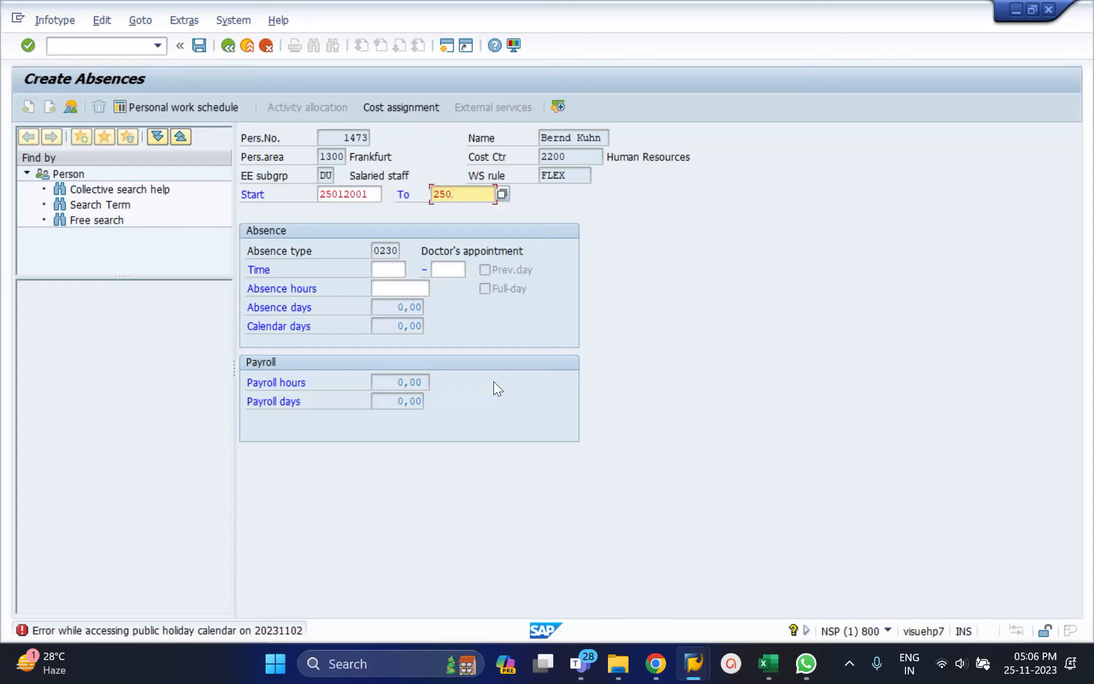
{"action": "key", "text": "Return"}
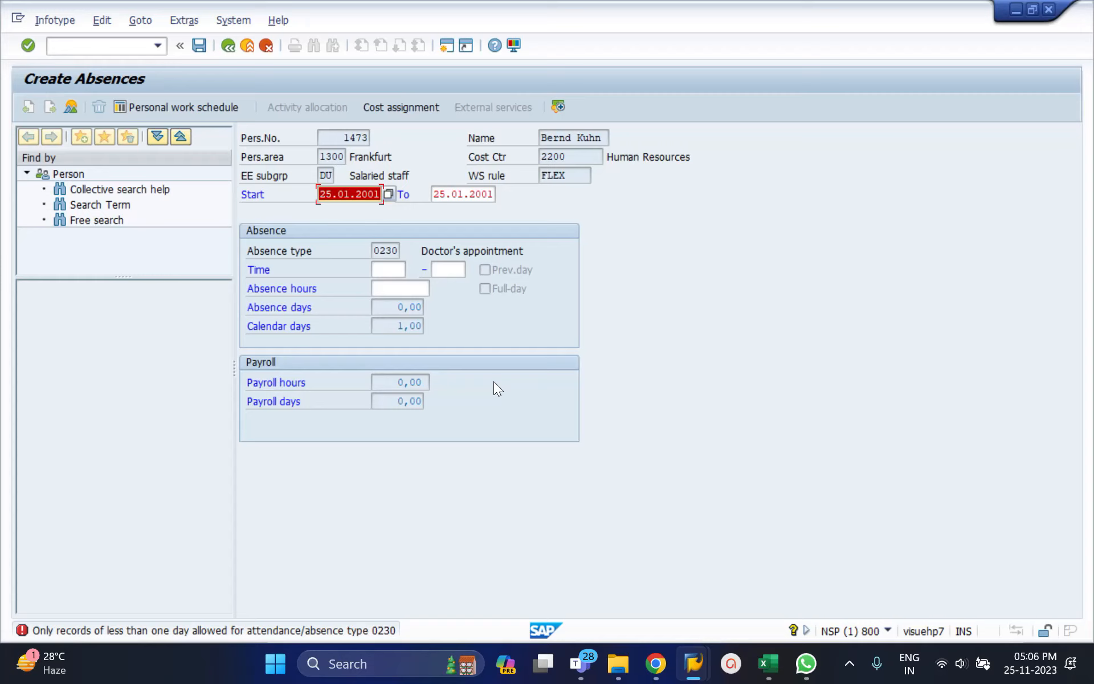
Try to extend the doctor's appointment absence to an end date of 26.01.2001.
{"action": "key", "text": "Tab"}
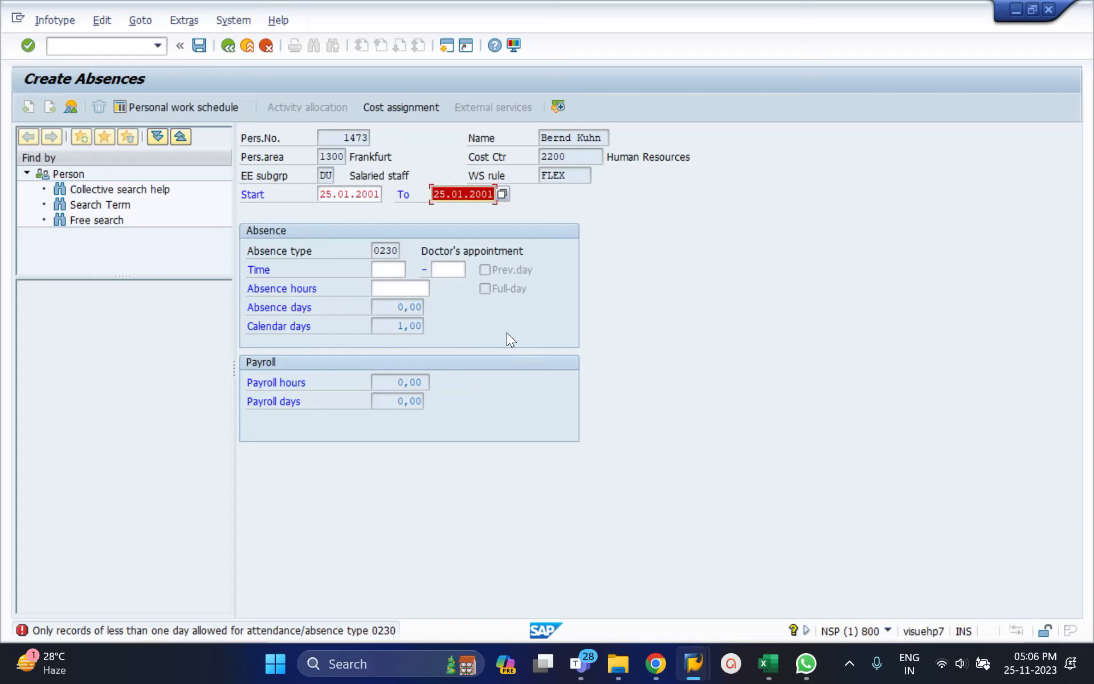
{"action": "left_click", "coordinate": [446, 198]}
{"action": "key", "text": "BackSpace"}
{"action": "type", "text": "6"}
{"action": "key", "text": "Return"}
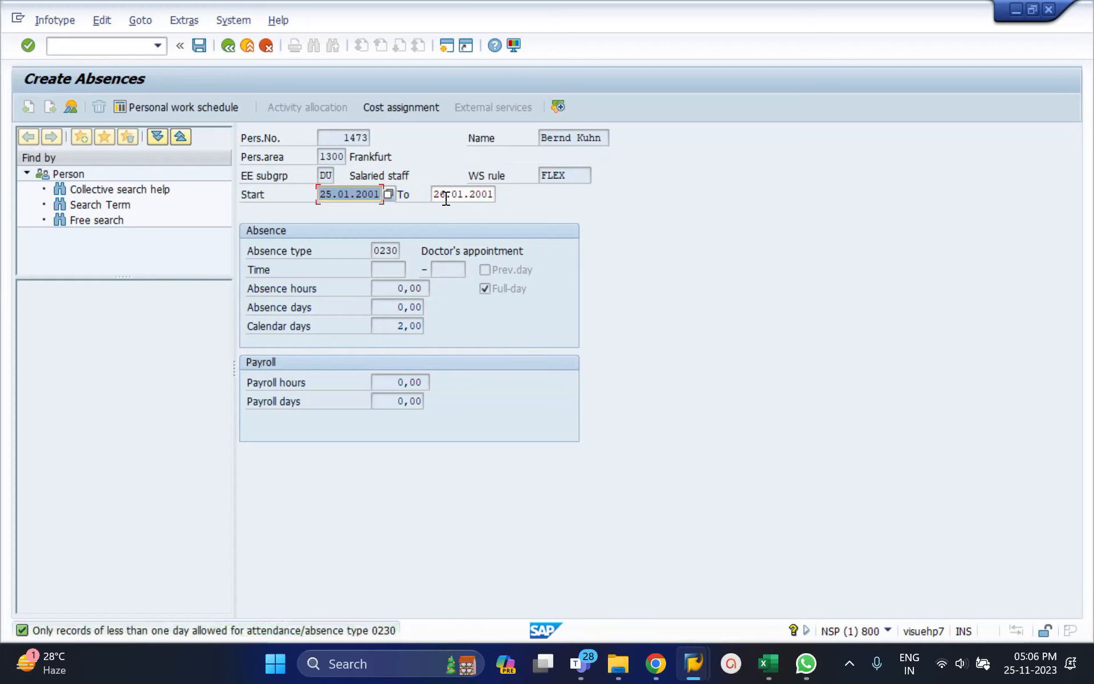
{"action": "key", "text": "Return"}
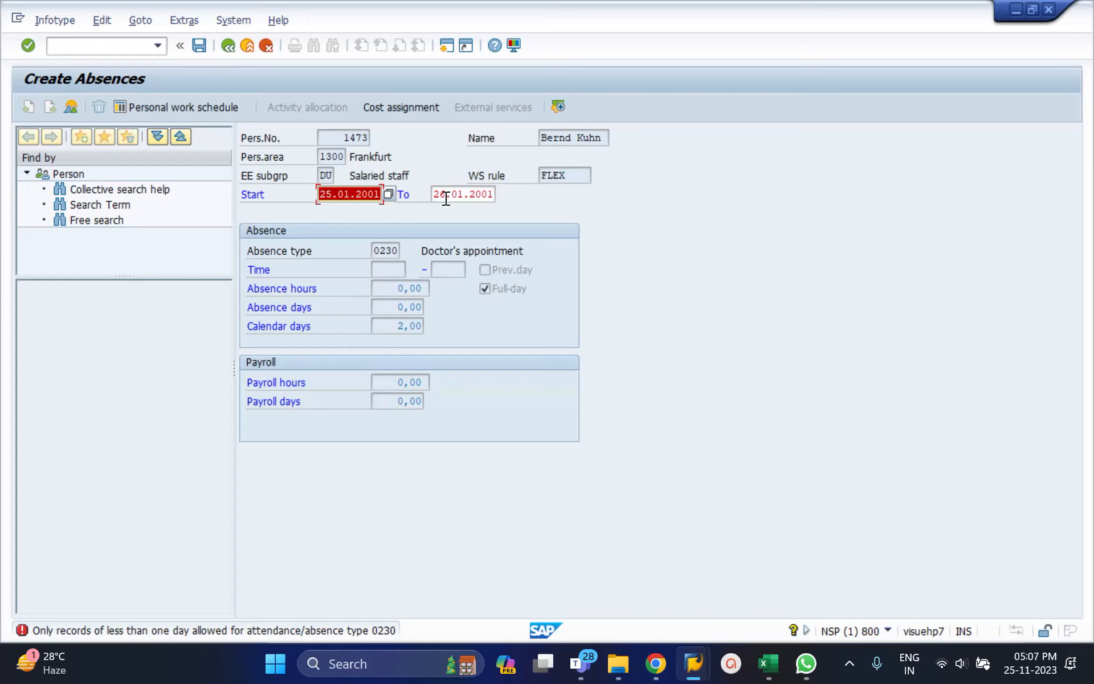
Set the absence's end date back to its start date, 25.01.2001.
{"action": "key", "text": "ctrl+c"}
{"action": "double_click", "coordinate": [446, 199]}
{"action": "key", "text": "ctrl+v"}
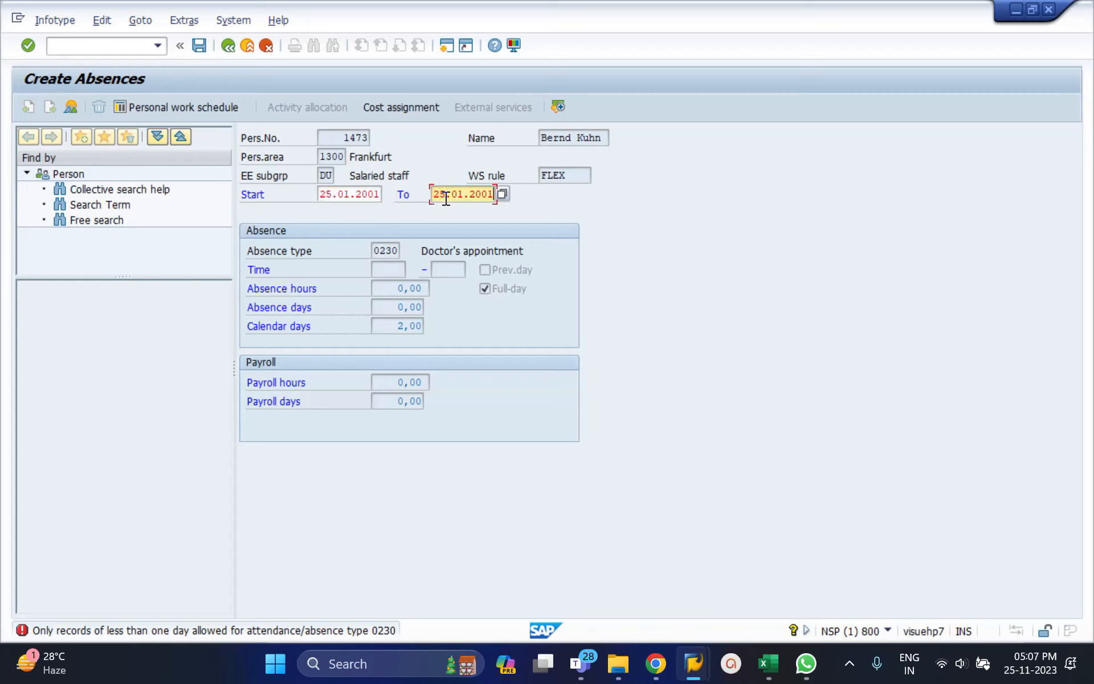
{"action": "key", "text": "Return"}
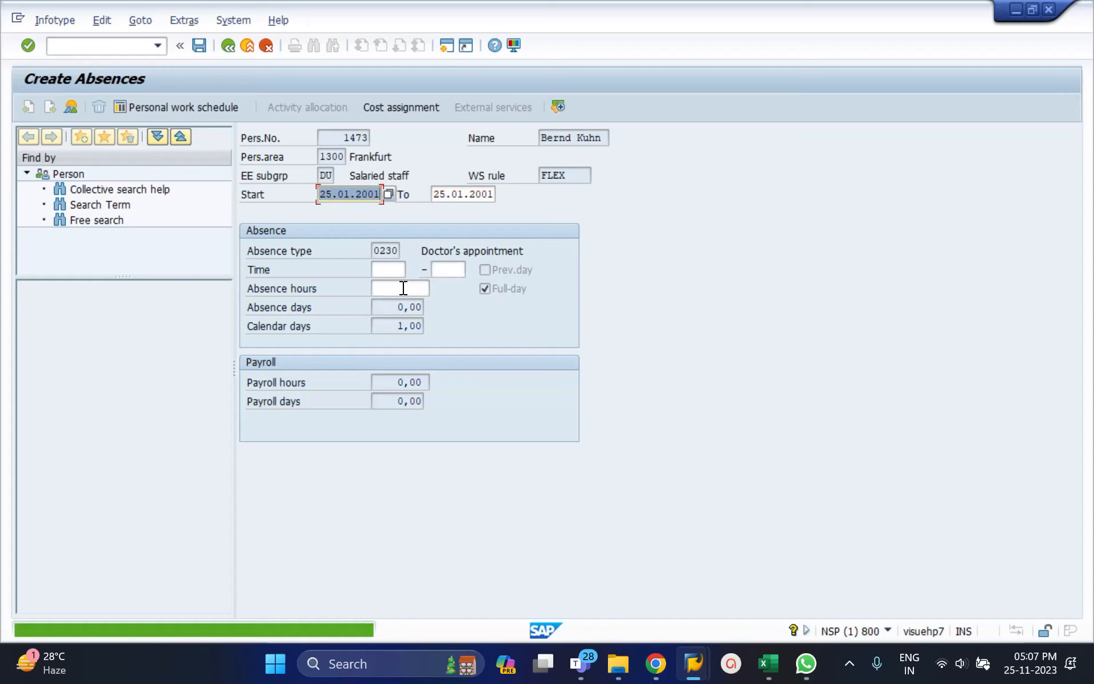
Try to record 2 absence hours for the doctor's appointment, and leave the new record without saving.
{"action": "left_click", "coordinate": [404, 288]}
{"action": "type", "text": "2"}
{"action": "key", "text": "Return"}
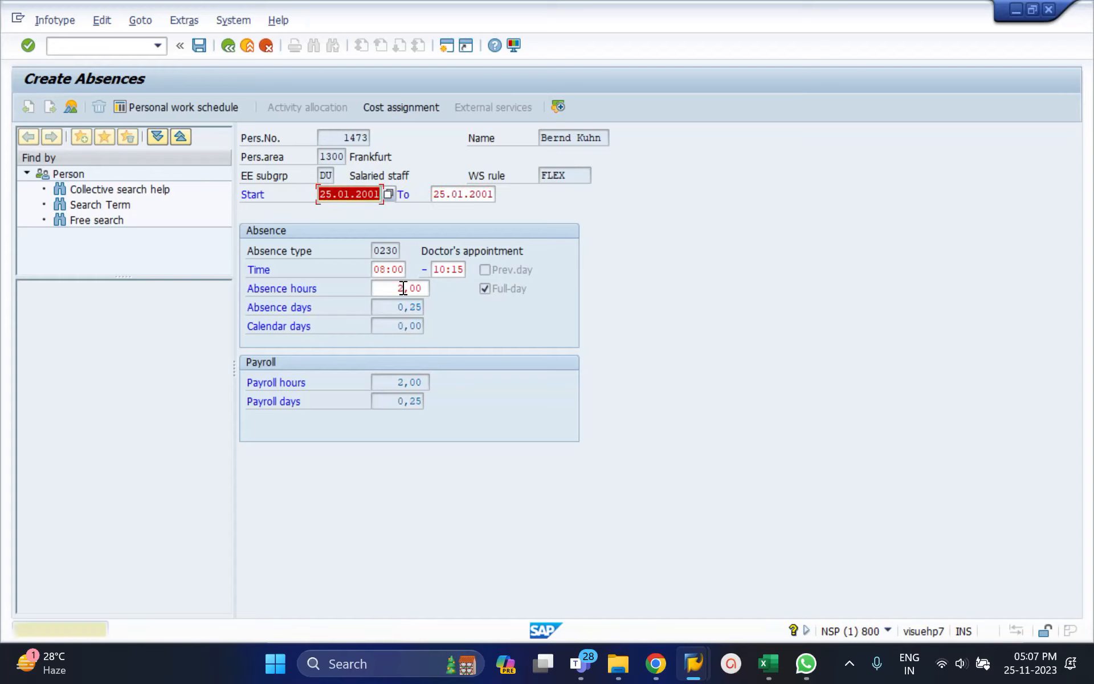
{"action": "key", "text": "Return"}
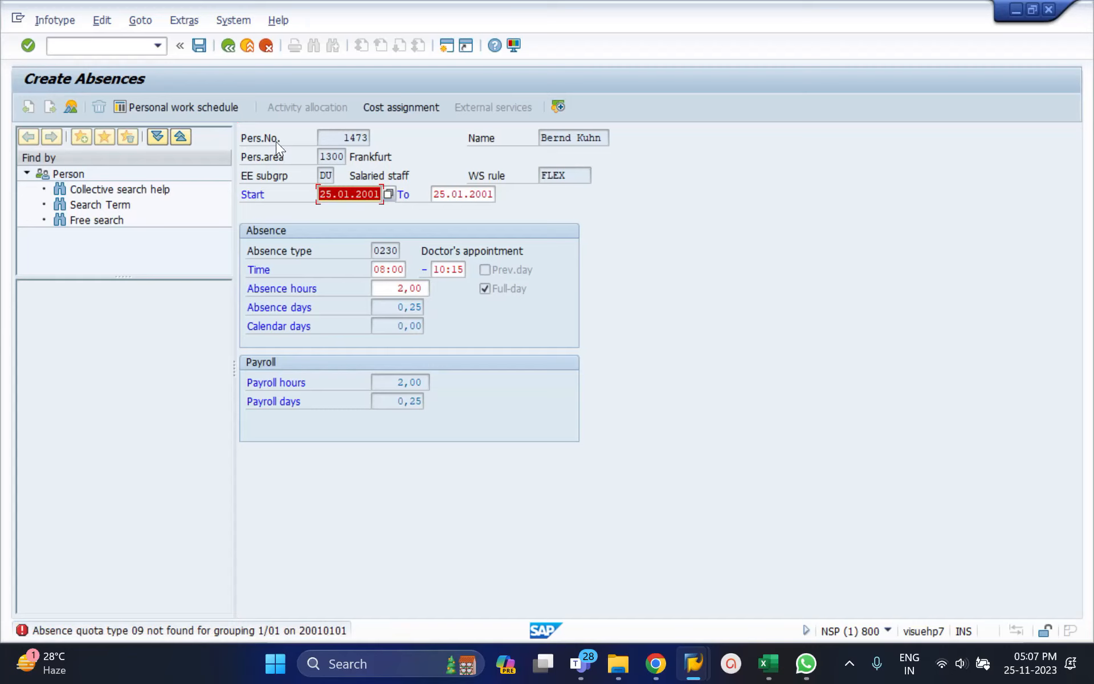
{"action": "left_click", "coordinate": [228, 50]}
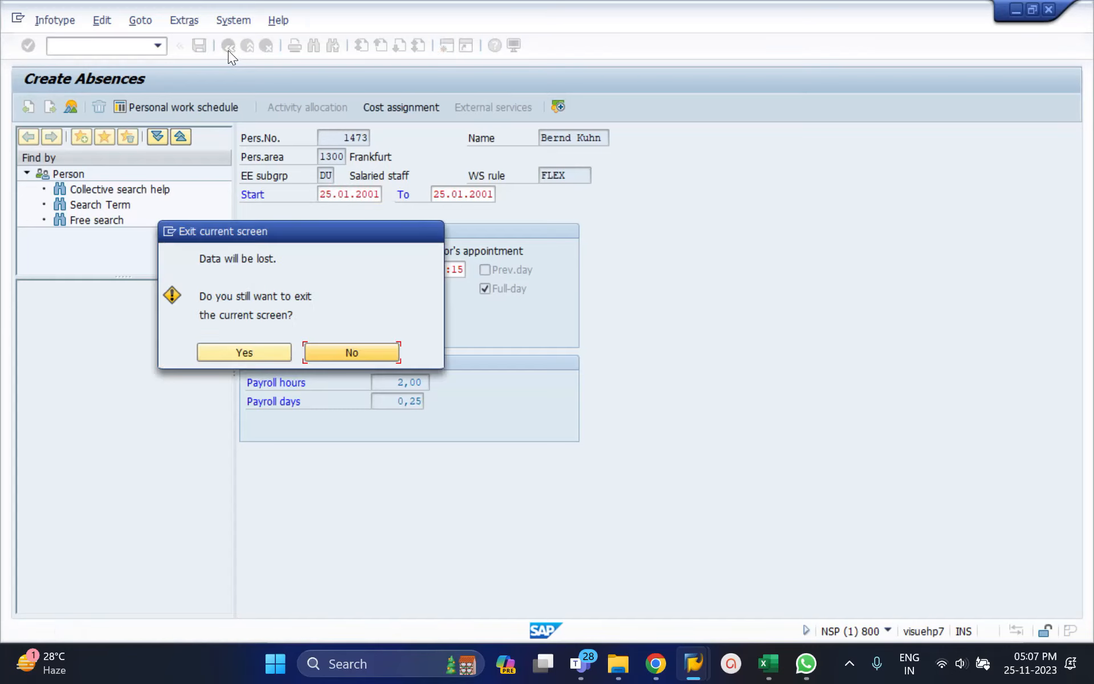
{"action": "left_click", "coordinate": [264, 349]}
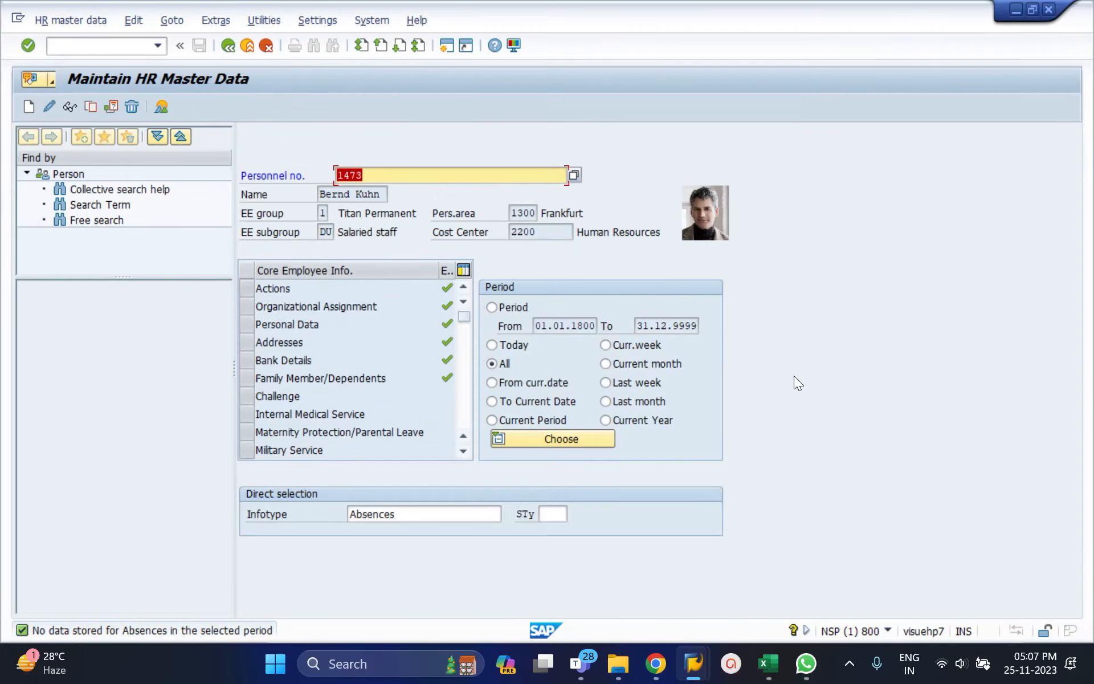
Enter infotype 2006 and list the employee's Absence Quotas records for the All period.
{"action": "left_click", "coordinate": [425, 514]}
{"action": "double_click", "coordinate": [425, 514]}
{"action": "type", "text": "2006"}
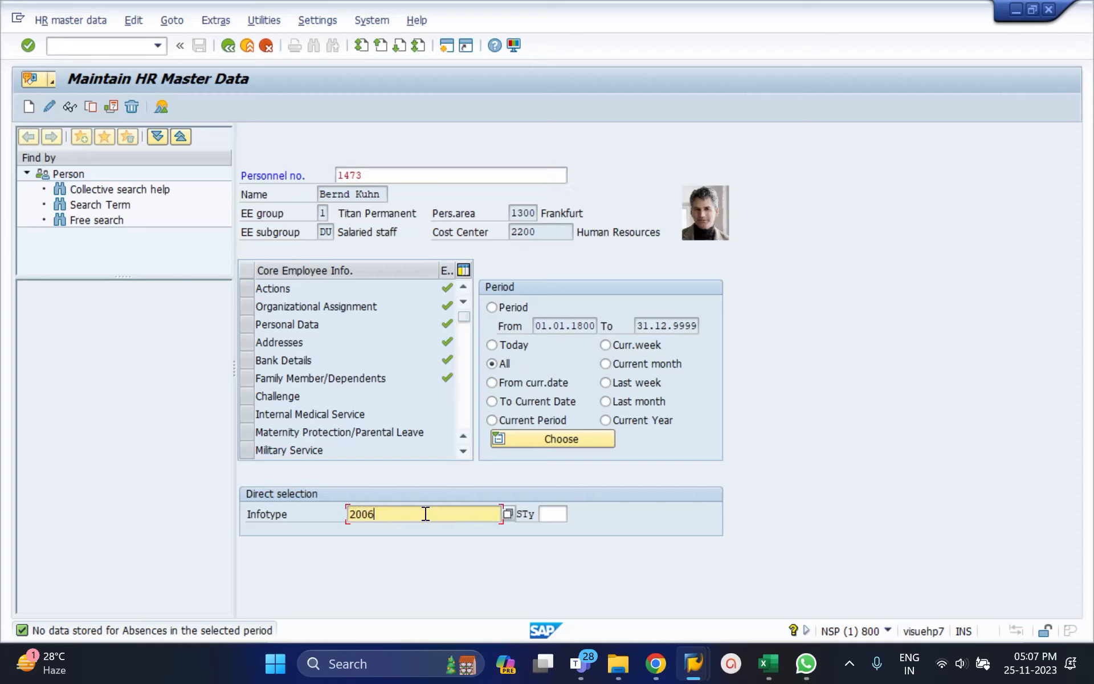
{"action": "key", "text": "Return"}
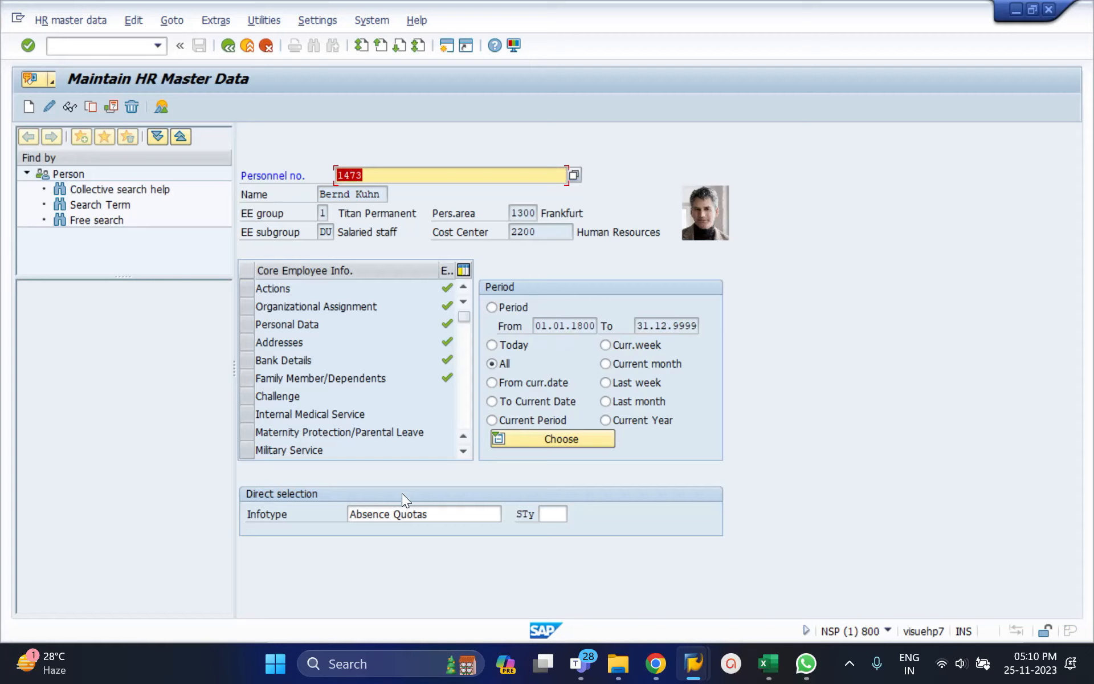
{"action": "left_click", "coordinate": [408, 510]}
{"action": "triple_click", "coordinate": [408, 510]}
{"action": "type", "text": "2006"}
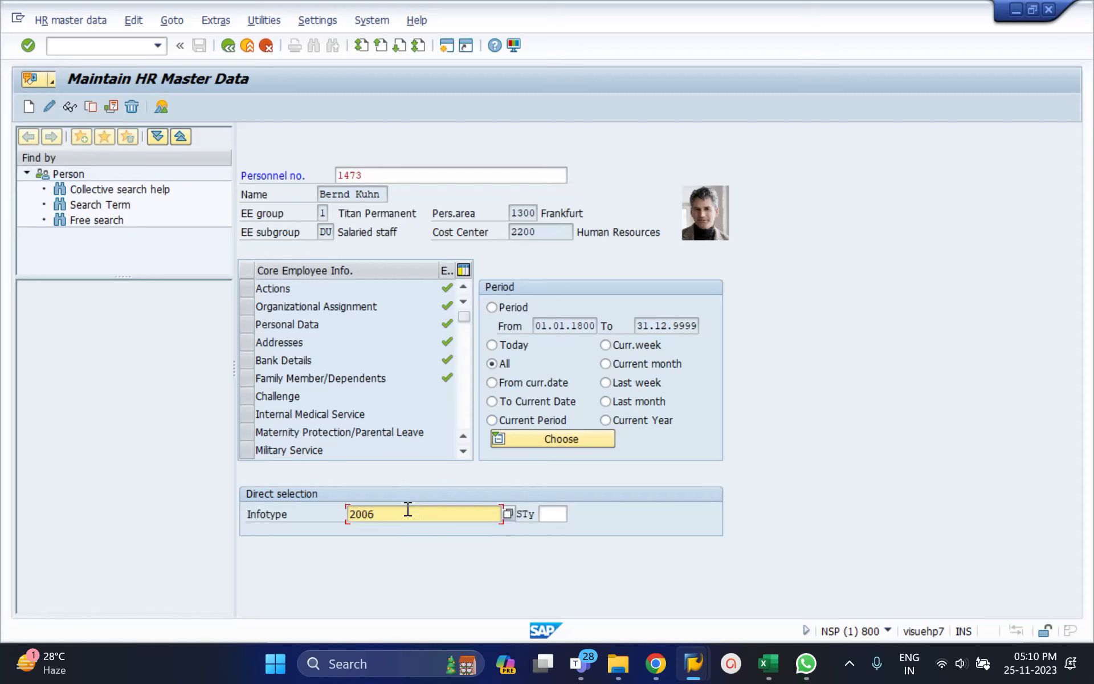
{"action": "key", "text": "Return"}
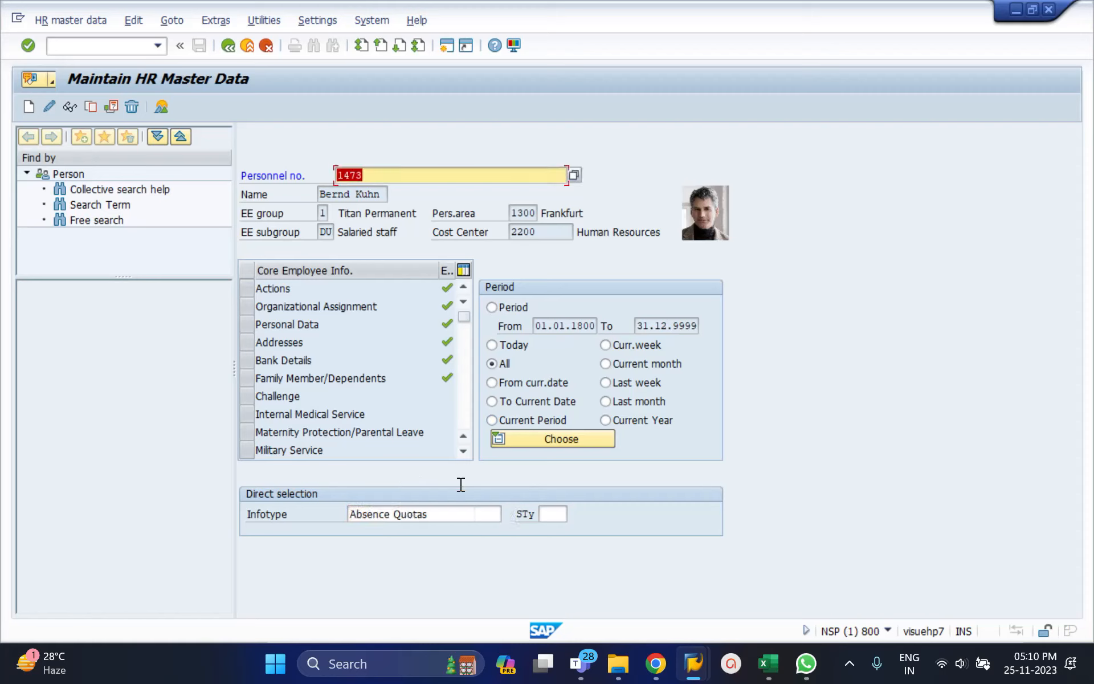
{"action": "left_click", "coordinate": [166, 105]}
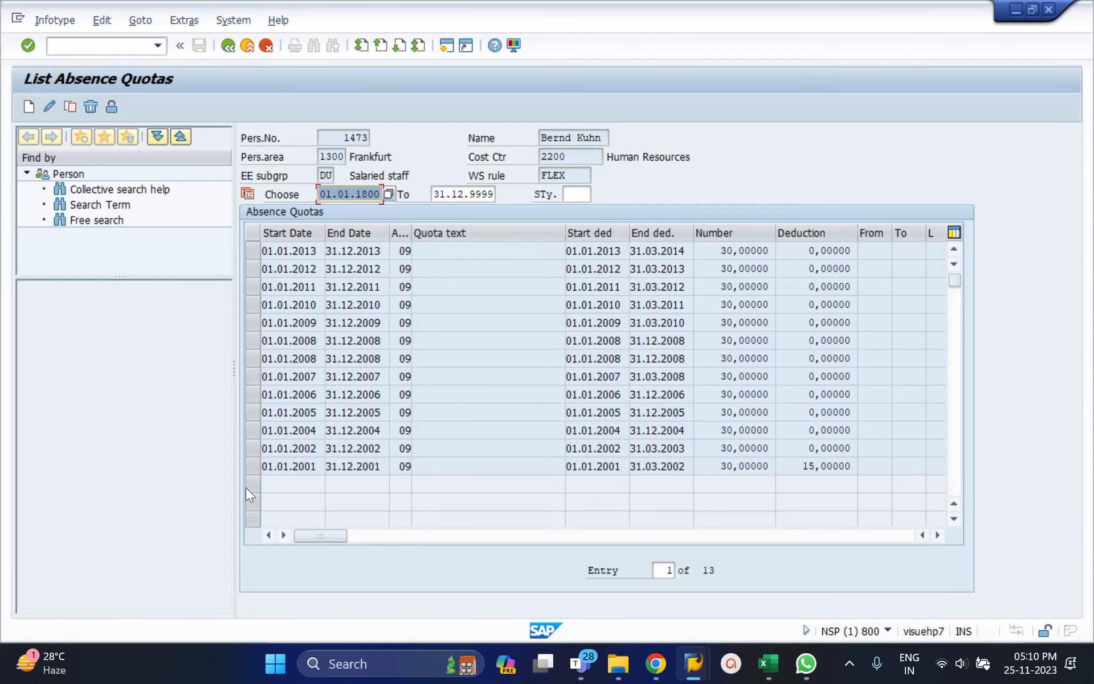
Open the absence quota running from 01.01.2001 to 31.12.2001 in change mode and examine its deduction.
{"action": "left_click", "coordinate": [252, 470]}
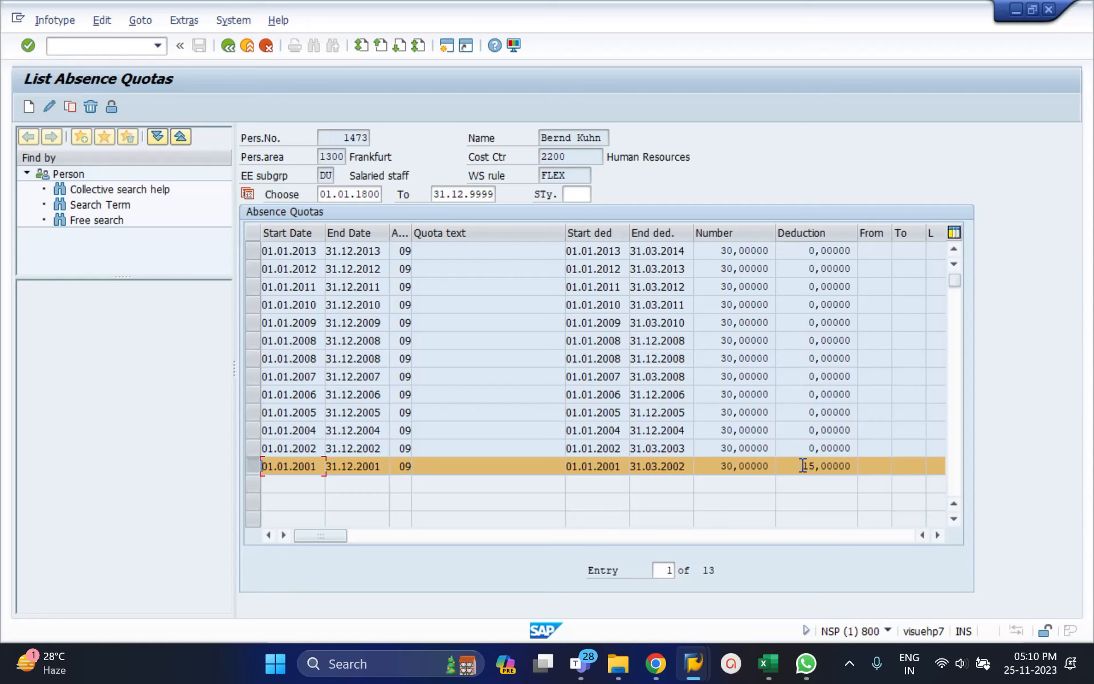
{"action": "left_click", "coordinate": [49, 105]}
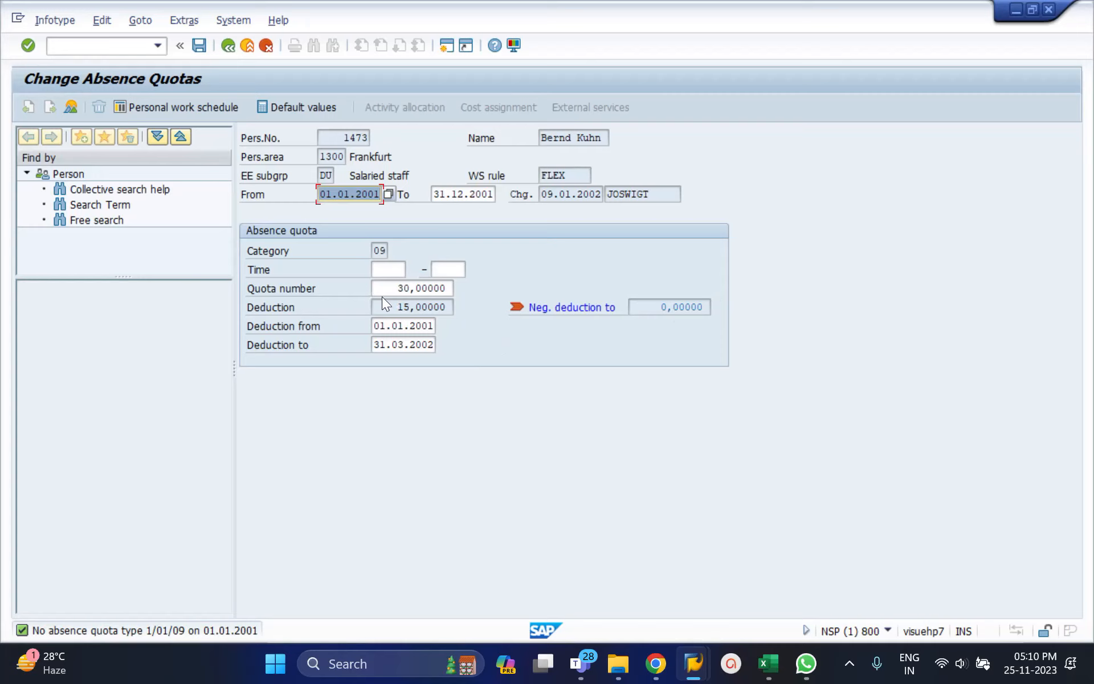
{"action": "left_click", "coordinate": [407, 308]}
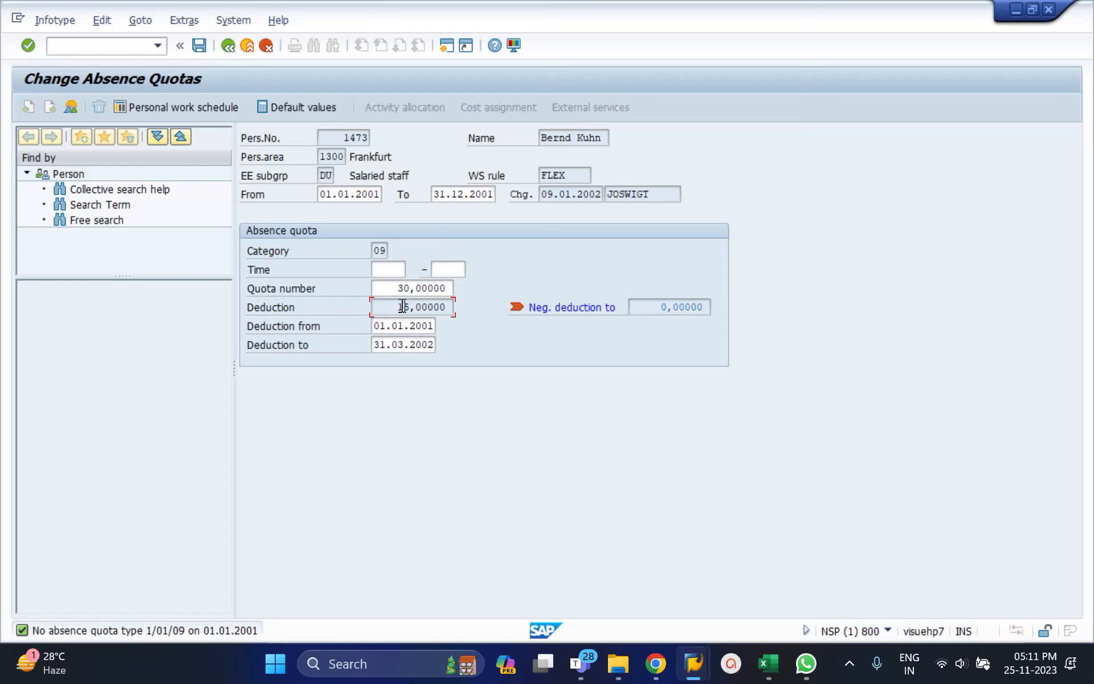
Examine the number of the 01.01.2004 to 31.12.2004 quota in the Absence Quotas list, and return to the Maintain HR Master Data screen.
{"action": "left_click", "coordinate": [226, 45]}
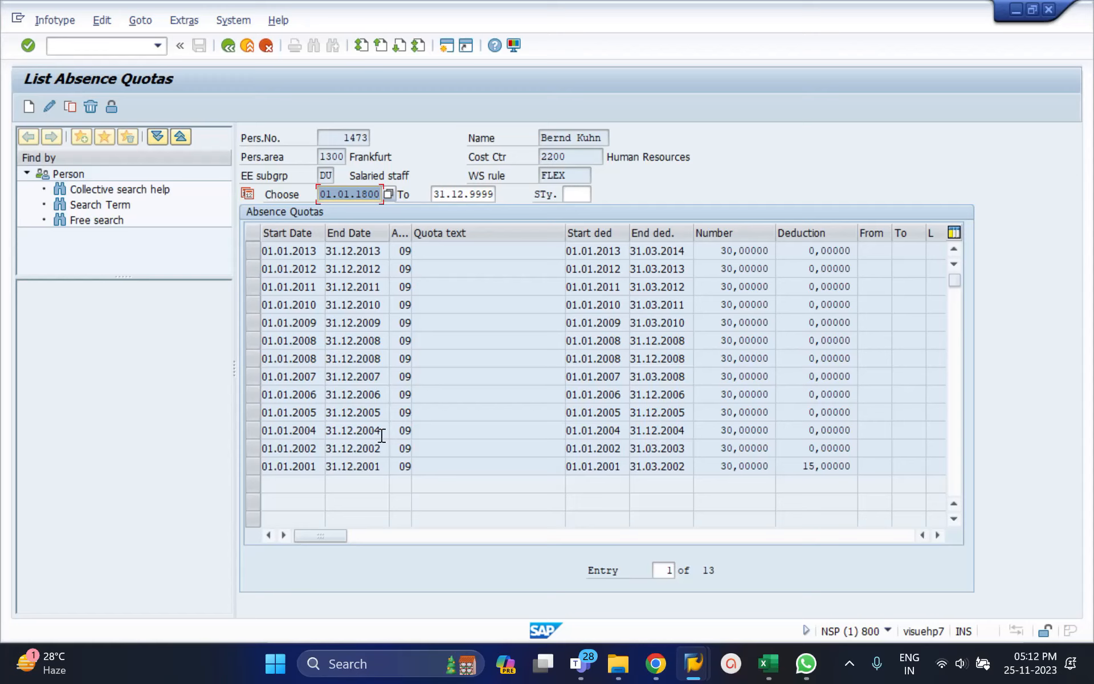
{"action": "left_click", "coordinate": [249, 431]}
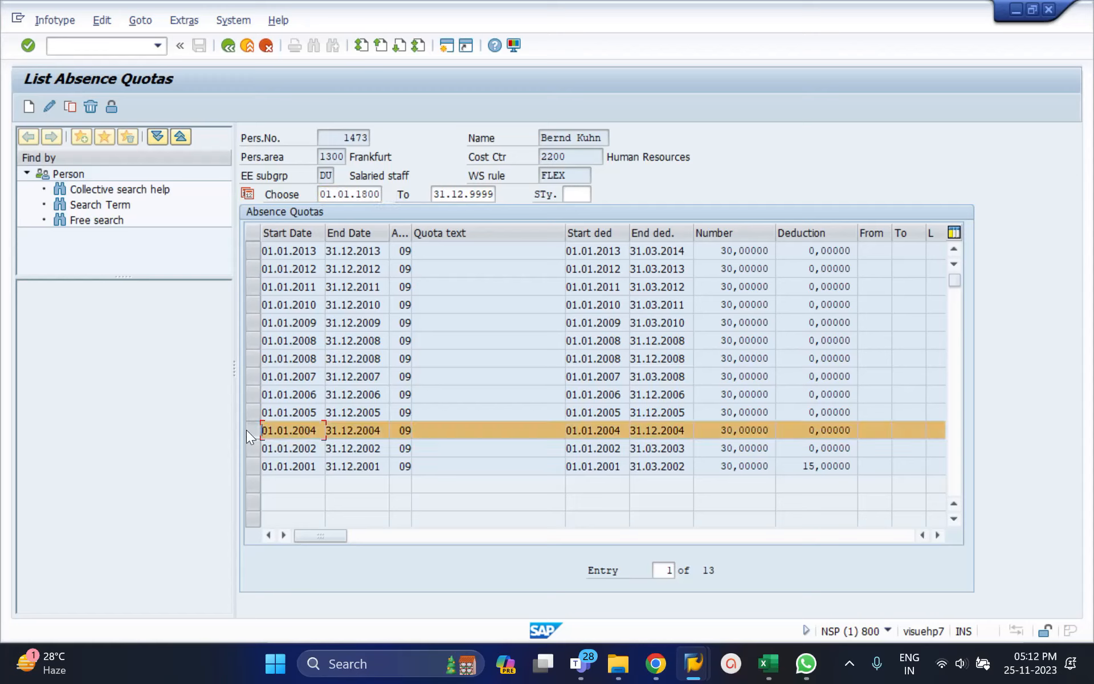
{"action": "double_click", "coordinate": [715, 431]}
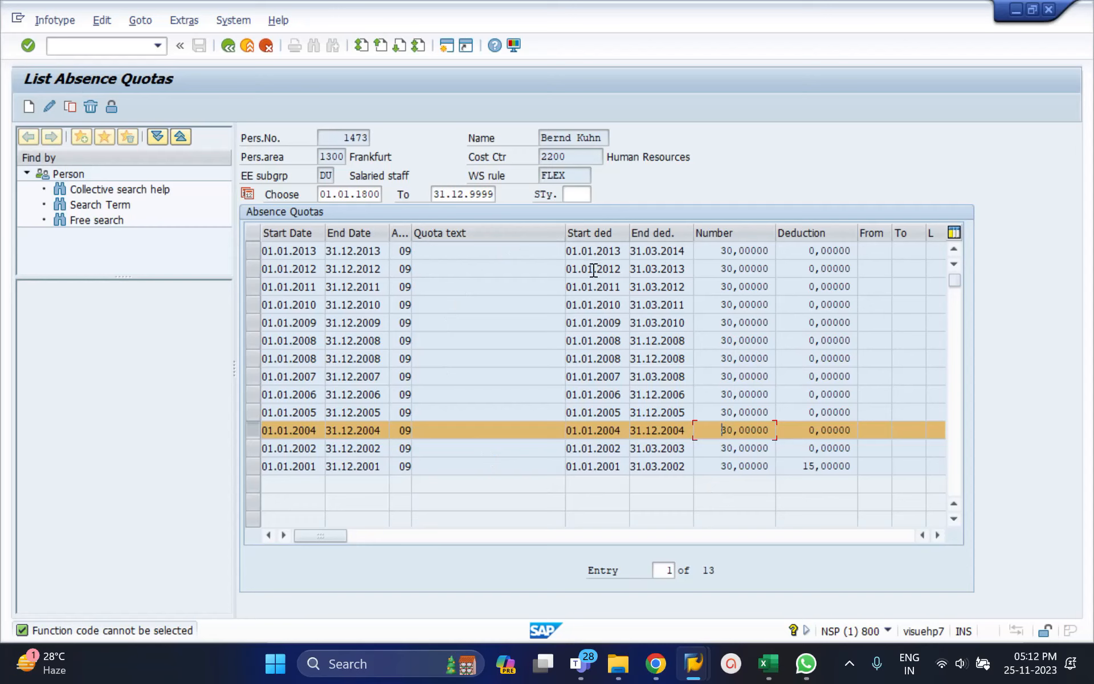
{"action": "left_click", "coordinate": [225, 48]}
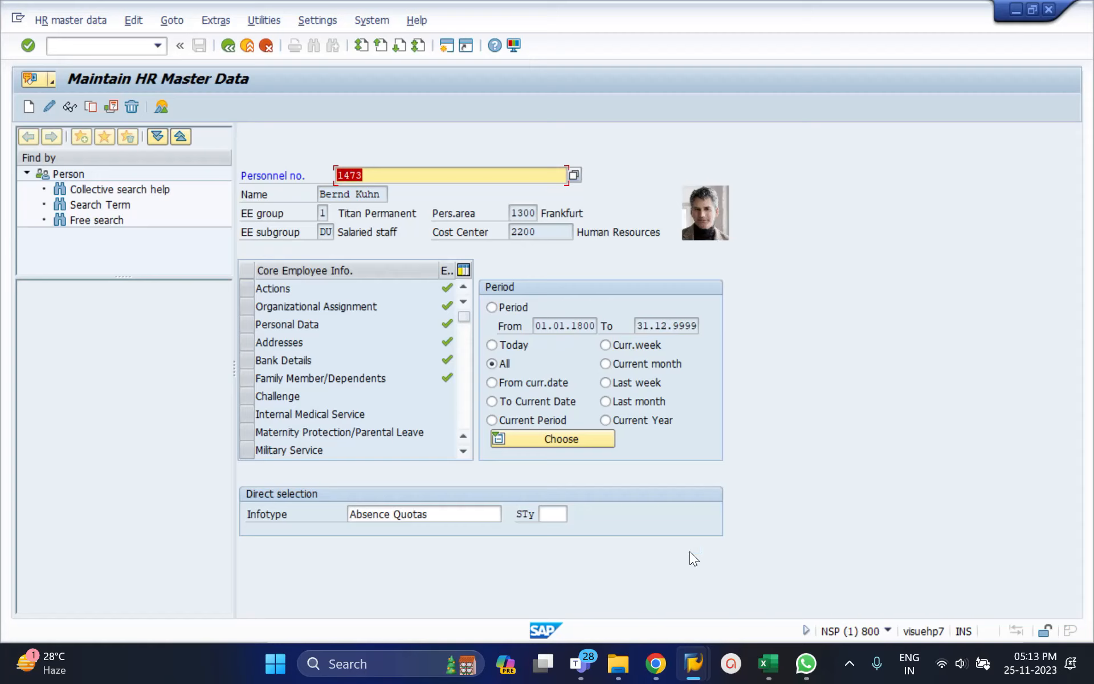
Switch to the SAP training session 2 meeting in Microsoft Teams to view its participants, and return to the SAP window.
{"action": "left_click", "coordinate": [592, 655]}
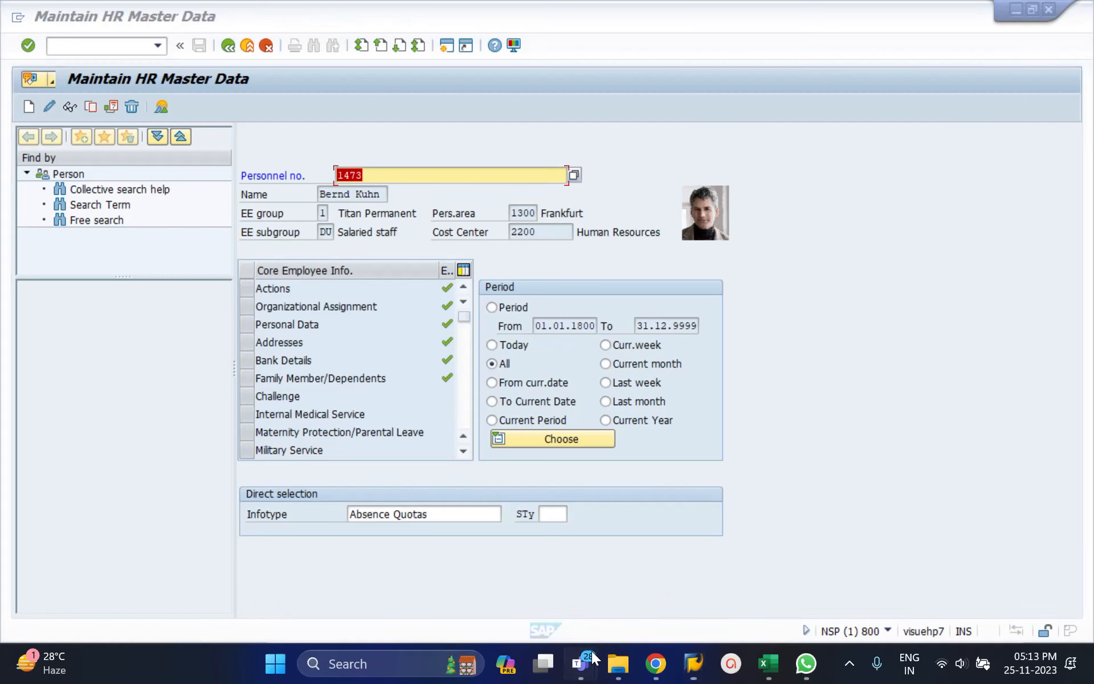
{"action": "left_click", "coordinate": [806, 358]}
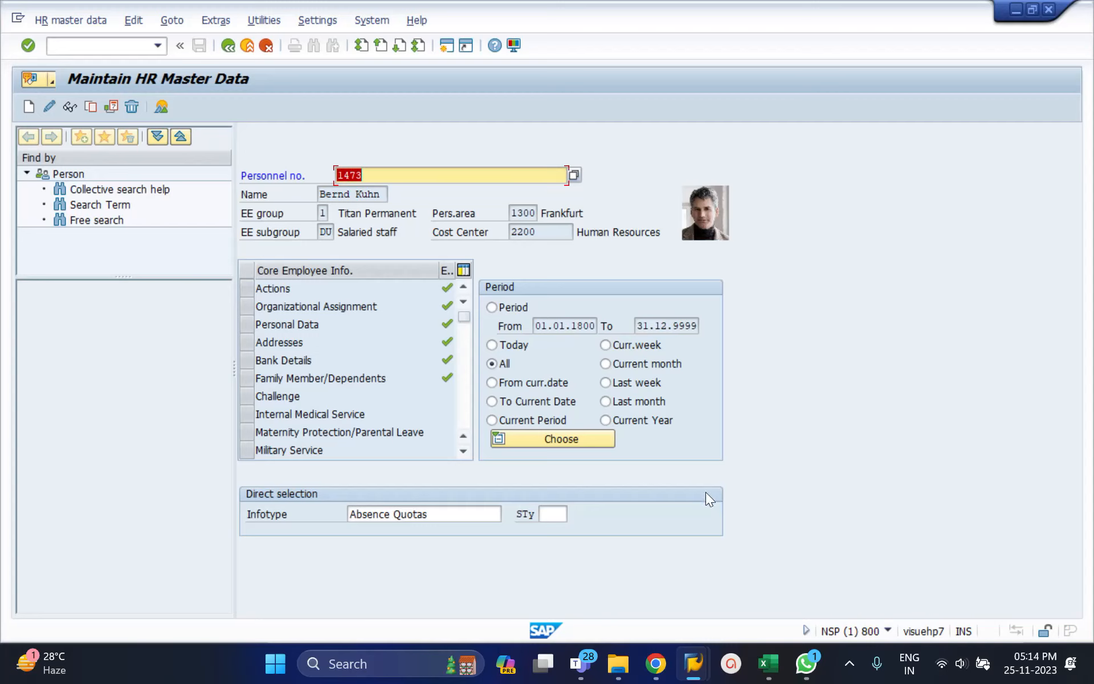
{"action": "left_click_drag", "start_coordinate": [590, 653], "coordinate": [633, 628]}
{"action": "mouse_move", "coordinate": [619, 663]}
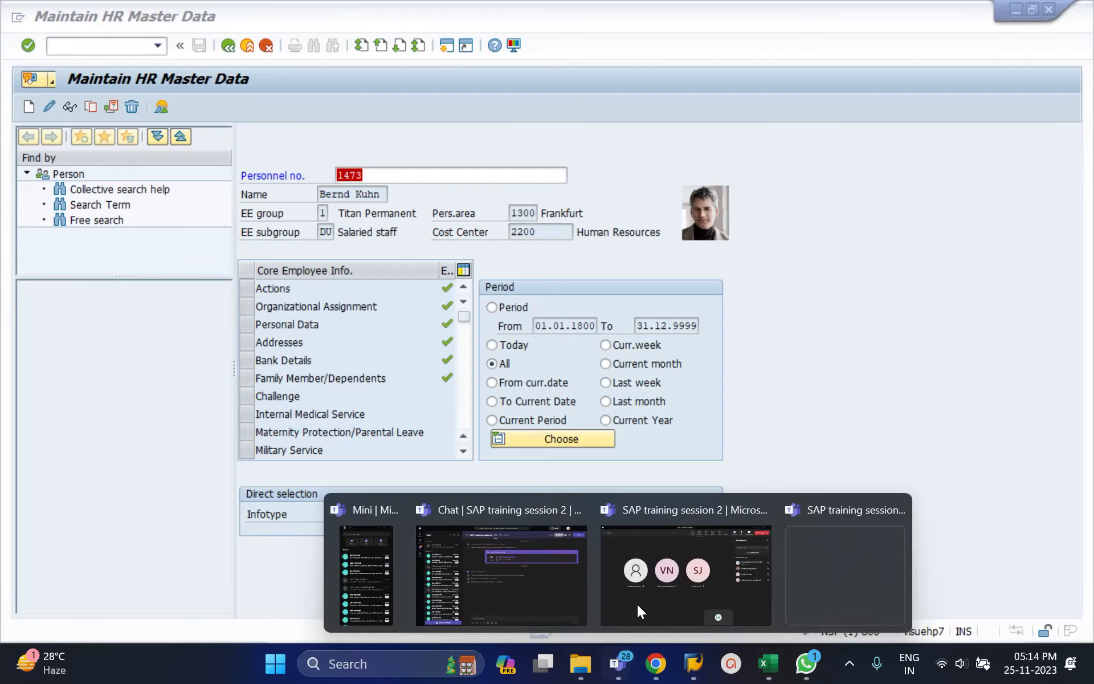
{"action": "left_click", "coordinate": [645, 591]}
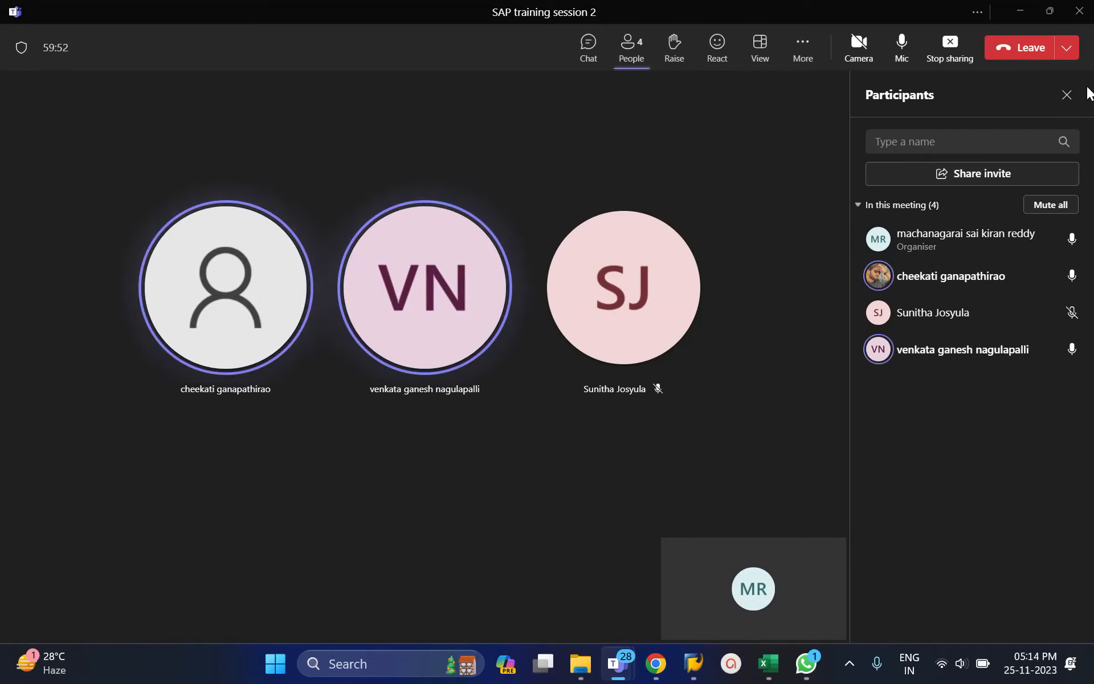
{"action": "left_click", "coordinate": [1013, 57]}
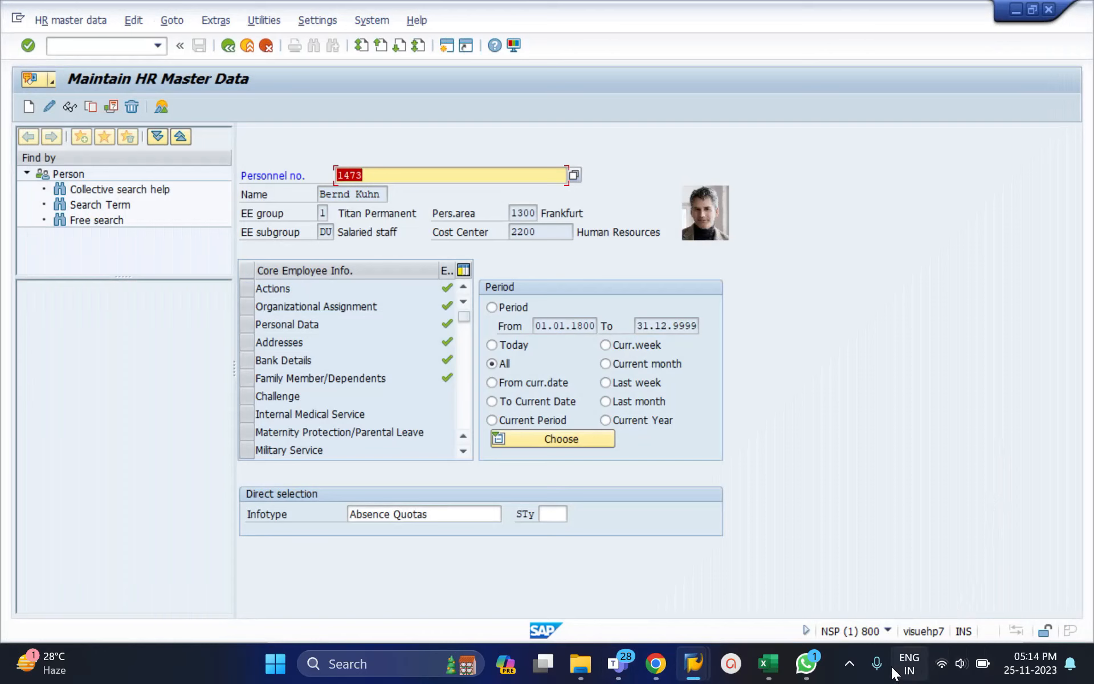
{"action": "left_click", "coordinate": [849, 664]}
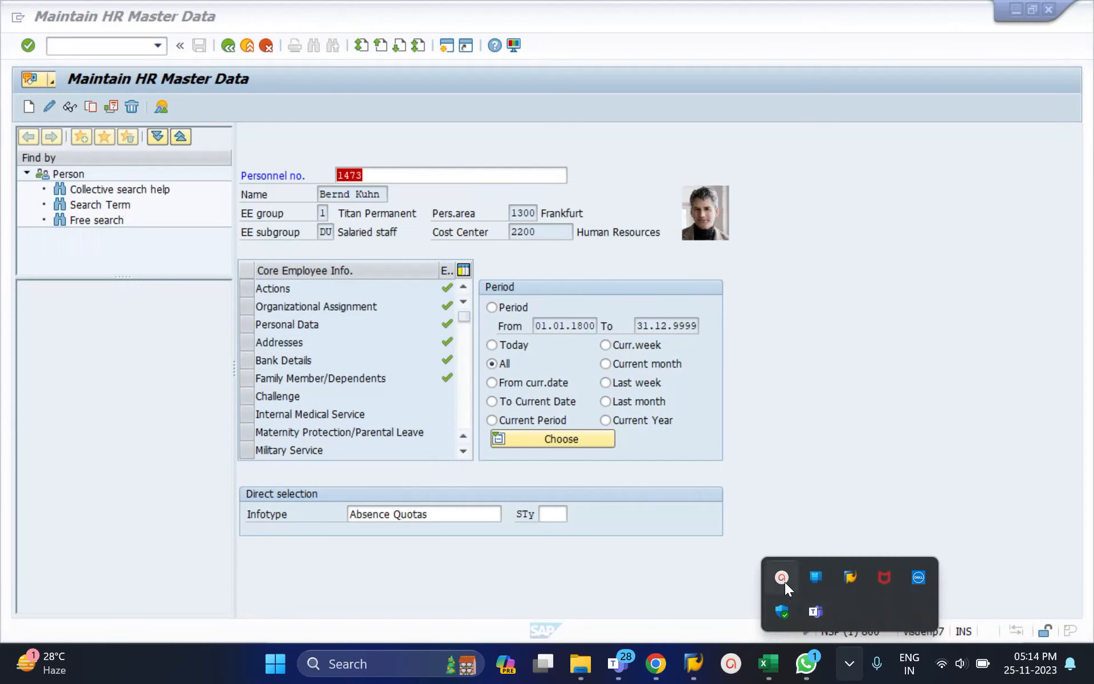
{"action": "left_click", "coordinate": [785, 583]}
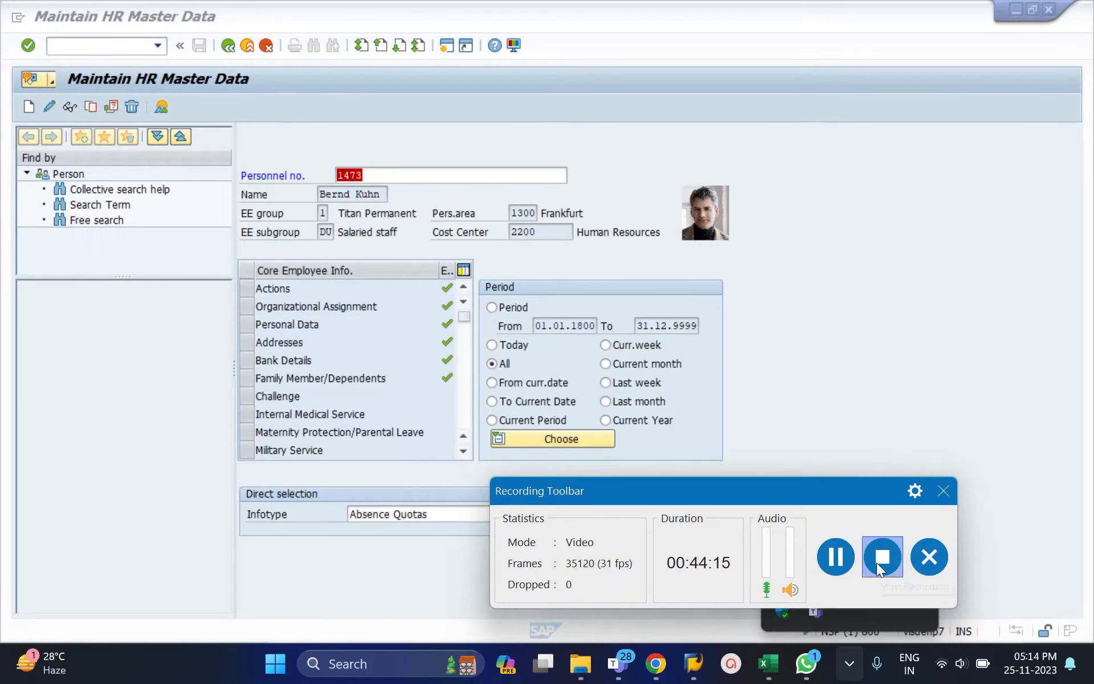